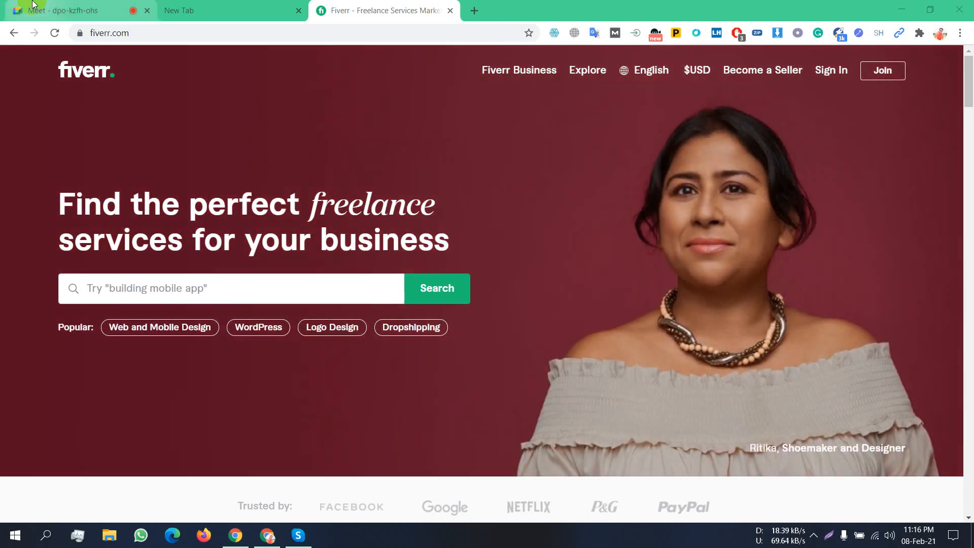
- Admit the person waiting to join the Google Meet call, then return to the Fiverr home page
{"action": "left_click", "coordinate": [33, 6]}
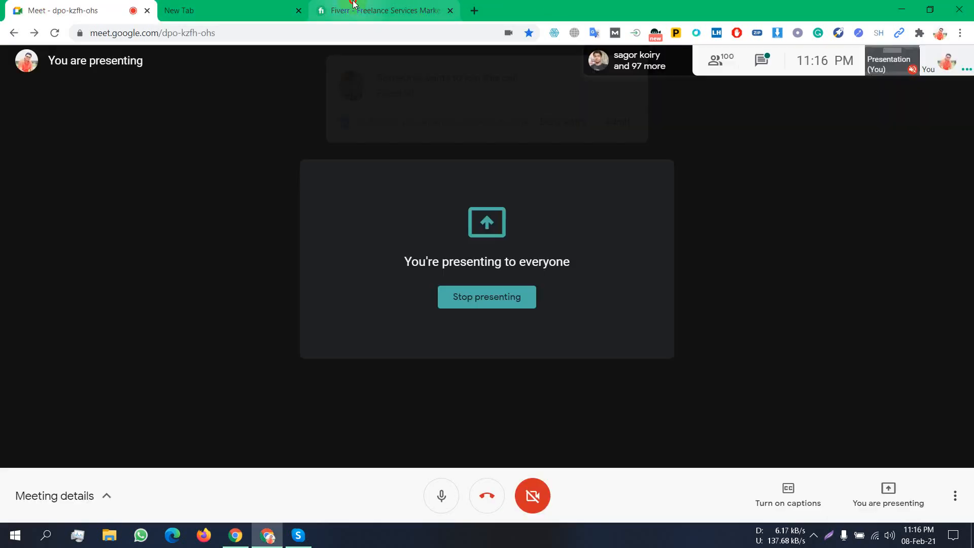
{"action": "left_click", "coordinate": [354, 5]}
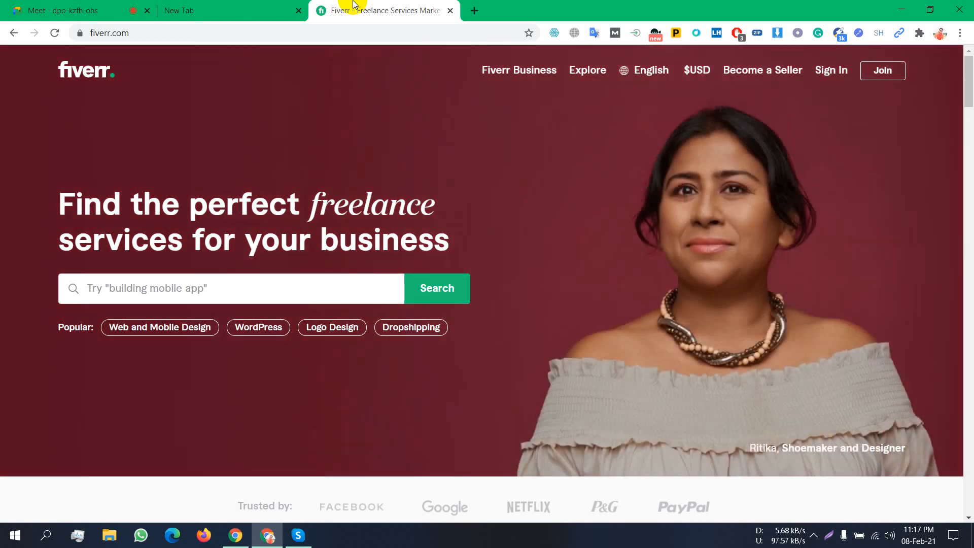
{"action": "left_click", "coordinate": [132, 287]}
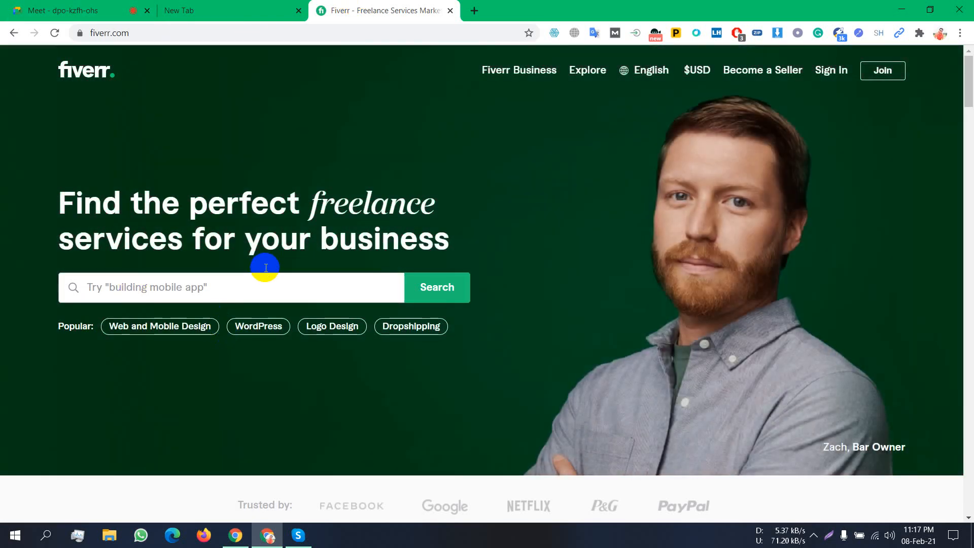
- Search Fiverr for 'data entry' by typing 'data' and picking the suggestion
{"action": "scroll", "coordinate": [264, 266], "scroll_direction": "down", "scroll_amount": 3}
{"action": "scroll", "coordinate": [263, 265], "scroll_direction": "up", "scroll_amount": 3}
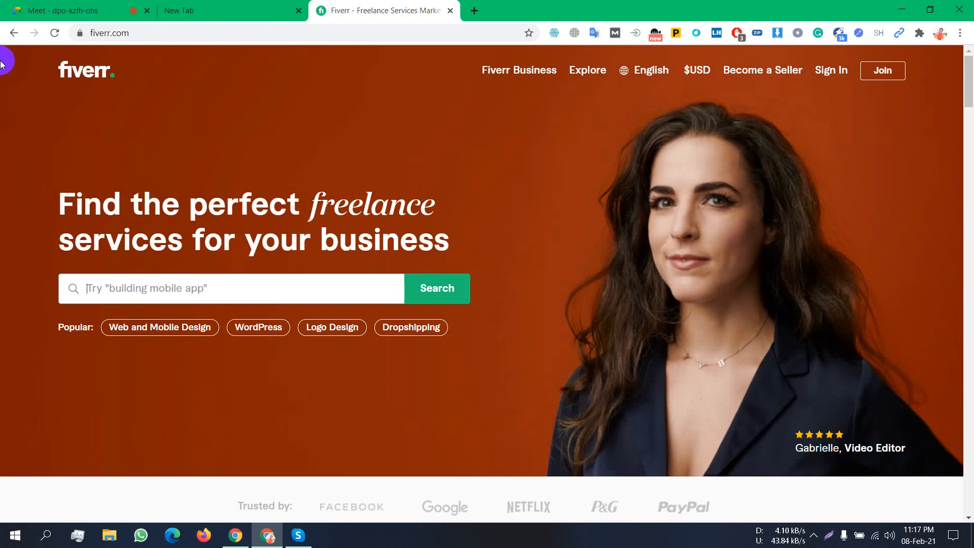
{"action": "type", "text": "data"}
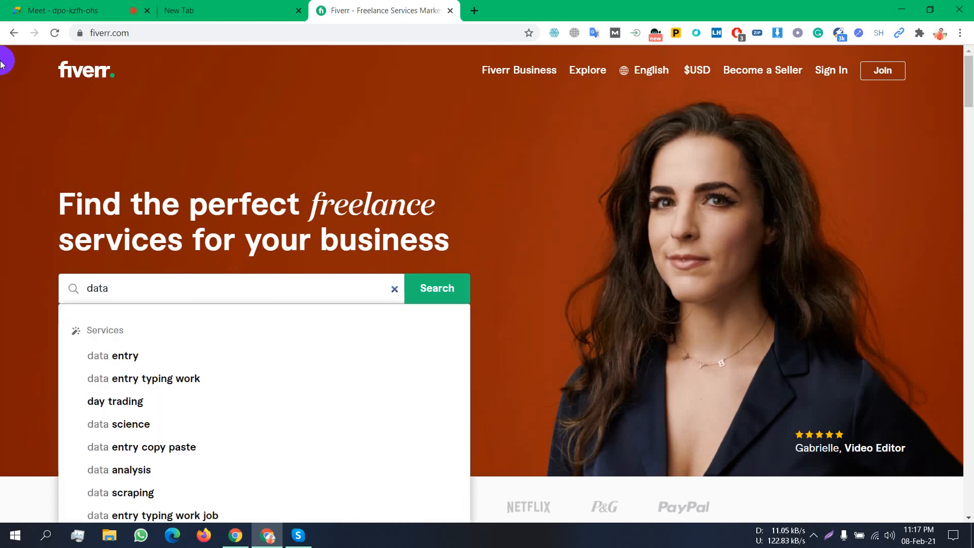
{"action": "key", "text": "Down"}
{"action": "key", "text": "Return"}
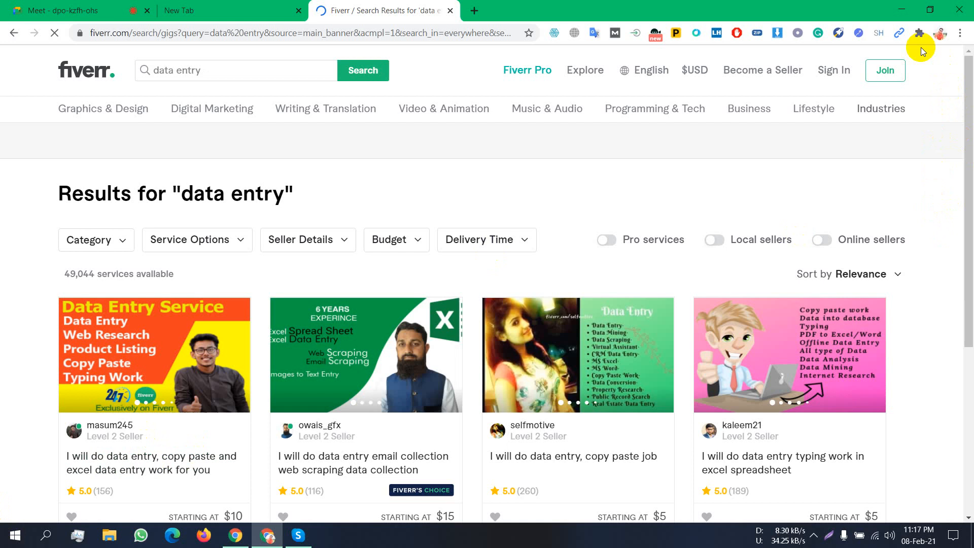
{"action": "scroll", "coordinate": [3, 373], "scroll_direction": "down", "scroll_amount": 3}
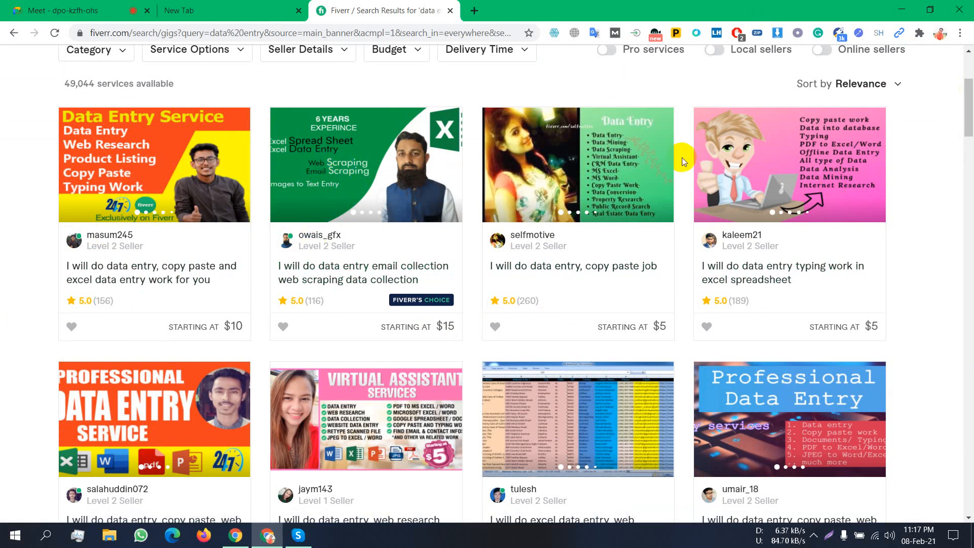
{"action": "scroll", "coordinate": [710, 203], "scroll_direction": "down", "scroll_amount": 4}
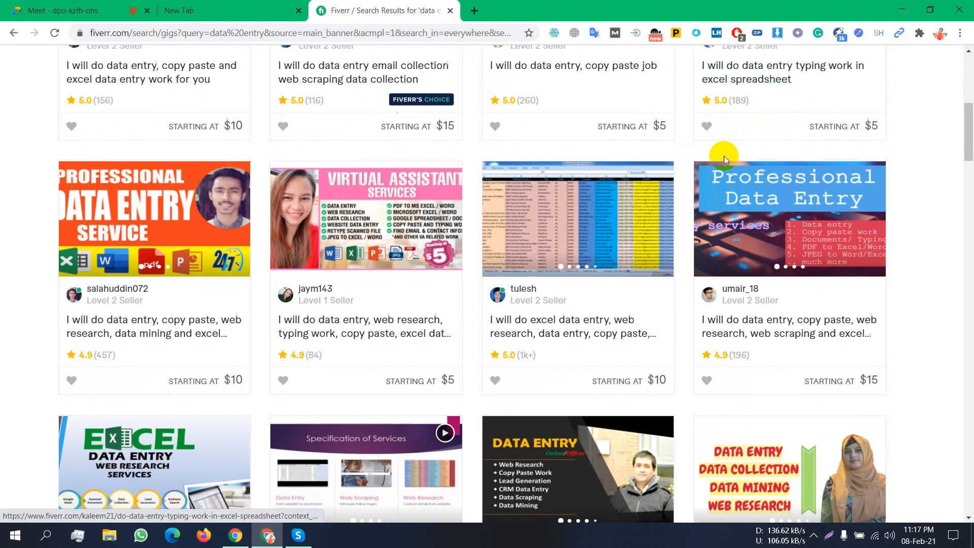
{"action": "scroll", "coordinate": [660, 142], "scroll_direction": "up", "scroll_amount": 4}
{"action": "scroll", "coordinate": [638, 127], "scroll_direction": "up", "scroll_amount": 4}
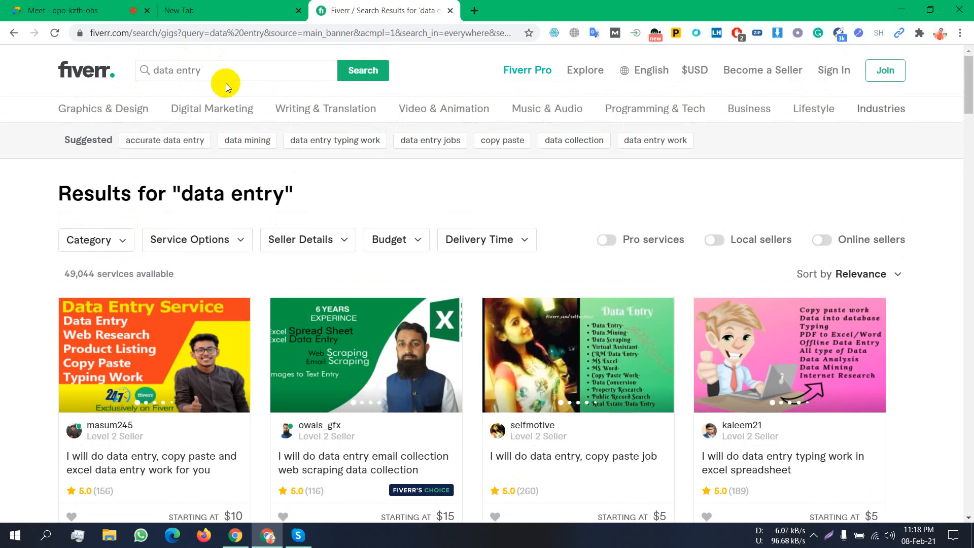
{"action": "left_click_drag", "start_coordinate": [221, 66], "coordinate": [118, 90]}
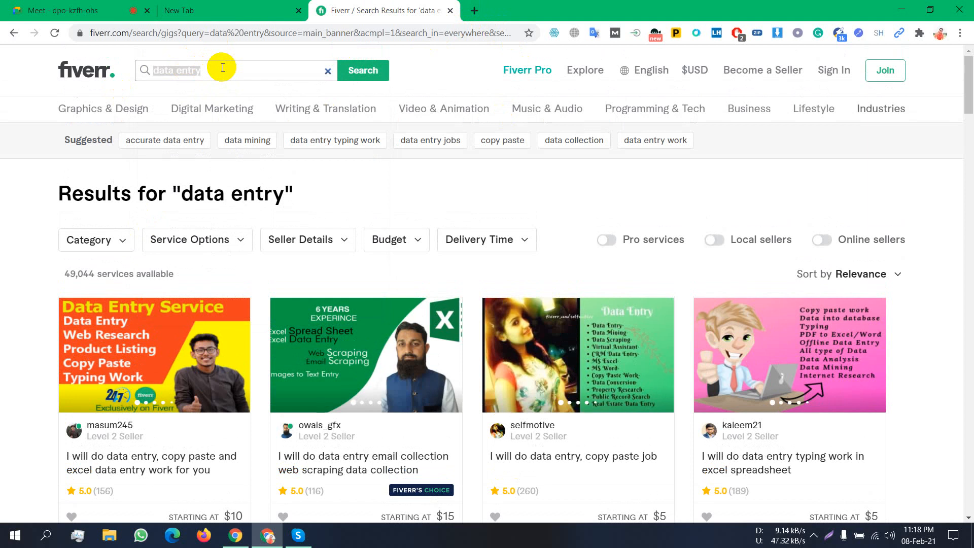
{"action": "left_click", "coordinate": [176, 70]}
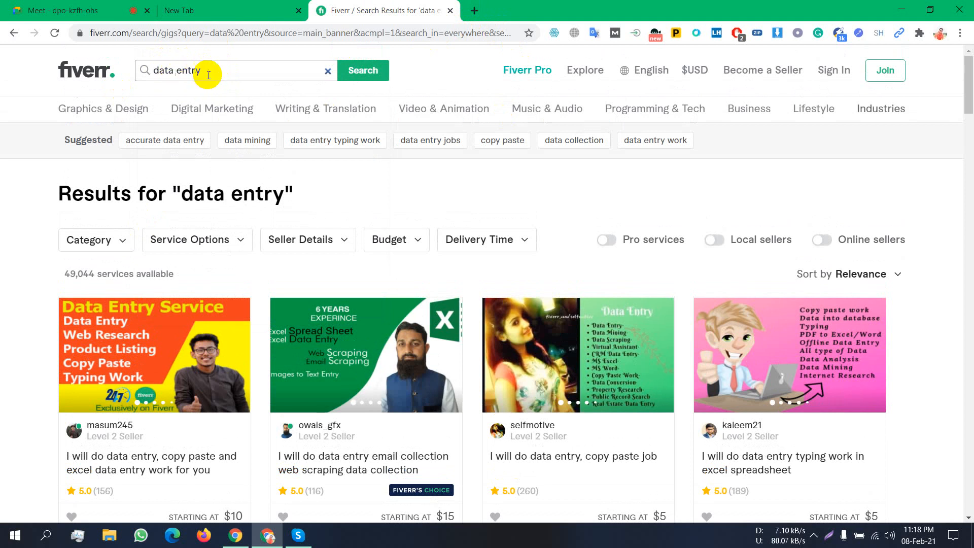
{"action": "left_click_drag", "start_coordinate": [209, 69], "coordinate": [137, 72]}
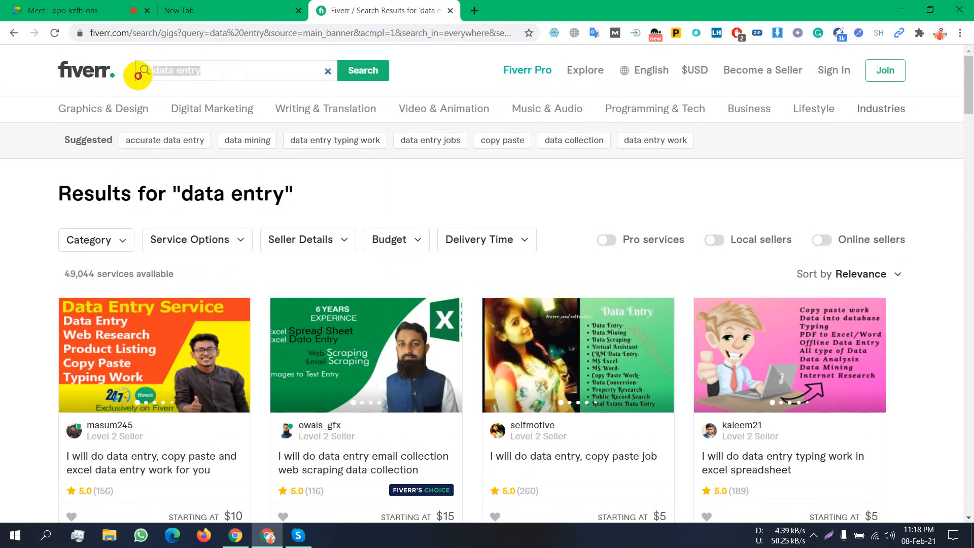
{"action": "left_click", "coordinate": [274, 75]}
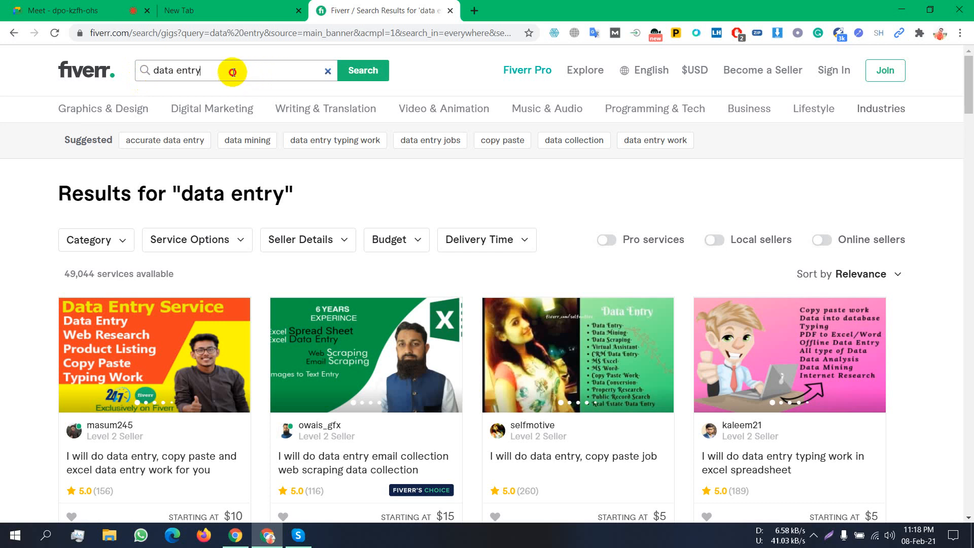
{"action": "left_click_drag", "start_coordinate": [235, 71], "coordinate": [126, 70]}
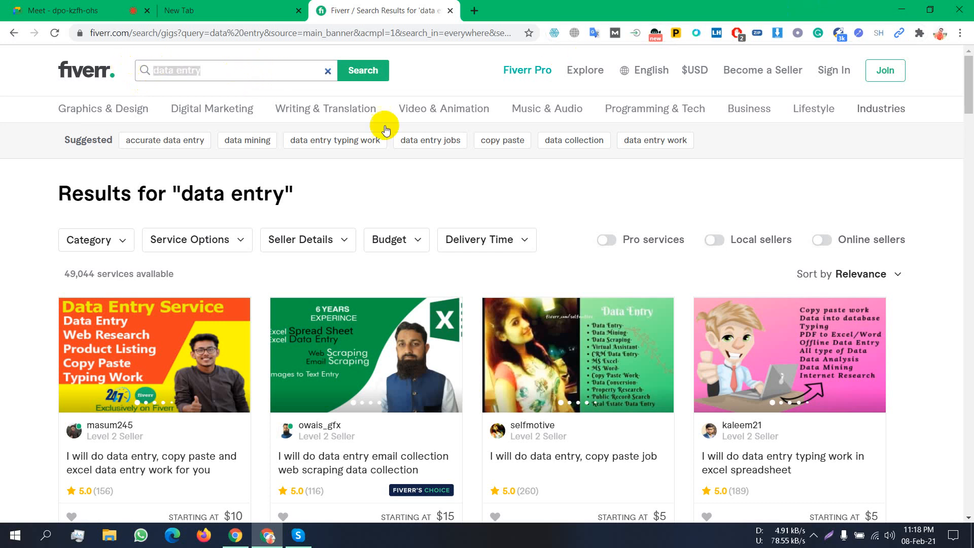
{"action": "left_click", "coordinate": [443, 77]}
{"action": "scroll", "coordinate": [436, 97], "scroll_direction": "down", "scroll_amount": 2}
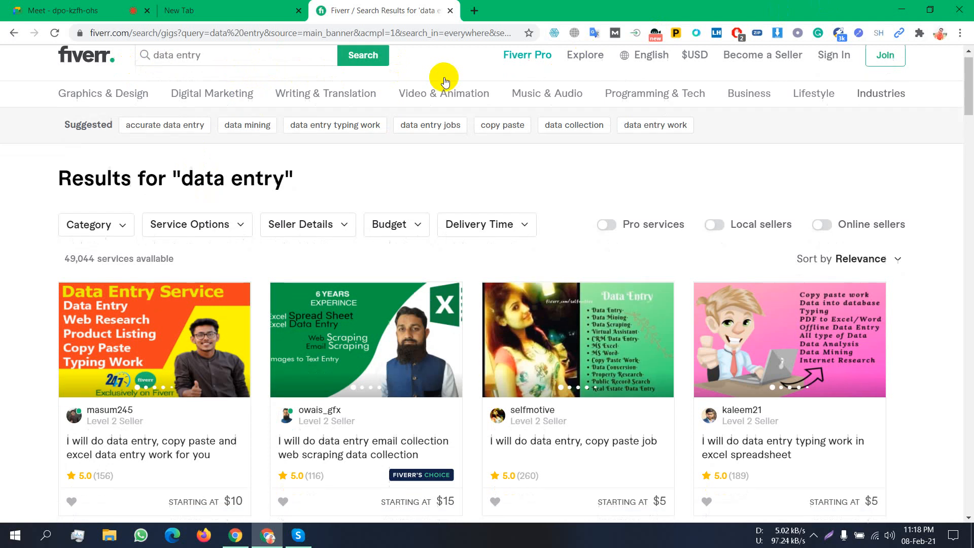
{"action": "scroll", "coordinate": [430, 109], "scroll_direction": "up", "scroll_amount": 2}
{"action": "left_click", "coordinate": [234, 71]}
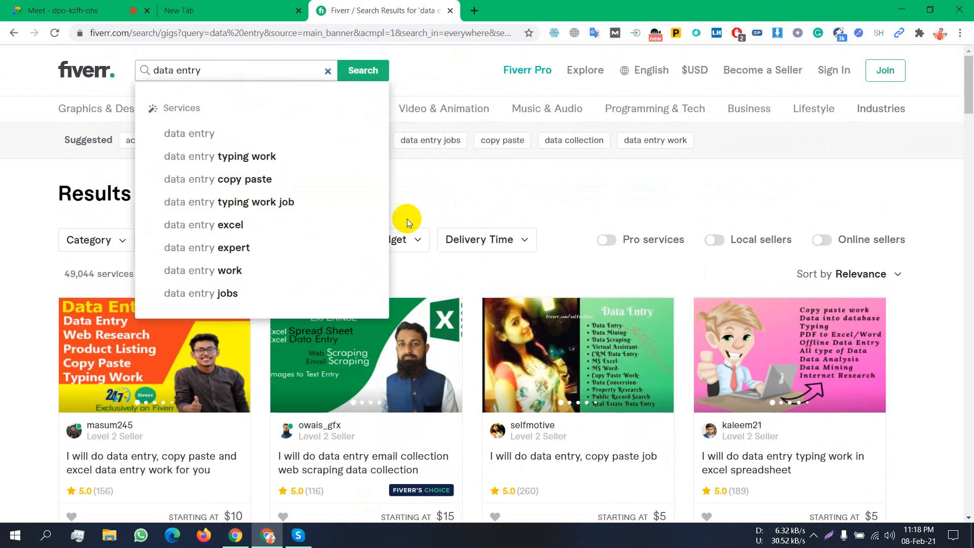
{"action": "scroll", "coordinate": [809, 257], "scroll_direction": "down", "scroll_amount": 5}
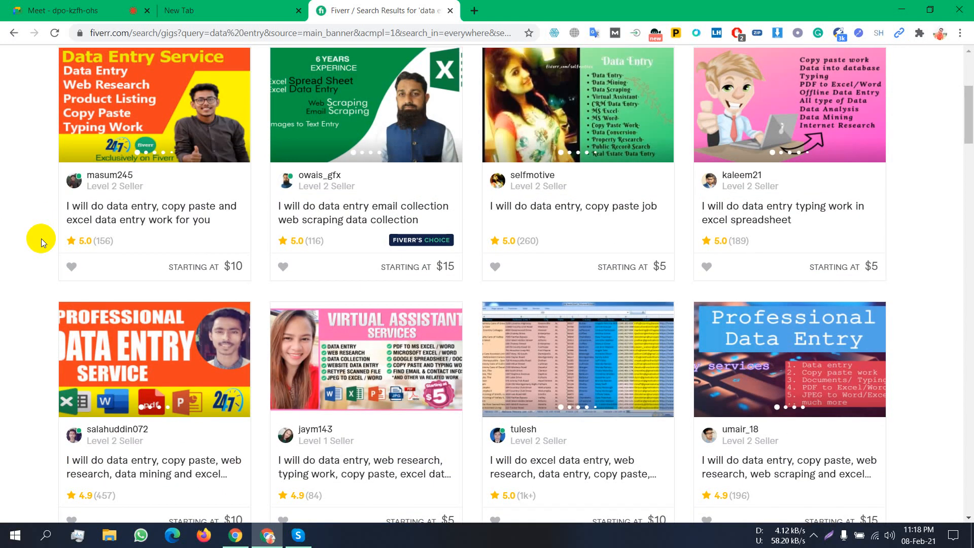
{"action": "left_click", "coordinate": [684, 179]}
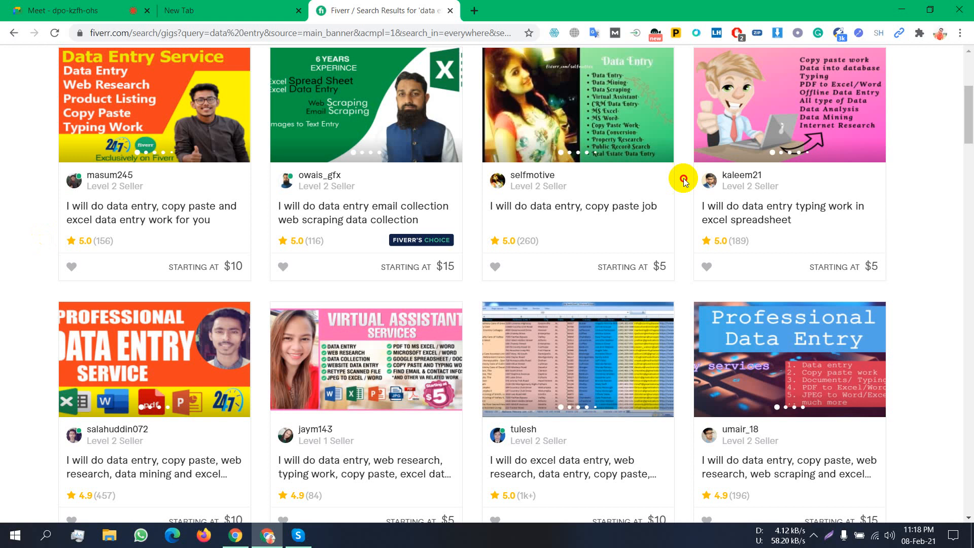
{"action": "left_click_drag", "start_coordinate": [969, 120], "coordinate": [969, 90]}
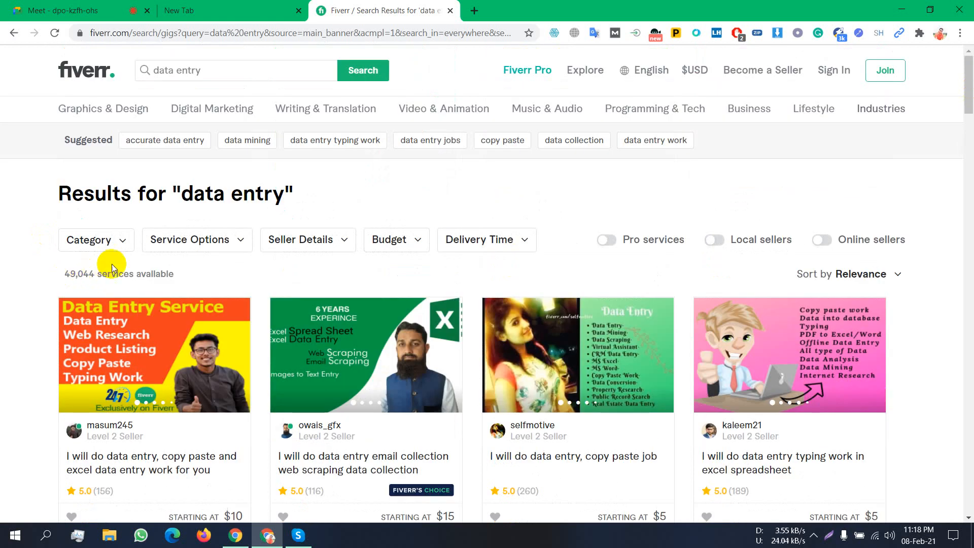
{"action": "scroll", "coordinate": [368, 271], "scroll_direction": "down", "scroll_amount": 1}
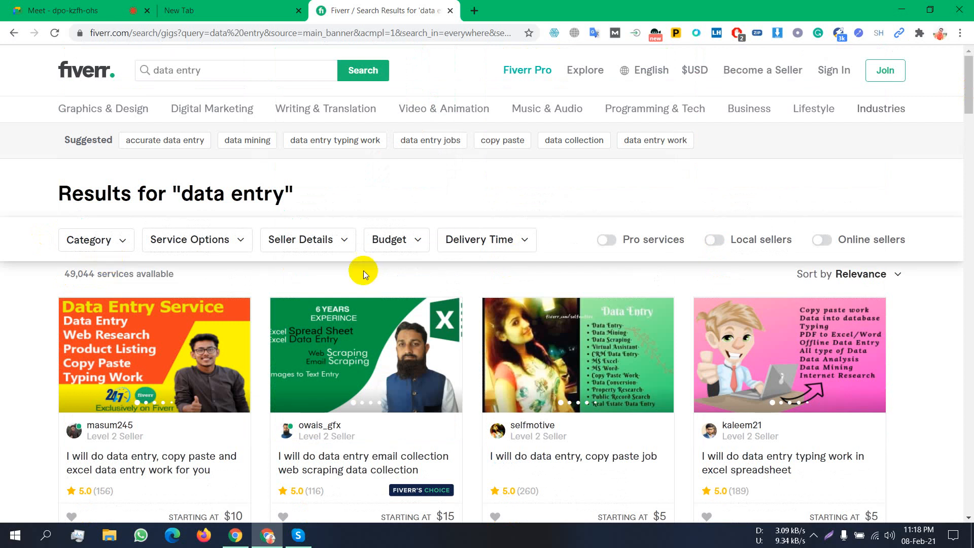
{"action": "left_click", "coordinate": [369, 318]}
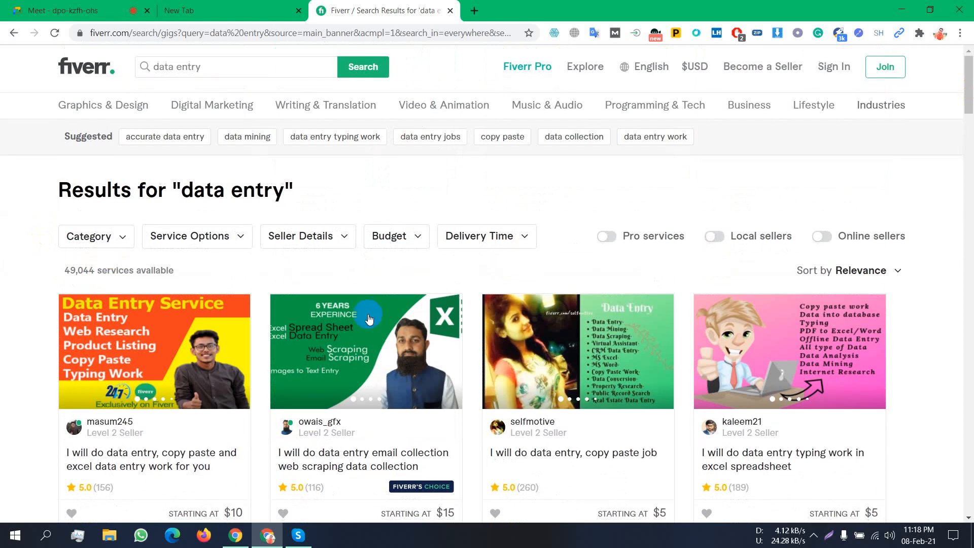
{"action": "scroll", "coordinate": [542, 325], "scroll_direction": "down", "scroll_amount": 1}
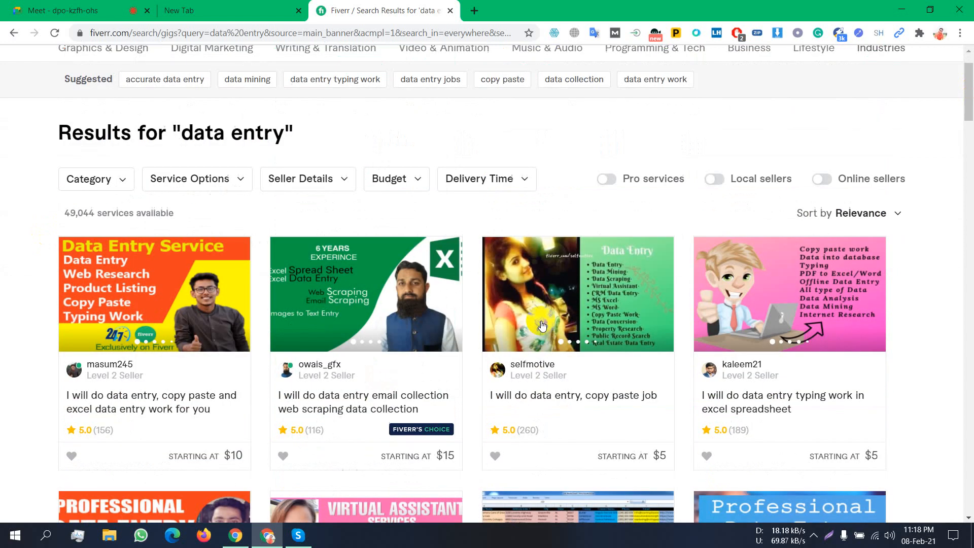
{"action": "scroll", "coordinate": [550, 322], "scroll_direction": "down", "scroll_amount": 1}
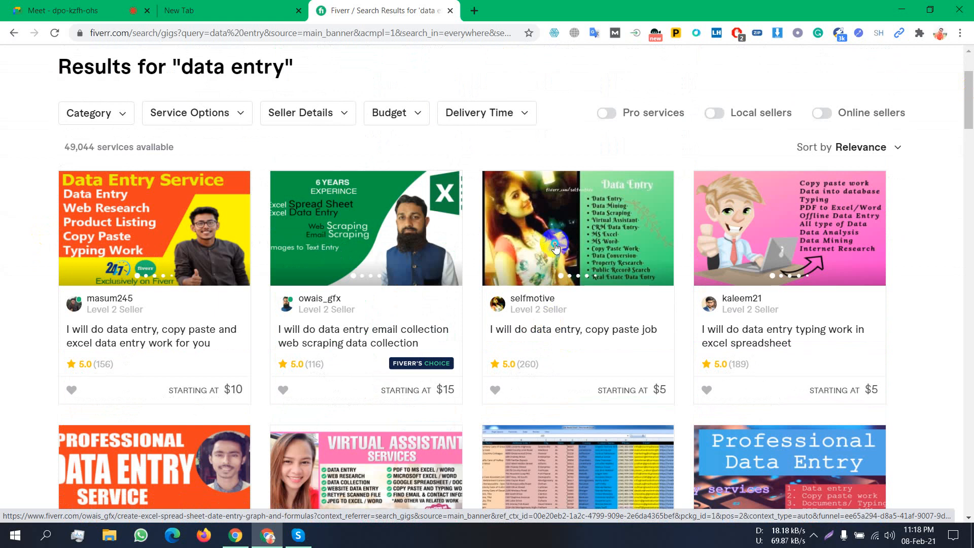
{"action": "left_click", "coordinate": [551, 224]}
- Open the third gig, 'I will do data entry, copy paste job', in a new tab
{"action": "right_click", "coordinate": [550, 220]}
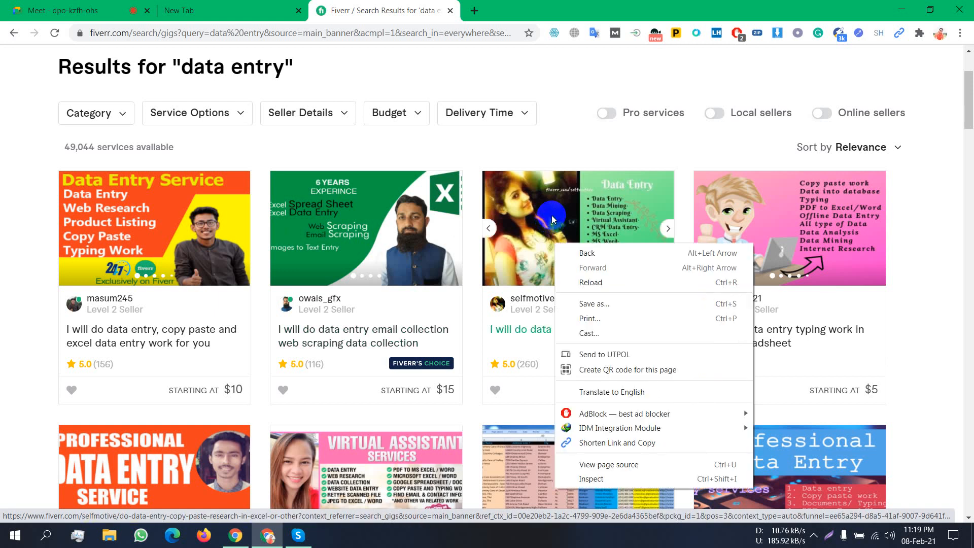
{"action": "right_click", "coordinate": [552, 215]}
{"action": "left_click", "coordinate": [566, 220]}
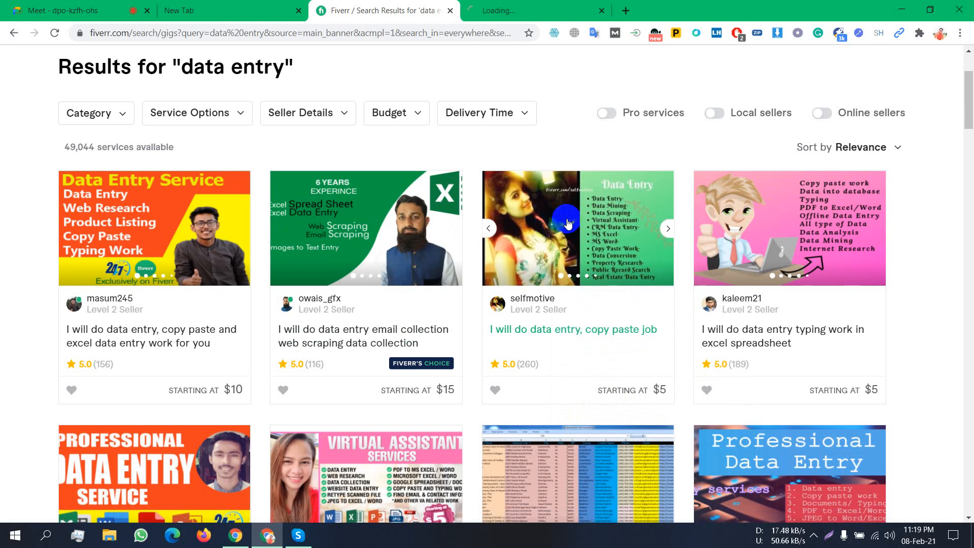
{"action": "left_click", "coordinate": [544, 11]}
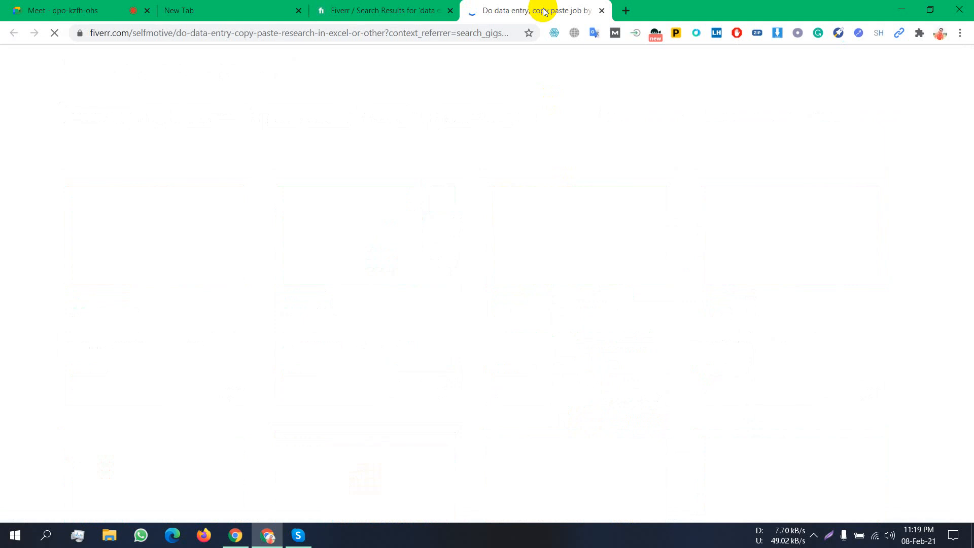
{"action": "left_click", "coordinate": [85, 5]}
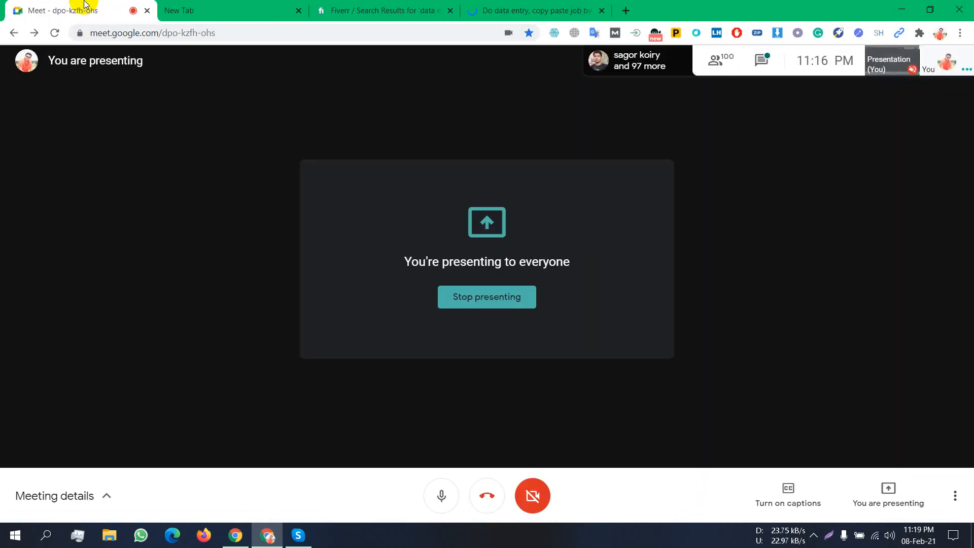
{"action": "left_click", "coordinate": [491, 9]}
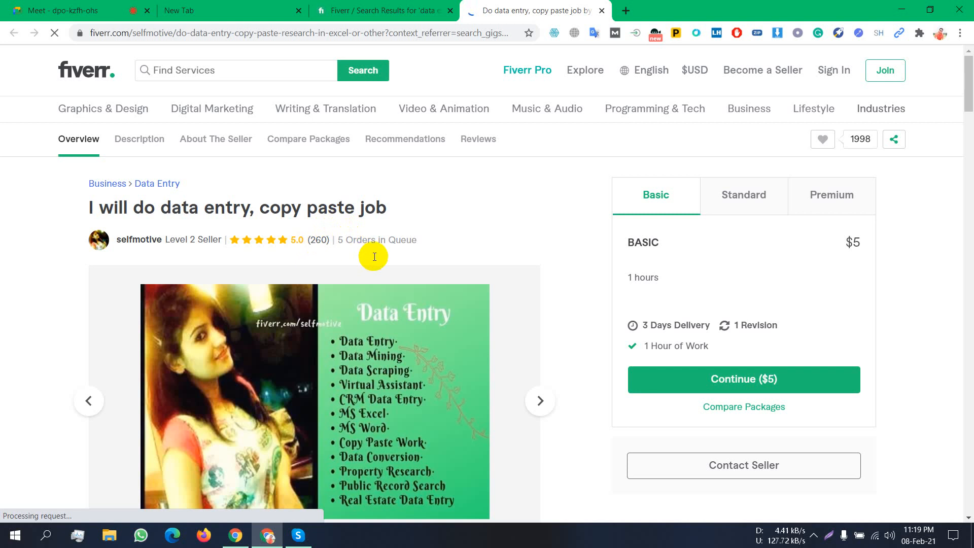
- Review the gig's $5 Basic package: 3 Days Delivery, 1 Revision, 1 Hour of Work
{"action": "scroll", "coordinate": [391, 218], "scroll_direction": "down", "scroll_amount": 7}
{"action": "scroll", "coordinate": [390, 218], "scroll_direction": "down", "scroll_amount": 2}
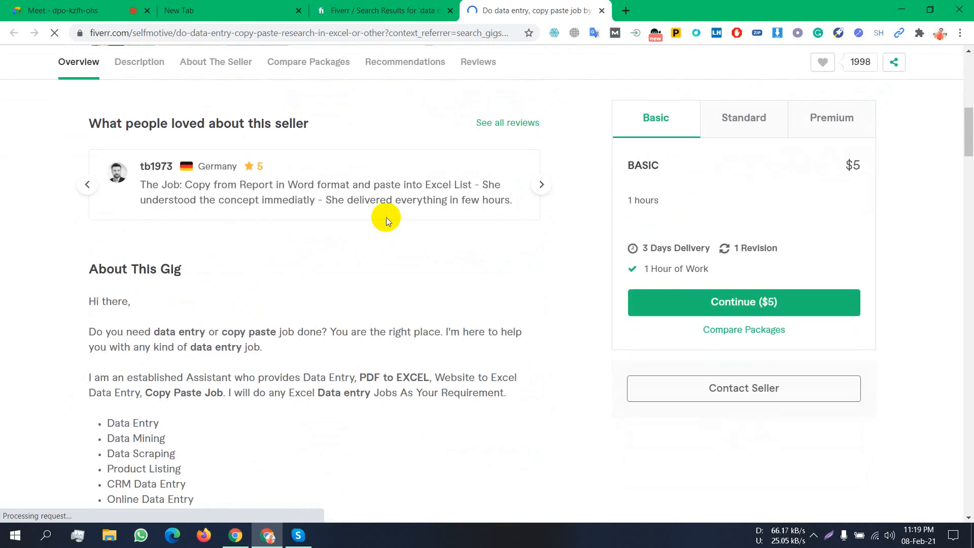
{"action": "scroll", "coordinate": [384, 217], "scroll_direction": "up", "scroll_amount": 3}
{"action": "scroll", "coordinate": [380, 217], "scroll_direction": "down", "scroll_amount": 6}
{"action": "scroll", "coordinate": [380, 217], "scroll_direction": "down", "scroll_amount": 13}
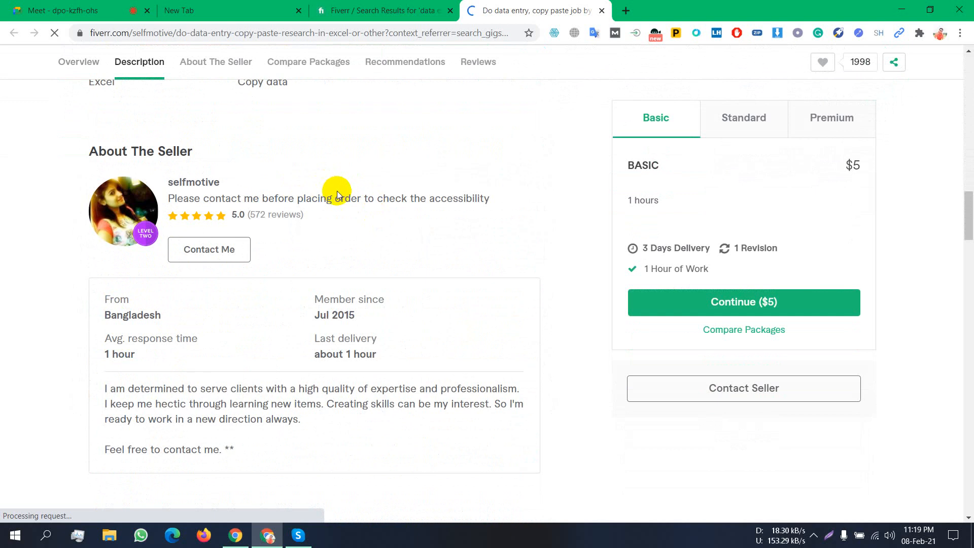
{"action": "left_click", "coordinate": [204, 315]}
{"action": "left_click_drag", "start_coordinate": [205, 316], "coordinate": [122, 321]}
{"action": "scroll", "coordinate": [638, 224], "scroll_direction": "up", "scroll_amount": 2}
{"action": "scroll", "coordinate": [185, 191], "scroll_direction": "up", "scroll_amount": 15}
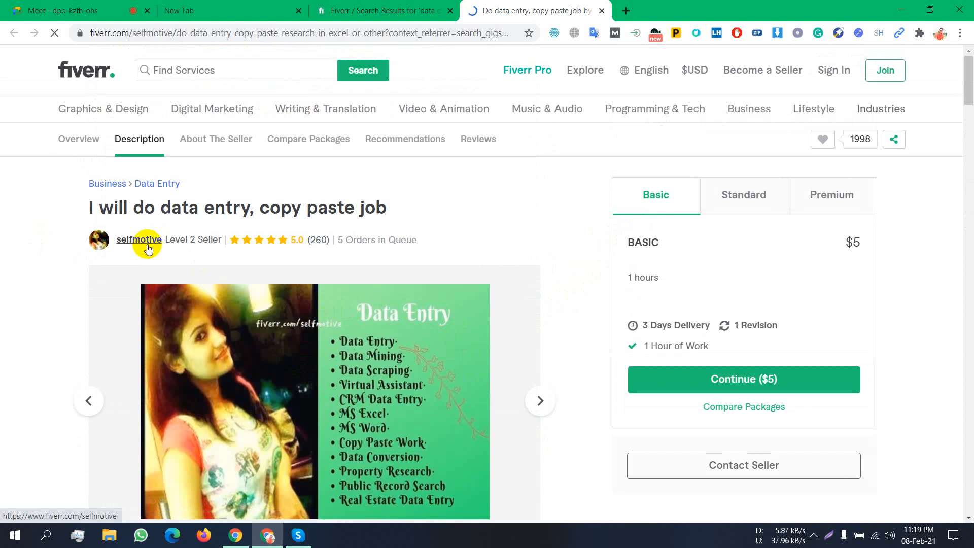
{"action": "left_click", "coordinate": [258, 345]}
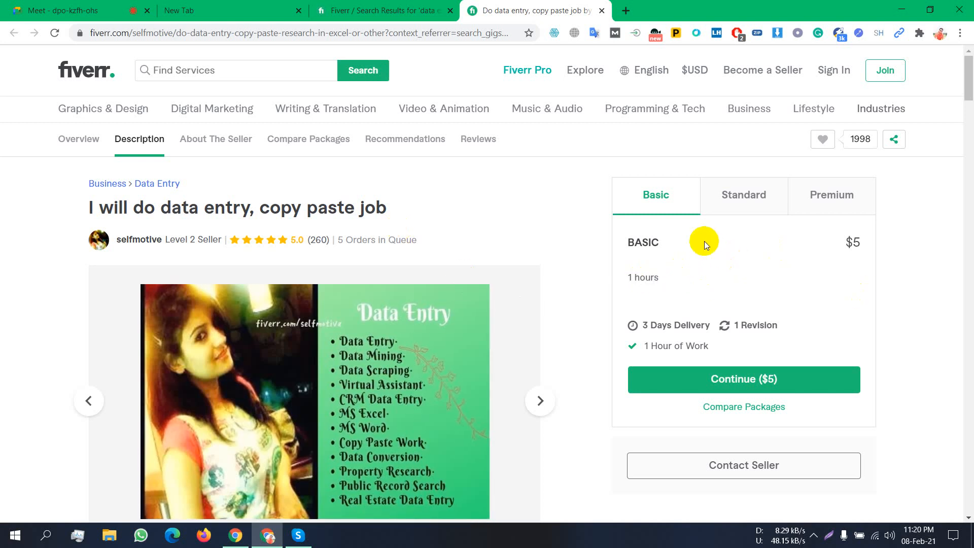
{"action": "left_click", "coordinate": [760, 193]}
{"action": "left_click", "coordinate": [808, 196]}
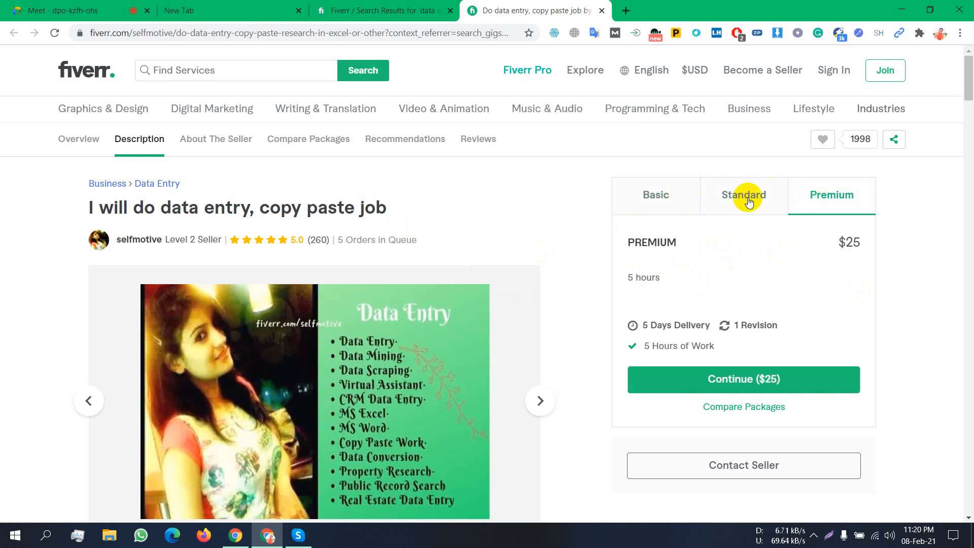
{"action": "left_click", "coordinate": [648, 215]}
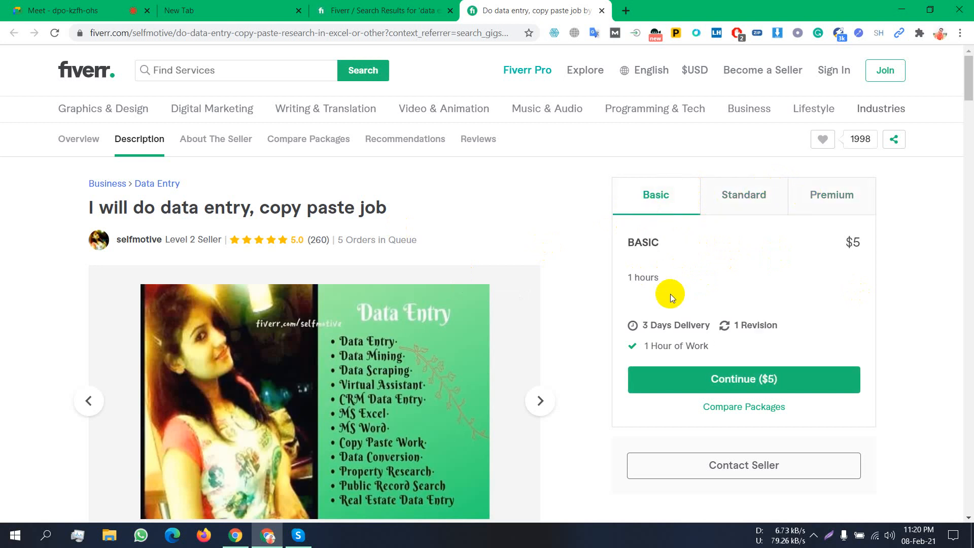
{"action": "left_click", "coordinate": [742, 198]}
{"action": "left_click", "coordinate": [843, 200]}
{"action": "left_click", "coordinate": [665, 196]}
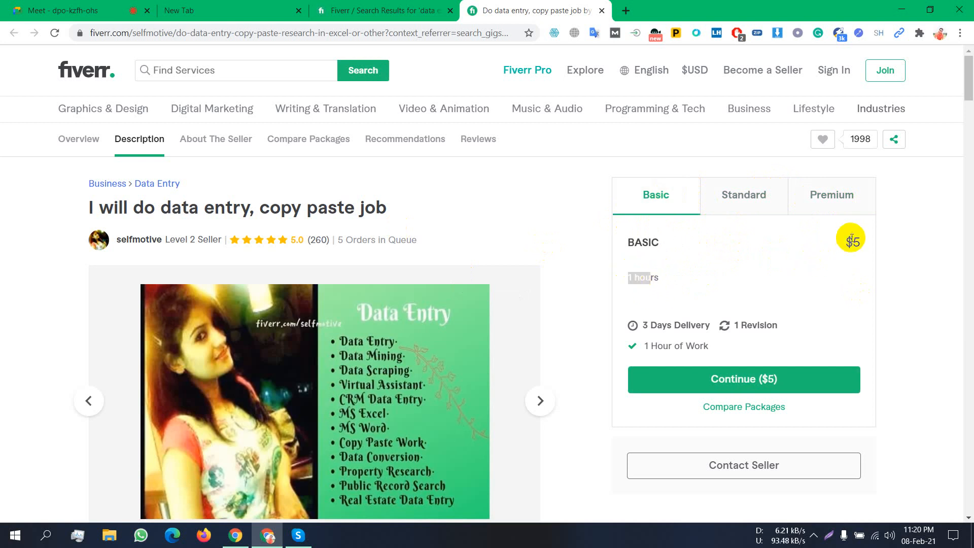
{"action": "left_click_drag", "start_coordinate": [851, 238], "coordinate": [861, 239]}
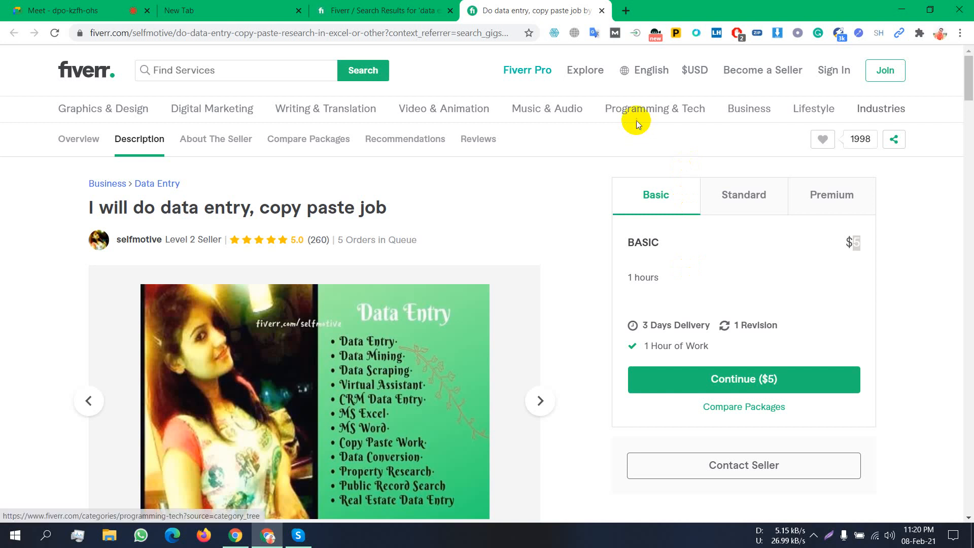
{"action": "mouse_move", "coordinate": [636, 121]}
{"action": "scroll", "coordinate": [967, 287], "scroll_direction": "down", "scroll_amount": 7}
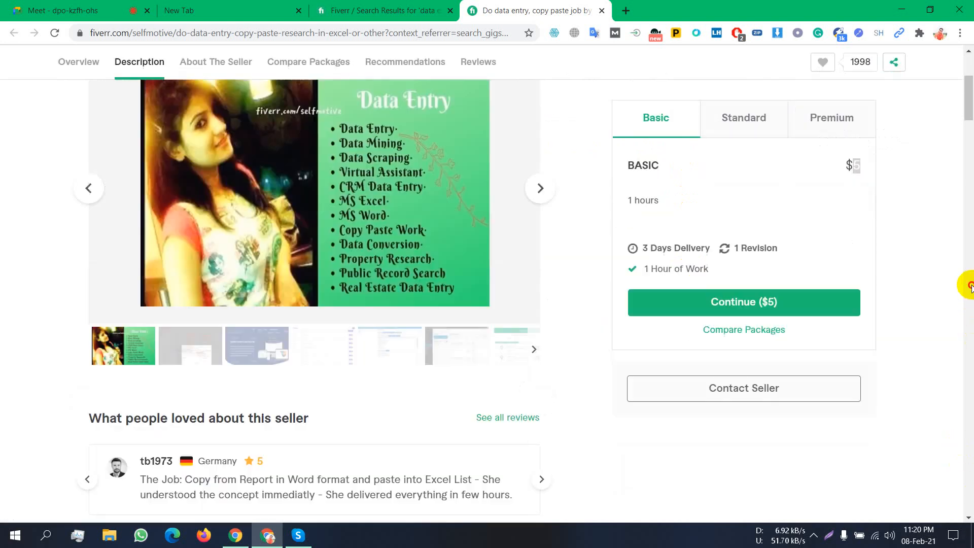
{"action": "scroll", "coordinate": [885, 248], "scroll_direction": "up", "scroll_amount": 7}
{"action": "scroll", "coordinate": [885, 213], "scroll_direction": "down", "scroll_amount": 7}
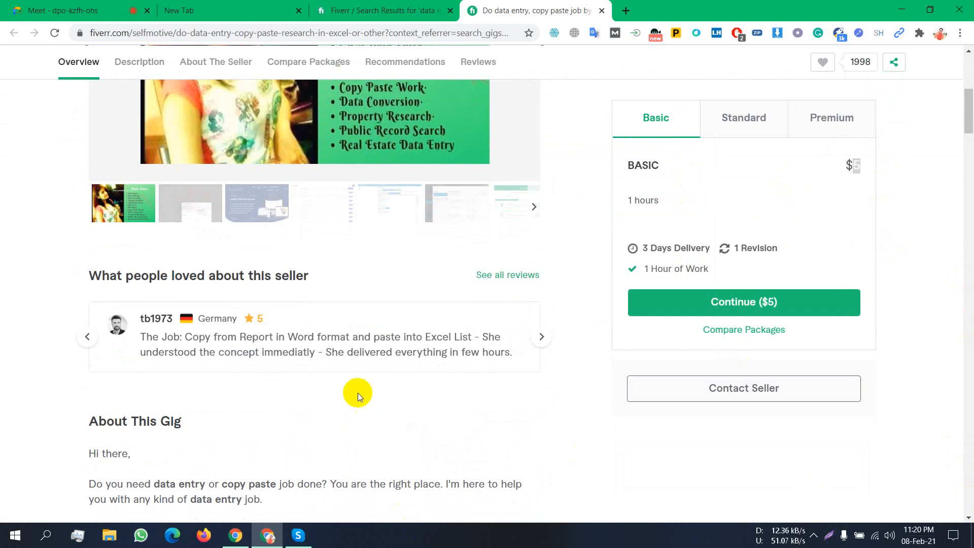
{"action": "scroll", "coordinate": [390, 358], "scroll_direction": "down", "scroll_amount": 5}
{"action": "scroll", "coordinate": [395, 334], "scroll_direction": "down", "scroll_amount": 6}
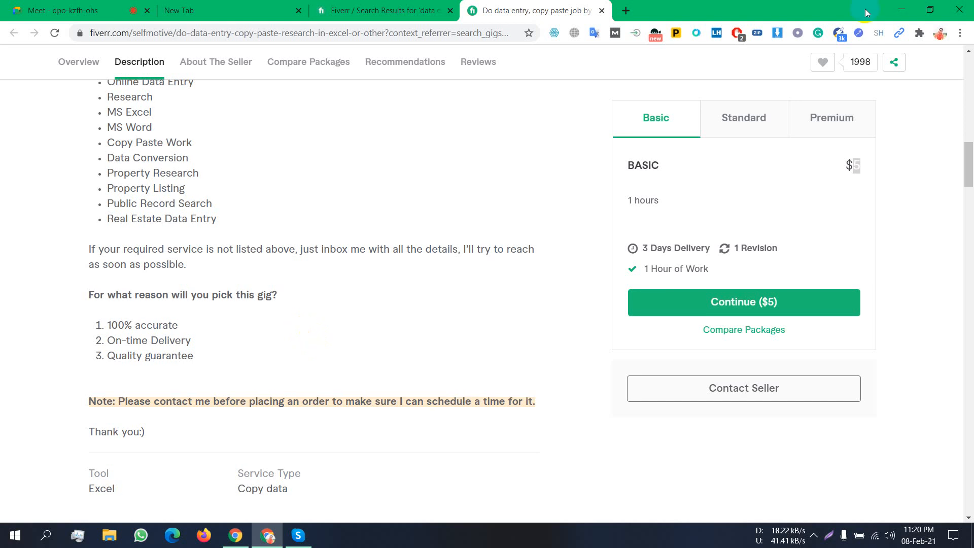
{"action": "scroll", "coordinate": [867, 13], "scroll_direction": "up", "scroll_amount": 4}
{"action": "left_click", "coordinate": [391, 5]}
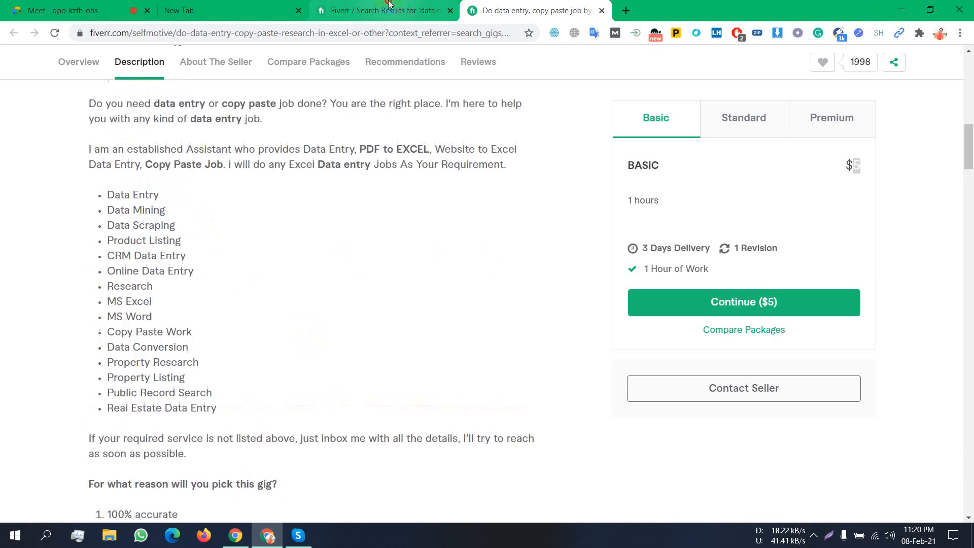
{"action": "left_click", "coordinate": [390, 4]}
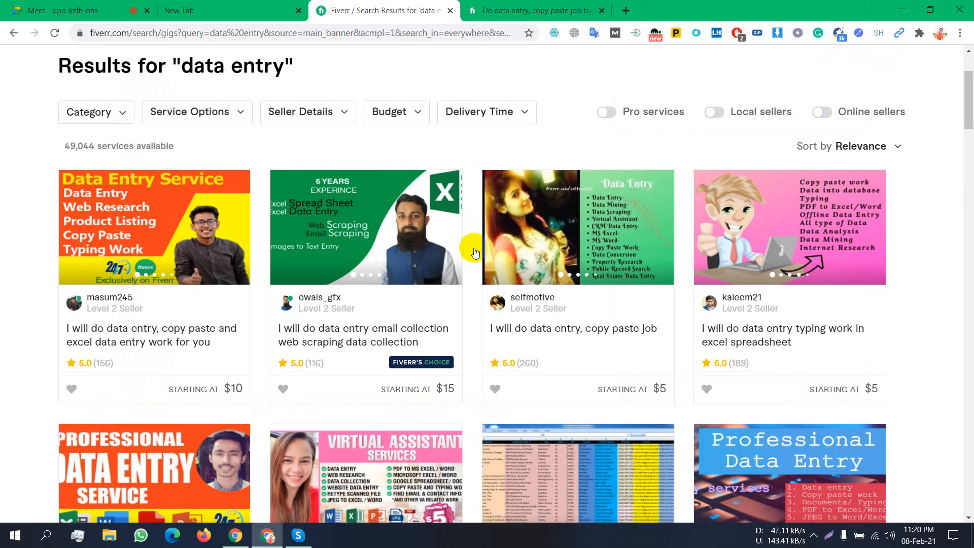
- Open the first result, the copy paste and excel data entry gig ($10 Basic), in a new tab
{"action": "scroll", "coordinate": [159, 192], "scroll_direction": "down", "scroll_amount": 1}
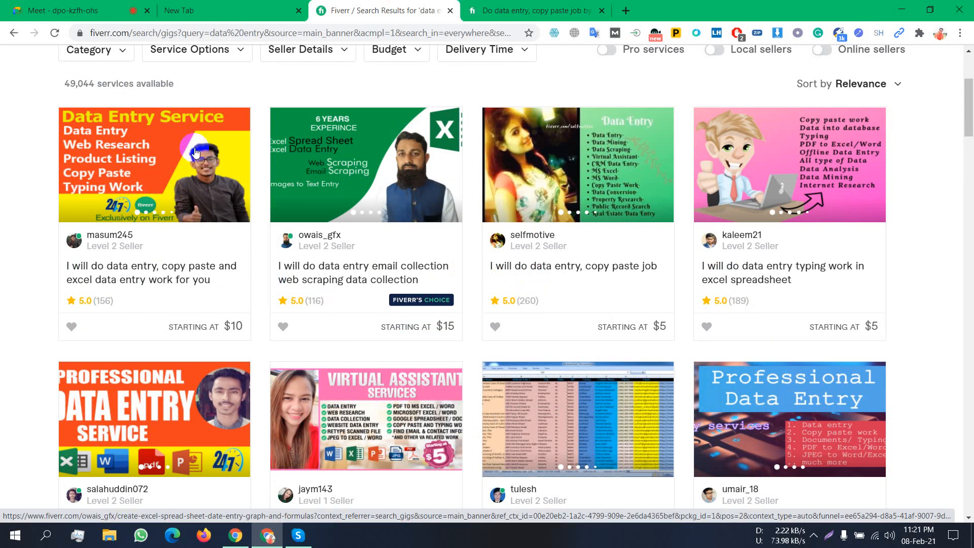
{"action": "right_click", "coordinate": [213, 184]}
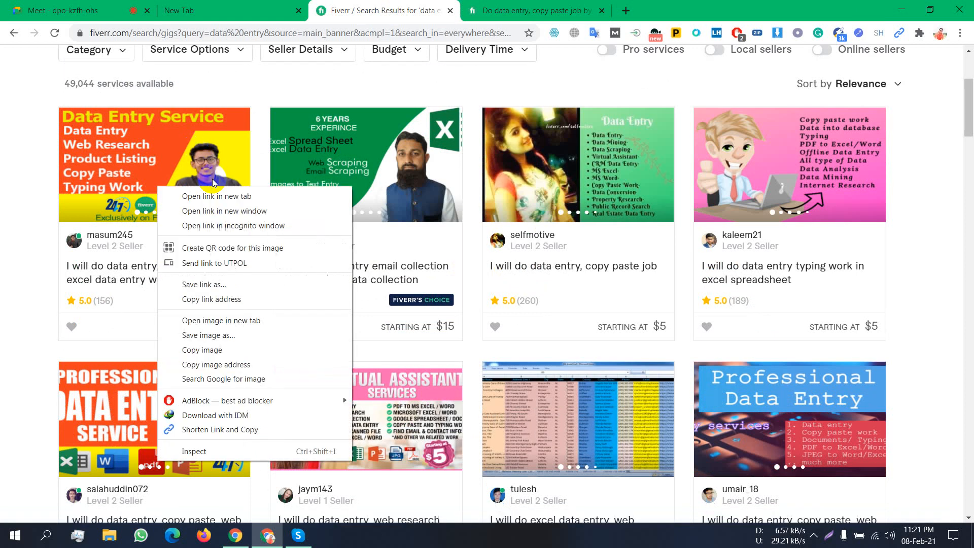
{"action": "left_click", "coordinate": [216, 196]}
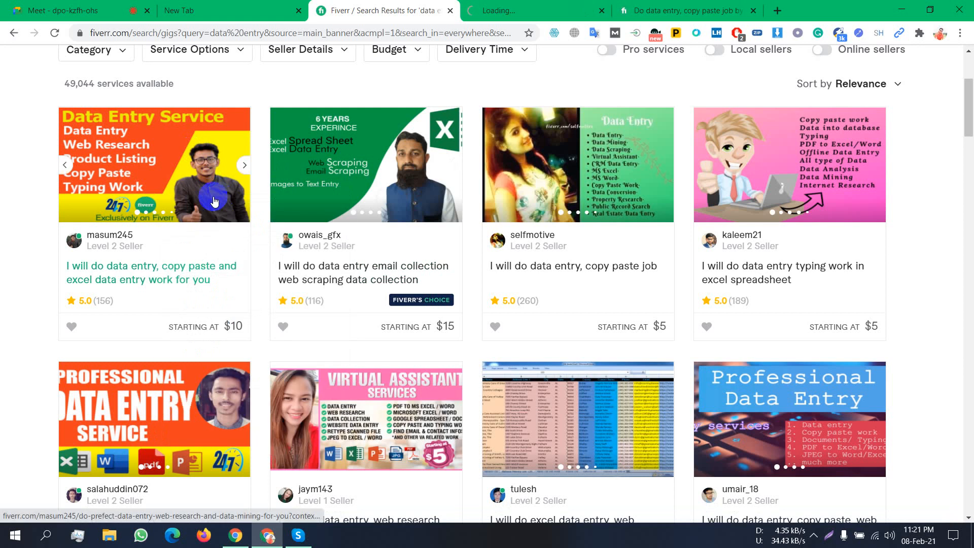
{"action": "left_click", "coordinate": [487, 8]}
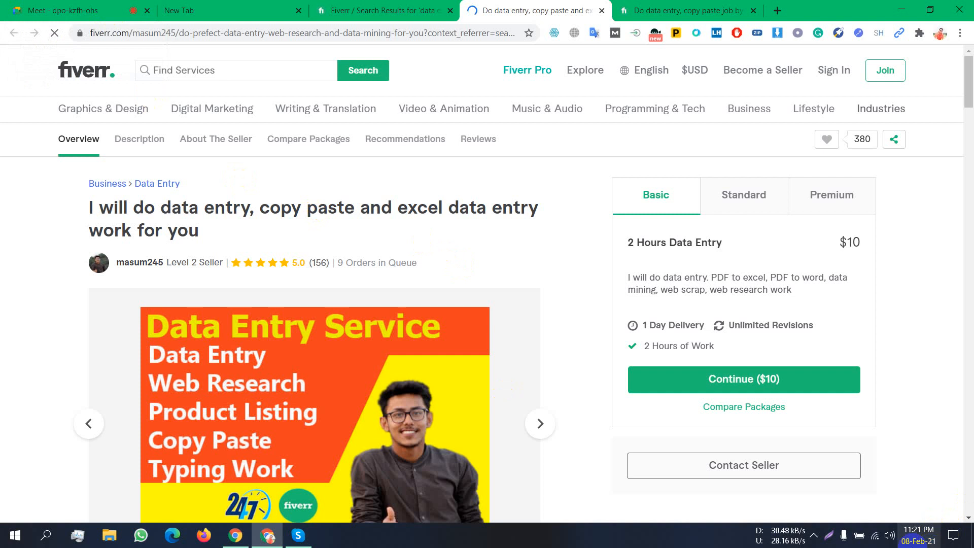
{"action": "left_click", "coordinate": [814, 536]}
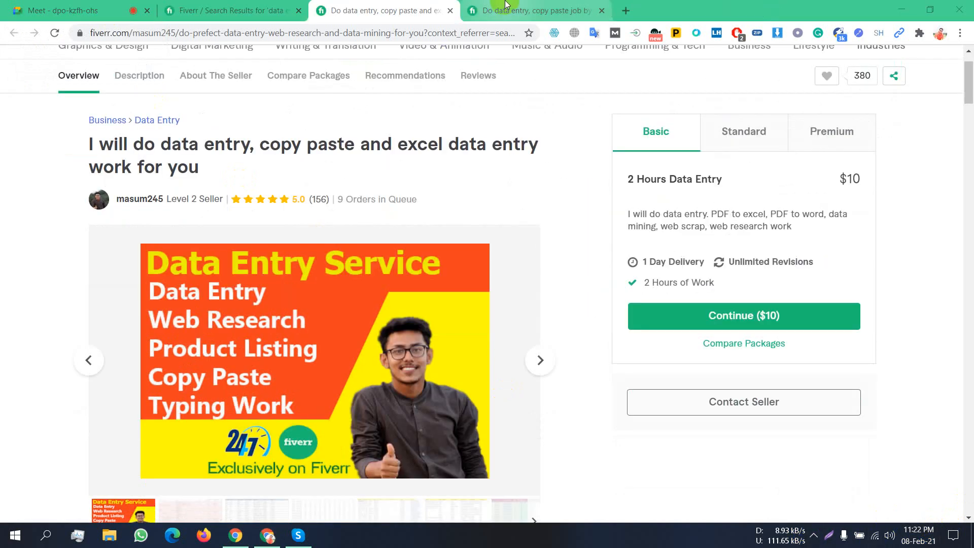
{"action": "left_click", "coordinate": [506, 7]}
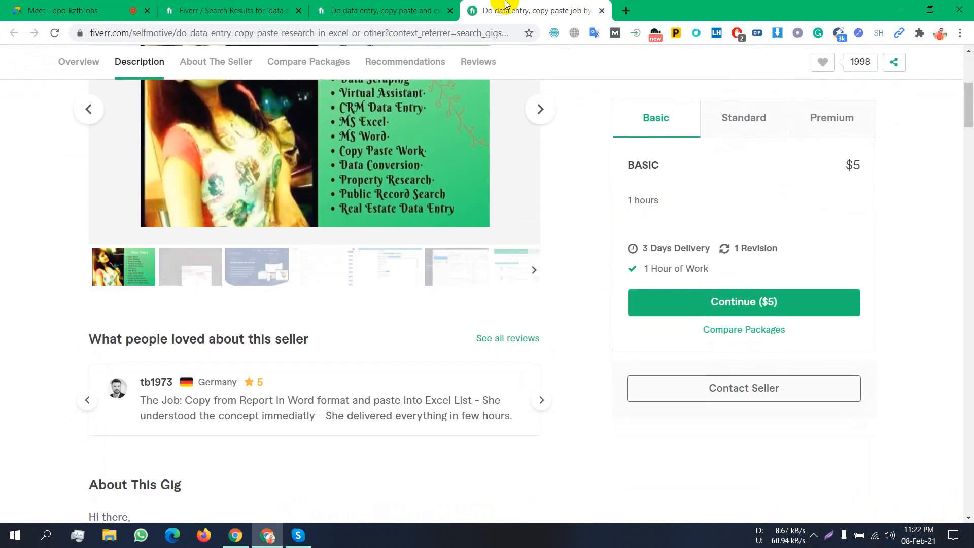
{"action": "left_click", "coordinate": [416, 10]}
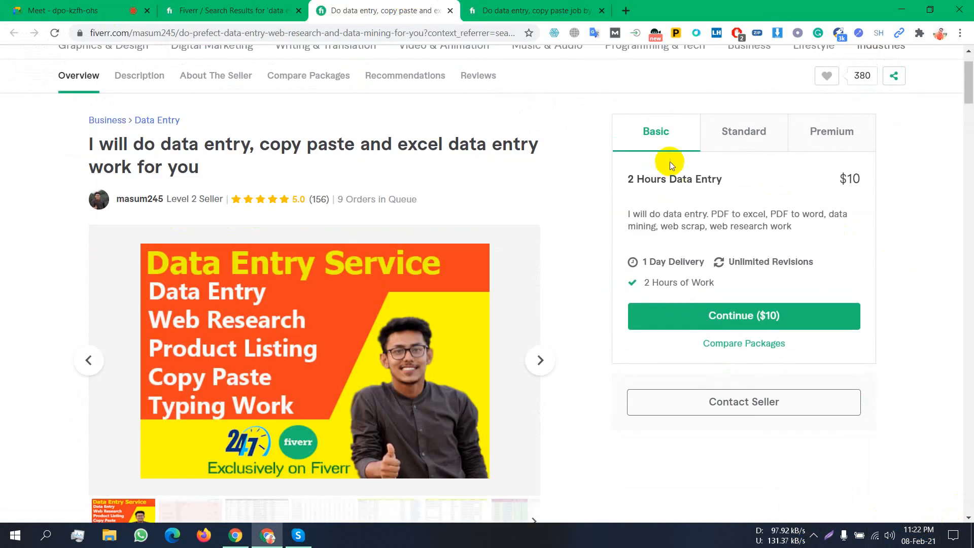
{"action": "left_click_drag", "start_coordinate": [634, 180], "coordinate": [628, 181]}
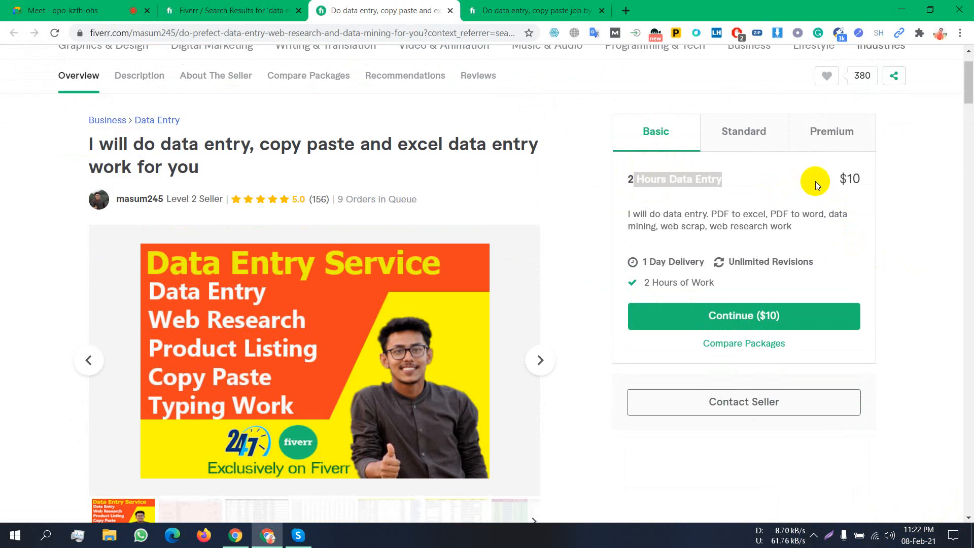
{"action": "left_click_drag", "start_coordinate": [815, 180], "coordinate": [838, 175]}
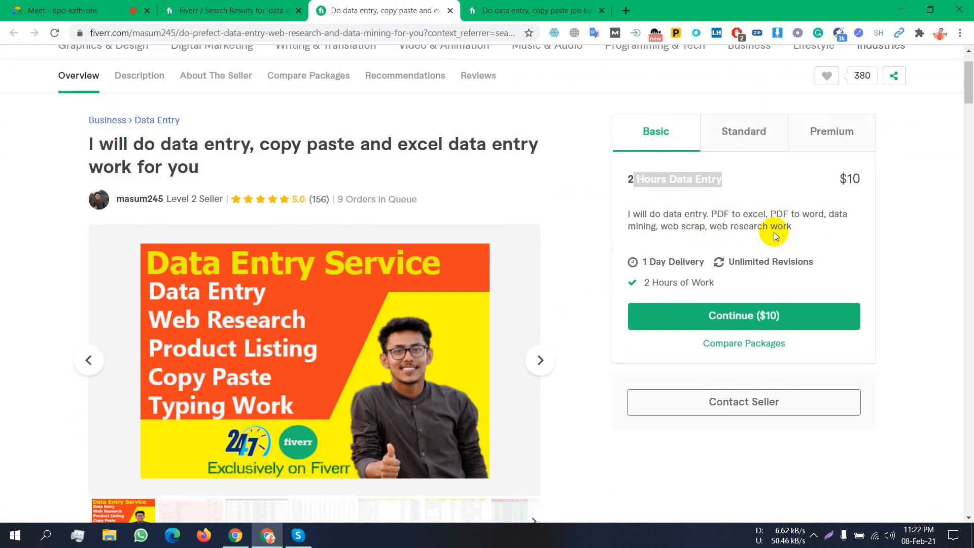
{"action": "left_click_drag", "start_coordinate": [635, 226], "coordinate": [807, 225]}
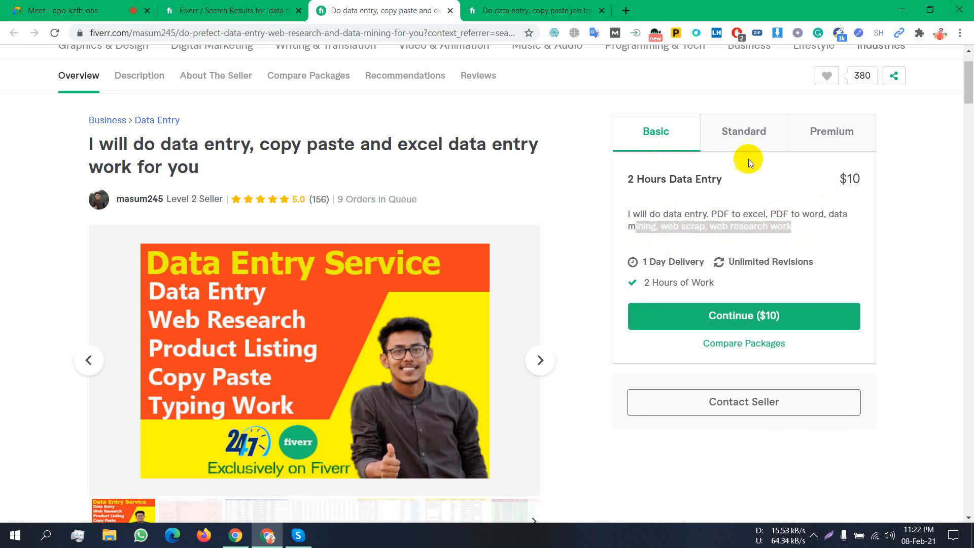
{"action": "left_click_drag", "start_coordinate": [845, 179], "coordinate": [839, 179]}
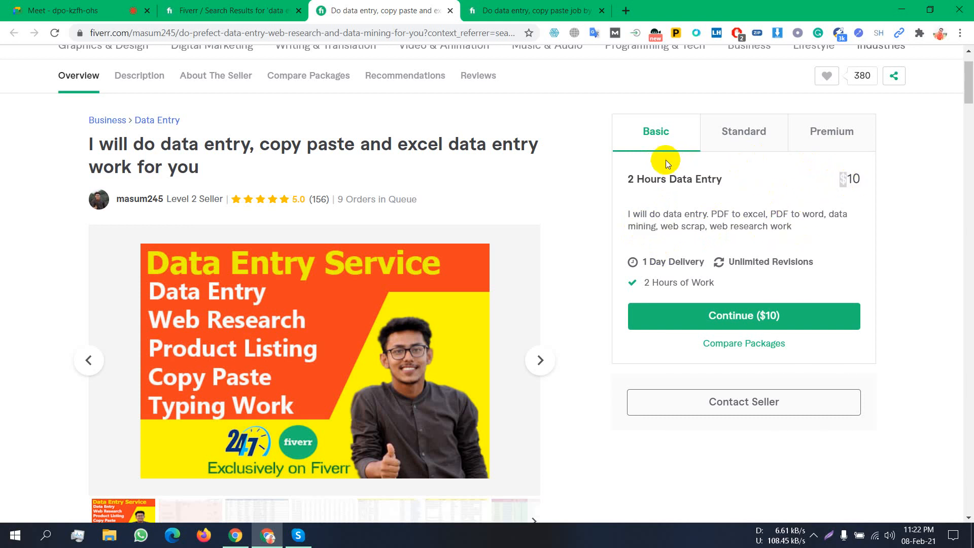
{"action": "scroll", "coordinate": [376, 239], "scroll_direction": "up", "scroll_amount": 1}
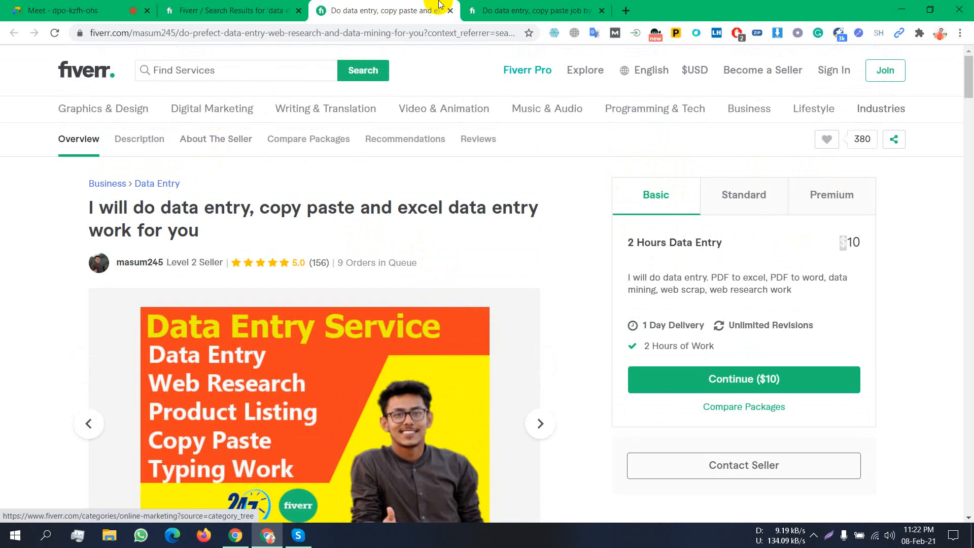
{"action": "left_click", "coordinate": [231, 10]}
- Apply the Seller Lives In filter for Bangladesh, narrowing results to 10,085 services
{"action": "scroll", "coordinate": [402, 250], "scroll_direction": "up", "scroll_amount": 5}
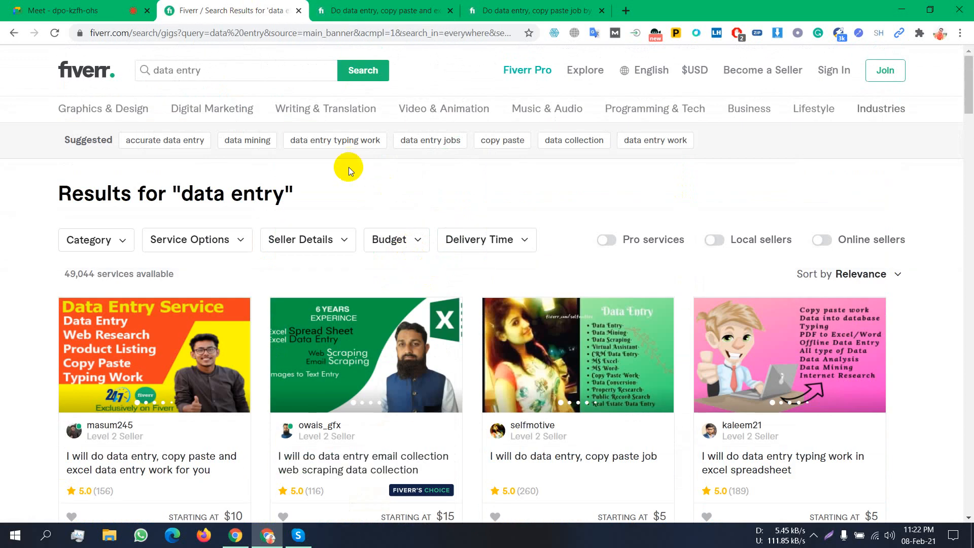
{"action": "left_click", "coordinate": [347, 239]}
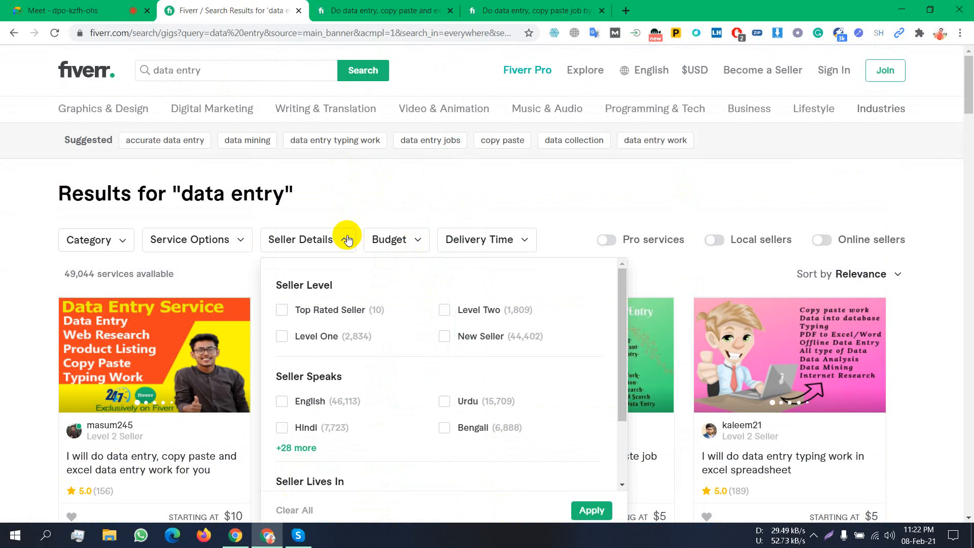
{"action": "scroll", "coordinate": [428, 306], "scroll_direction": "down", "scroll_amount": 3}
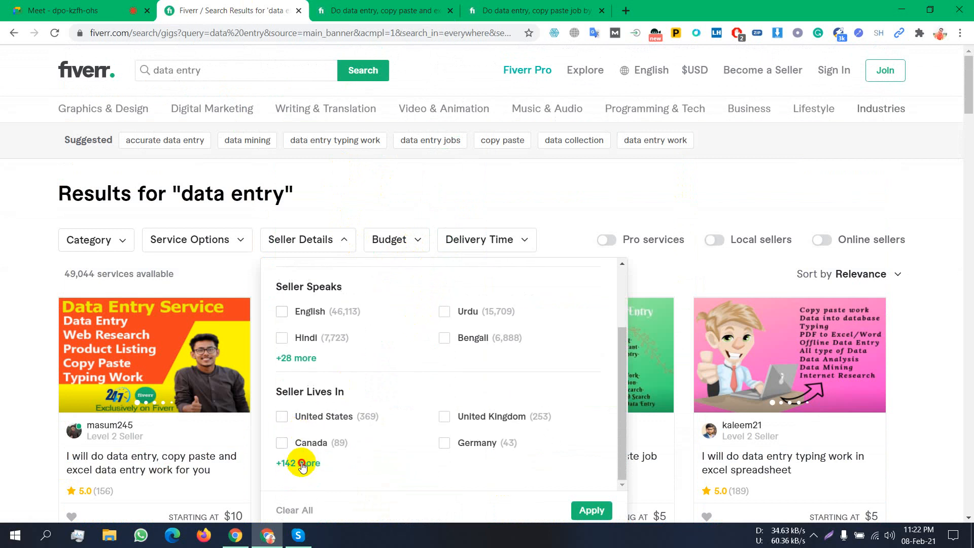
{"action": "left_click", "coordinate": [296, 463]}
{"action": "scroll", "coordinate": [380, 394], "scroll_direction": "down", "scroll_amount": 3}
{"action": "scroll", "coordinate": [424, 401], "scroll_direction": "down", "scroll_amount": 3}
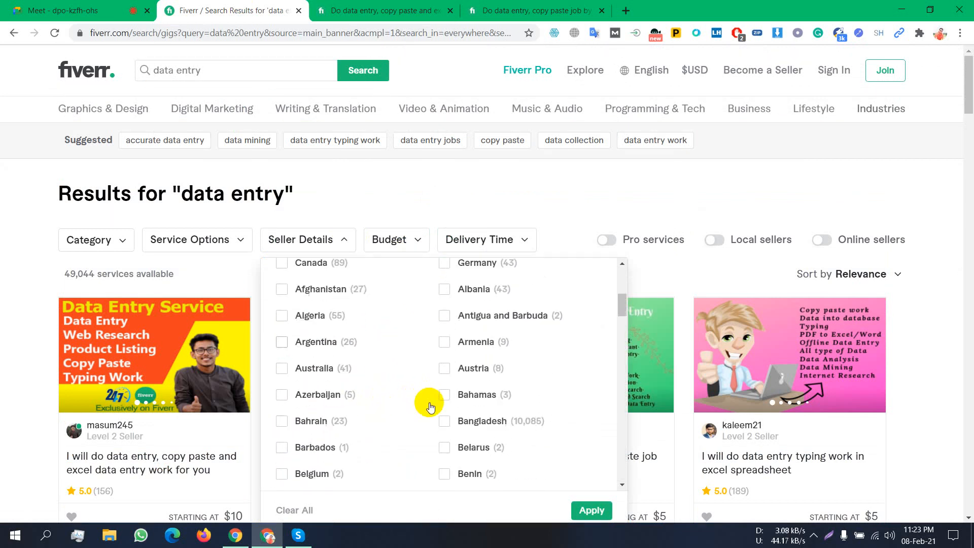
{"action": "left_click", "coordinate": [444, 351]}
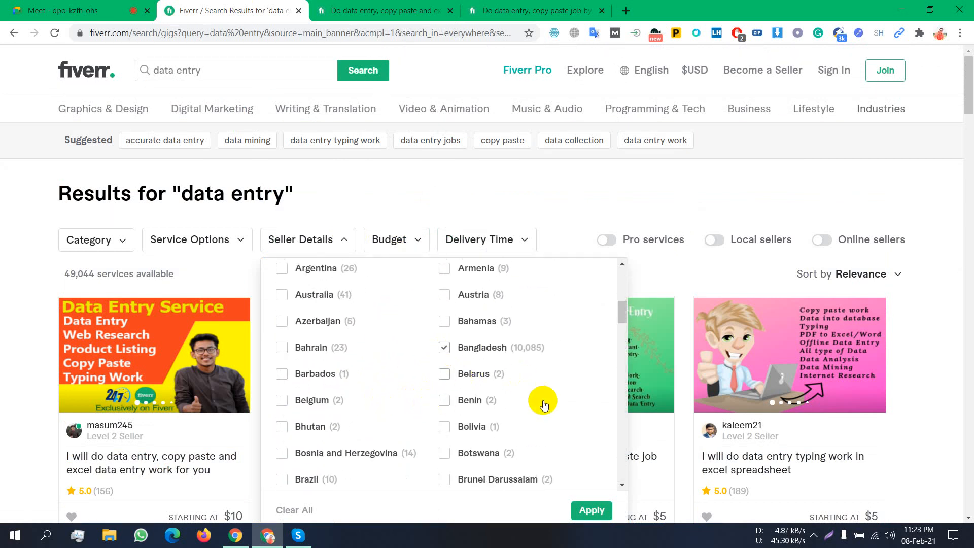
{"action": "left_click", "coordinate": [581, 513]}
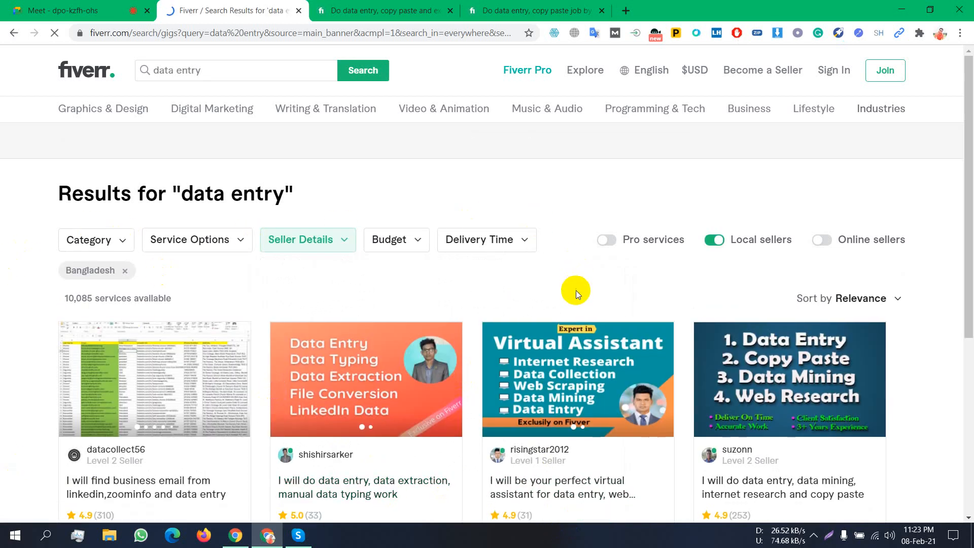
{"action": "scroll", "coordinate": [576, 292], "scroll_direction": "down", "scroll_amount": 1}
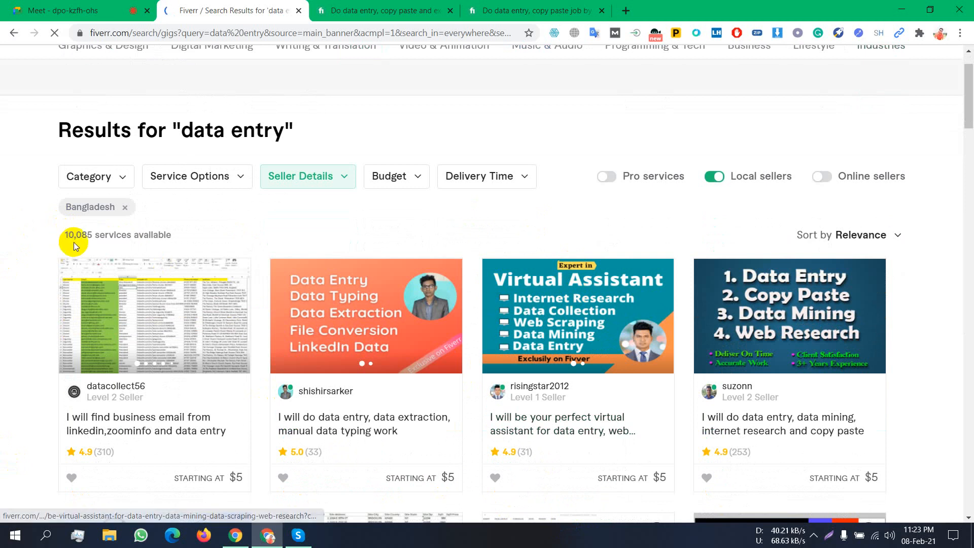
{"action": "scroll", "coordinate": [630, 287], "scroll_direction": "down", "scroll_amount": 2}
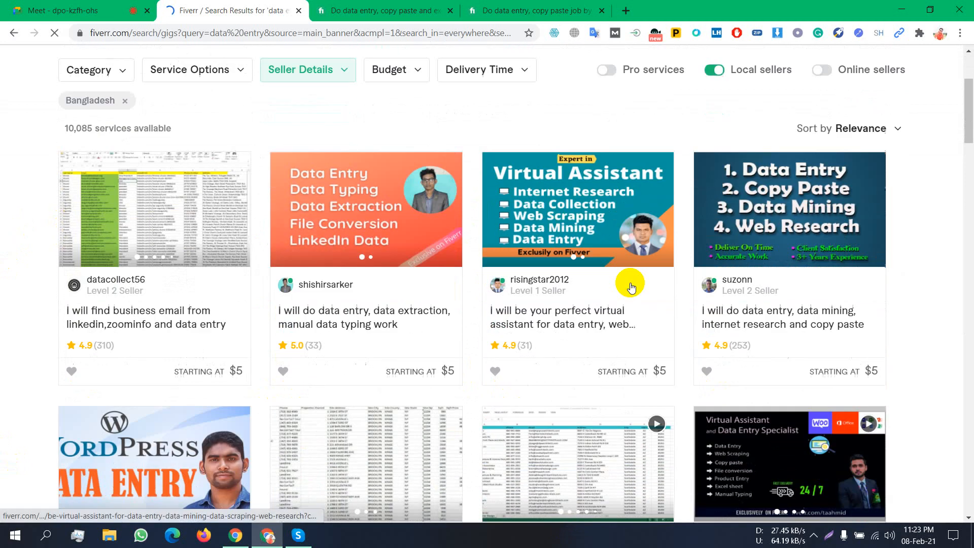
{"action": "scroll", "coordinate": [631, 287], "scroll_direction": "down", "scroll_amount": 5}
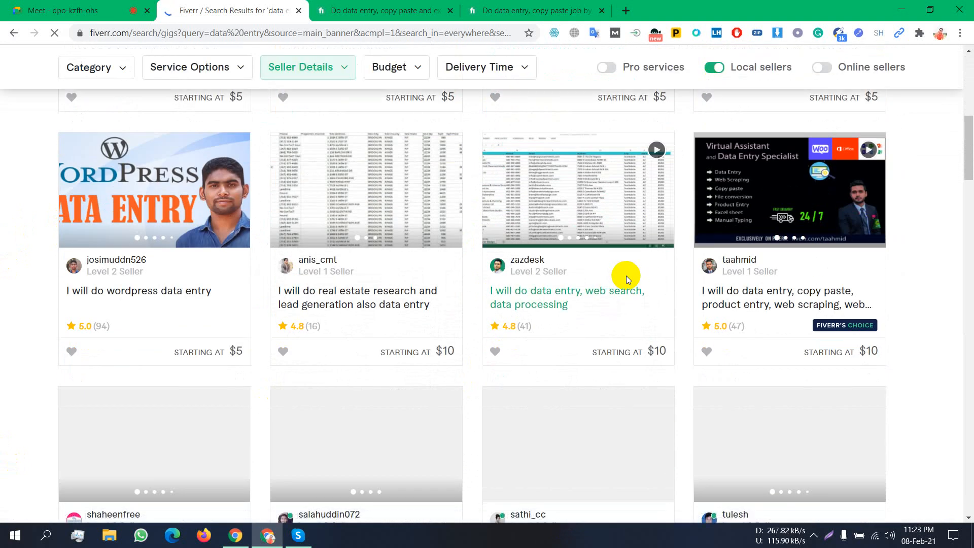
{"action": "scroll", "coordinate": [627, 276], "scroll_direction": "up", "scroll_amount": 8}
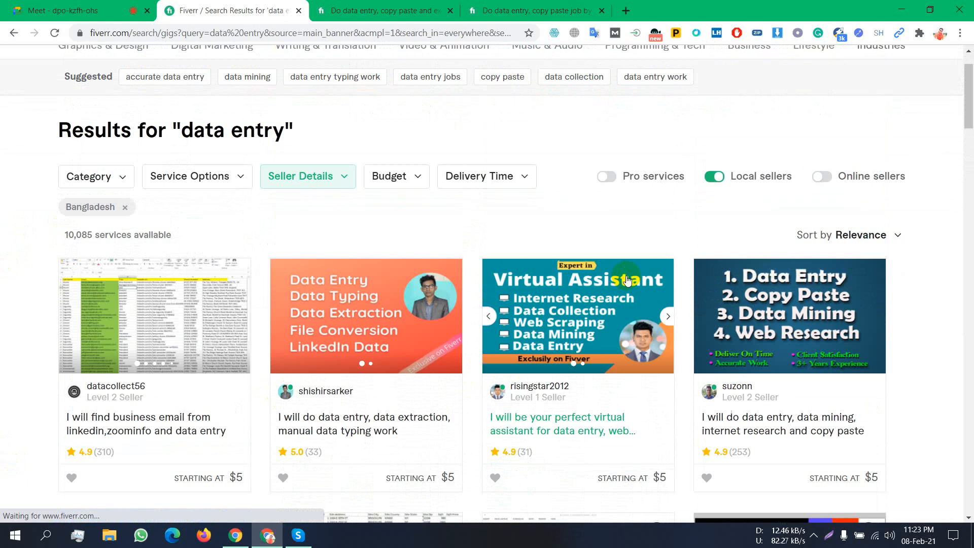
{"action": "scroll", "coordinate": [628, 280], "scroll_direction": "down", "scroll_amount": 6}
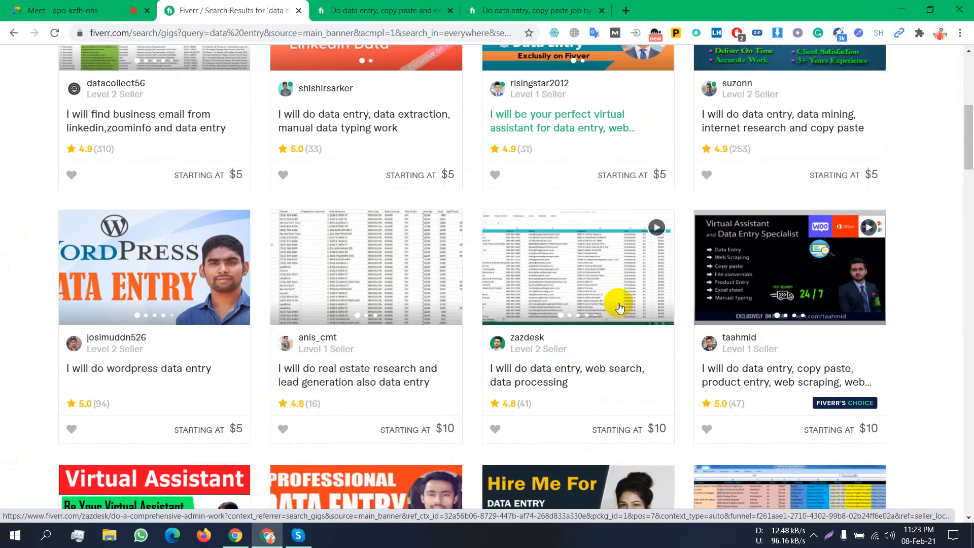
{"action": "scroll", "coordinate": [619, 307], "scroll_direction": "down", "scroll_amount": 8}
{"action": "scroll", "coordinate": [618, 305], "scroll_direction": "up", "scroll_amount": 15}
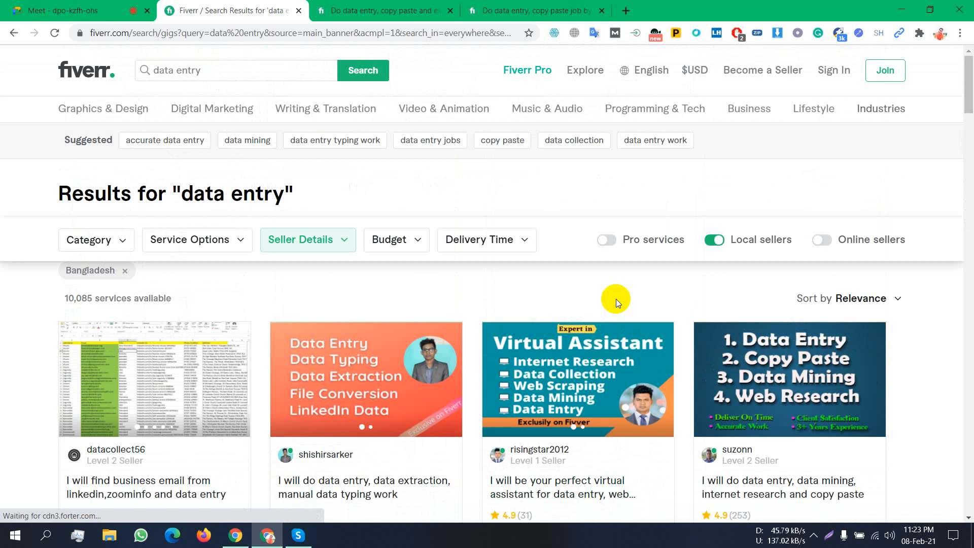
{"action": "left_click", "coordinate": [217, 70]}
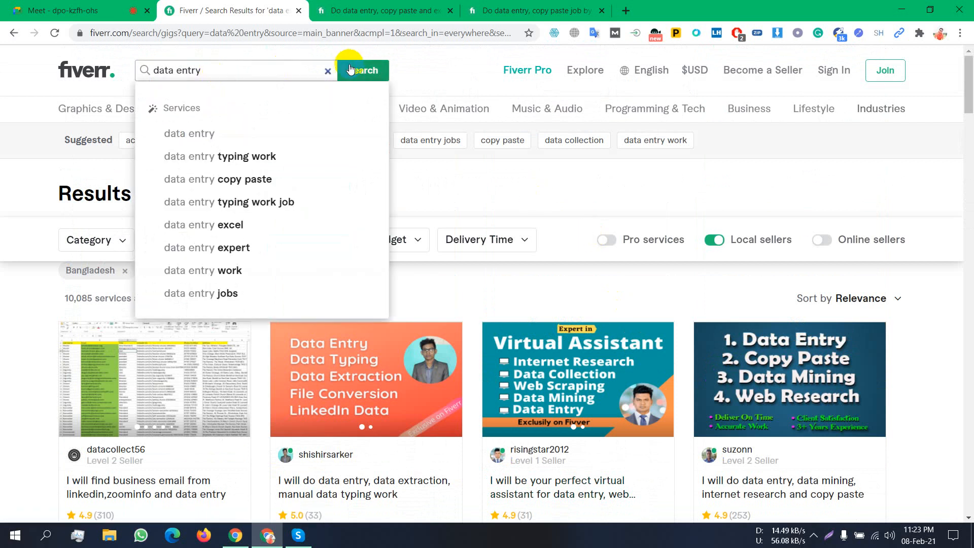
{"action": "left_click", "coordinate": [328, 71]}
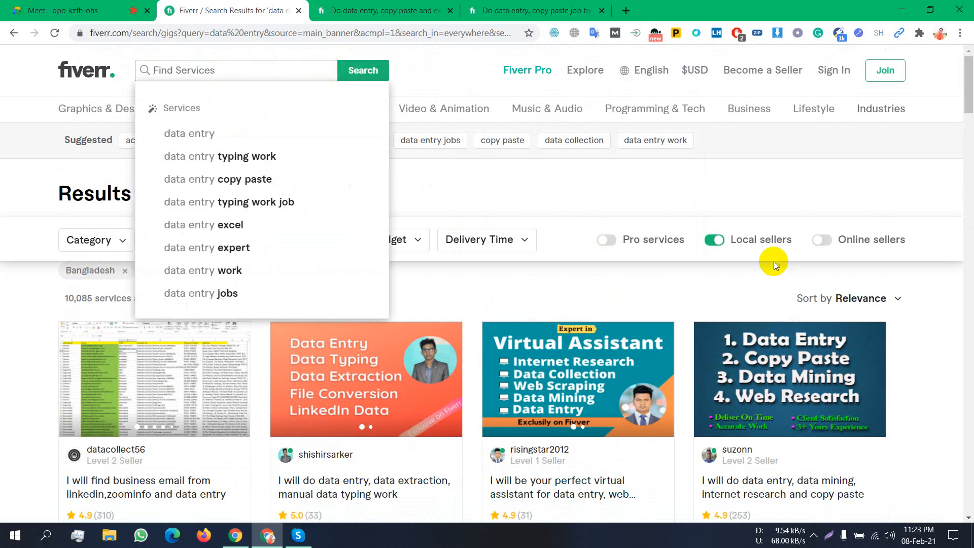
{"action": "left_click", "coordinate": [726, 193]}
{"action": "scroll", "coordinate": [726, 203], "scroll_direction": "down", "scroll_amount": 3}
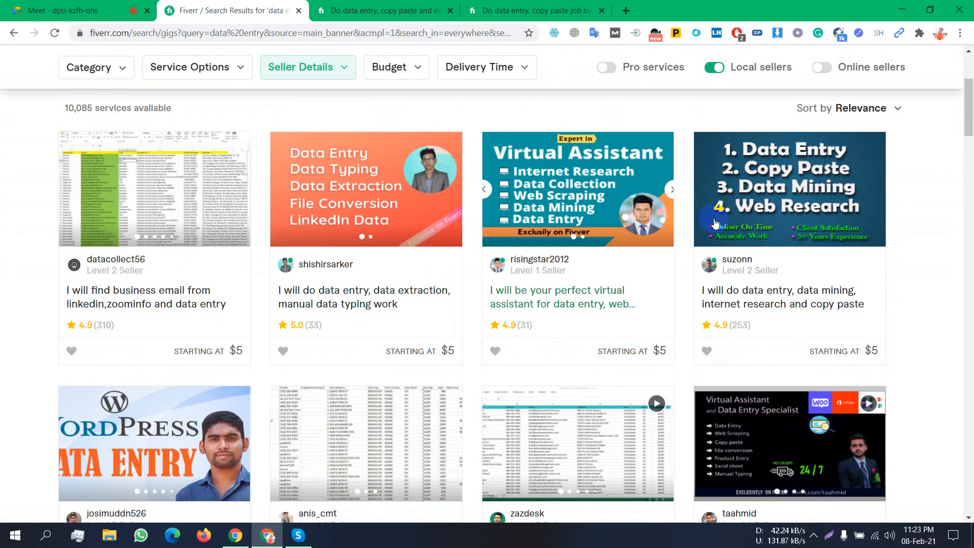
- Open the virtual assistant gig seller's profile in a new tab
{"action": "right_click", "coordinate": [514, 259]}
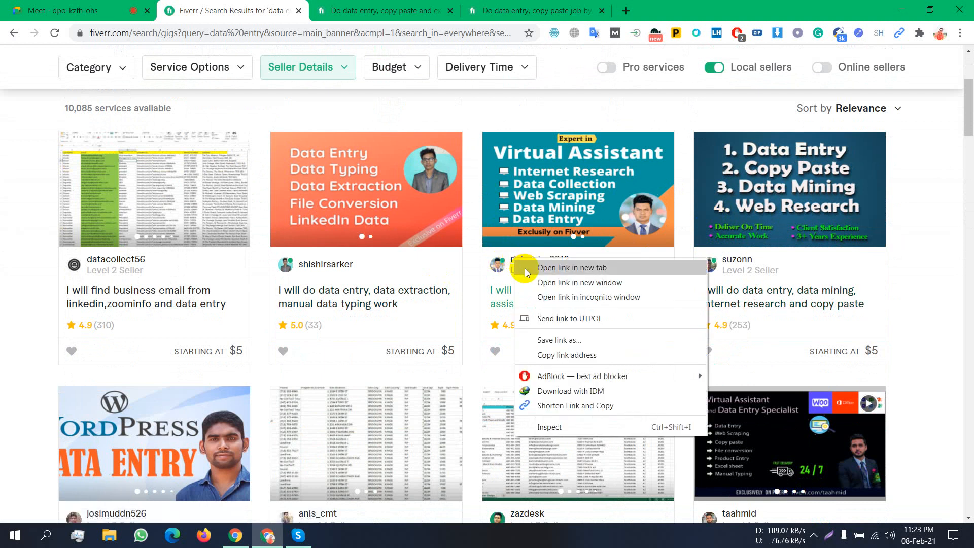
{"action": "left_click", "coordinate": [572, 268]}
{"action": "left_click", "coordinate": [386, 10]}
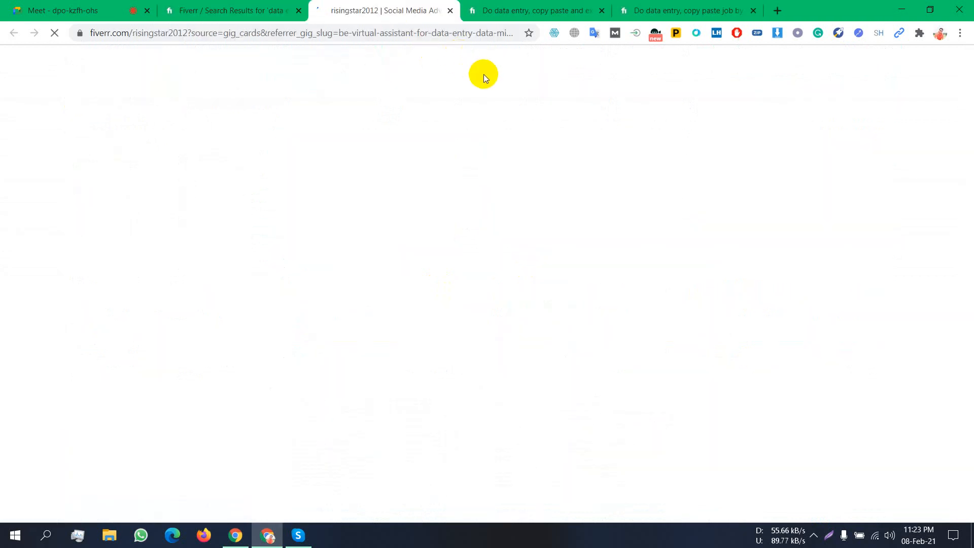
{"action": "left_click", "coordinate": [813, 537]}
{"action": "left_click", "coordinate": [837, 483]}
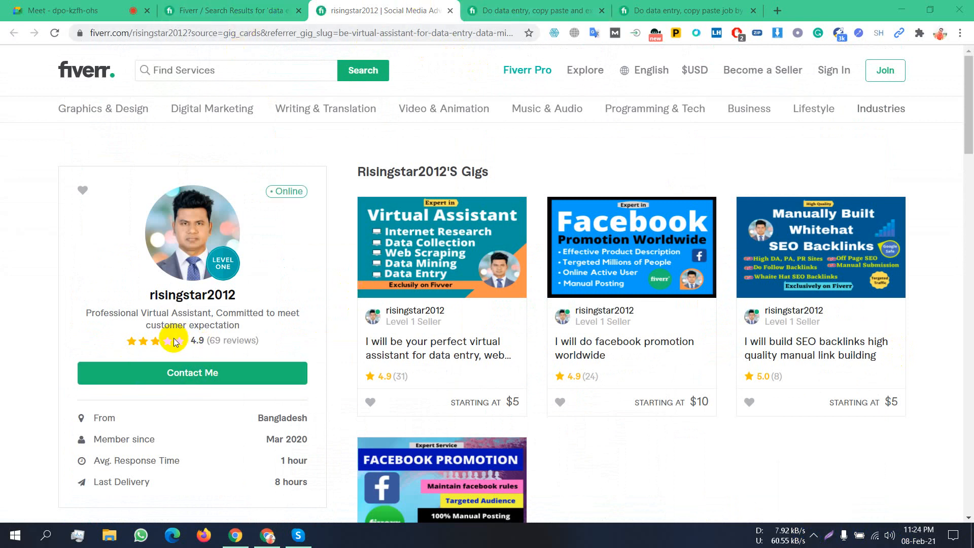
- Read the seller profile, highlighting its customer-expectations tagline and full description paragraph
{"action": "scroll", "coordinate": [319, 313], "scroll_direction": "down", "scroll_amount": 2}
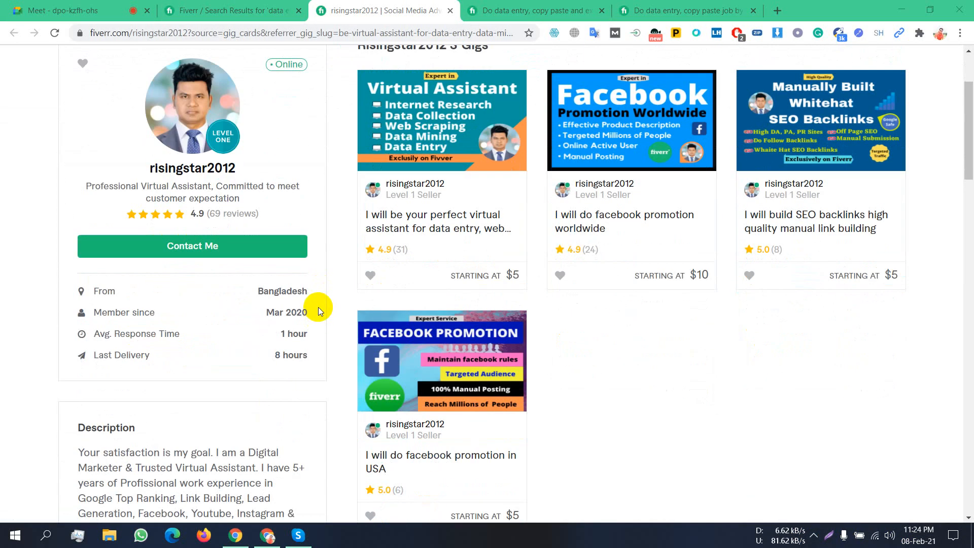
{"action": "scroll", "coordinate": [318, 311], "scroll_direction": "up", "scroll_amount": 2}
{"action": "scroll", "coordinate": [319, 312], "scroll_direction": "down", "scroll_amount": 4}
{"action": "scroll", "coordinate": [592, 283], "scroll_direction": "up", "scroll_amount": 4}
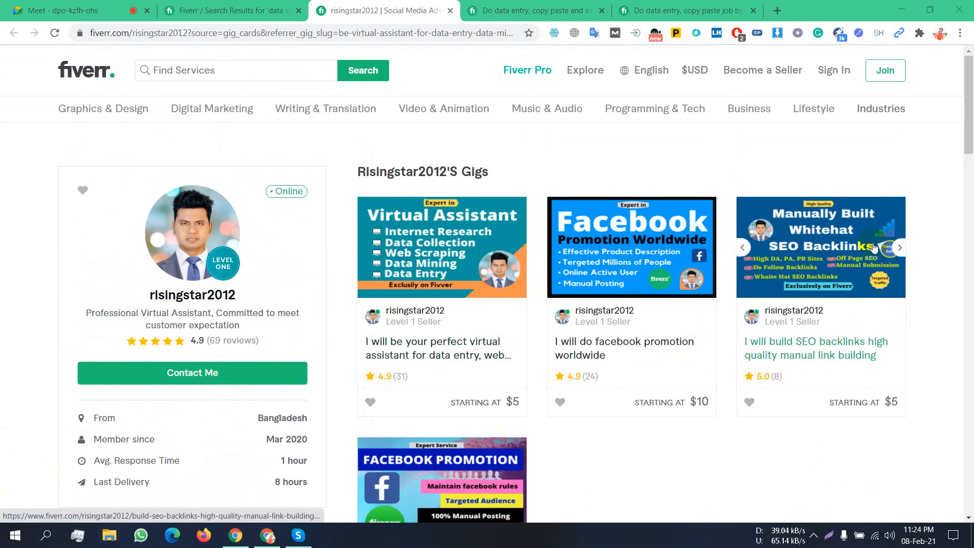
{"action": "scroll", "coordinate": [859, 244], "scroll_direction": "down", "scroll_amount": 4}
{"action": "scroll", "coordinate": [228, 183], "scroll_direction": "up", "scroll_amount": 2}
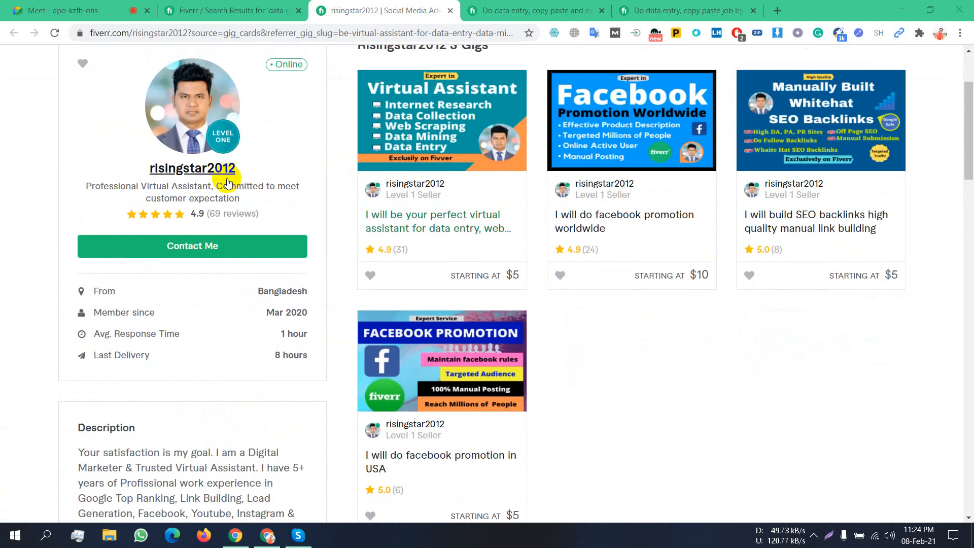
{"action": "left_click_drag", "start_coordinate": [82, 188], "coordinate": [254, 198]}
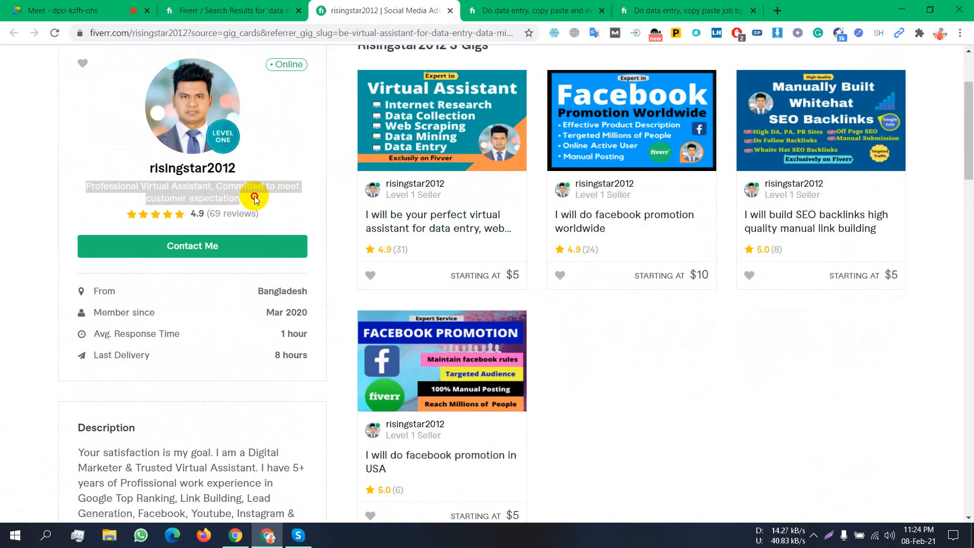
{"action": "scroll", "coordinate": [250, 263], "scroll_direction": "down", "scroll_amount": 5}
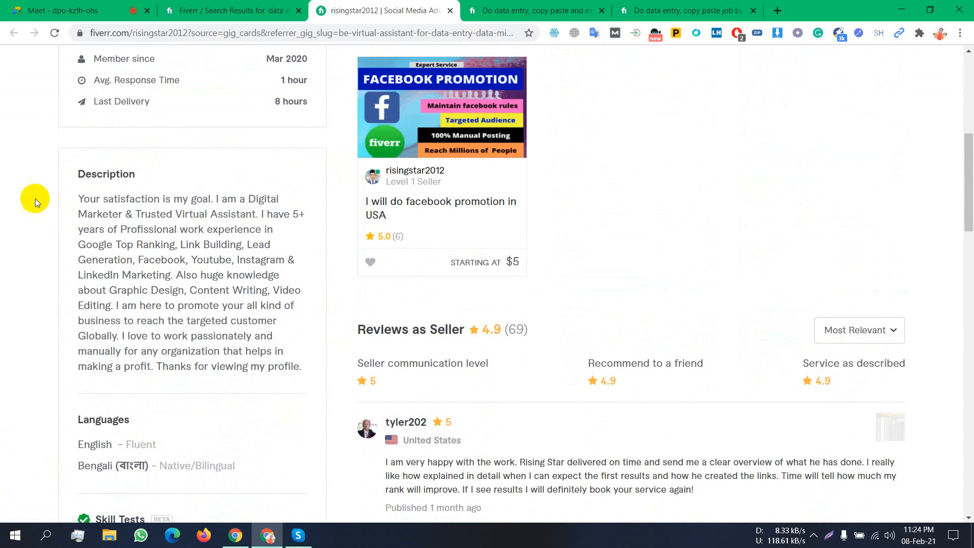
{"action": "left_click_drag", "start_coordinate": [76, 197], "coordinate": [301, 365]}
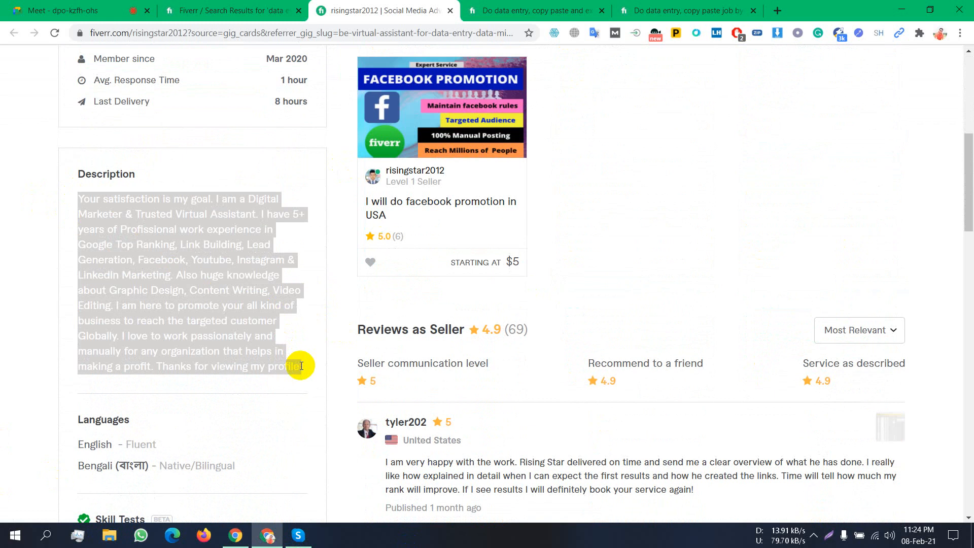
{"action": "scroll", "coordinate": [301, 366], "scroll_direction": "up", "scroll_amount": 5}
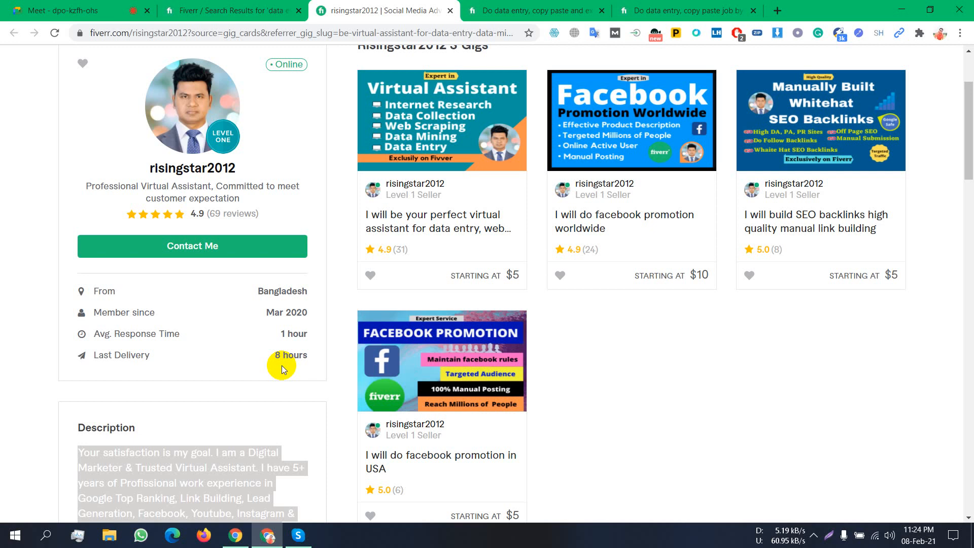
- Re-highlight the tagline, clear the selection, and scroll through the seller's four gigs and 4.9 rating
{"action": "left_click", "coordinate": [814, 535]}
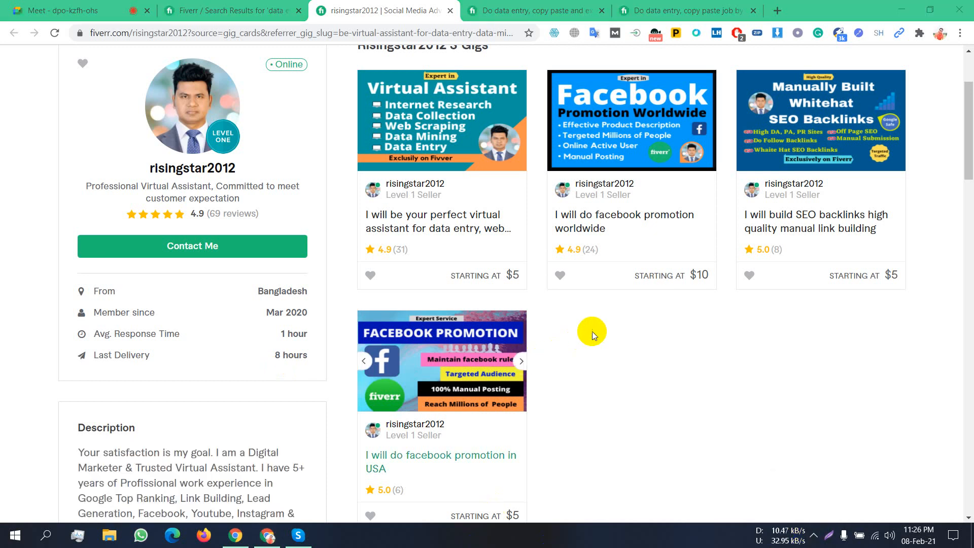
{"action": "scroll", "coordinate": [593, 331], "scroll_direction": "up", "scroll_amount": 3}
{"action": "scroll", "coordinate": [223, 285], "scroll_direction": "down", "scroll_amount": 4}
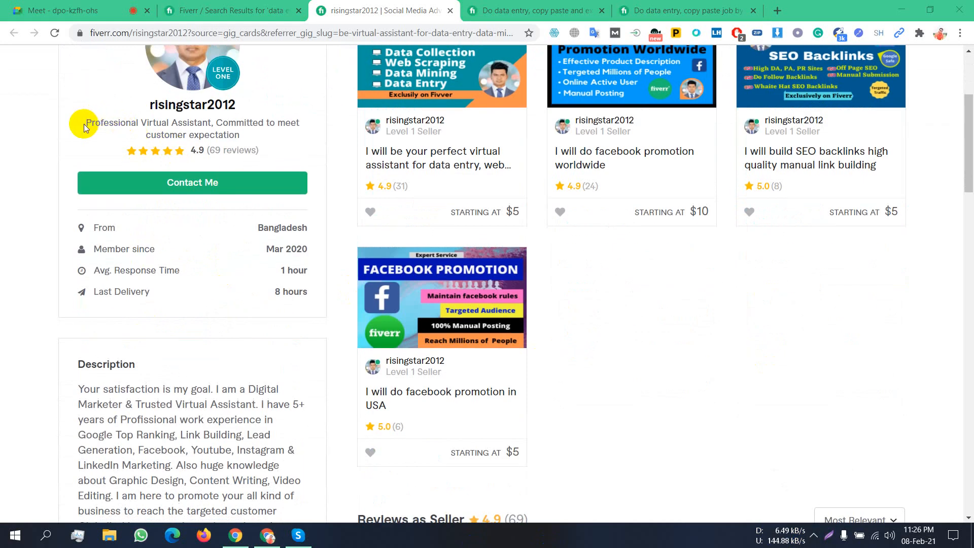
{"action": "left_click_drag", "start_coordinate": [83, 122], "coordinate": [243, 140]}
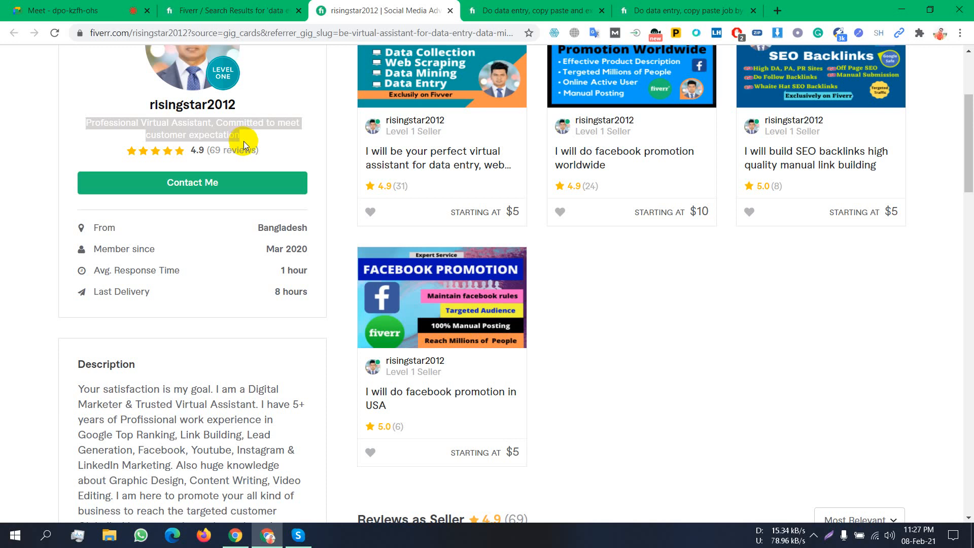
{"action": "scroll", "coordinate": [575, 237], "scroll_direction": "up", "scroll_amount": 3}
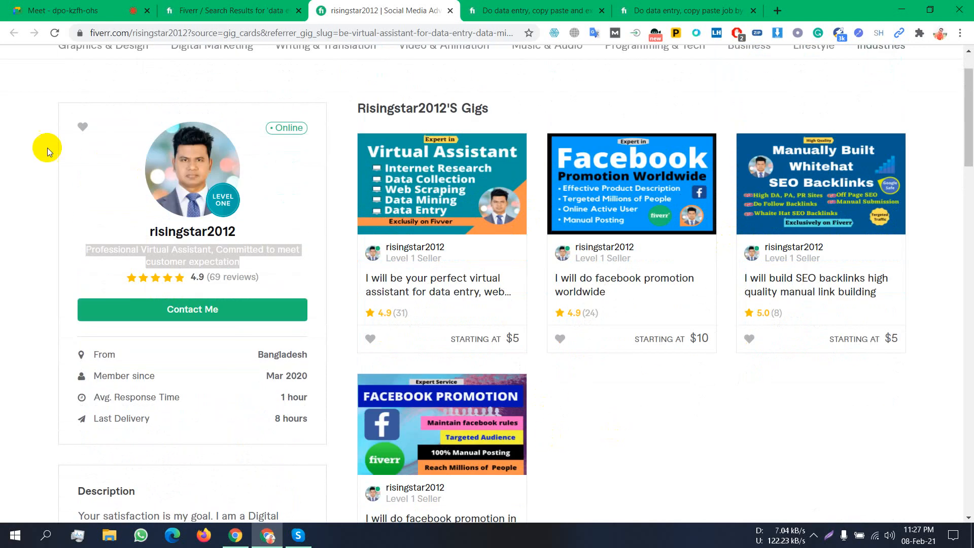
{"action": "left_click", "coordinate": [10, 207]}
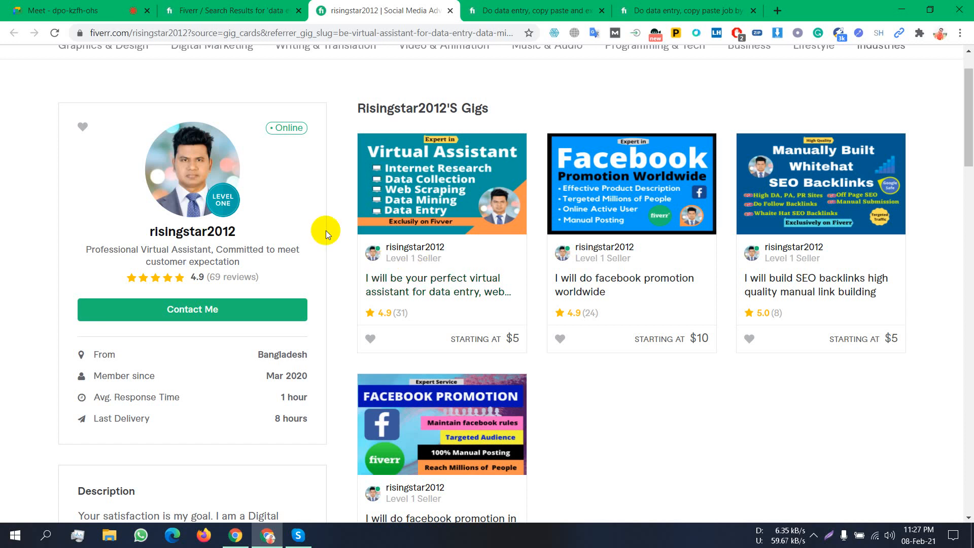
{"action": "scroll", "coordinate": [327, 233], "scroll_direction": "down", "scroll_amount": 1}
{"action": "scroll", "coordinate": [331, 232], "scroll_direction": "up", "scroll_amount": 2}
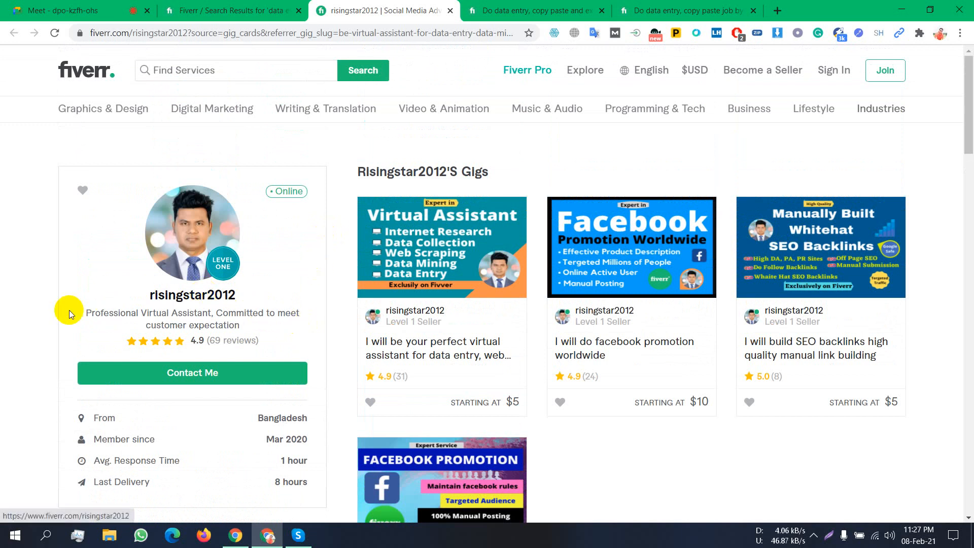
{"action": "scroll", "coordinate": [92, 307], "scroll_direction": "down", "scroll_amount": 6}
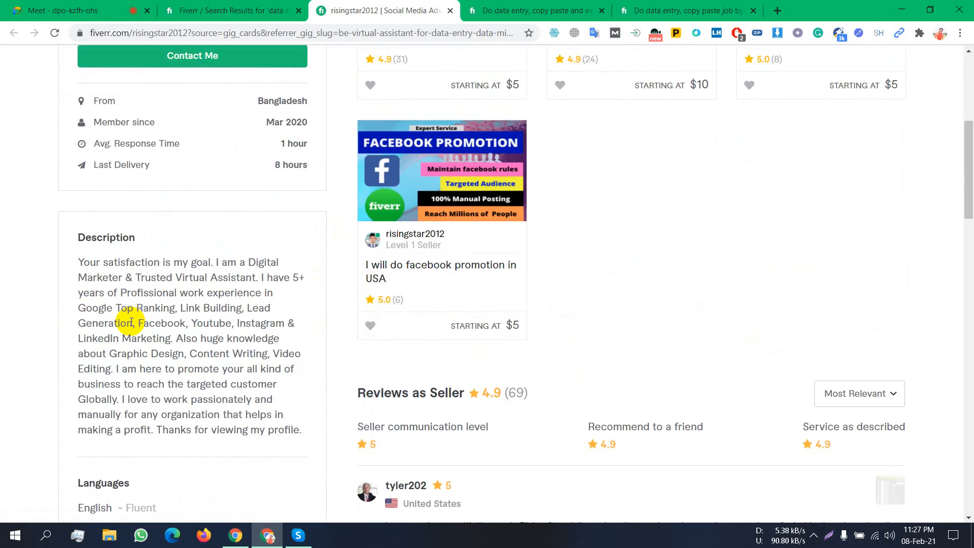
{"action": "scroll", "coordinate": [154, 262], "scroll_direction": "up", "scroll_amount": 5}
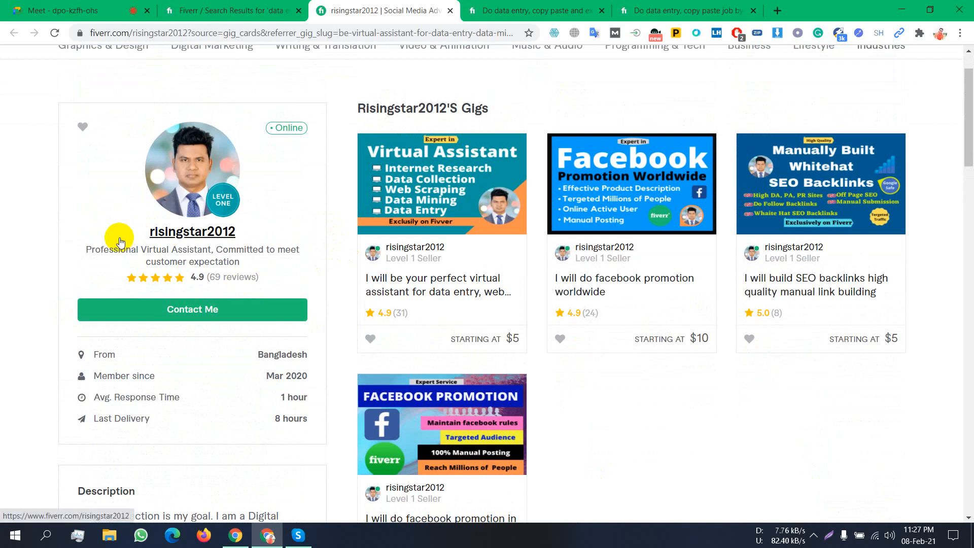
{"action": "scroll", "coordinate": [99, 246], "scroll_direction": "down", "scroll_amount": 5}
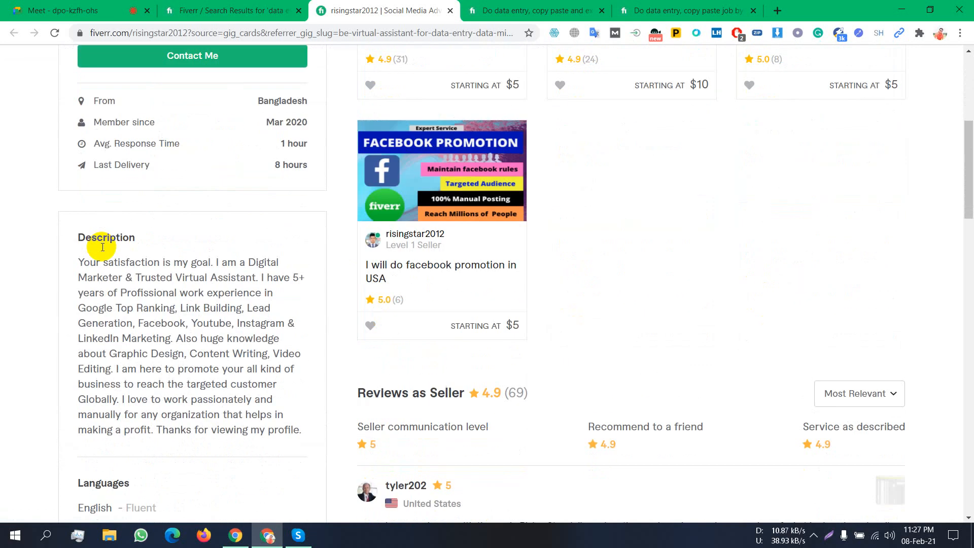
{"action": "left_click_drag", "start_coordinate": [94, 262], "coordinate": [259, 401]}
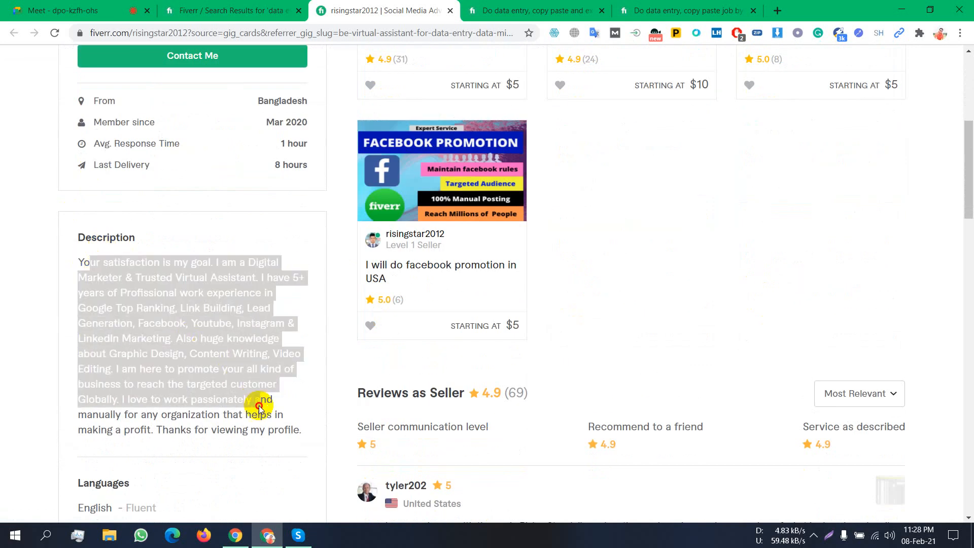
{"action": "scroll", "coordinate": [261, 404], "scroll_direction": "down", "scroll_amount": 5}
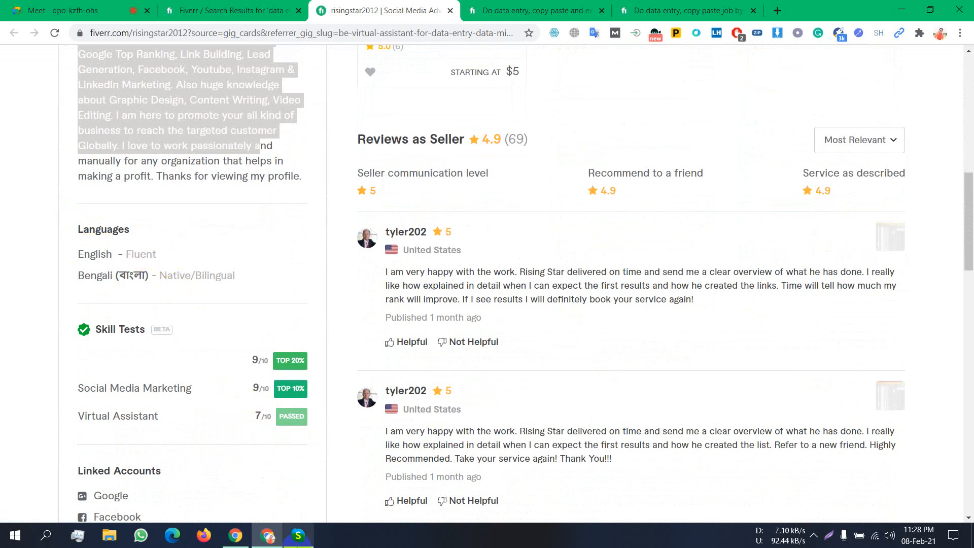
{"action": "scroll", "coordinate": [198, 392], "scroll_direction": "down", "scroll_amount": 1}
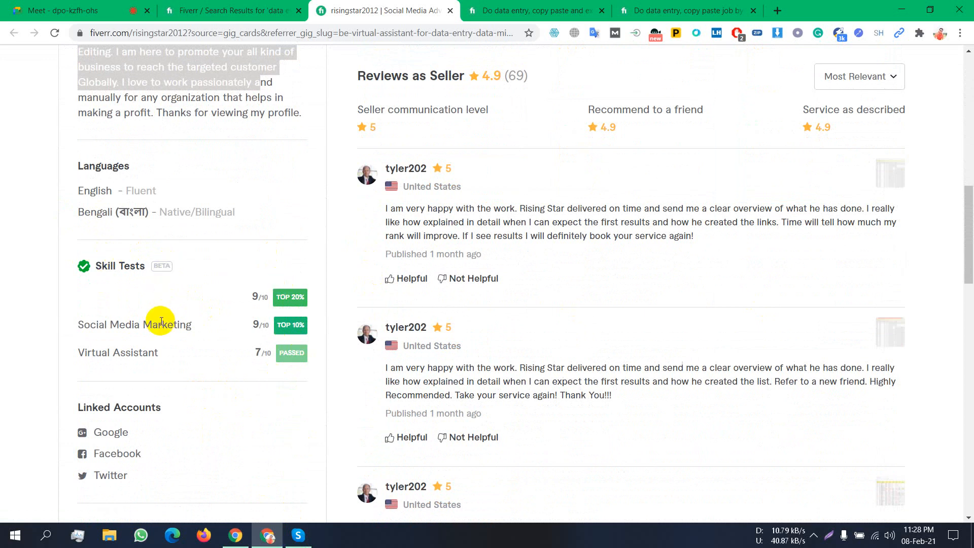
{"action": "scroll", "coordinate": [155, 327], "scroll_direction": "down", "scroll_amount": 2}
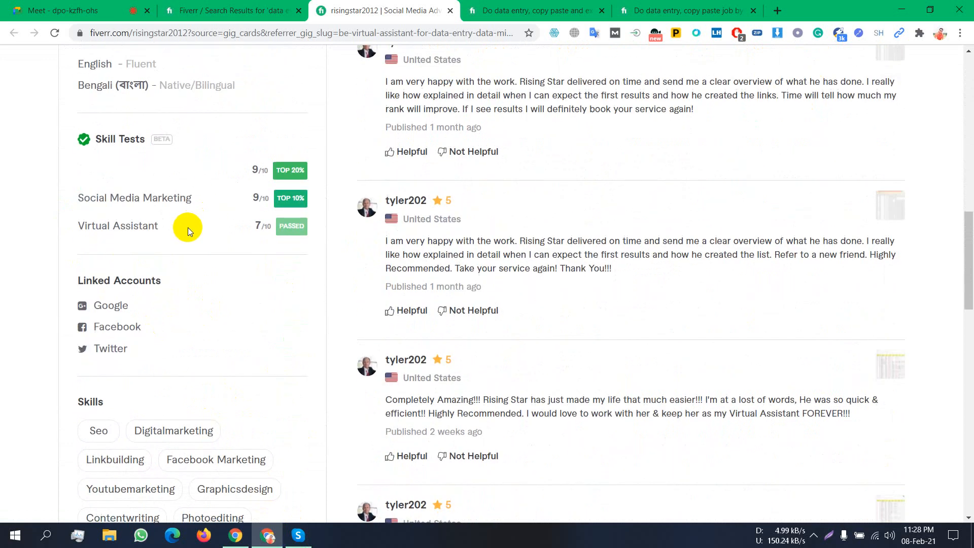
{"action": "scroll", "coordinate": [190, 226], "scroll_direction": "down", "scroll_amount": 2}
{"action": "scroll", "coordinate": [190, 227], "scroll_direction": "up", "scroll_amount": 10}
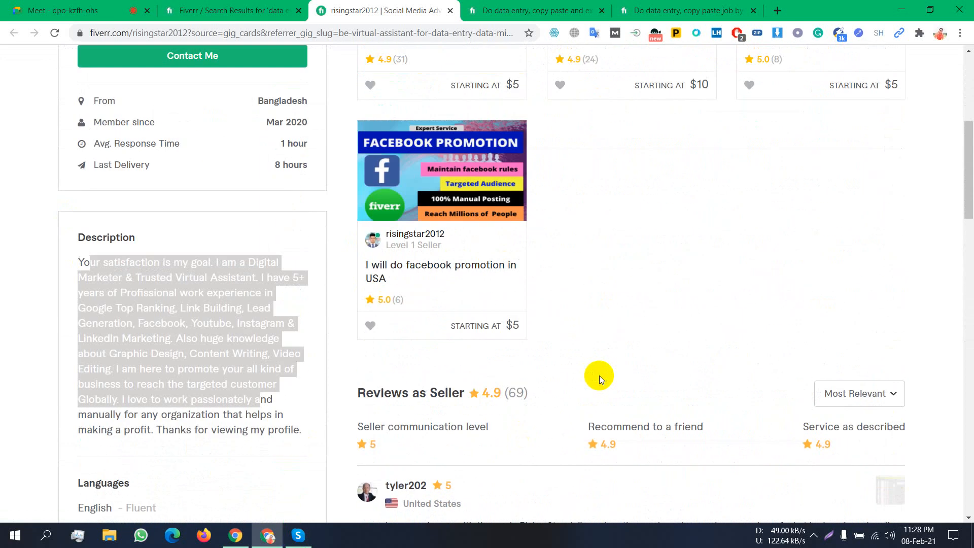
{"action": "scroll", "coordinate": [599, 376], "scroll_direction": "down", "scroll_amount": 4}
{"action": "scroll", "coordinate": [598, 374], "scroll_direction": "up", "scroll_amount": 2}
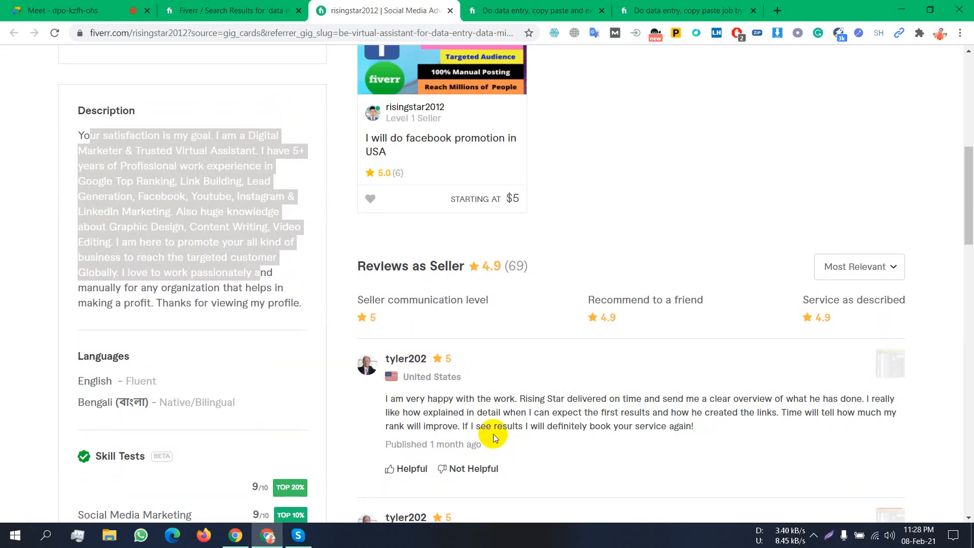
{"action": "scroll", "coordinate": [495, 436], "scroll_direction": "down", "scroll_amount": 1}
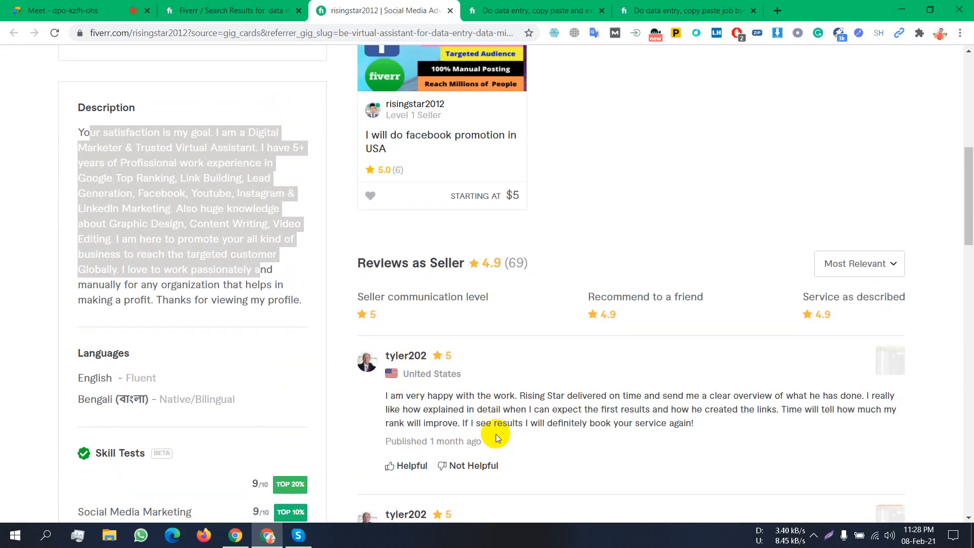
{"action": "scroll", "coordinate": [497, 437], "scroll_direction": "down", "scroll_amount": 1}
{"action": "scroll", "coordinate": [481, 384], "scroll_direction": "down", "scroll_amount": 5}
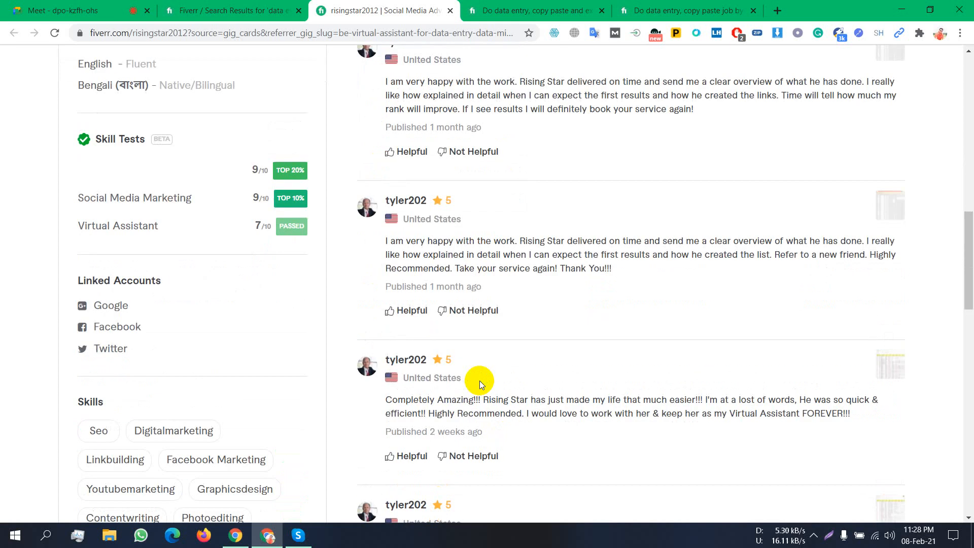
{"action": "scroll", "coordinate": [479, 381], "scroll_direction": "up", "scroll_amount": 1}
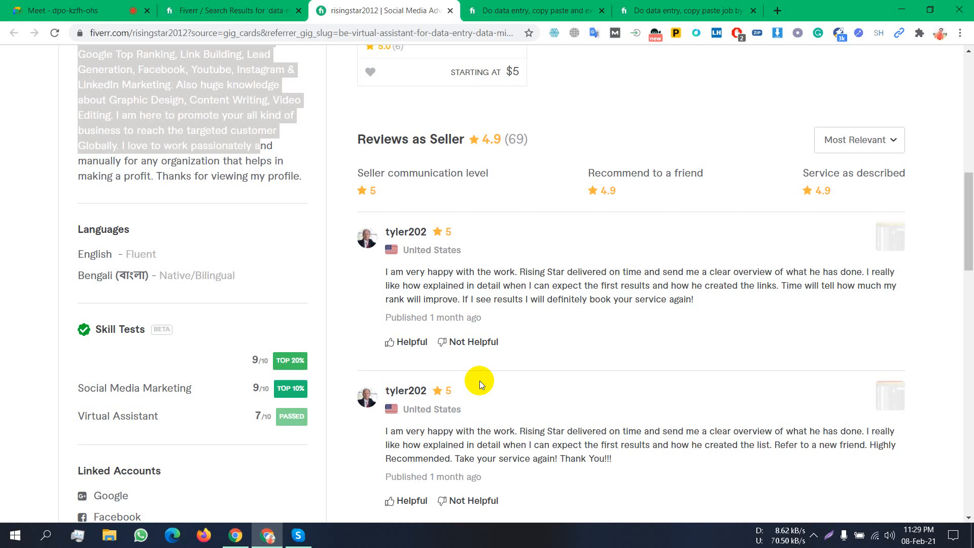
{"action": "scroll", "coordinate": [528, 405], "scroll_direction": "up", "scroll_amount": 5}
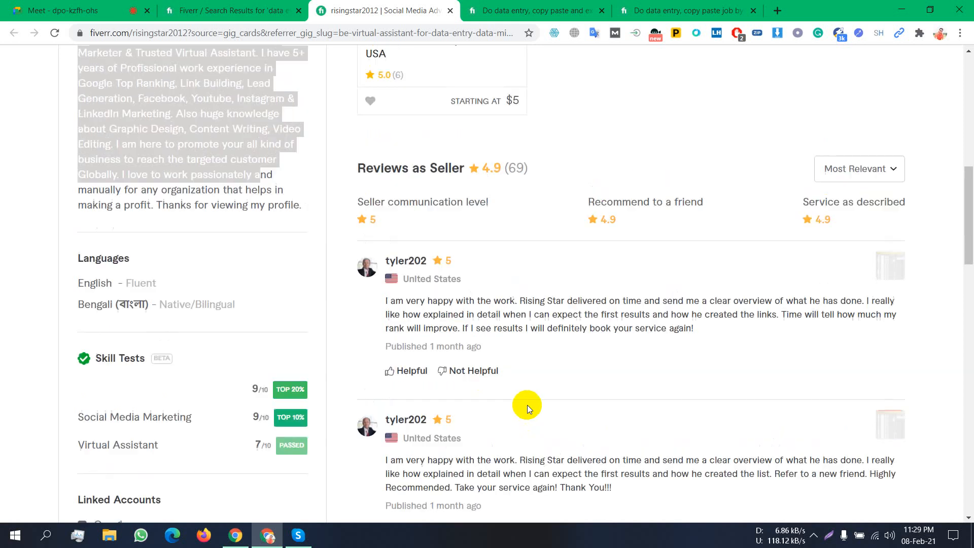
{"action": "scroll", "coordinate": [496, 340], "scroll_direction": "down", "scroll_amount": 6}
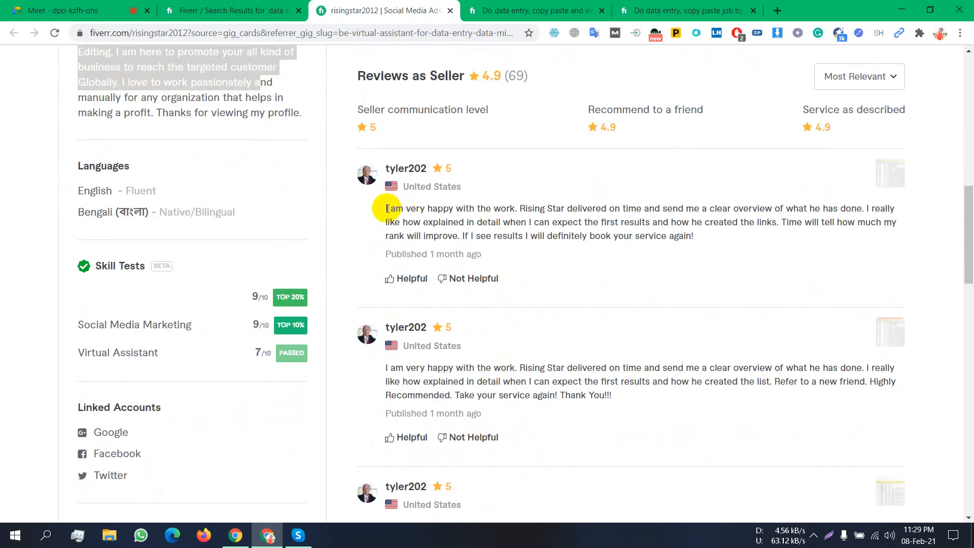
{"action": "left_click_drag", "start_coordinate": [386, 208], "coordinate": [699, 236]}
{"action": "scroll", "coordinate": [700, 237], "scroll_direction": "up", "scroll_amount": 1}
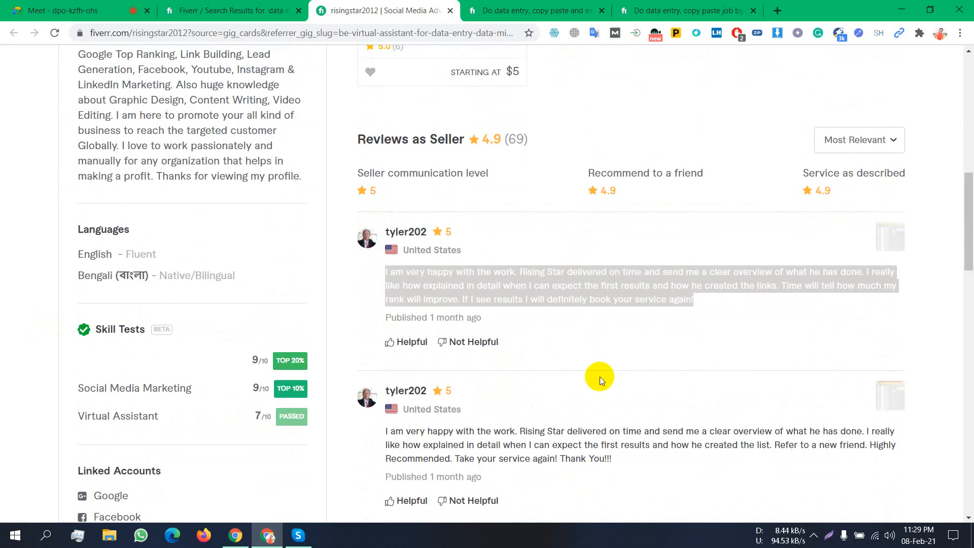
{"action": "left_click", "coordinate": [739, 299]}
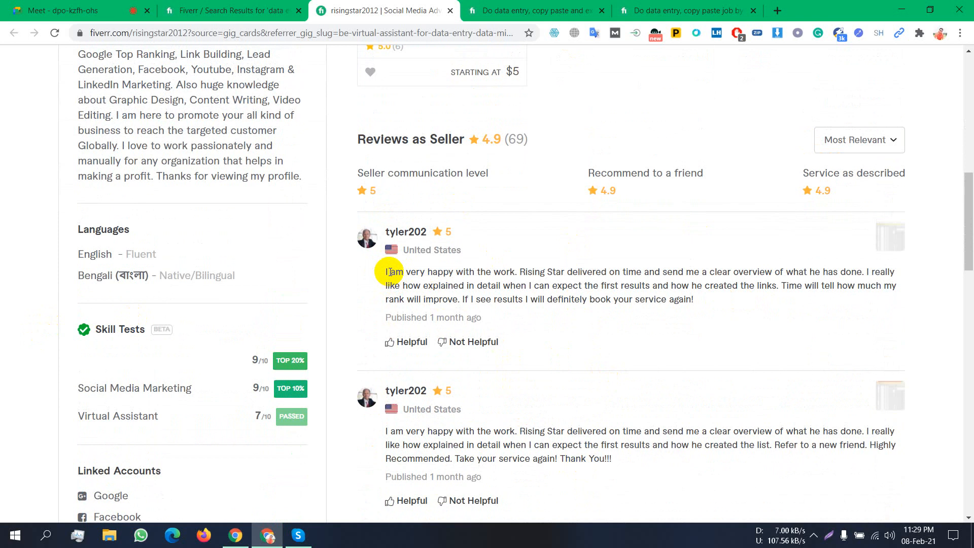
{"action": "scroll", "coordinate": [391, 272], "scroll_direction": "up", "scroll_amount": 4}
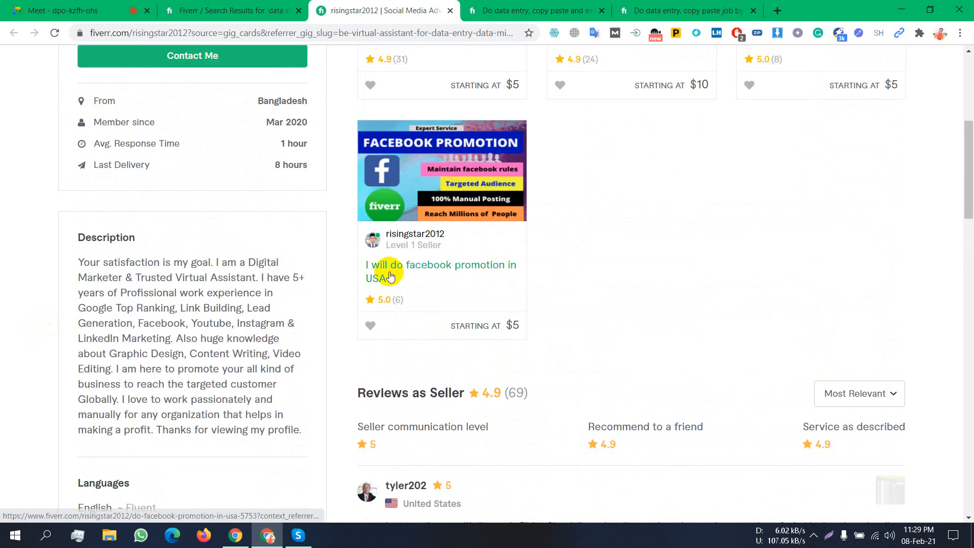
{"action": "scroll", "coordinate": [390, 276], "scroll_direction": "up", "scroll_amount": 6}
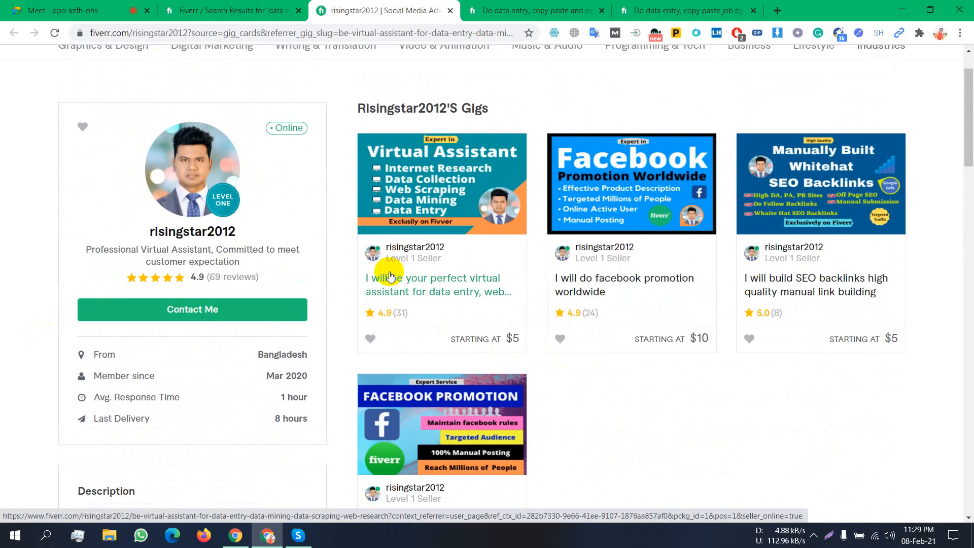
{"action": "scroll", "coordinate": [413, 299], "scroll_direction": "down", "scroll_amount": 3}
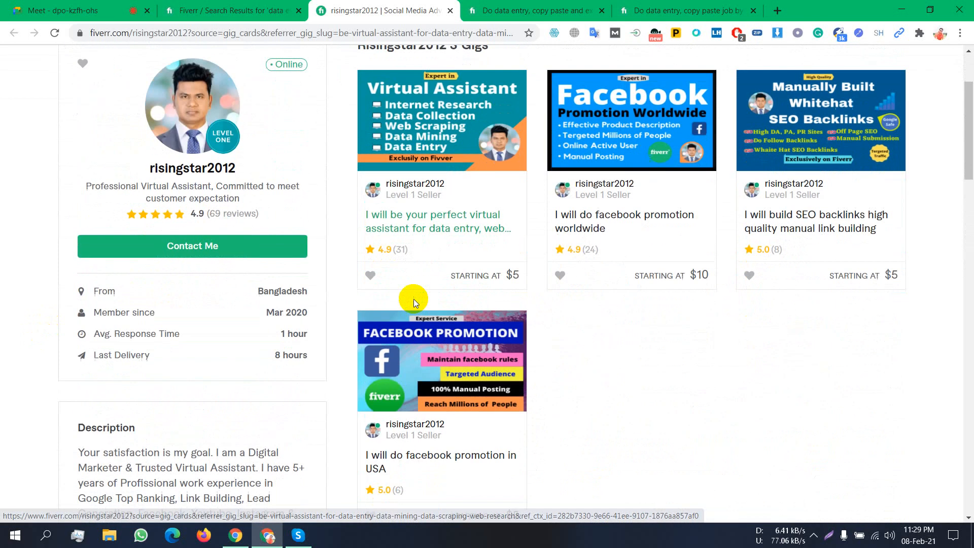
{"action": "scroll", "coordinate": [415, 300], "scroll_direction": "down", "scroll_amount": 7}
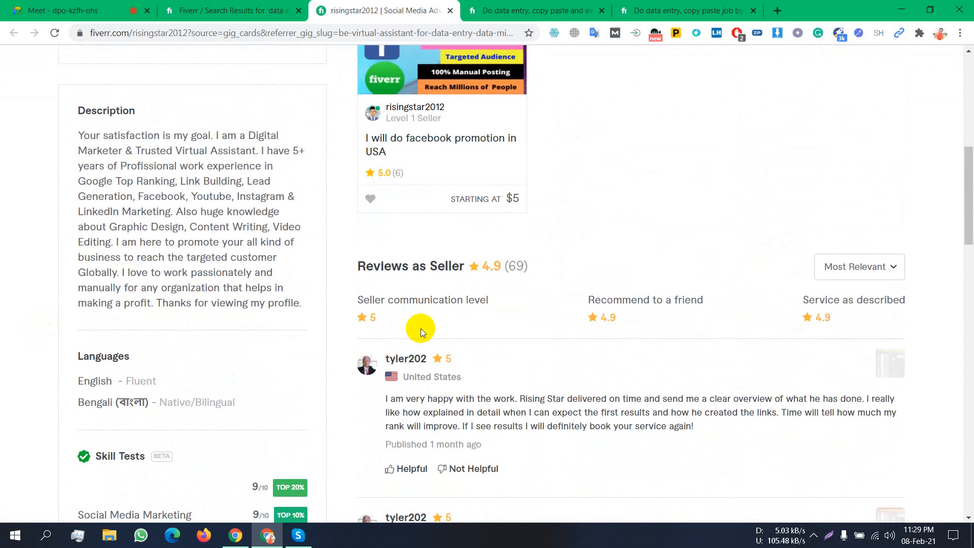
{"action": "scroll", "coordinate": [356, 324], "scroll_direction": "down", "scroll_amount": 2}
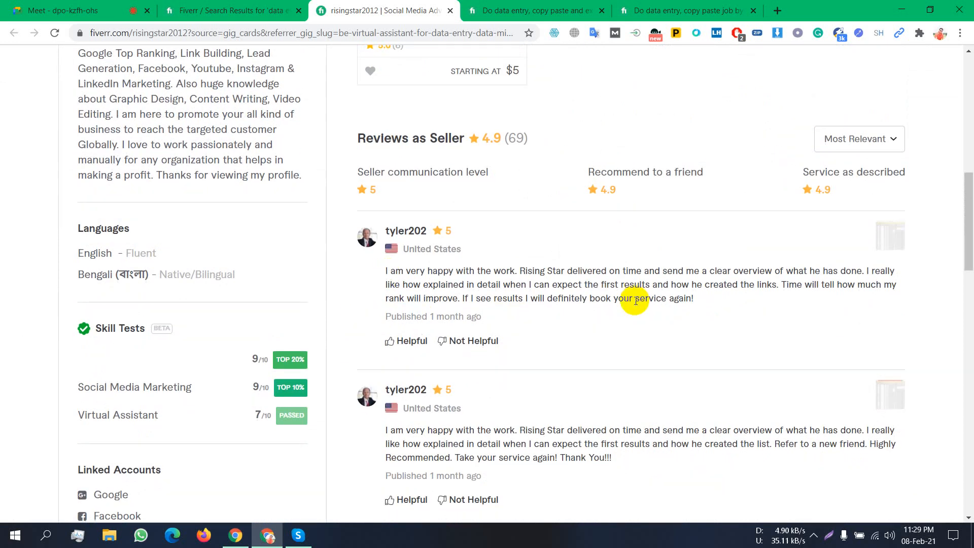
{"action": "scroll", "coordinate": [632, 299], "scroll_direction": "down", "scroll_amount": 4}
{"action": "scroll", "coordinate": [507, 283], "scroll_direction": "up", "scroll_amount": 13}
{"action": "scroll", "coordinate": [594, 370], "scroll_direction": "down", "scroll_amount": 10}
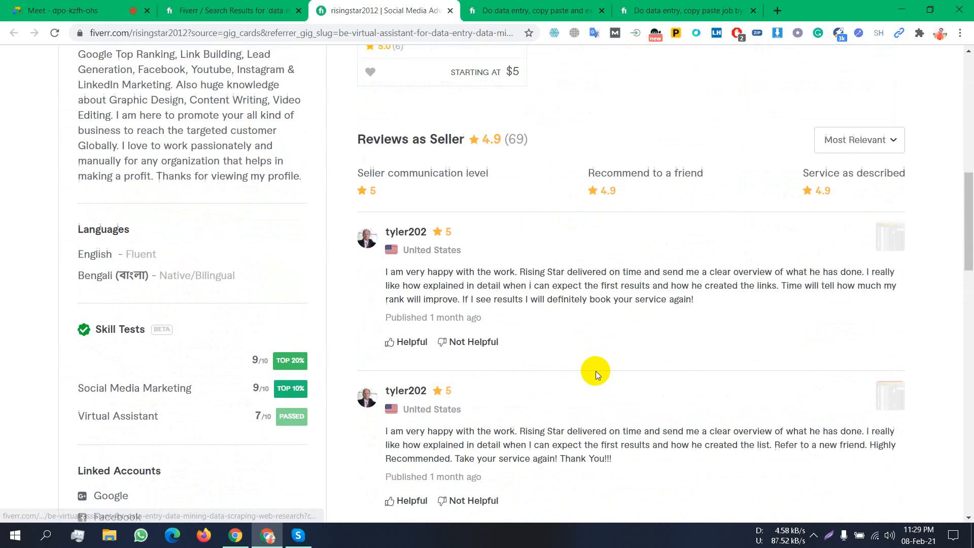
{"action": "left_click_drag", "start_coordinate": [387, 269], "coordinate": [703, 307]}
{"action": "scroll", "coordinate": [494, 232], "scroll_direction": "down", "scroll_amount": 8}
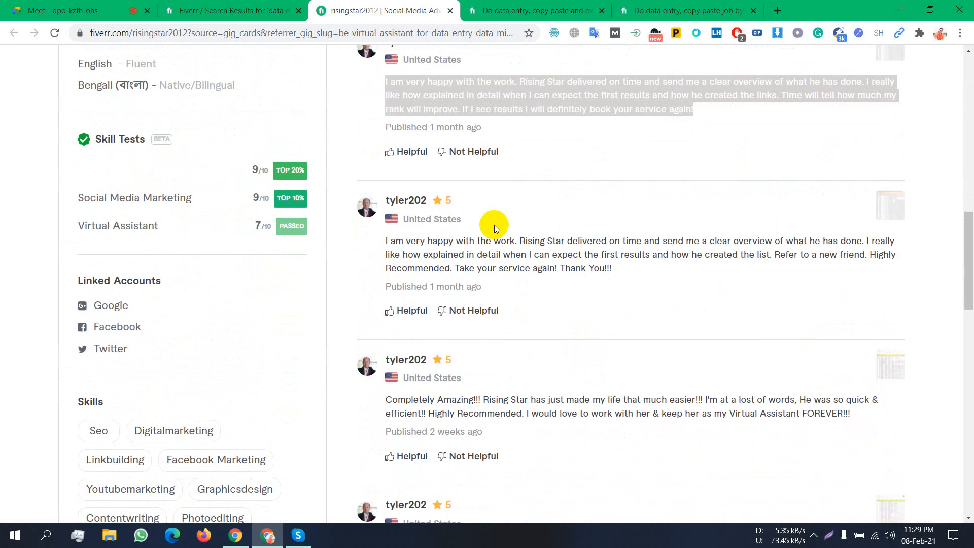
{"action": "scroll", "coordinate": [506, 221], "scroll_direction": "down", "scroll_amount": 3}
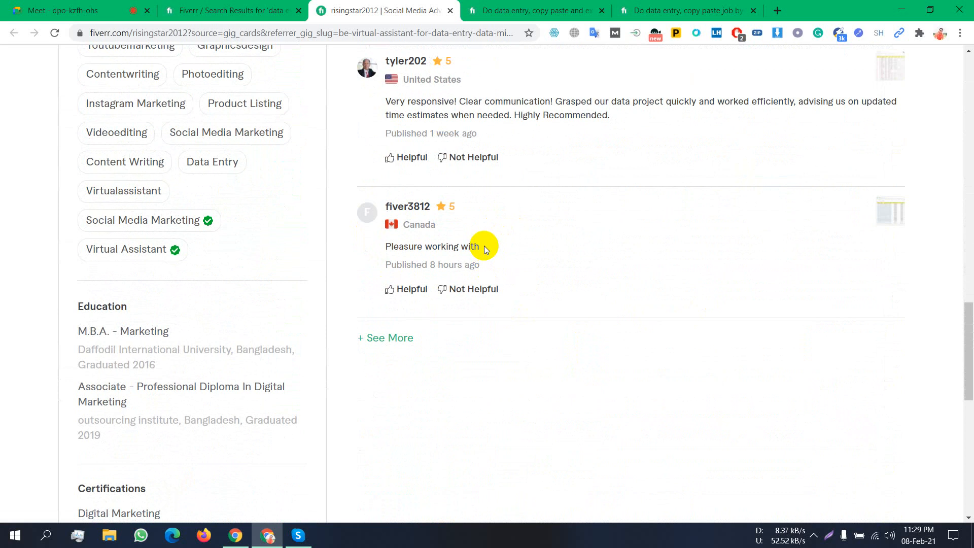
{"action": "scroll", "coordinate": [484, 246], "scroll_direction": "up", "scroll_amount": 8}
{"action": "scroll", "coordinate": [489, 236], "scroll_direction": "up", "scroll_amount": 5}
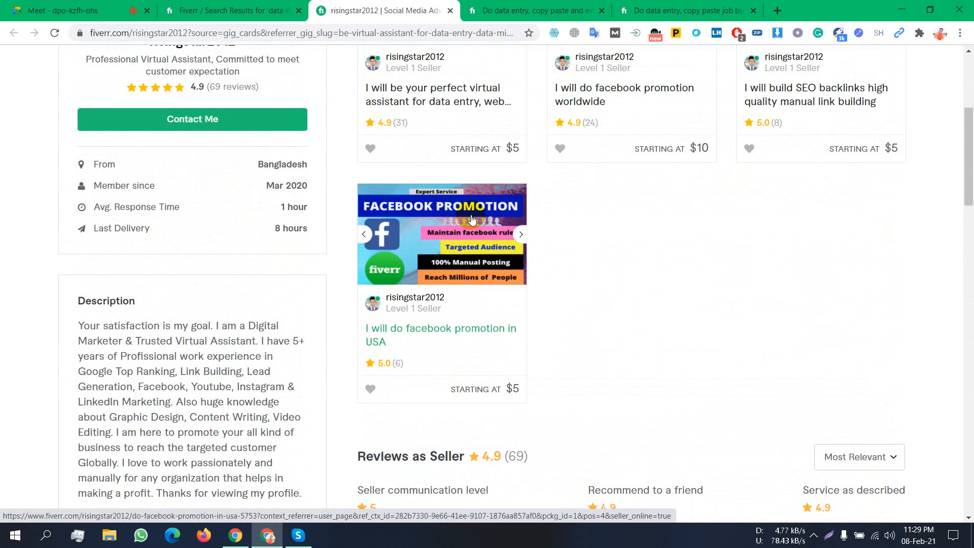
{"action": "scroll", "coordinate": [644, 233], "scroll_direction": "up", "scroll_amount": 4}
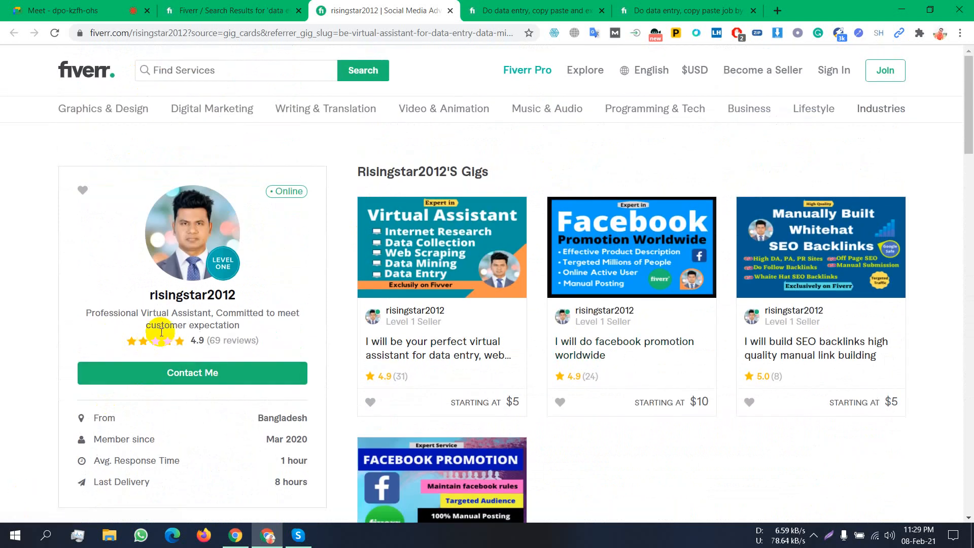
{"action": "scroll", "coordinate": [160, 388], "scroll_direction": "down", "scroll_amount": 12}
{"action": "scroll", "coordinate": [177, 336], "scroll_direction": "down", "scroll_amount": 12}
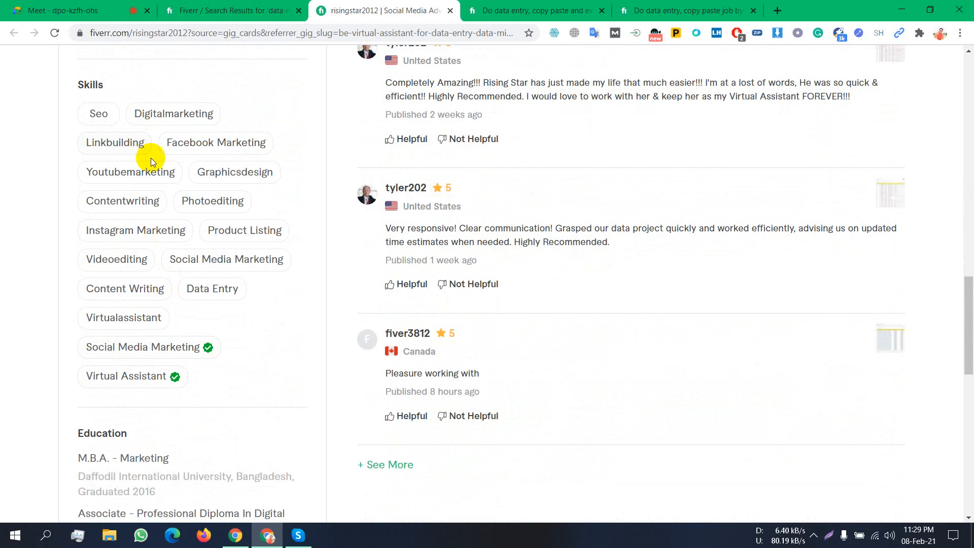
{"action": "scroll", "coordinate": [215, 291], "scroll_direction": "down", "scroll_amount": 6}
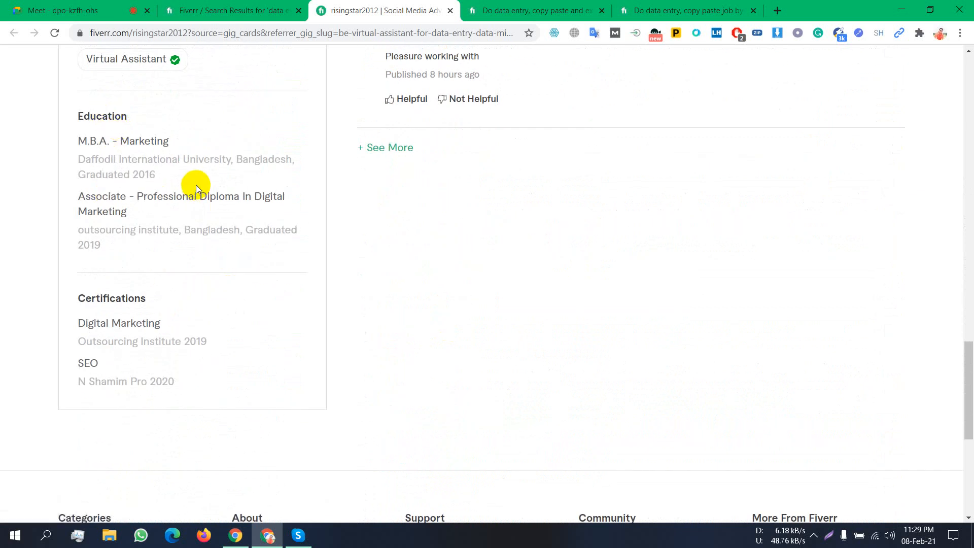
{"action": "scroll", "coordinate": [196, 185], "scroll_direction": "up", "scroll_amount": 20}
{"action": "scroll", "coordinate": [455, 340], "scroll_direction": "up", "scroll_amount": 8}
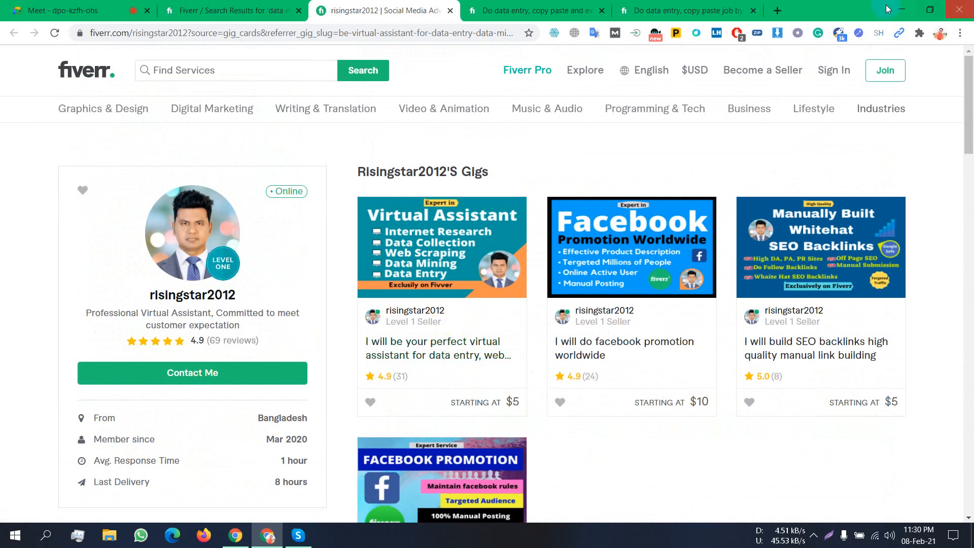
- Search for 'lead generation' from the 'le' suggestions and browse its 12,214 results
{"action": "left_click", "coordinate": [232, 75]}
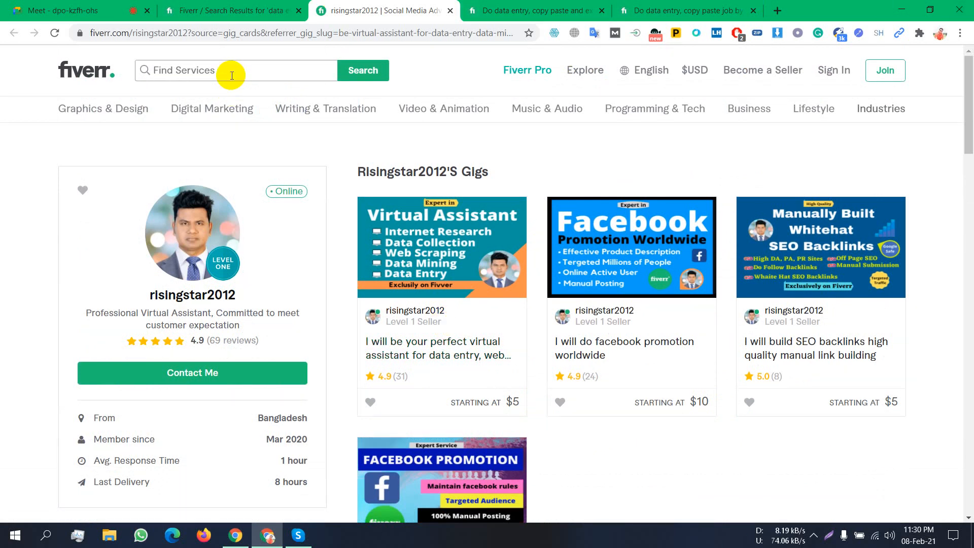
{"action": "type", "text": "le"}
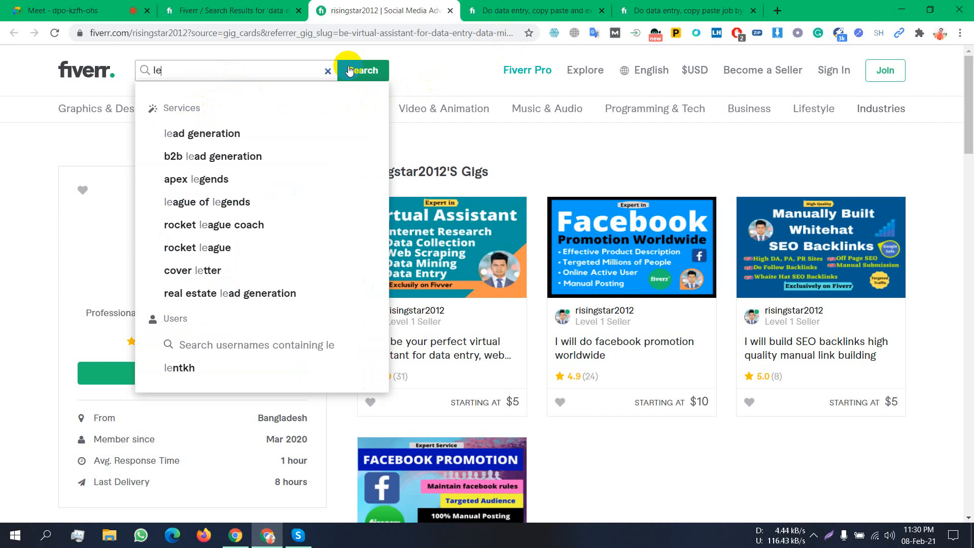
{"action": "left_click", "coordinate": [239, 134]}
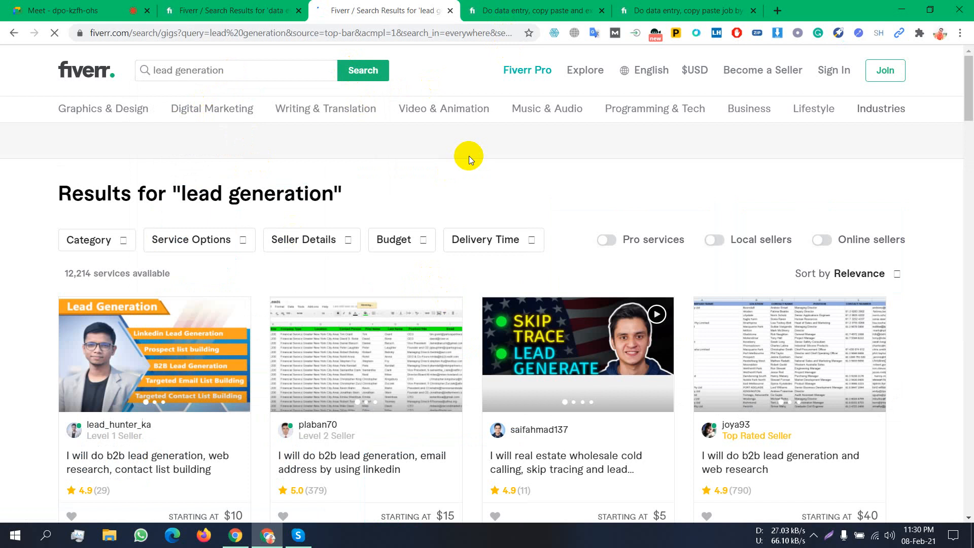
{"action": "scroll", "coordinate": [475, 167], "scroll_direction": "down", "scroll_amount": 2}
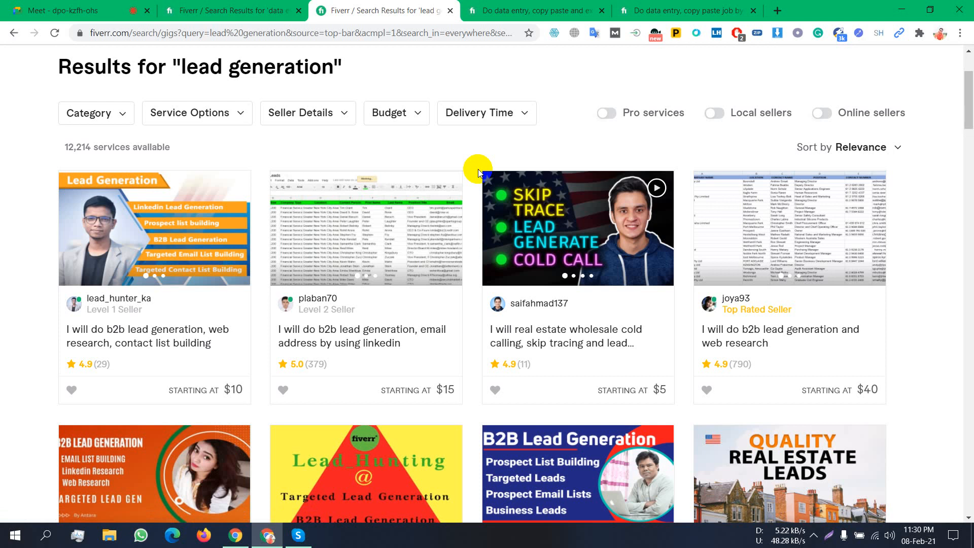
{"action": "scroll", "coordinate": [477, 170], "scroll_direction": "up", "scroll_amount": 3}
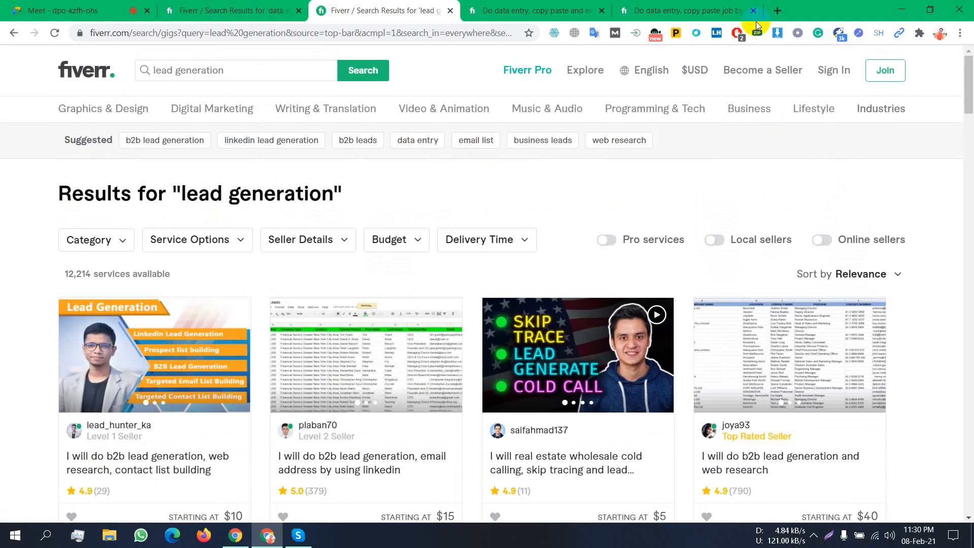
{"action": "scroll", "coordinate": [583, 95], "scroll_direction": "down", "scroll_amount": 3}
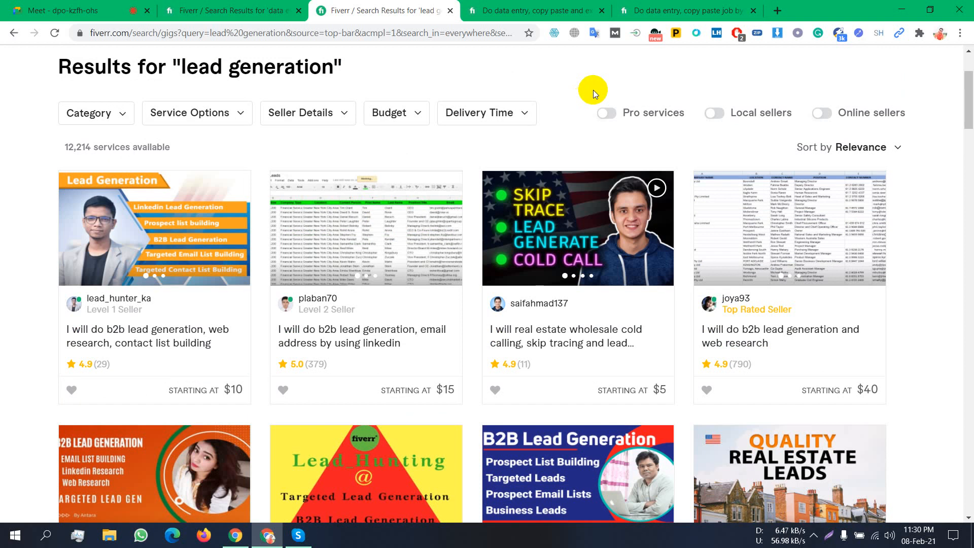
{"action": "scroll", "coordinate": [589, 100], "scroll_direction": "up", "scroll_amount": 3}
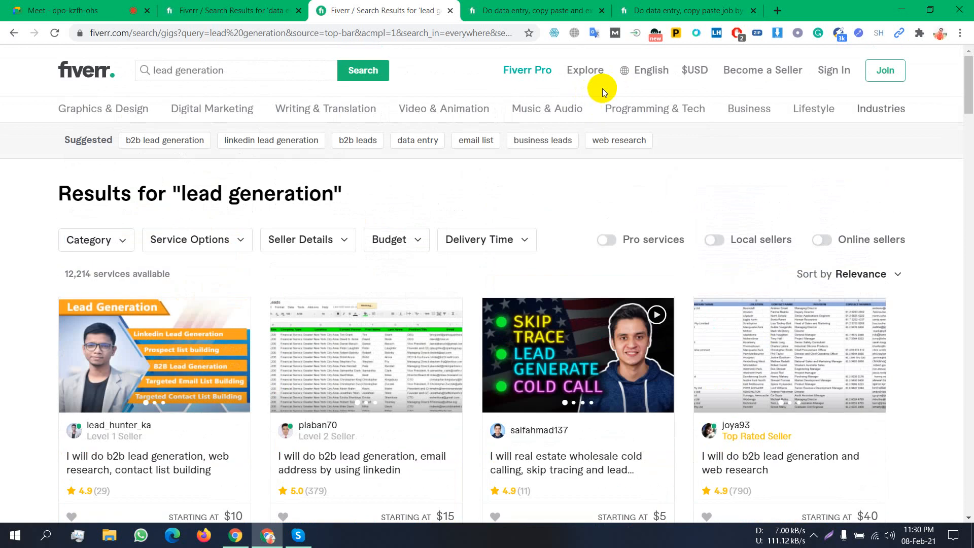
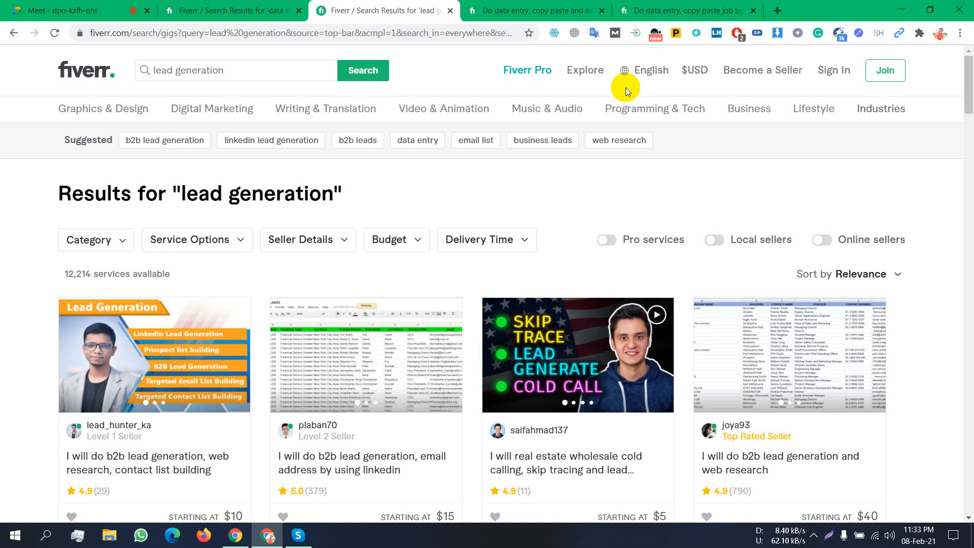
- Switch from Fiverr's lead generation results to the Google Meet presentation tab
{"action": "left_click", "coordinate": [53, 4]}
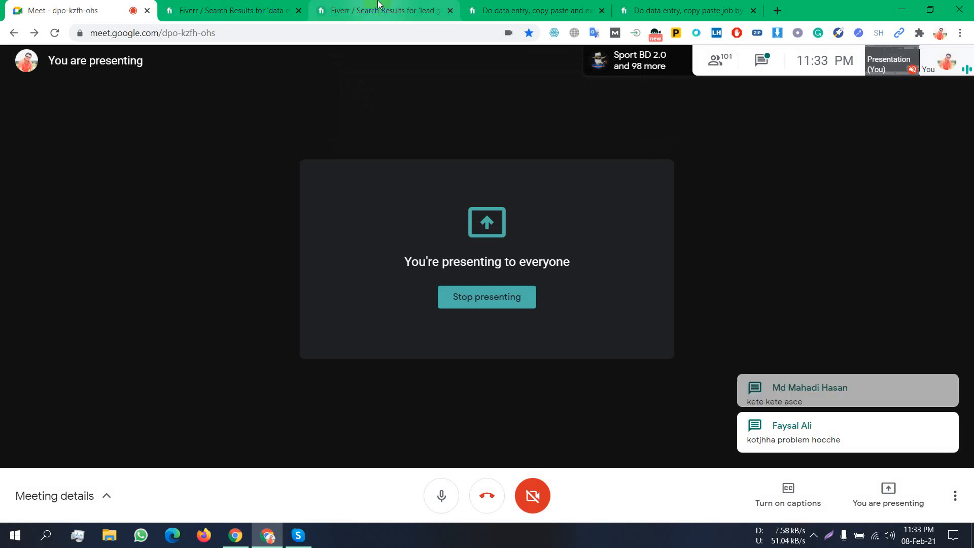
- Return from Google Meet to the Fiverr tab with the lead generation results
{"action": "left_click", "coordinate": [378, 4]}
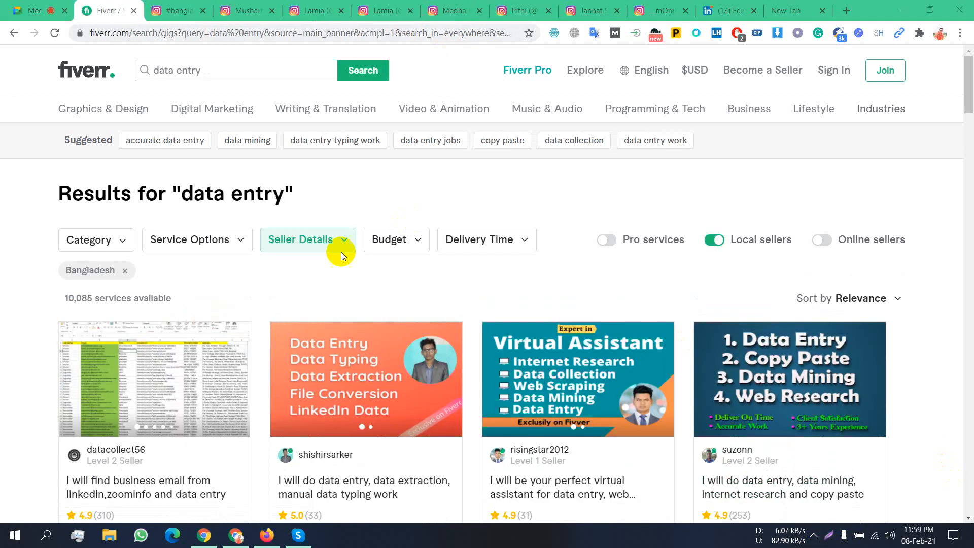
- Replace 'data entry' with 'lead' in the Fiverr service search box
{"action": "left_click", "coordinate": [238, 71]}
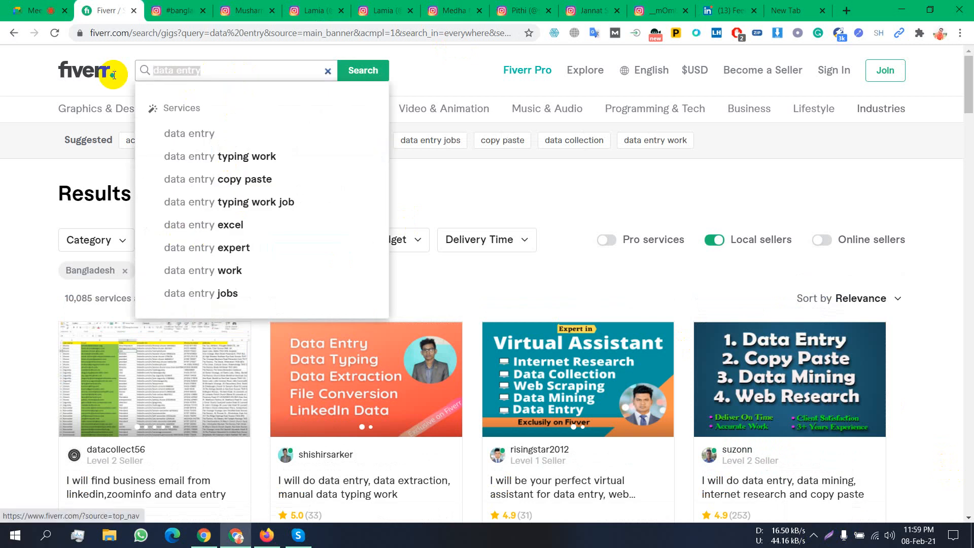
{"action": "left_click_drag", "start_coordinate": [115, 75], "coordinate": [114, 77]}
{"action": "key", "text": "BackSpace"}
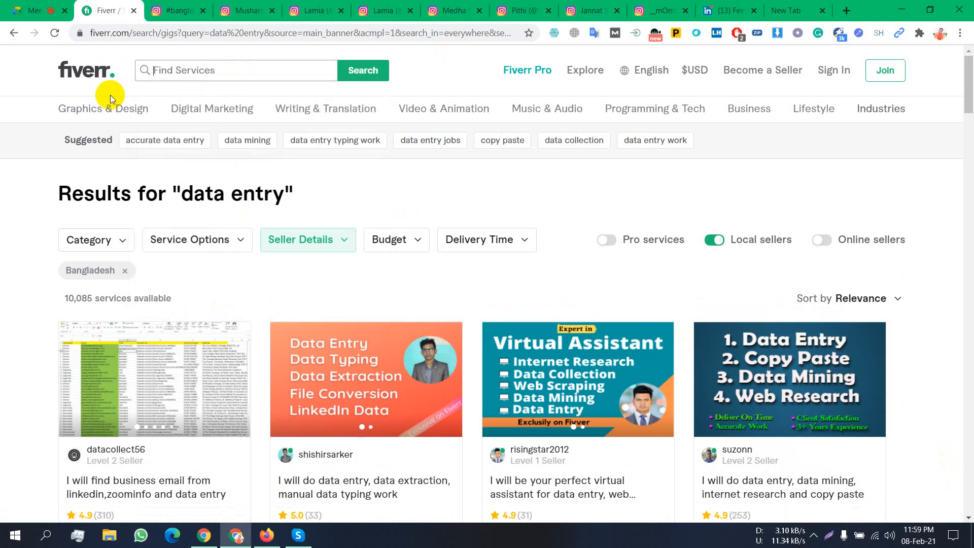
{"action": "type", "text": "le"}
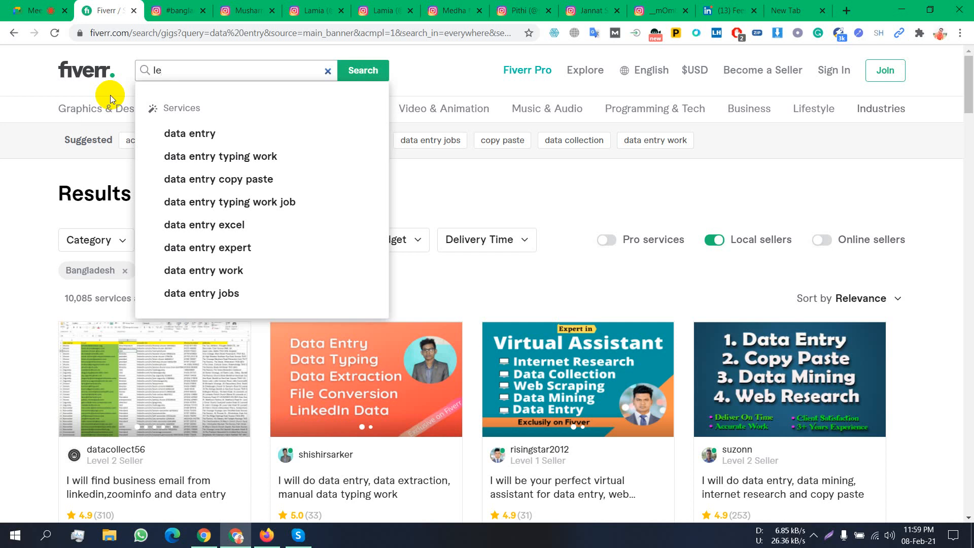
{"action": "type", "text": "ad"}
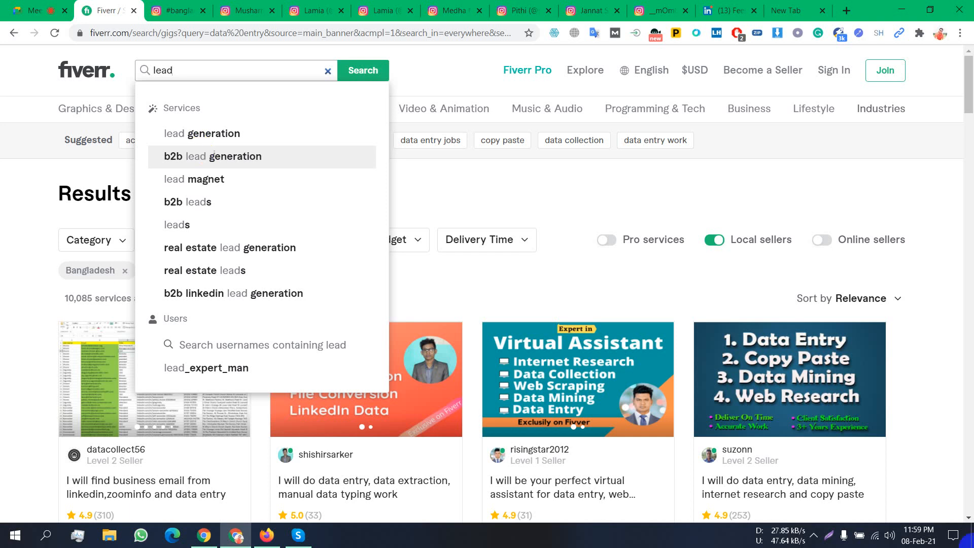
- Review and dismiss the 'lead' search suggestions, then bring the Firefox window forward
{"action": "left_click", "coordinate": [815, 537]}
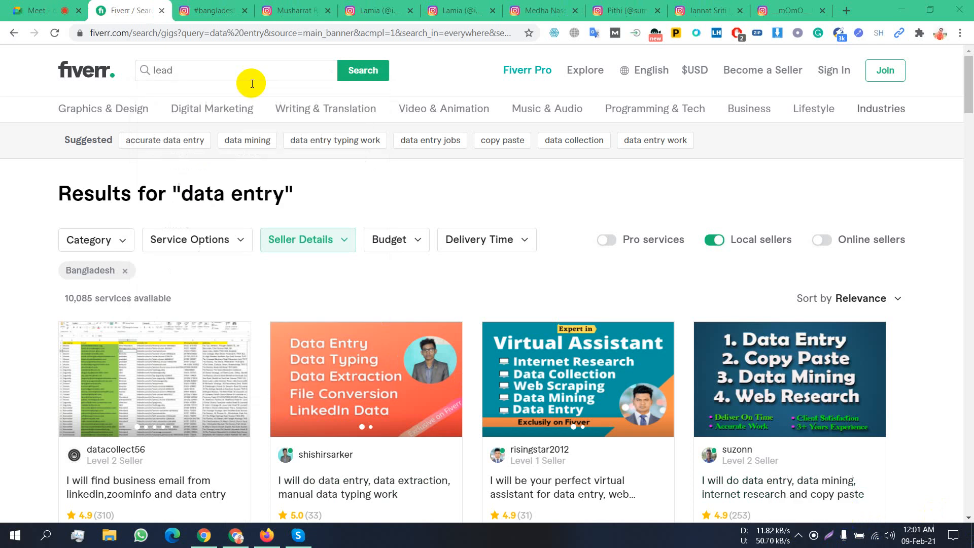
{"action": "left_click", "coordinate": [220, 73]}
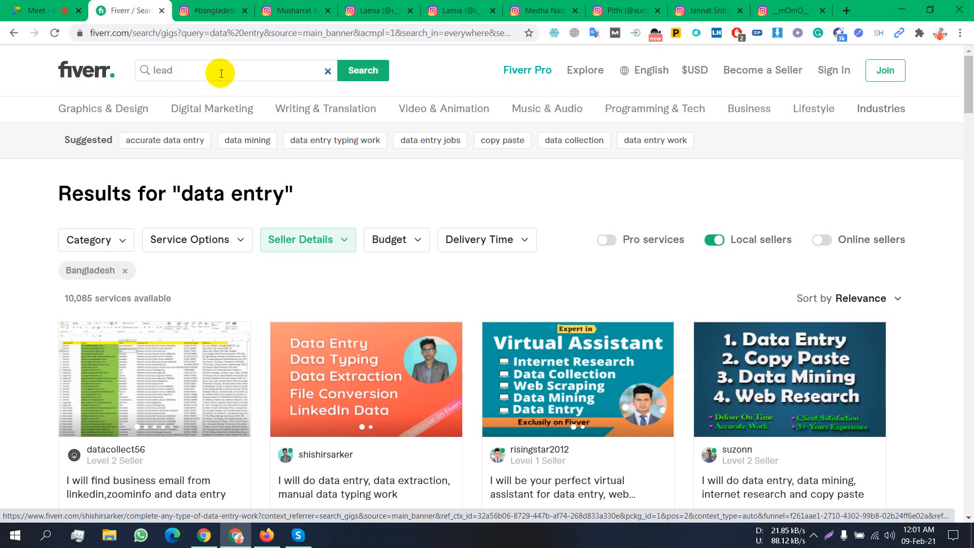
{"action": "left_click", "coordinate": [221, 73]}
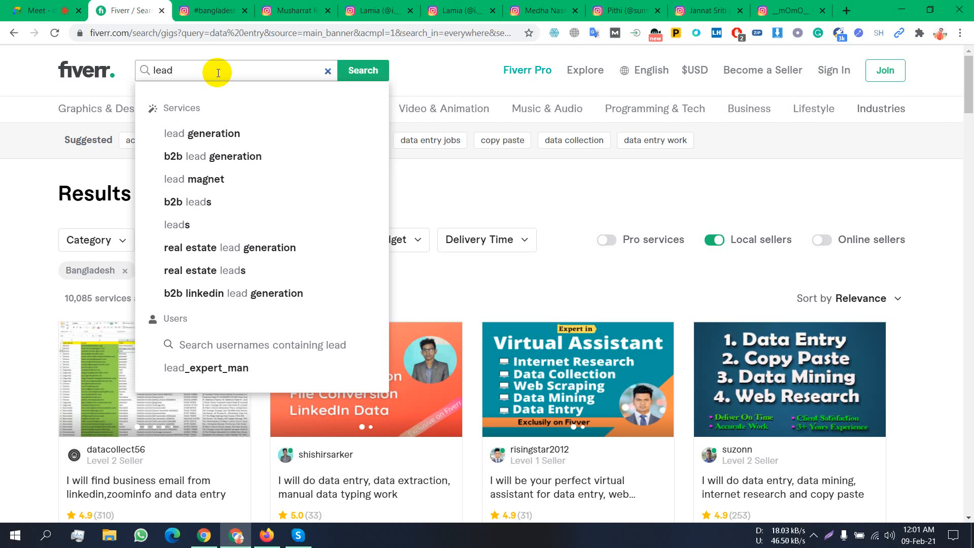
{"action": "left_click", "coordinate": [437, 73]}
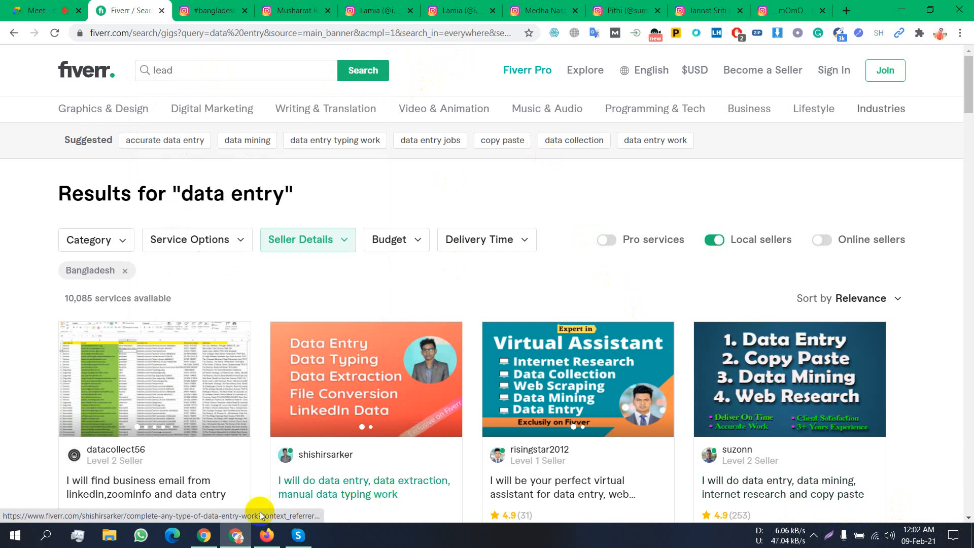
{"action": "left_click", "coordinate": [267, 535]}
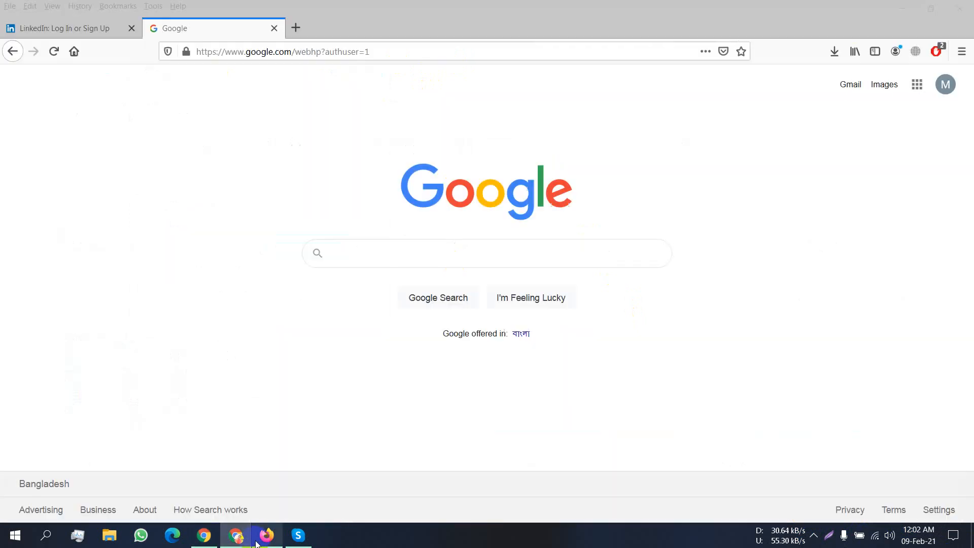
- Switch to the 'LinkedIn: Log In or Sign Up' tab in Firefox
{"action": "left_click", "coordinate": [31, 28]}
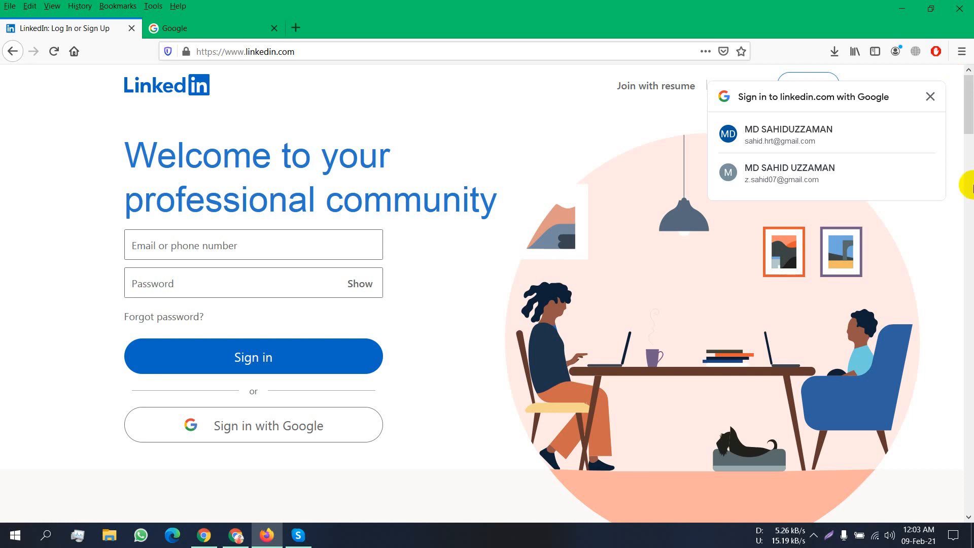
- Bring up LinkedIn's 'Welcome to your professional community' sign-in page and show the hidden tray icons
{"action": "left_click", "coordinate": [576, 100]}
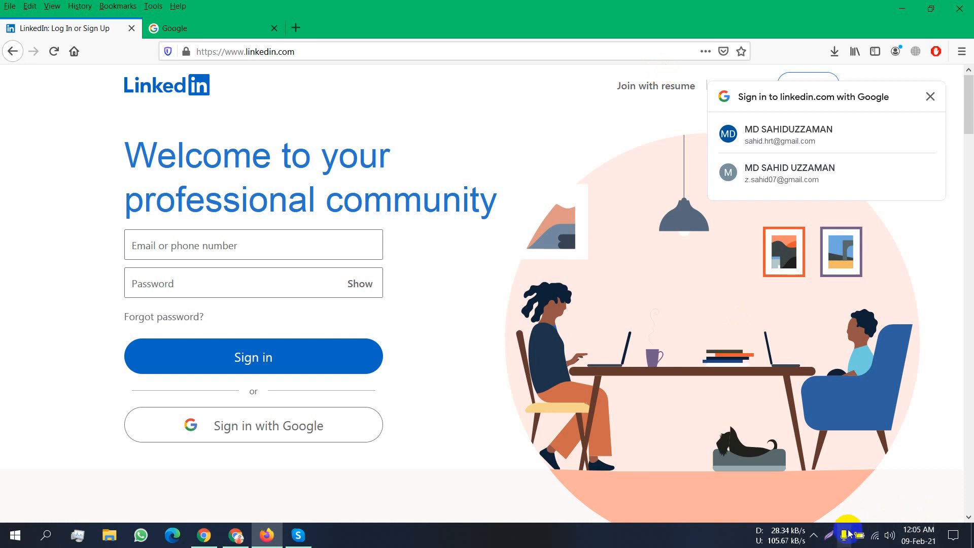
{"action": "left_click", "coordinate": [813, 535]}
- Close LinkedIn's Google sign-in prompt and bring back the Chrome window with Fiverr's data entry results
{"action": "left_click", "coordinate": [741, 419]}
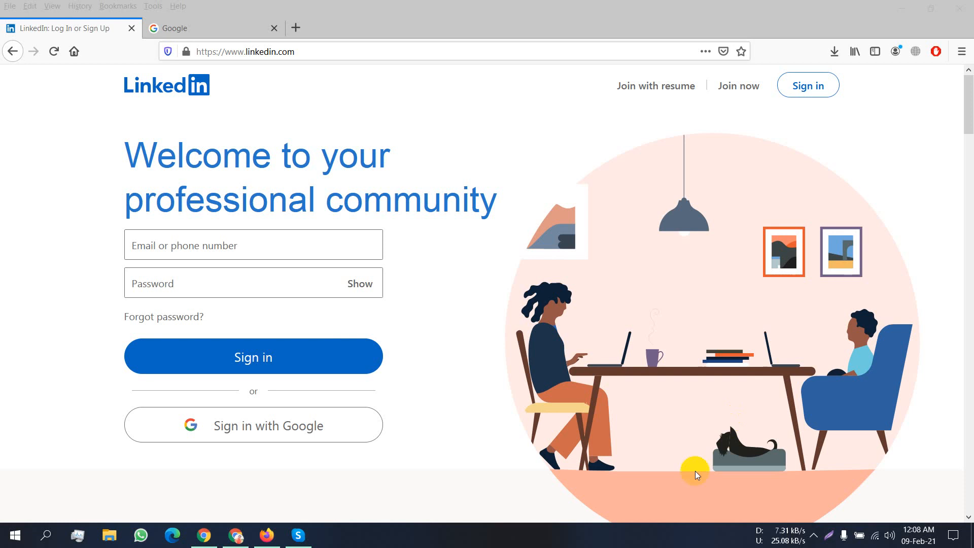
{"action": "left_click", "coordinate": [232, 536]}
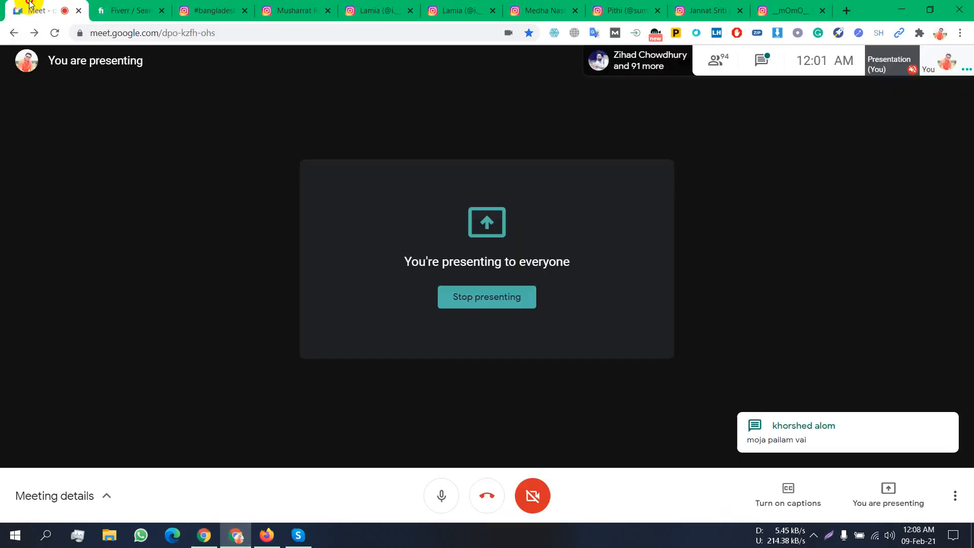
- Go to the presented Google Meet meeting and unmute the microphone
{"action": "left_click", "coordinate": [36, 10]}
{"action": "left_click", "coordinate": [440, 495]}
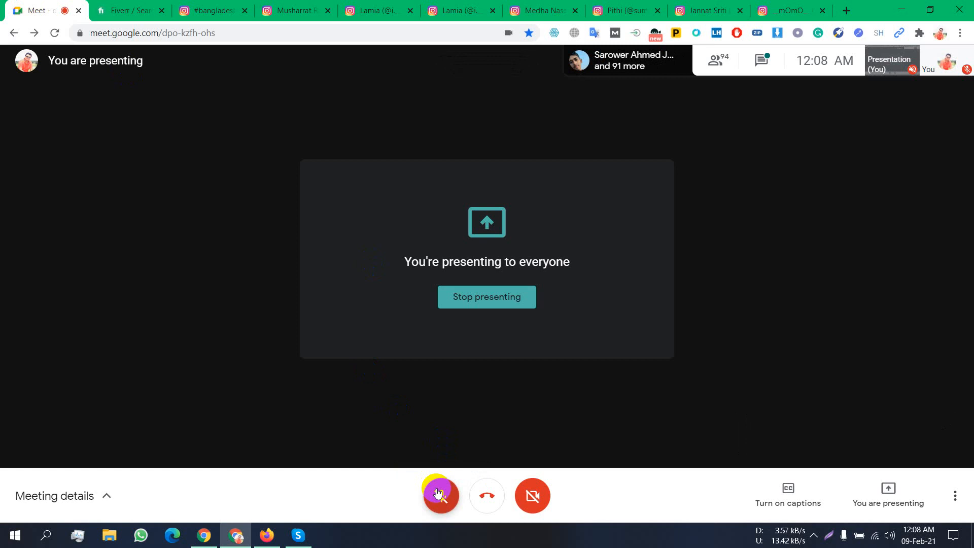
{"action": "left_click", "coordinate": [439, 494]}
- Switch back to the Firefox window and show the hidden system tray icons
{"action": "left_click", "coordinate": [274, 532]}
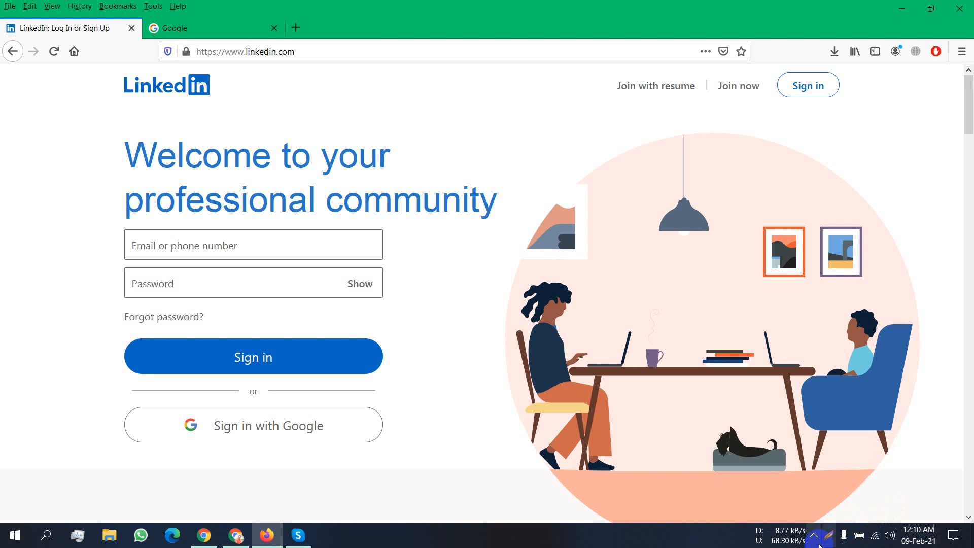
{"action": "left_click", "coordinate": [815, 536]}
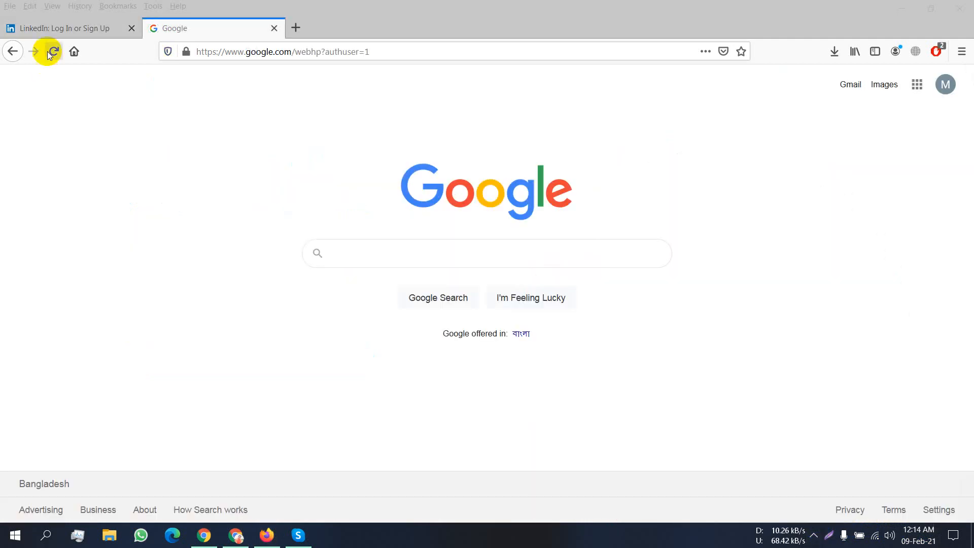
- Bring the LinkedIn sign-in tab back to the front and briefly scroll the page
{"action": "left_click", "coordinate": [50, 29]}
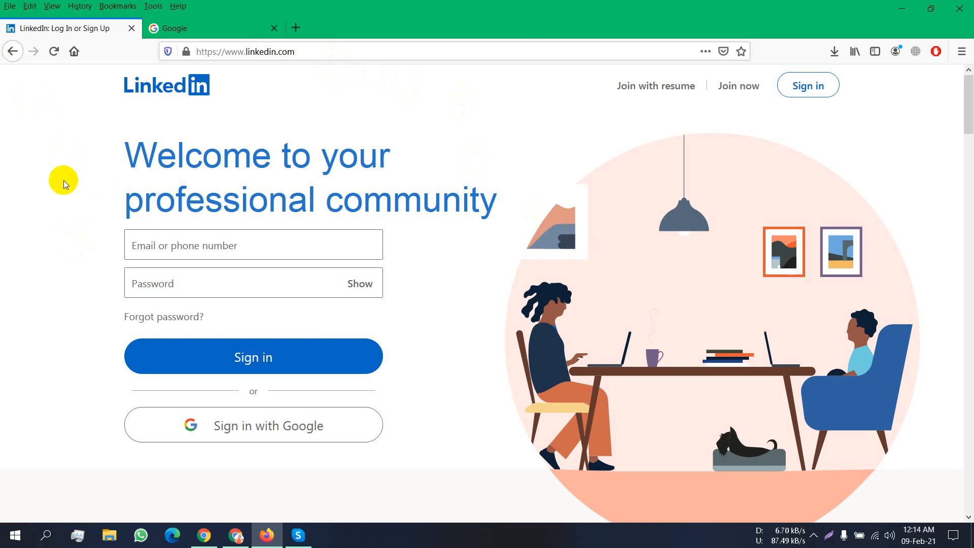
{"action": "scroll", "coordinate": [65, 181], "scroll_direction": "down", "scroll_amount": 2}
{"action": "scroll", "coordinate": [67, 193], "scroll_direction": "up", "scroll_amount": 2}
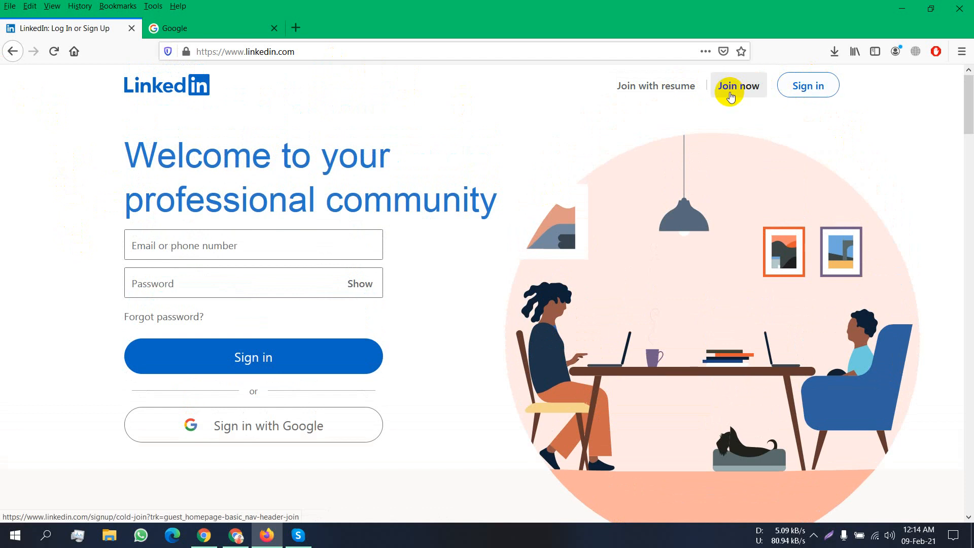
{"action": "left_click", "coordinate": [731, 95]}
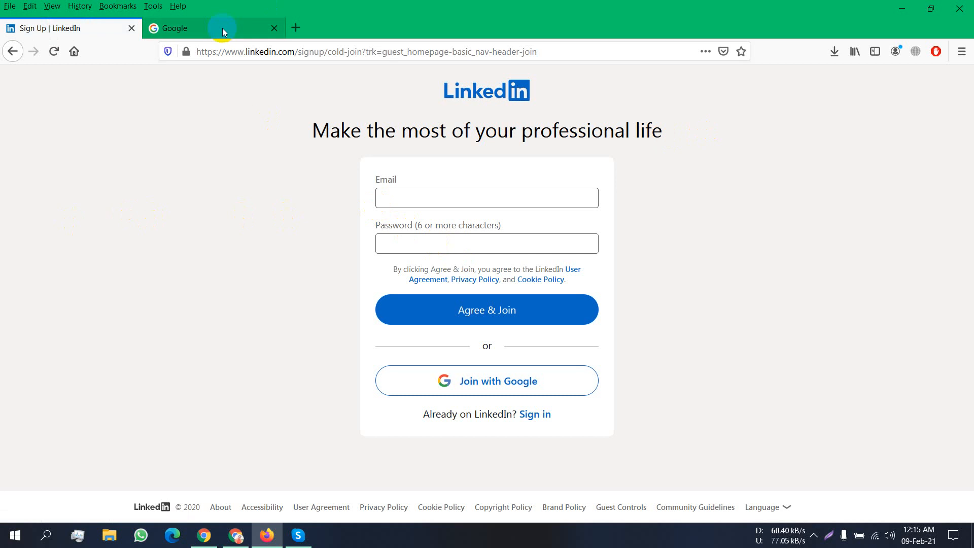
{"action": "key", "text": "ctrl+Tab"}
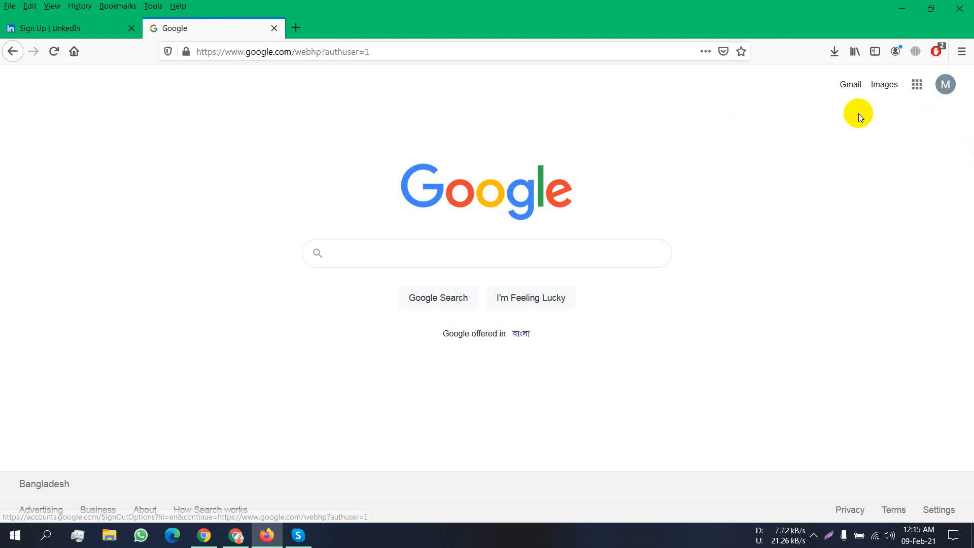
{"action": "left_click", "coordinate": [946, 95]}
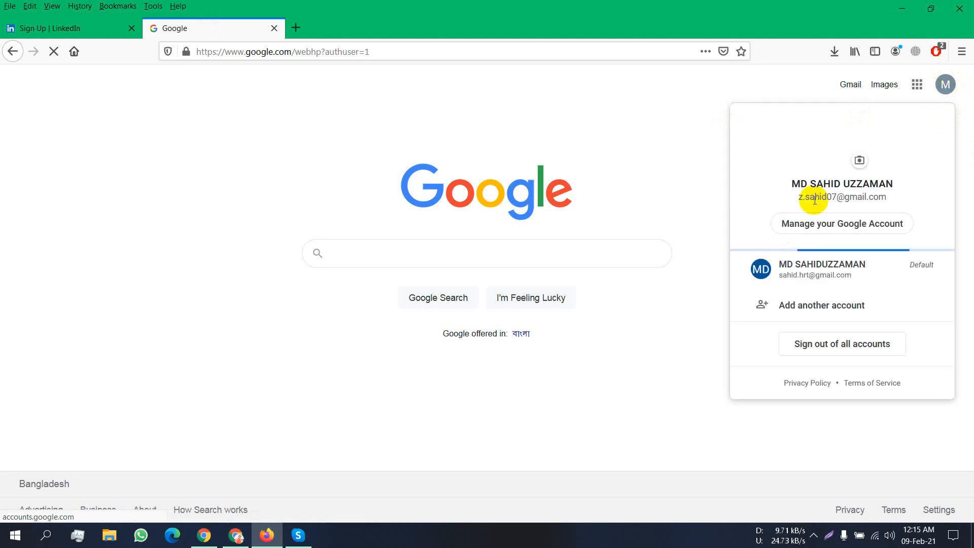
{"action": "triple_click", "coordinate": [815, 198]}
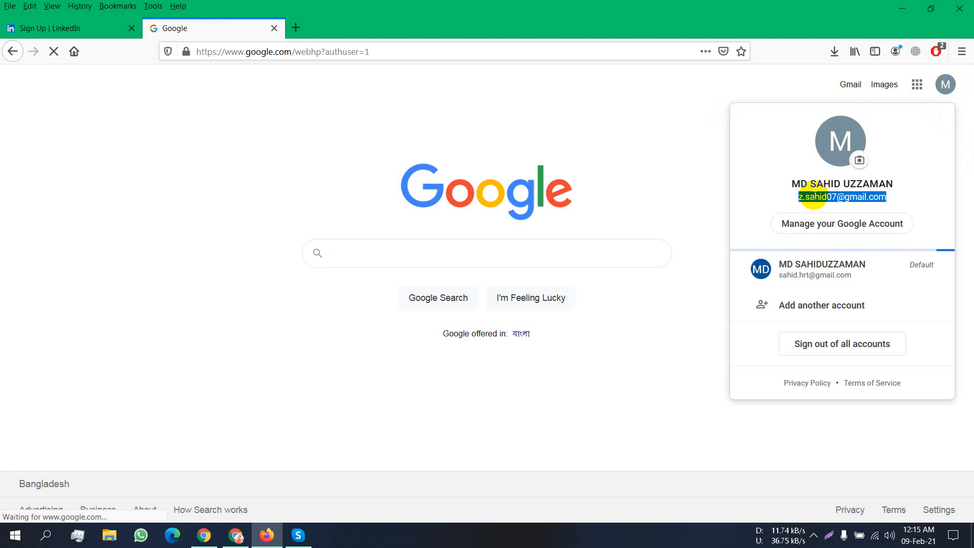
{"action": "right_click", "coordinate": [814, 197]}
{"action": "left_click", "coordinate": [825, 204]}
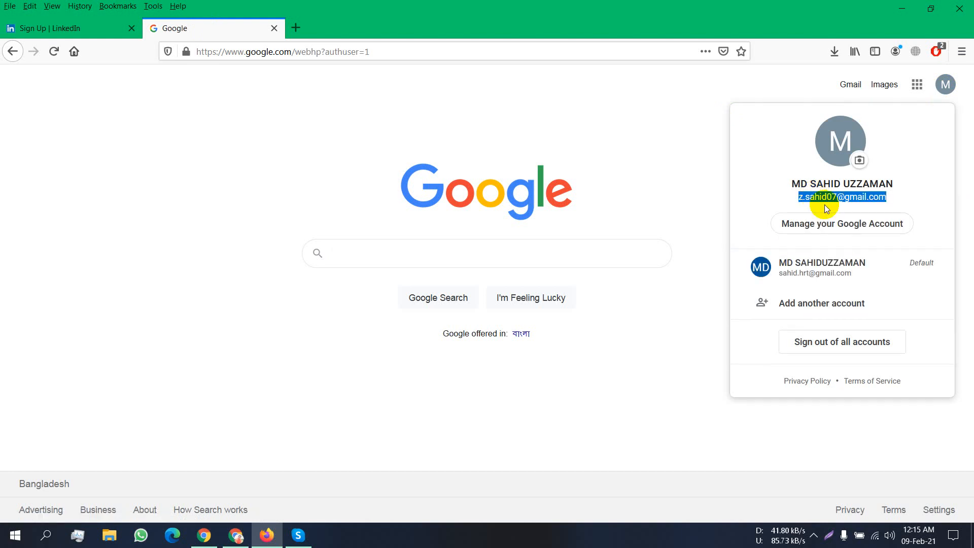
- Paste the copied Google account e-mail into LinkedIn's sign-up Email field, then go to Password
{"action": "left_click", "coordinate": [40, 30]}
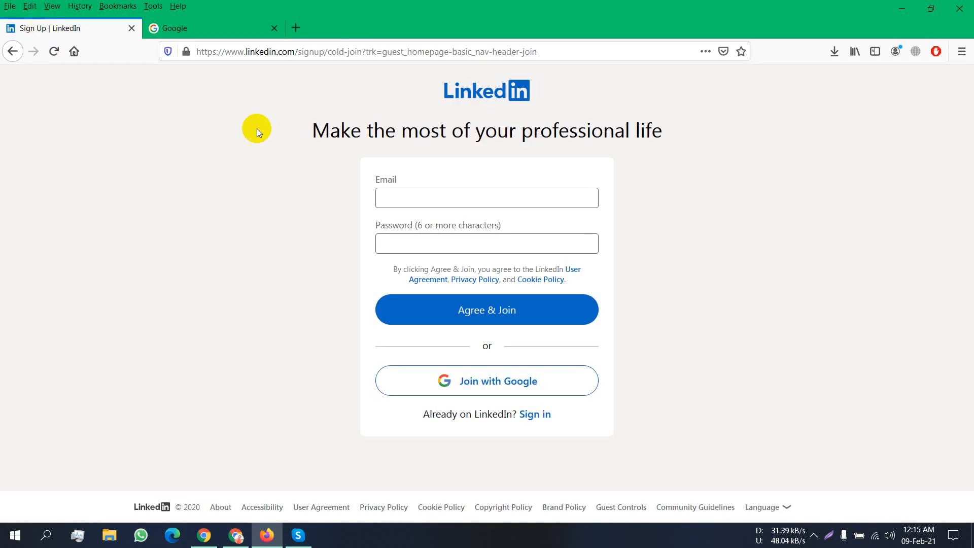
{"action": "left_click", "coordinate": [450, 198]}
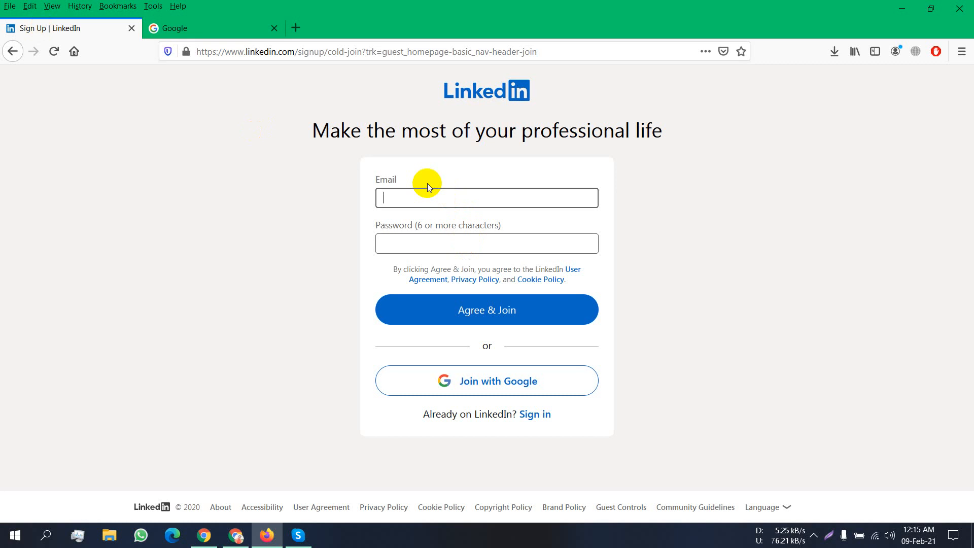
{"action": "key", "text": "ctrl+v"}
{"action": "left_click", "coordinate": [436, 242]}
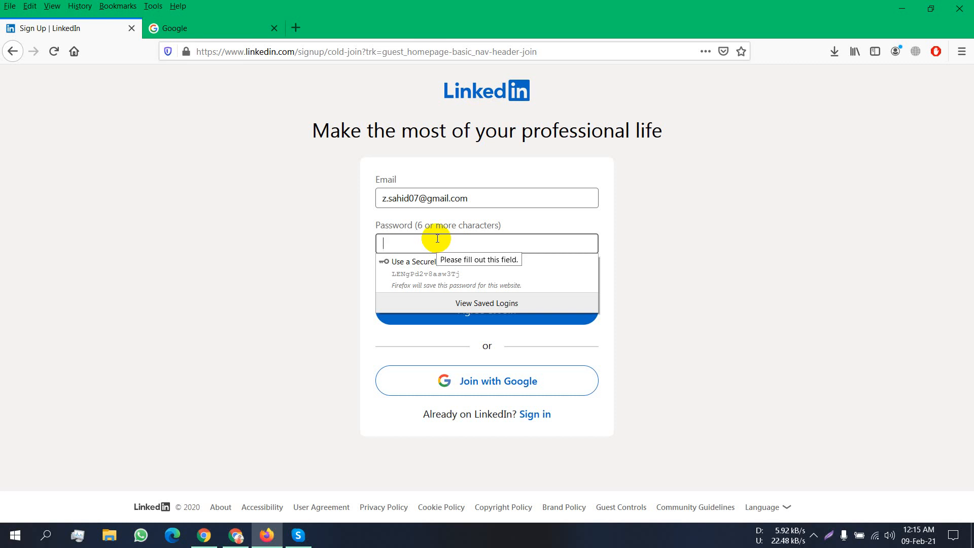
{"action": "left_click", "coordinate": [438, 238]}
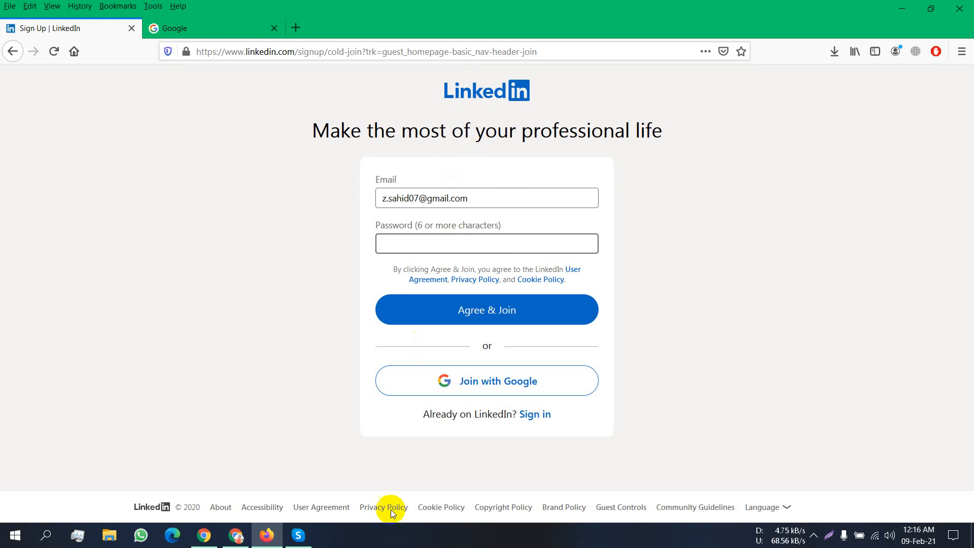
{"action": "left_click", "coordinate": [230, 541]}
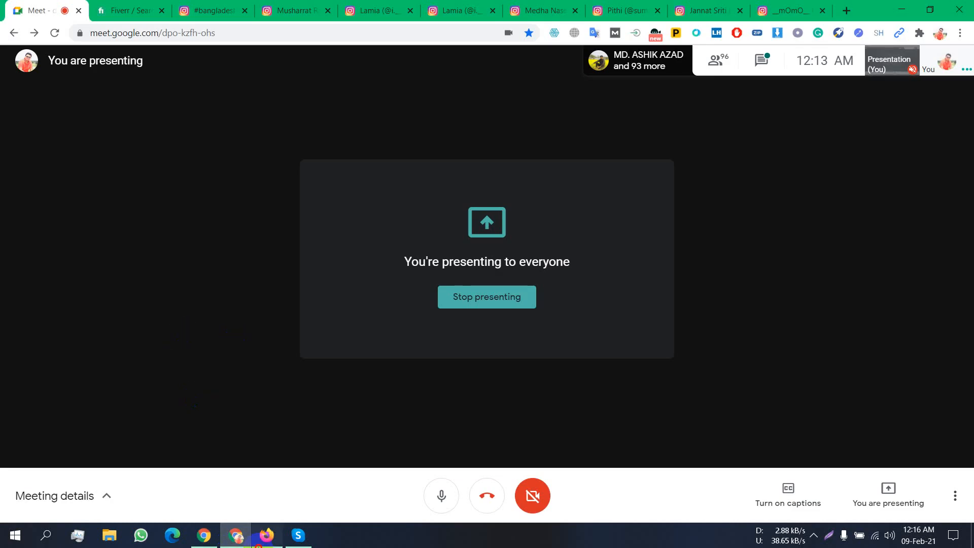
{"action": "left_click", "coordinate": [272, 542]}
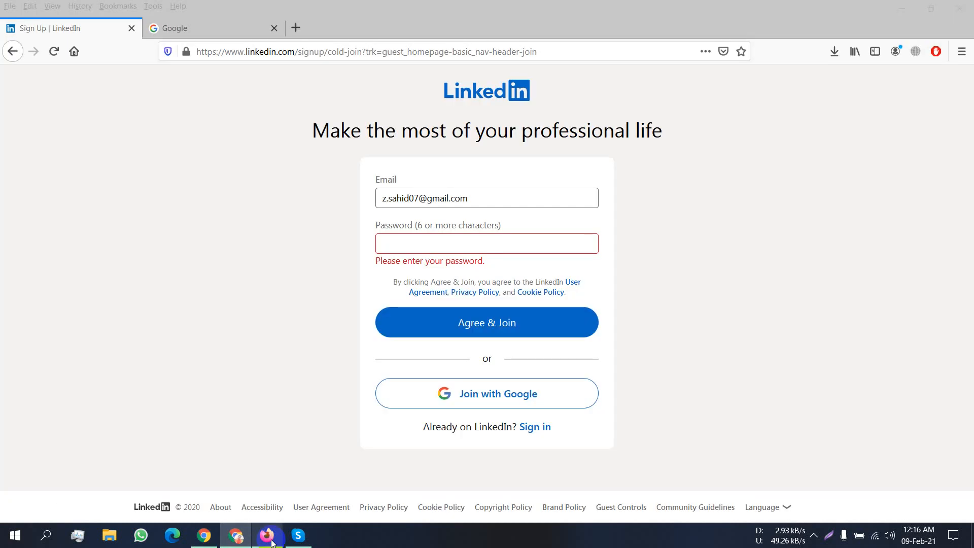
{"action": "left_click", "coordinate": [462, 238]}
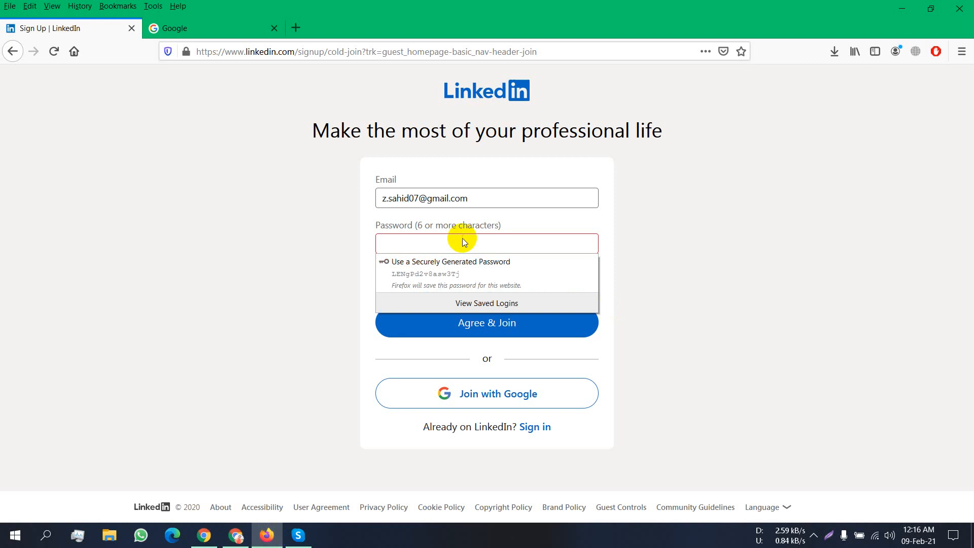
{"action": "left_click", "coordinate": [464, 245]}
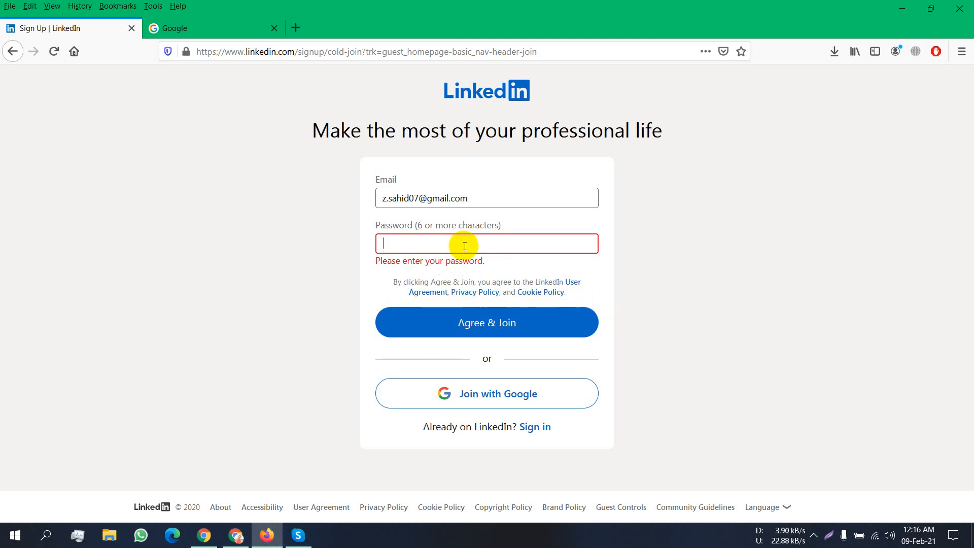
{"action": "left_click", "coordinate": [464, 246]}
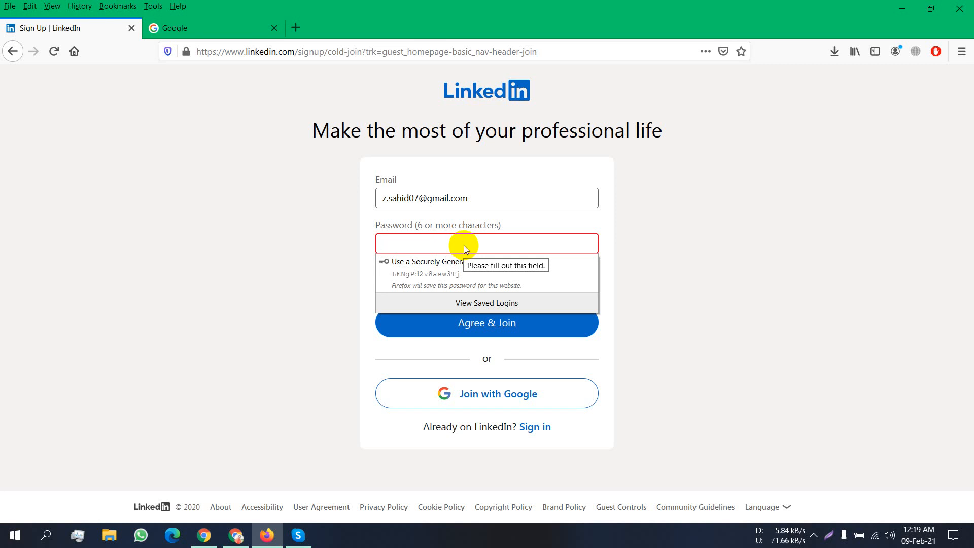
- Enter the account password, Agree & Join, and save the login in Firefox
{"action": "type", "text": "••••"}
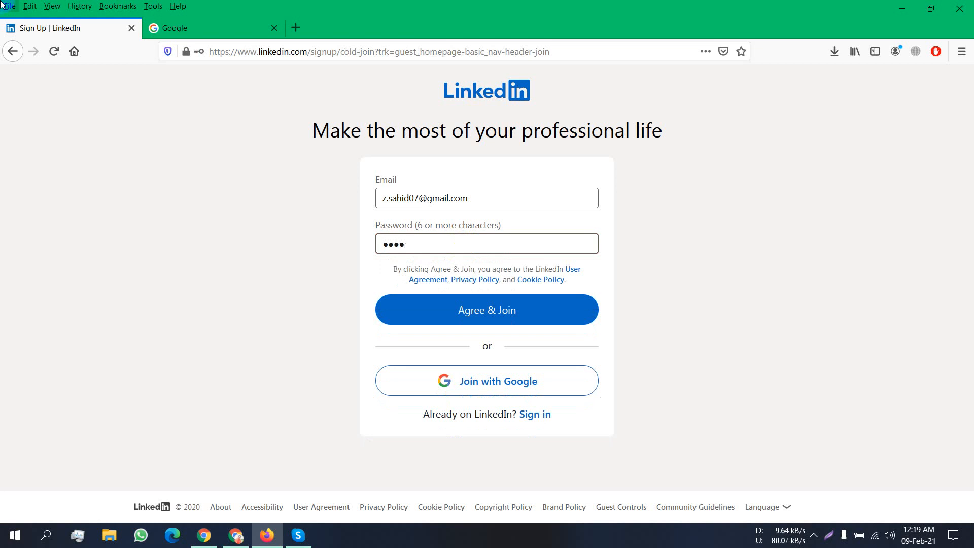
{"action": "type", "text": "••••••••"}
{"action": "left_click", "coordinate": [523, 309]}
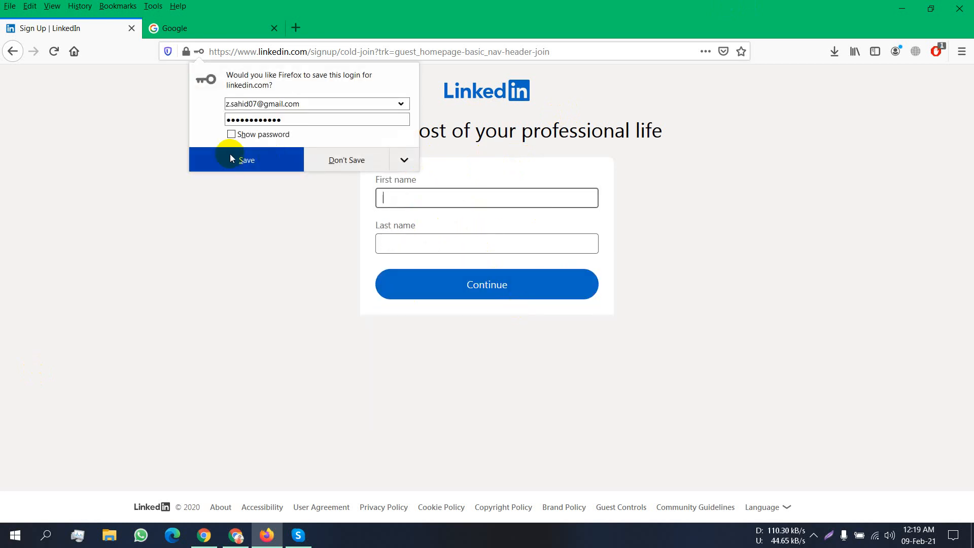
{"action": "left_click", "coordinate": [230, 157]}
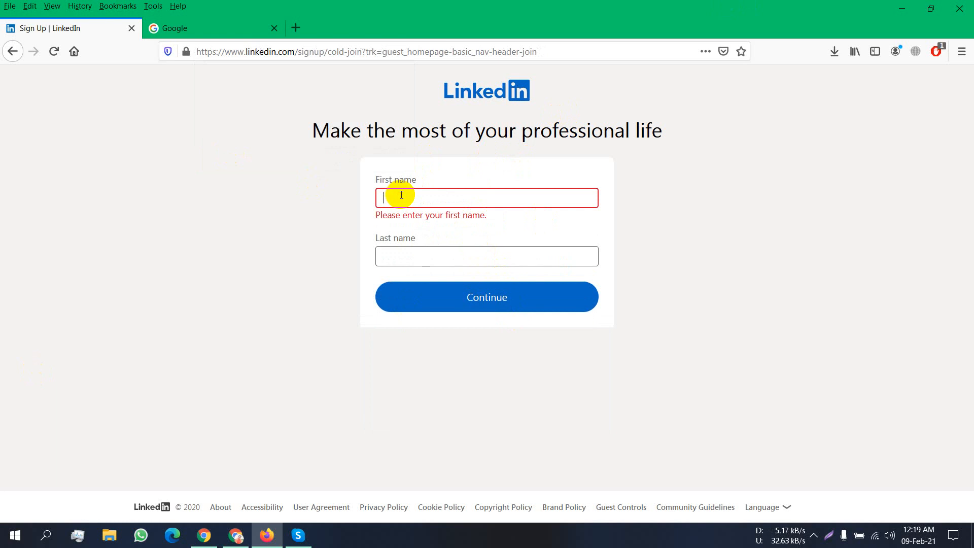
{"action": "left_click", "coordinate": [414, 254]}
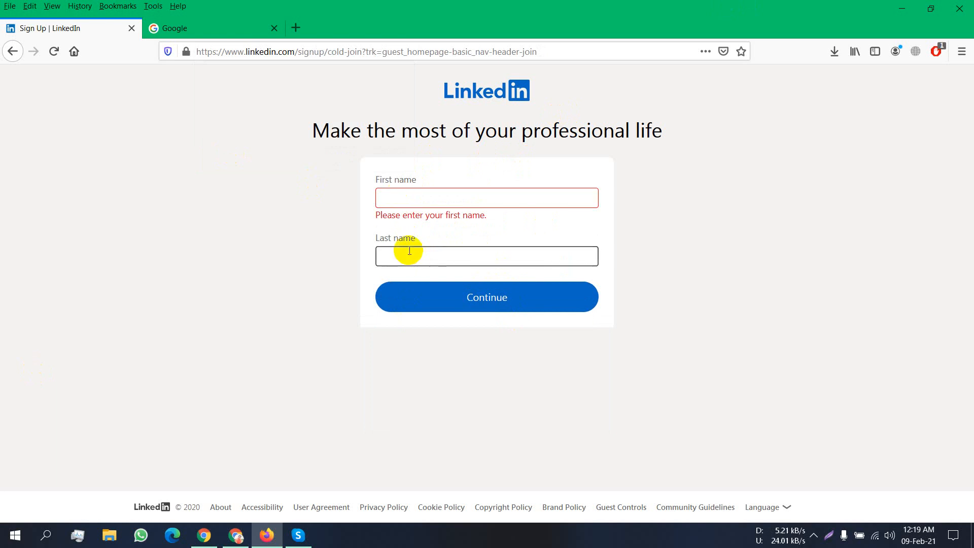
{"action": "left_click", "coordinate": [416, 198]}
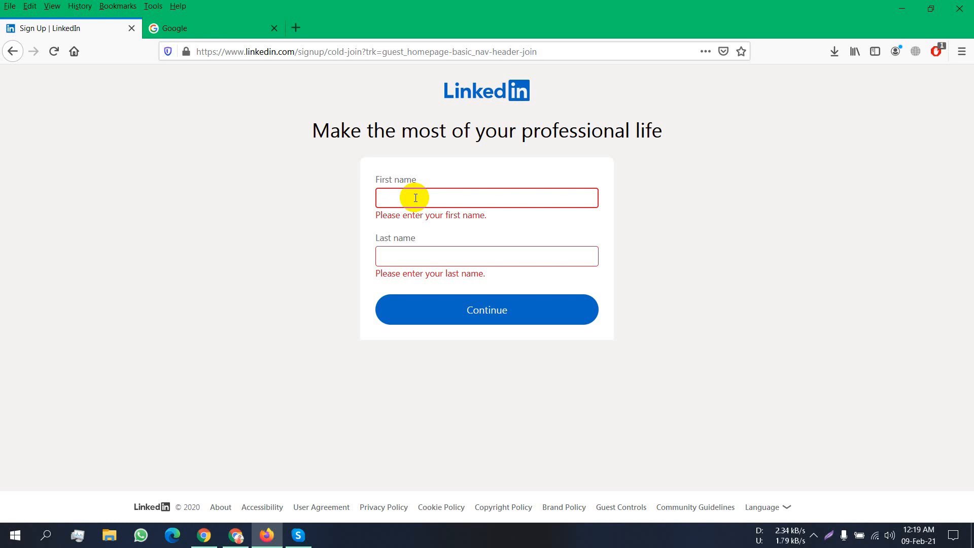
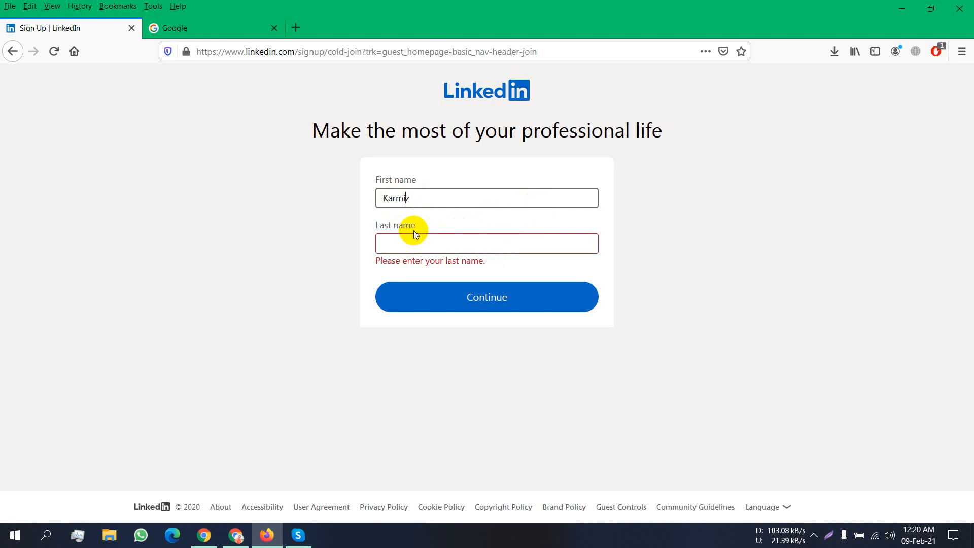
- Enter the person's first name, correcting typos, and type their surname as the last name
{"action": "left_click", "coordinate": [416, 237]}
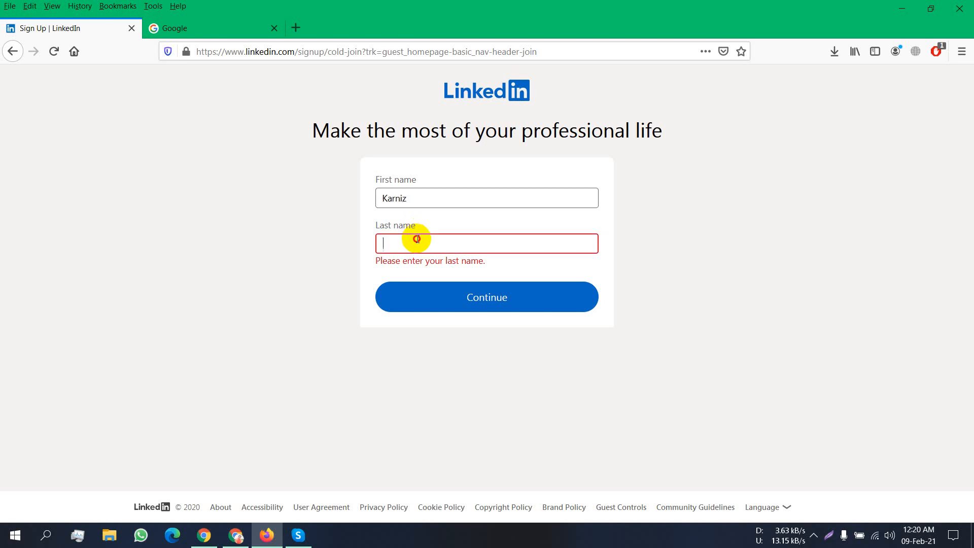
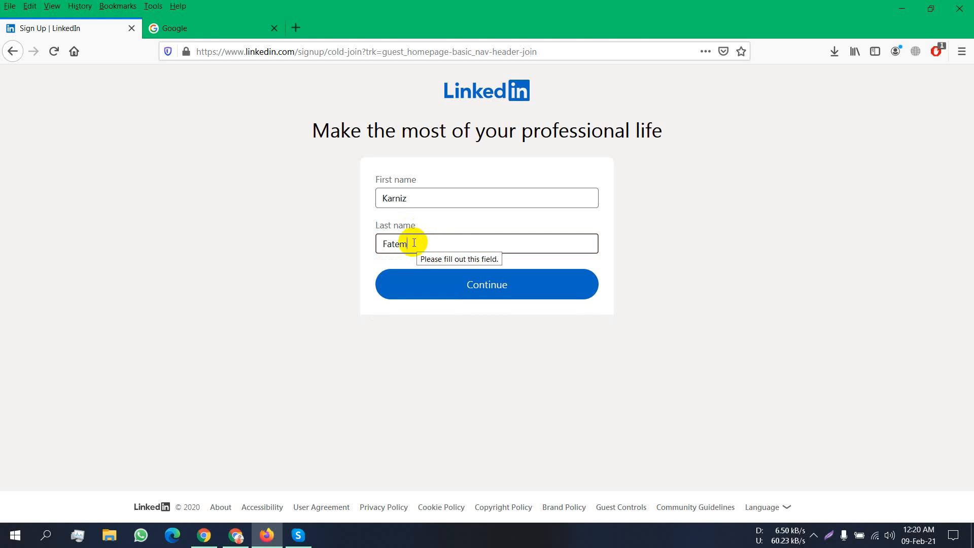
- Continue past the name step and solve two rounds of the upright-deer image puzzle
{"action": "left_click", "coordinate": [429, 290]}
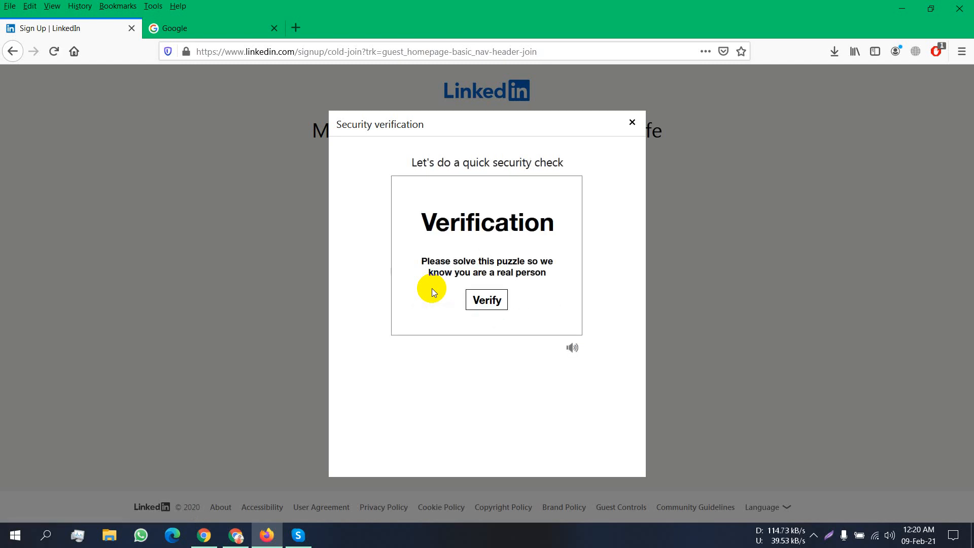
{"action": "left_click", "coordinate": [485, 299]}
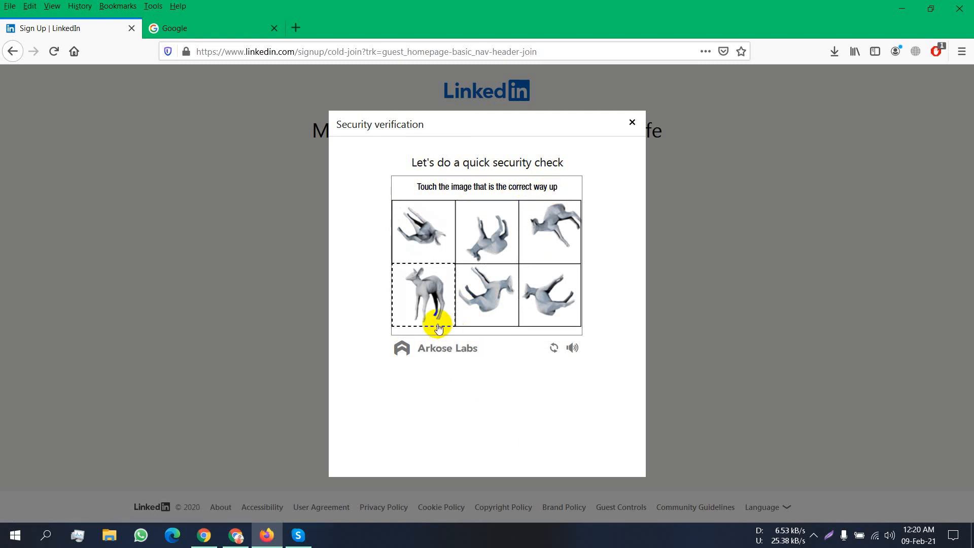
{"action": "left_click", "coordinate": [437, 300]}
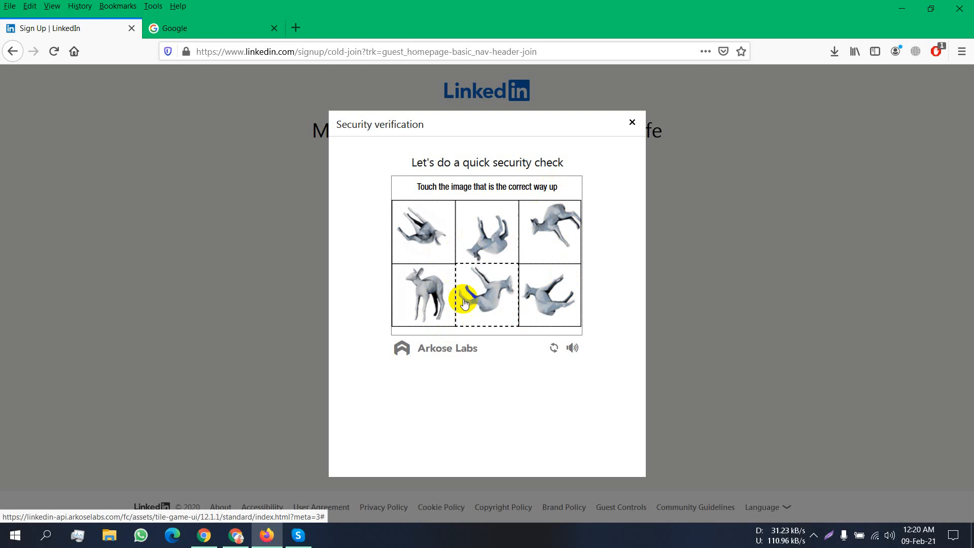
{"action": "left_click", "coordinate": [435, 288]}
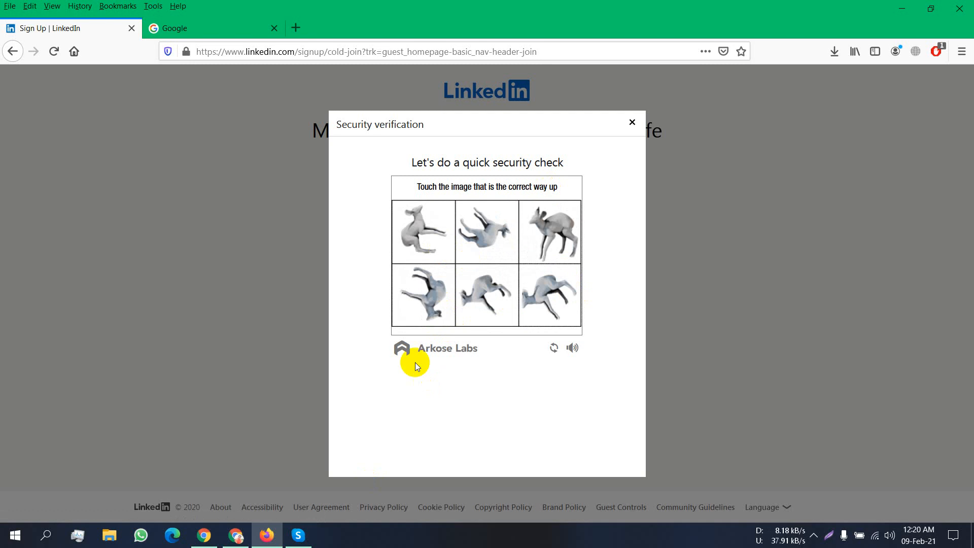
{"action": "left_click", "coordinate": [545, 239]}
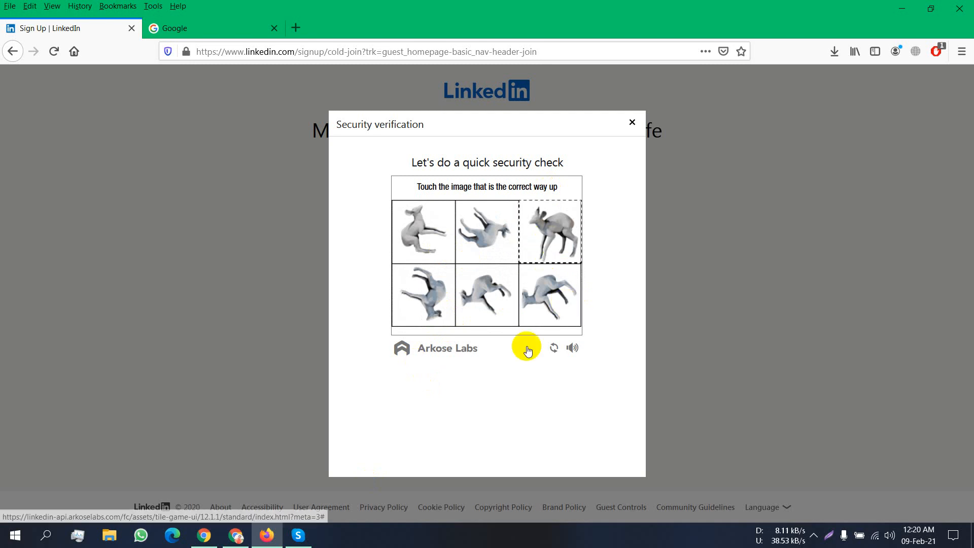
{"action": "left_click", "coordinate": [552, 226]}
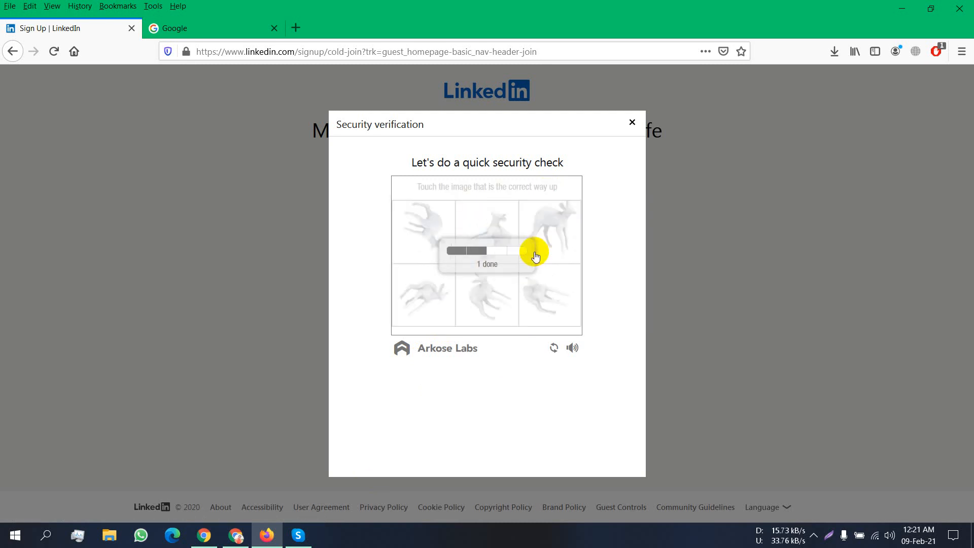
{"action": "left_click", "coordinate": [550, 237]}
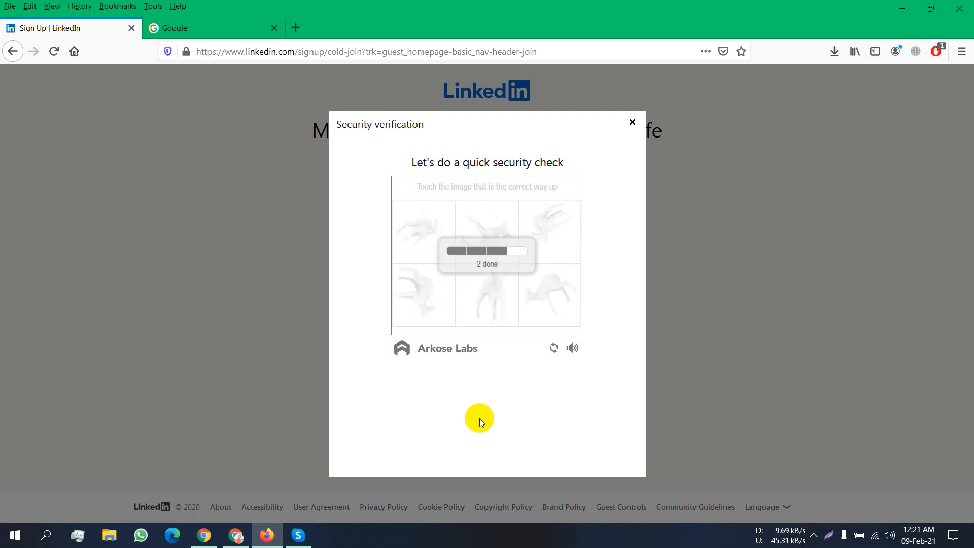
- Pick the upright deer tile to complete the security verification
{"action": "left_click", "coordinate": [480, 296]}
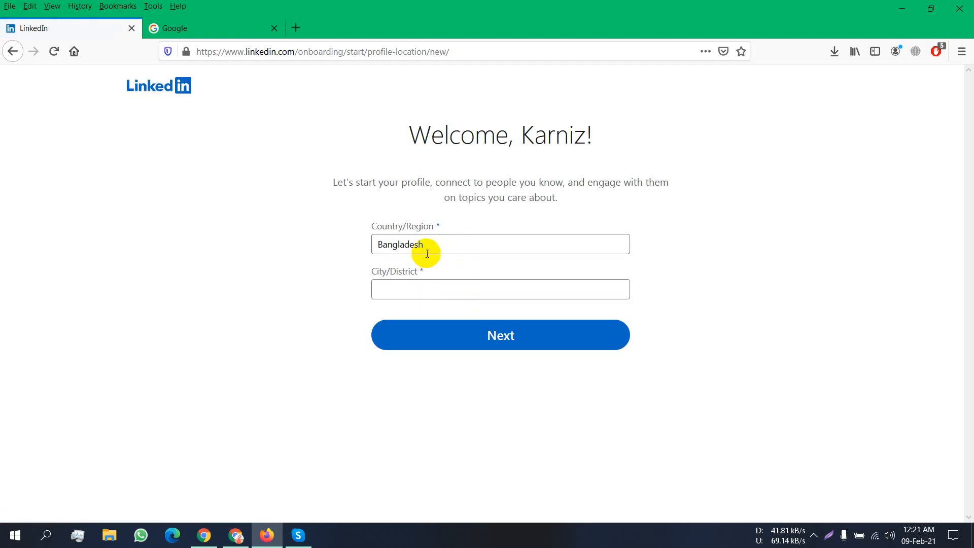
- Set City/District to 'Rangpur Division, Bangladesh' and submit the location
{"action": "left_click", "coordinate": [414, 295]}
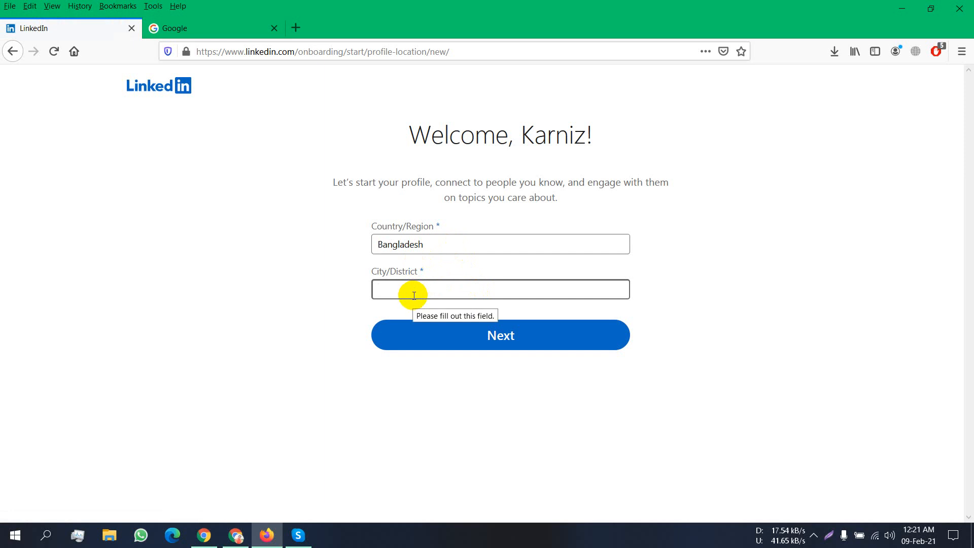
{"action": "type", "text": "R"}
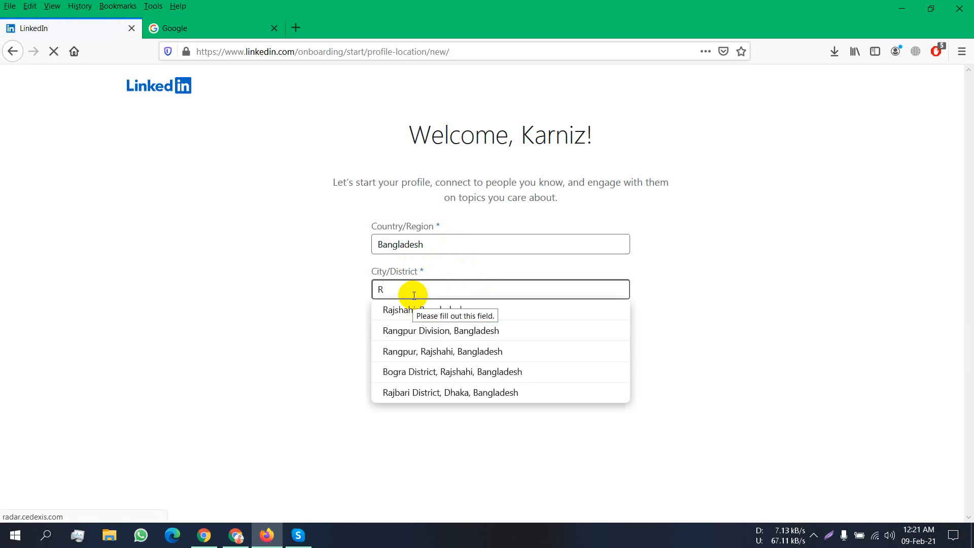
{"action": "type", "text": "ang"}
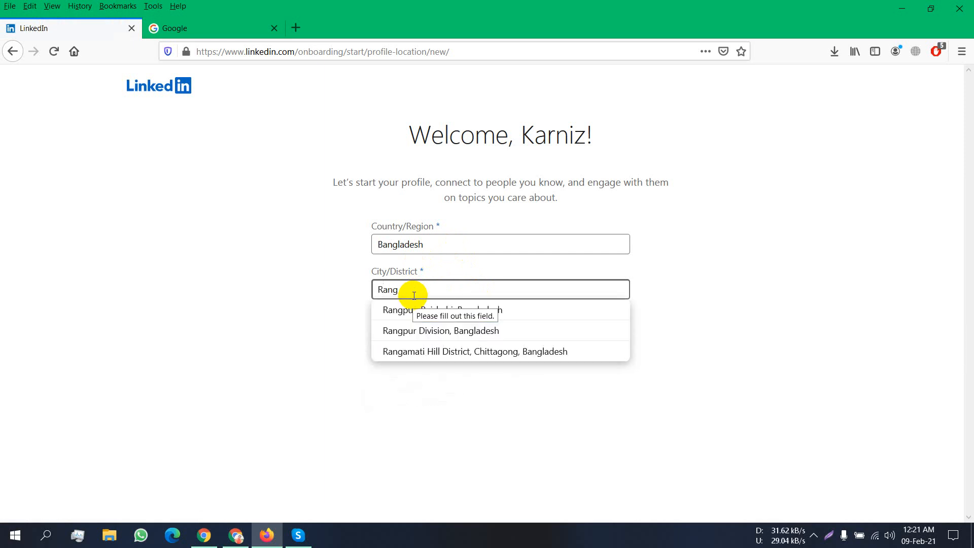
{"action": "type", "text": "p"}
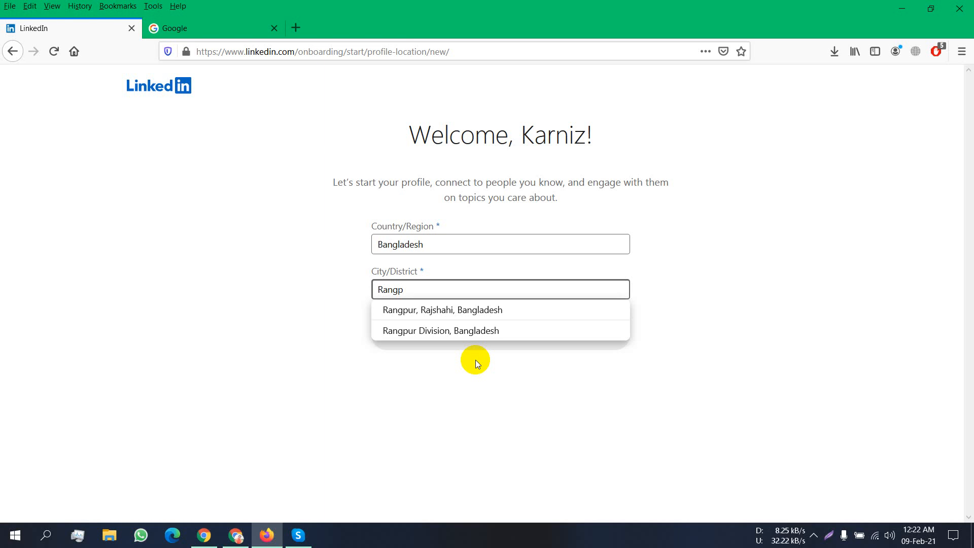
{"action": "left_click", "coordinate": [495, 330]}
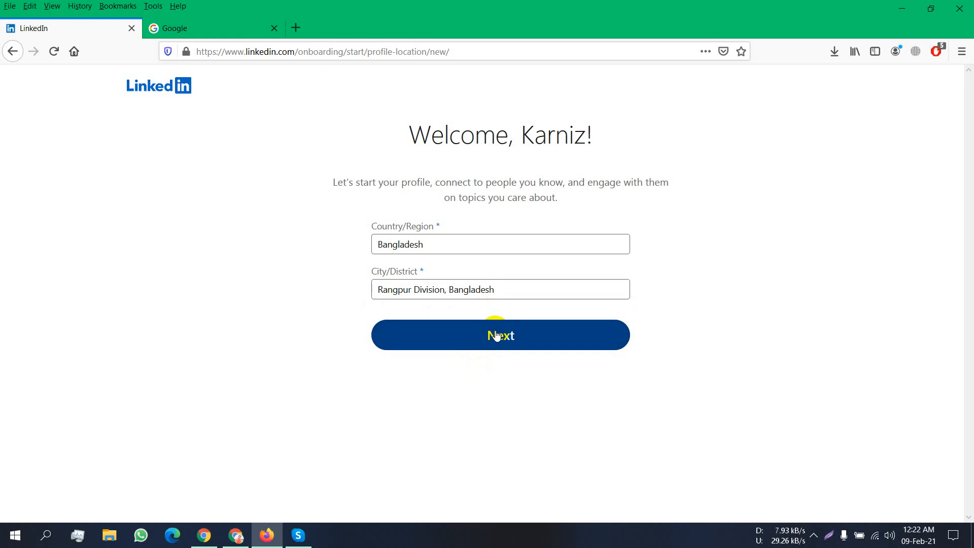
{"action": "left_click", "coordinate": [497, 335]}
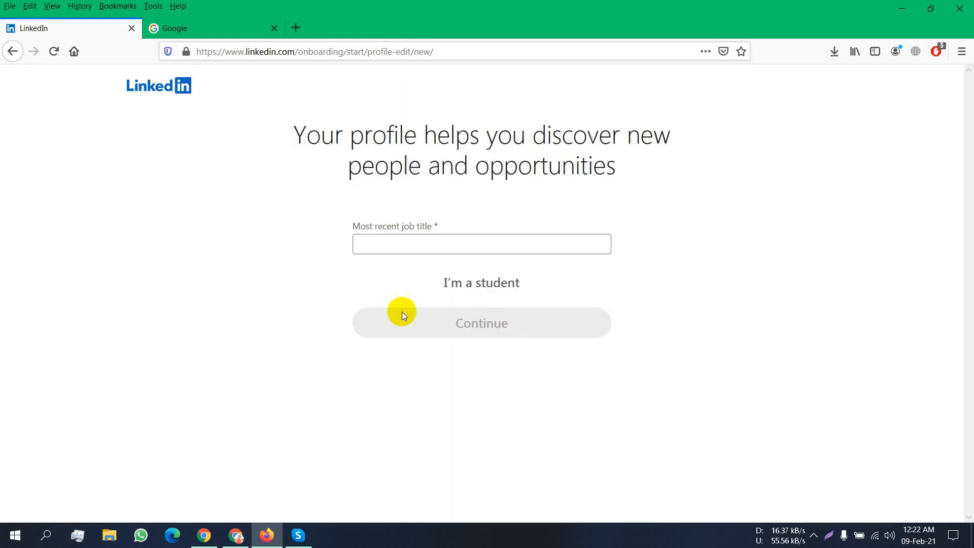
- Choose 'Digital Marketing Specialist' from the suggestions as the most recent job title
{"action": "left_click", "coordinate": [402, 246]}
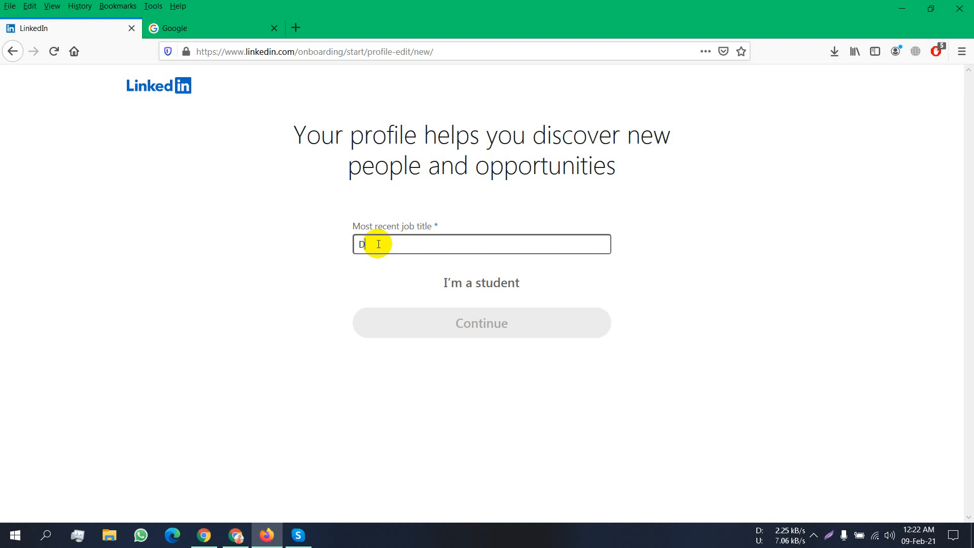
{"action": "type", "text": "i"}
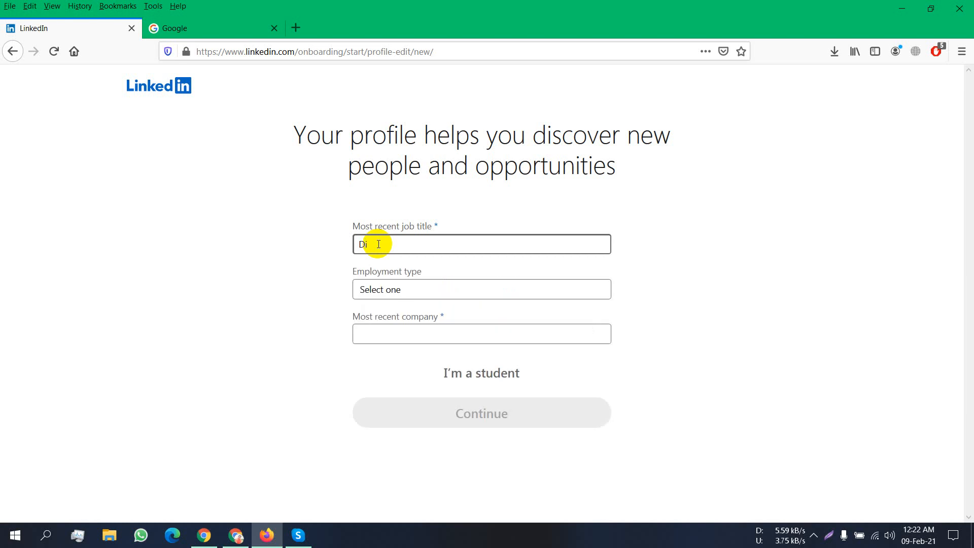
{"action": "type", "text": "gital "}
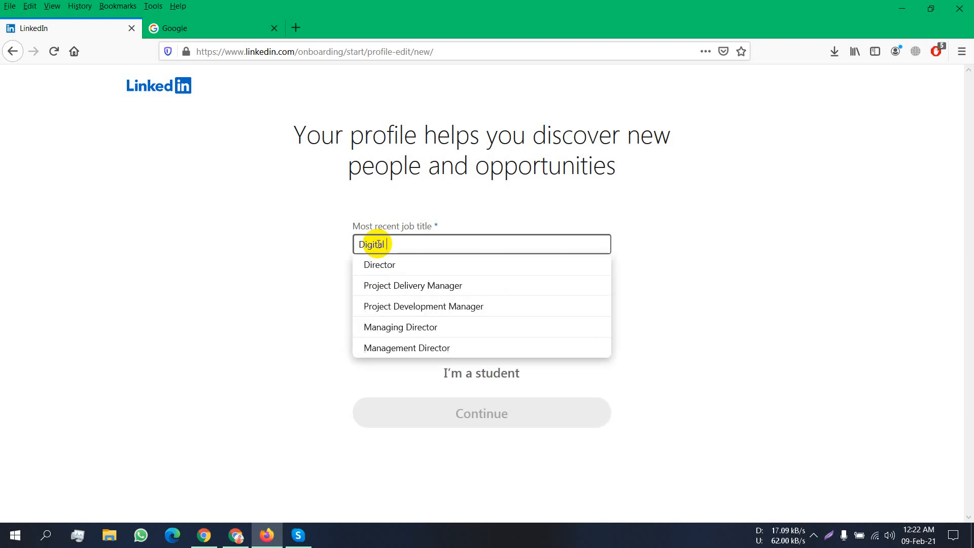
{"action": "type", "text": "Ma"}
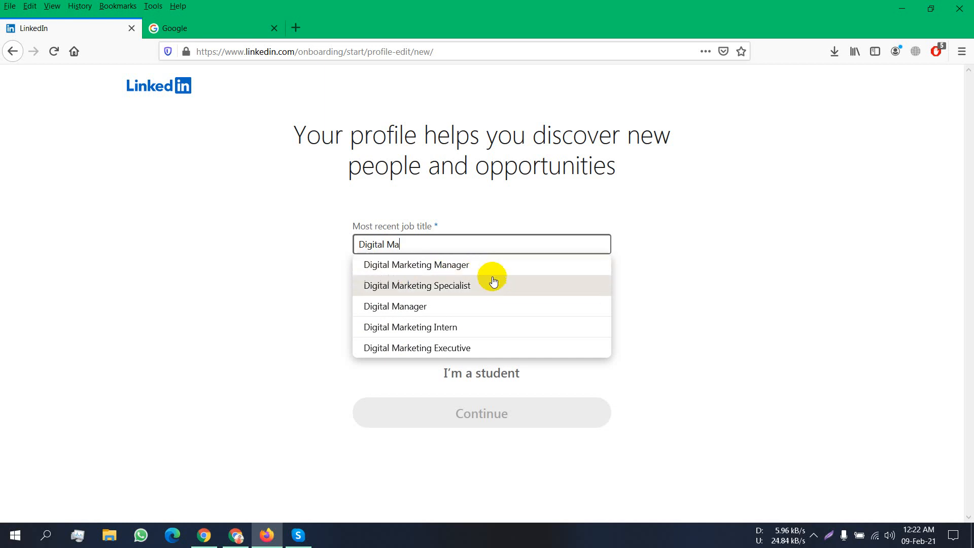
{"action": "left_click", "coordinate": [462, 289]}
{"action": "left_click", "coordinate": [462, 289]}
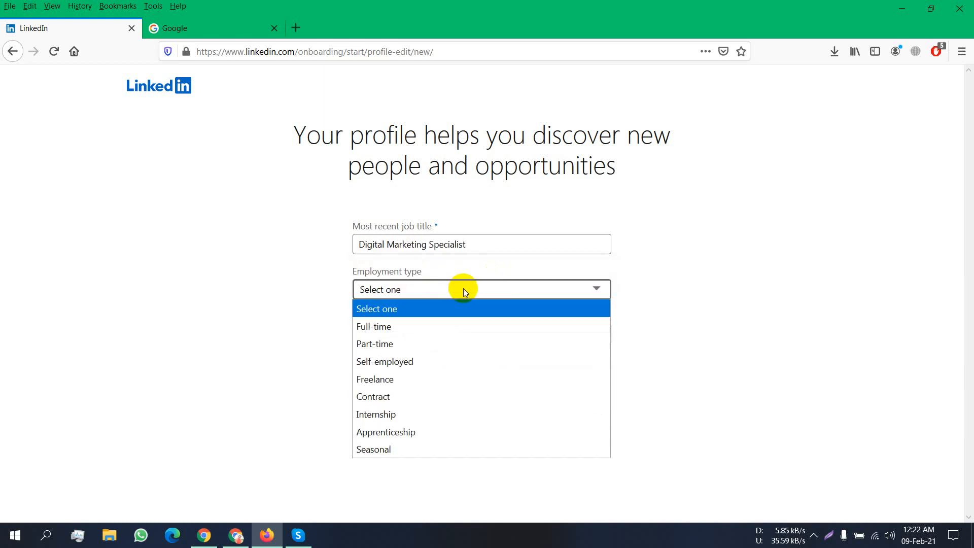
- Set the employment type to Self-employed
{"action": "left_click", "coordinate": [441, 341]}
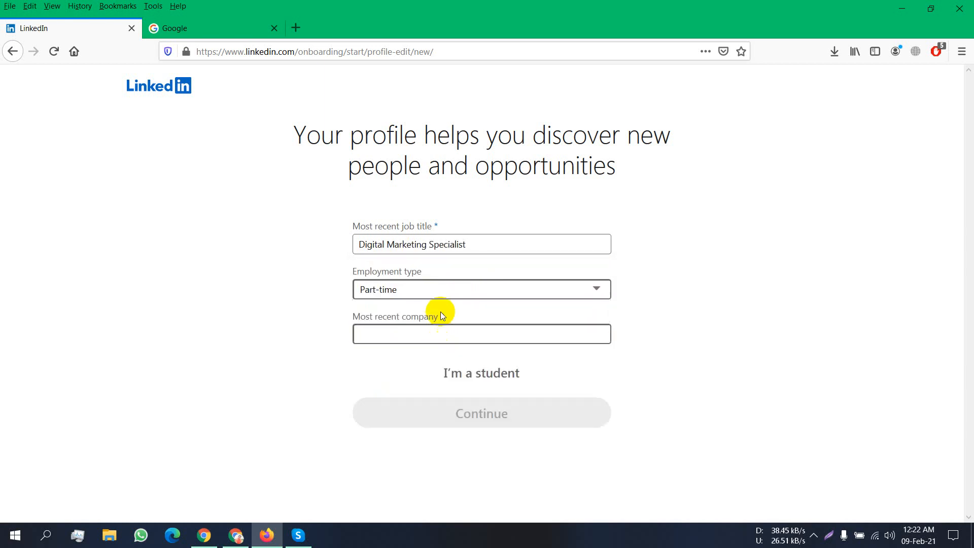
{"action": "left_click", "coordinate": [444, 290]}
{"action": "left_click", "coordinate": [406, 364]}
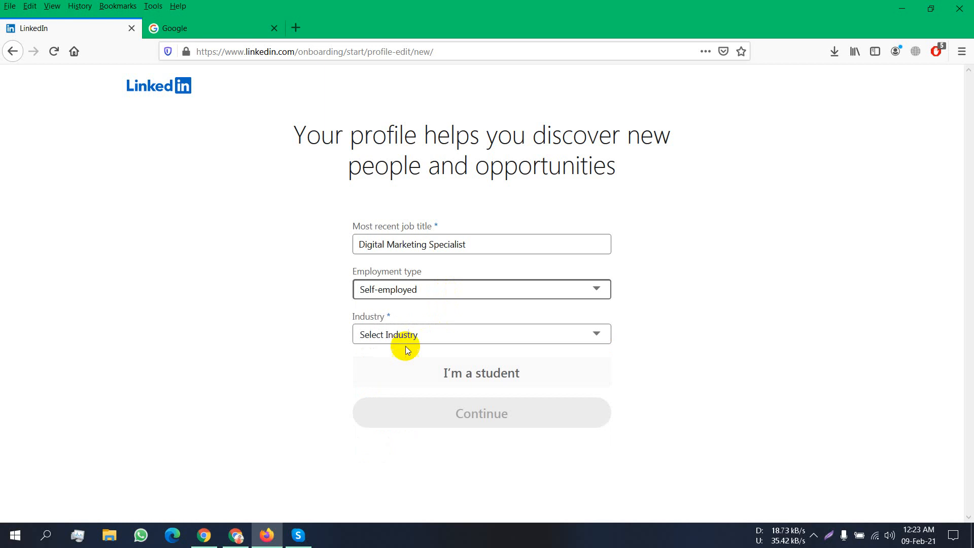
- Choose Outsourcing/Offshoring as the industry and continue
{"action": "left_click", "coordinate": [406, 339]}
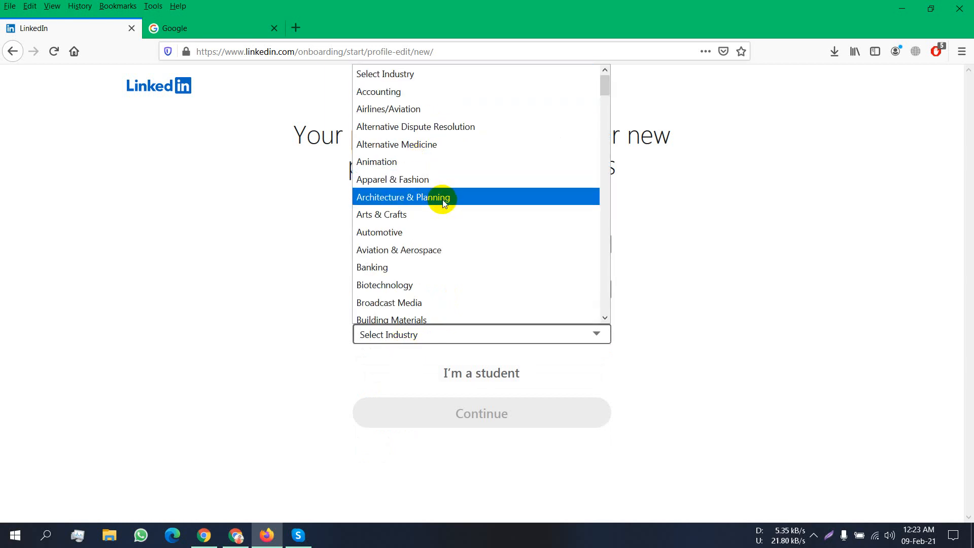
{"action": "scroll", "coordinate": [443, 202], "scroll_direction": "down", "scroll_amount": 2}
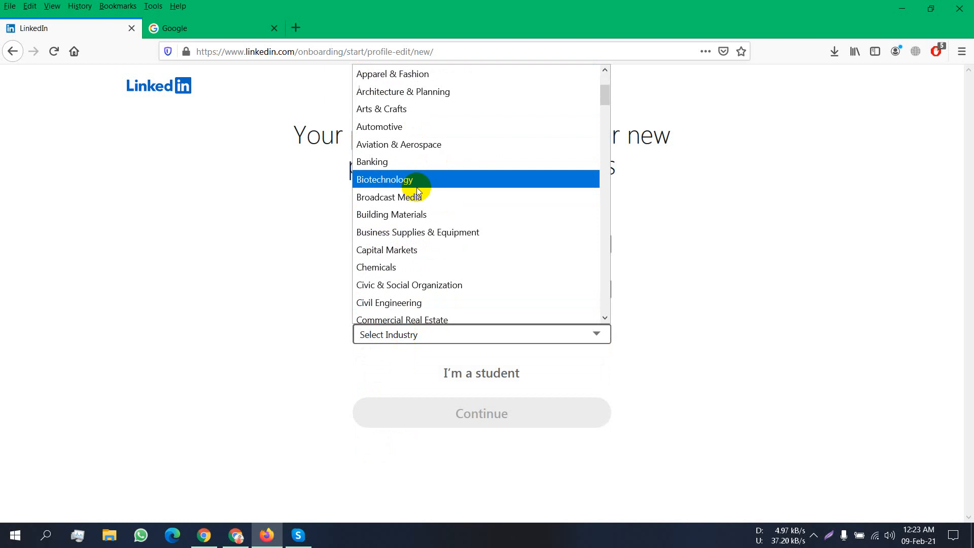
{"action": "scroll", "coordinate": [416, 193], "scroll_direction": "down", "scroll_amount": 7}
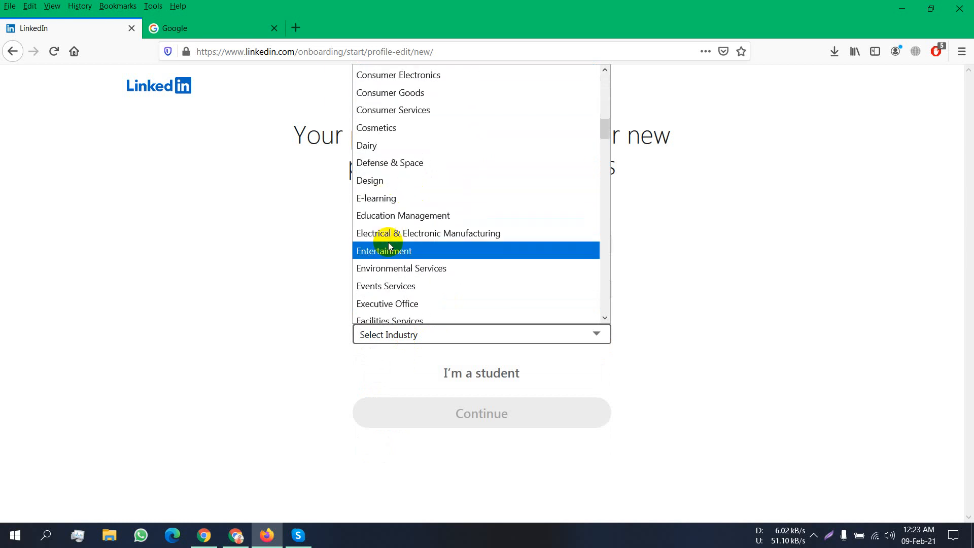
{"action": "scroll", "coordinate": [387, 251], "scroll_direction": "down", "scroll_amount": 1}
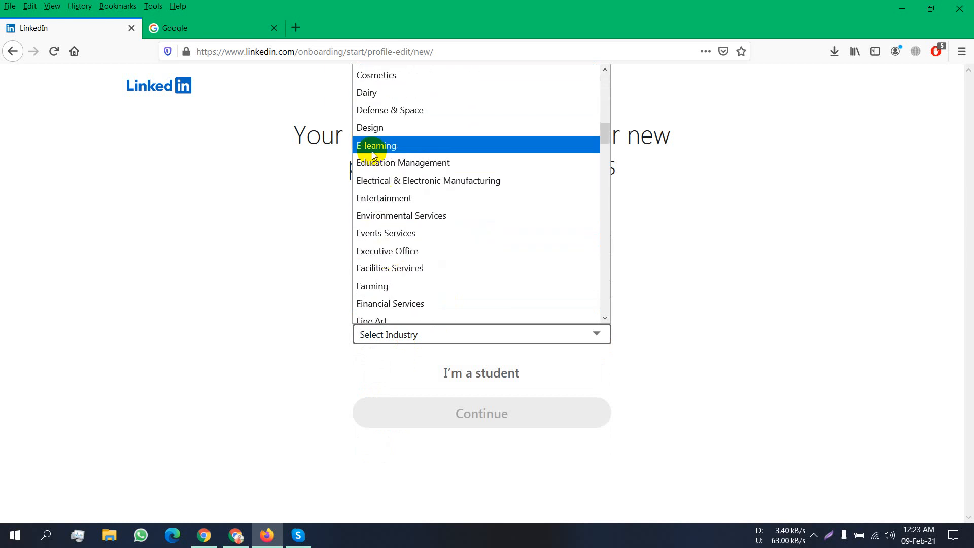
{"action": "scroll", "coordinate": [441, 260], "scroll_direction": "down", "scroll_amount": 3}
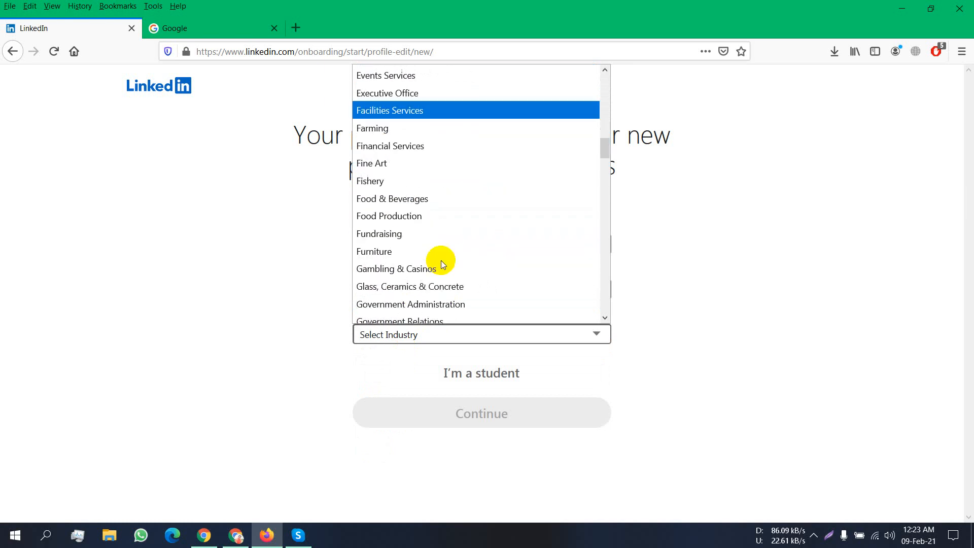
{"action": "key", "text": "Down"}
{"action": "key", "text": "Down"}
{"action": "key", "text": "Down"}
{"action": "key", "text": "Down"}
{"action": "key", "text": "Down"}
{"action": "key", "text": "Down"}
{"action": "key", "text": "Down"}
{"action": "key", "text": "Down"}
{"action": "key", "text": "Down"}
{"action": "key", "text": "Down"}
{"action": "key", "text": "Down"}
{"action": "key", "text": "Down"}
{"action": "key", "text": "Down"}
{"action": "key", "text": "Down"}
{"action": "key", "text": "Down"}
{"action": "key", "text": "Down"}
{"action": "key", "text": "Down"}
{"action": "key", "text": "Down"}
{"action": "key", "text": "Down"}
{"action": "key", "text": "Down"}
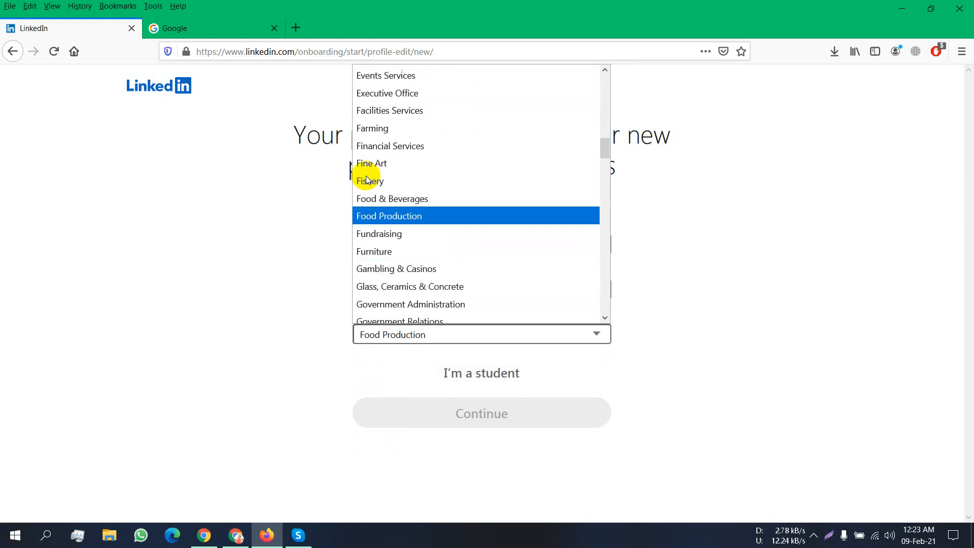
{"action": "key", "text": "Down"}
{"action": "key", "text": "Down"}
{"action": "key", "text": "Down"}
{"action": "key", "text": "Down"}
{"action": "key", "text": "Down"}
{"action": "key", "text": "Down"}
{"action": "key", "text": "Down"}
{"action": "key", "text": "Down"}
{"action": "key", "text": "Down"}
{"action": "key", "text": "Down"}
{"action": "key", "text": "Down"}
{"action": "key", "text": "Down"}
{"action": "key", "text": "Down"}
{"action": "key", "text": "Down"}
{"action": "key", "text": "Down"}
{"action": "key", "text": "Down"}
{"action": "key", "text": "Down"}
{"action": "key", "text": "Down"}
{"action": "key", "text": "Down"}
{"action": "key", "text": "Down"}
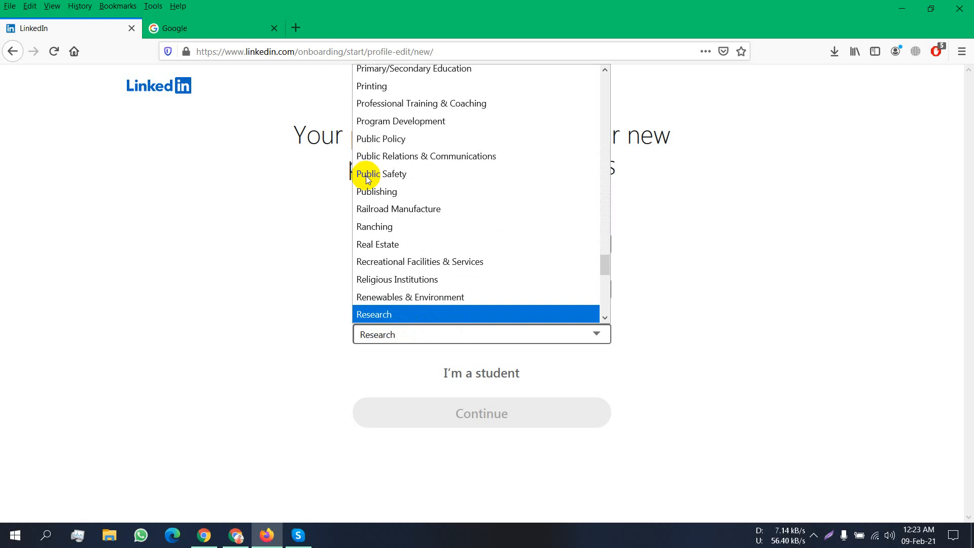
{"action": "key", "text": "d"}
{"action": "key", "text": "d"}
{"action": "key", "text": "d"}
{"action": "key", "text": "d"}
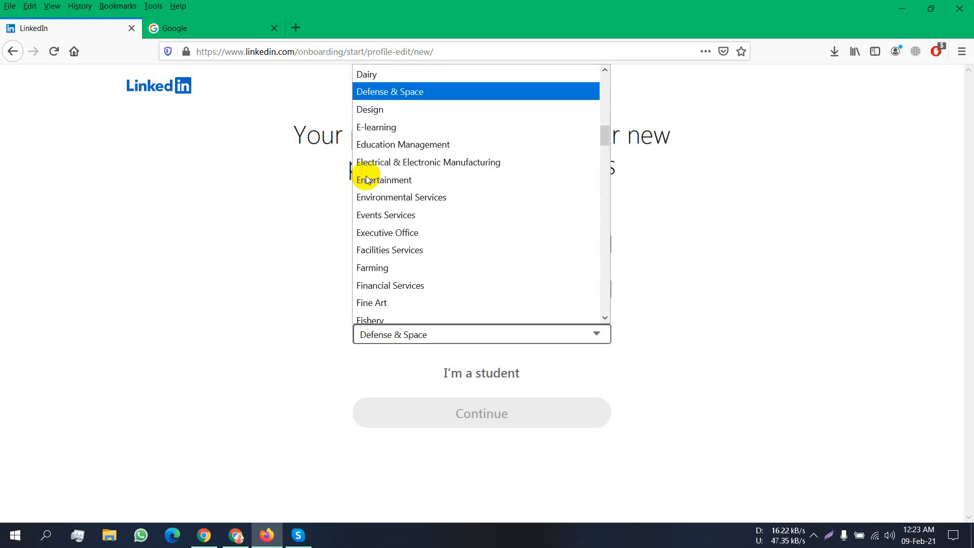
{"action": "key", "text": "d"}
{"action": "key", "text": "d"}
{"action": "key", "text": "e"}
{"action": "key", "text": "e"}
{"action": "key", "text": "e"}
{"action": "key", "text": "e"}
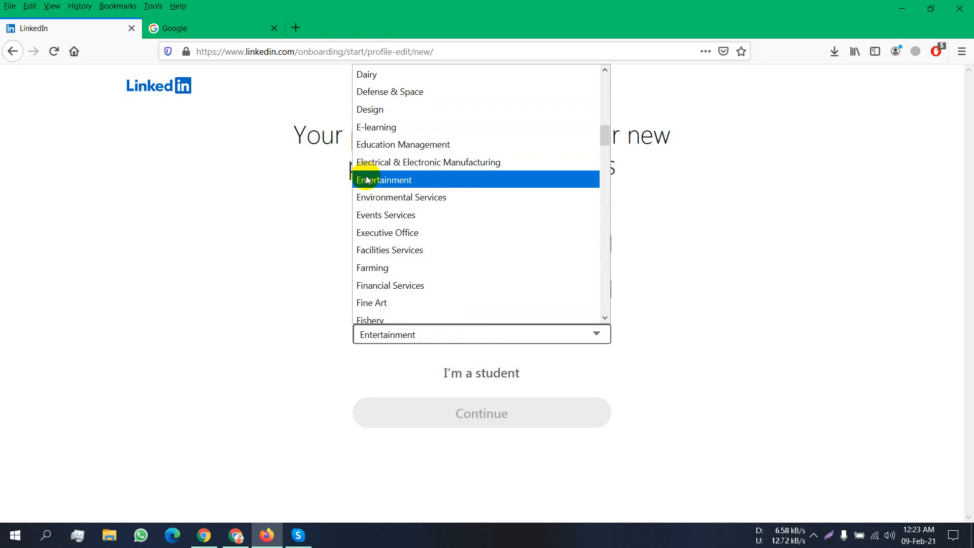
{"action": "key", "text": "o"}
{"action": "key", "text": "o"}
{"action": "key", "text": "o"}
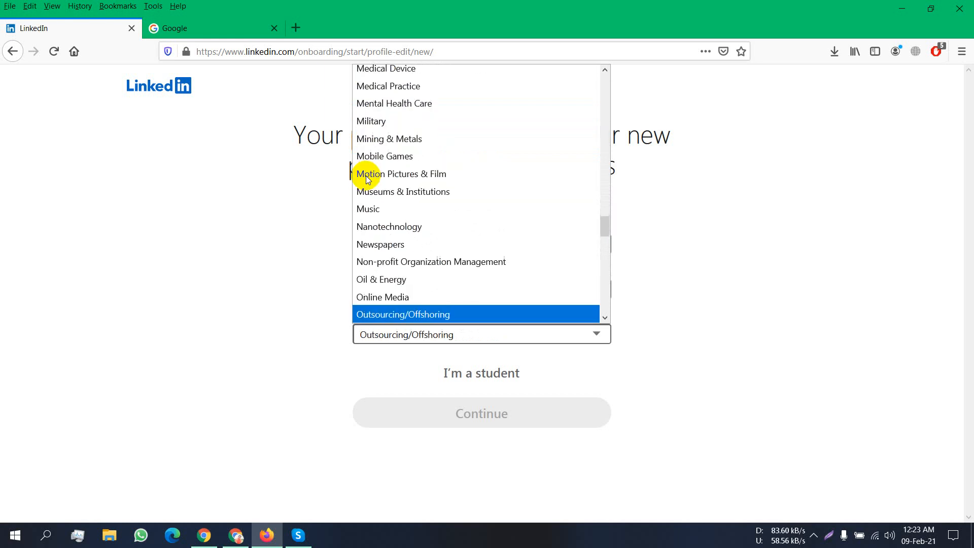
{"action": "left_click", "coordinate": [434, 315]}
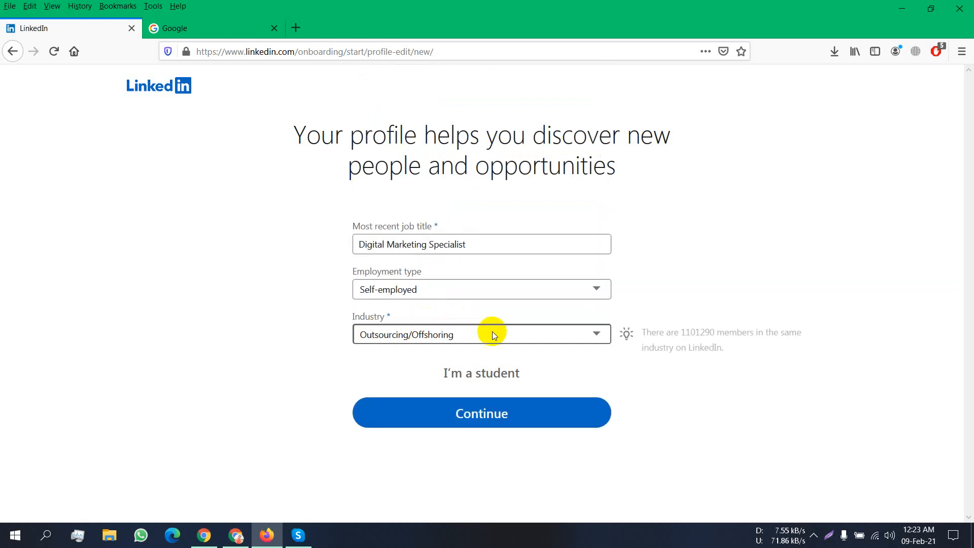
{"action": "left_click", "coordinate": [495, 420]}
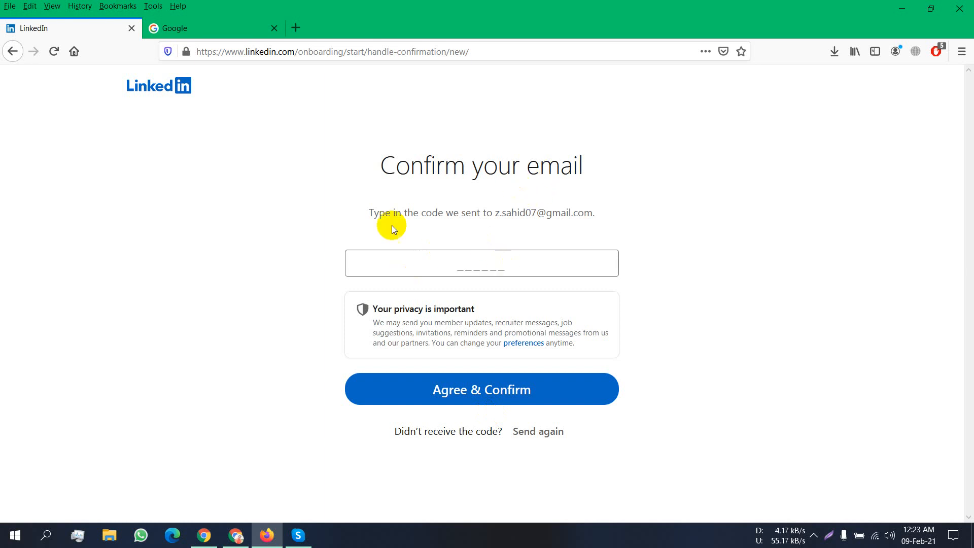
- Select the confirmation e-mail address, then switch to the Google tab and close its account menu
{"action": "left_click_drag", "start_coordinate": [493, 213], "coordinate": [541, 212]}
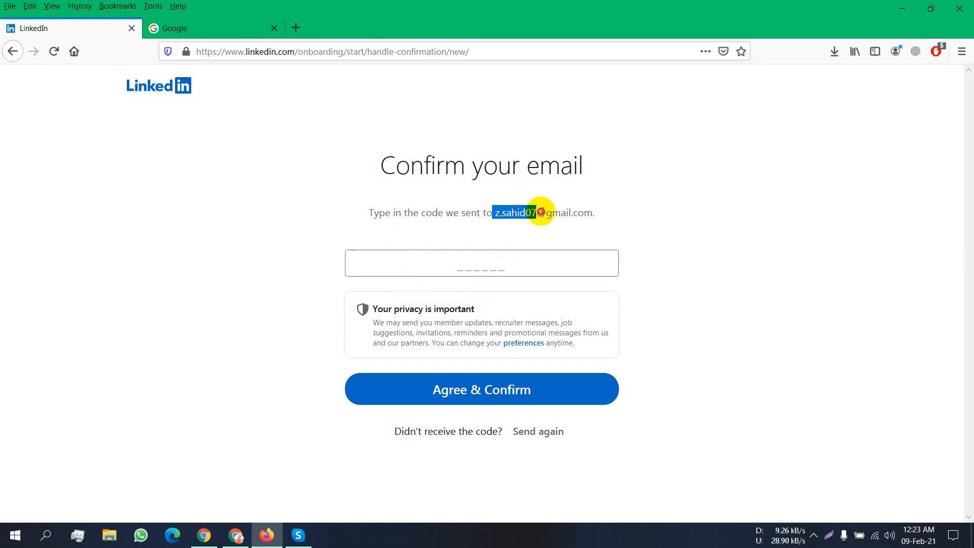
{"action": "left_click", "coordinate": [229, 25]}
{"action": "left_click", "coordinate": [674, 125]}
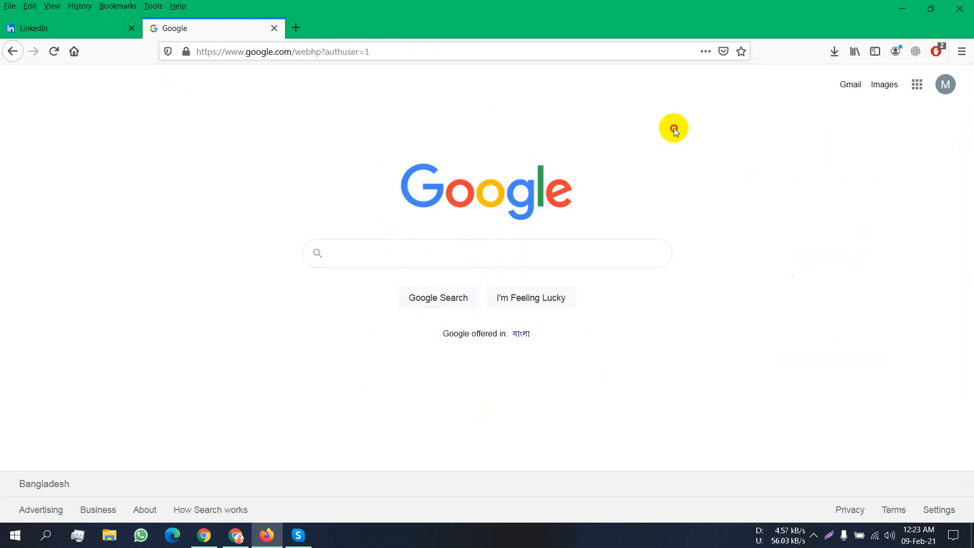
- Copy the six-digit PIN from LinkedIn's email in Gmail and return to the code field
{"action": "left_click", "coordinate": [845, 87]}
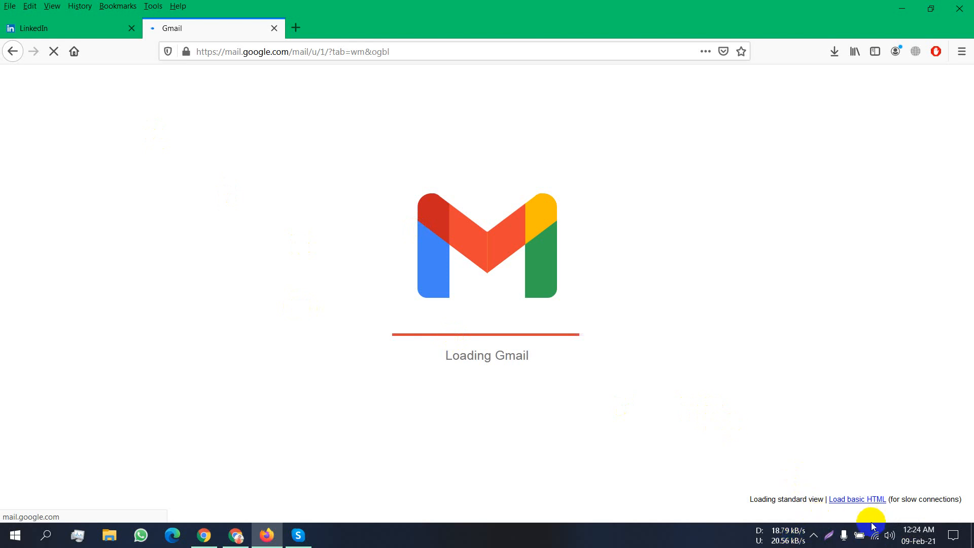
{"action": "left_click", "coordinate": [815, 537]}
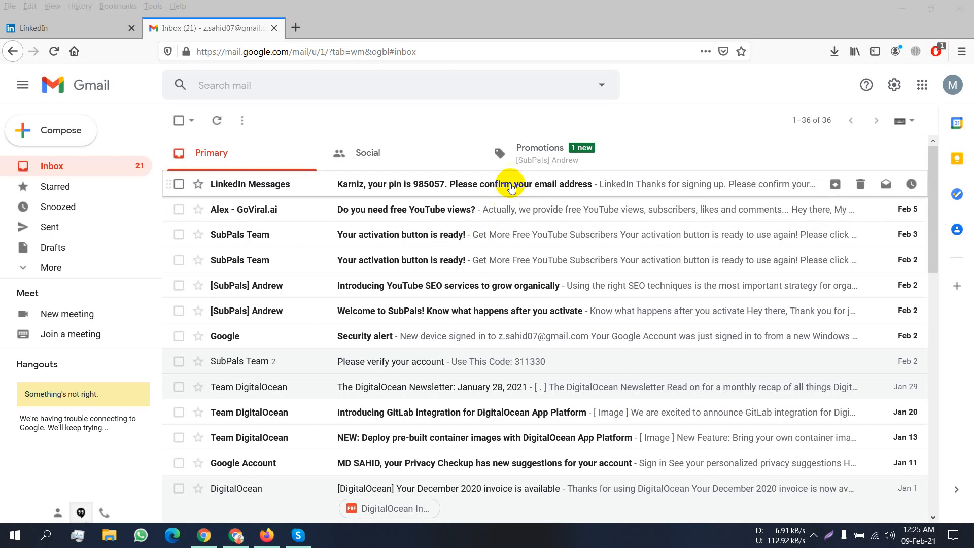
{"action": "left_click", "coordinate": [511, 187]}
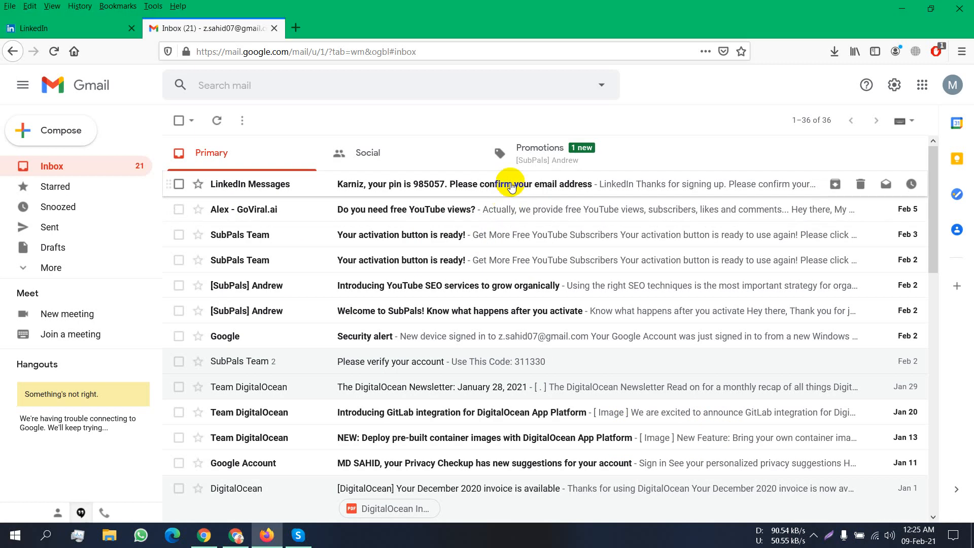
{"action": "double_click", "coordinate": [553, 327]}
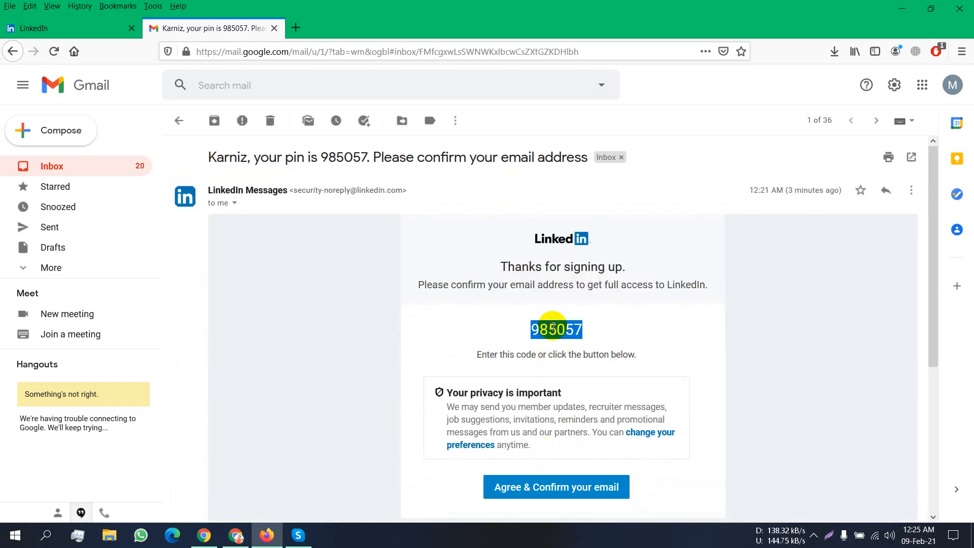
{"action": "right_click", "coordinate": [558, 328]}
{"action": "left_click", "coordinate": [578, 333]}
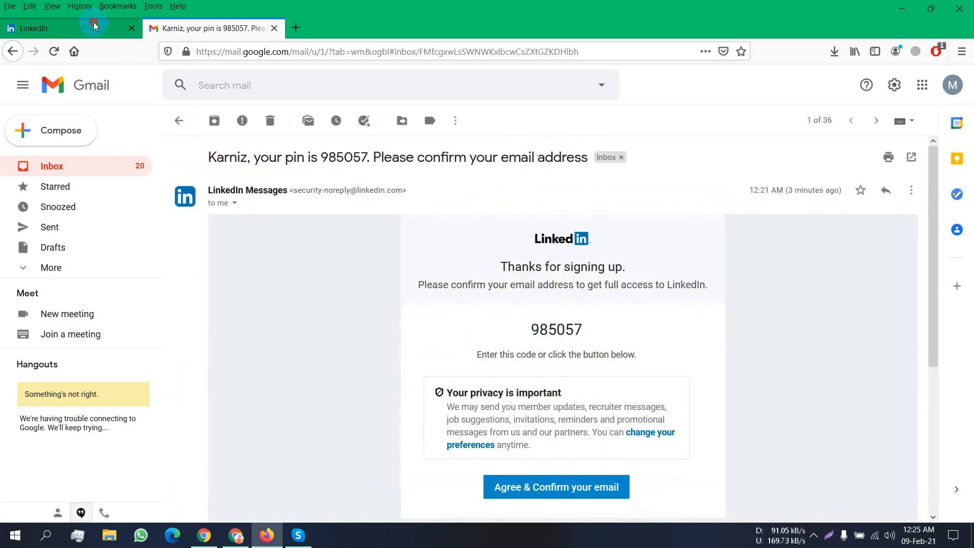
{"action": "left_click", "coordinate": [71, 28]}
{"action": "left_click", "coordinate": [459, 262]}
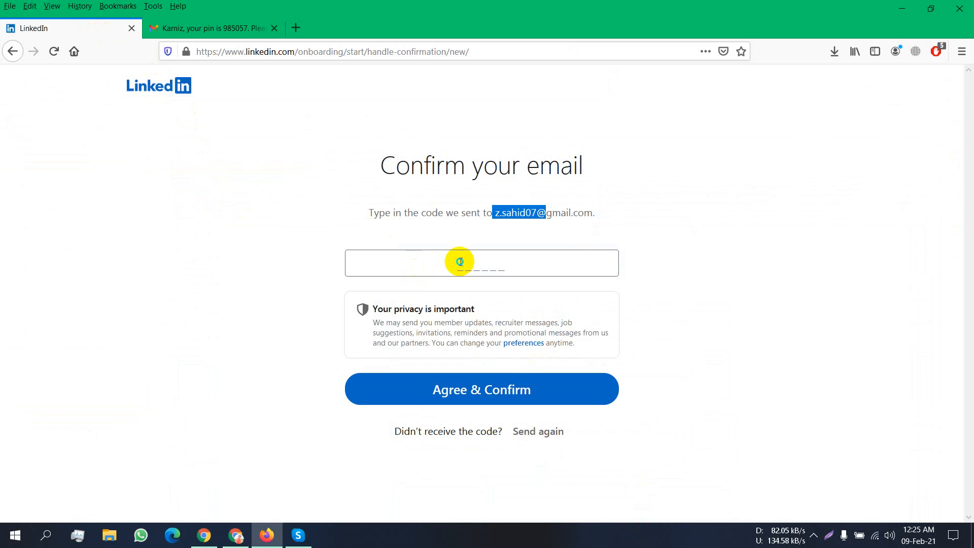
- Paste the emailed verification code into LinkedIn's code field and submit it with Agree & Confirm
{"action": "left_click", "coordinate": [471, 262]}
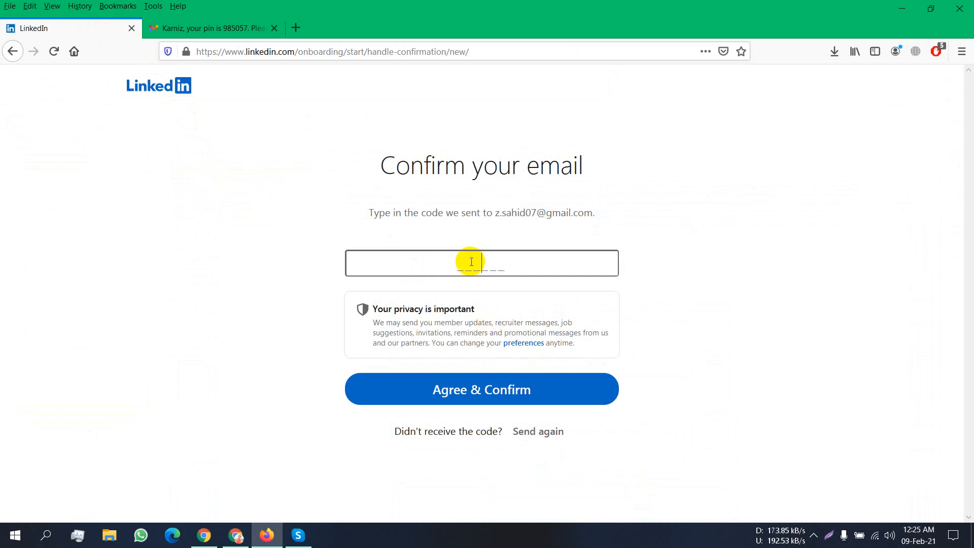
{"action": "right_click", "coordinate": [471, 262]}
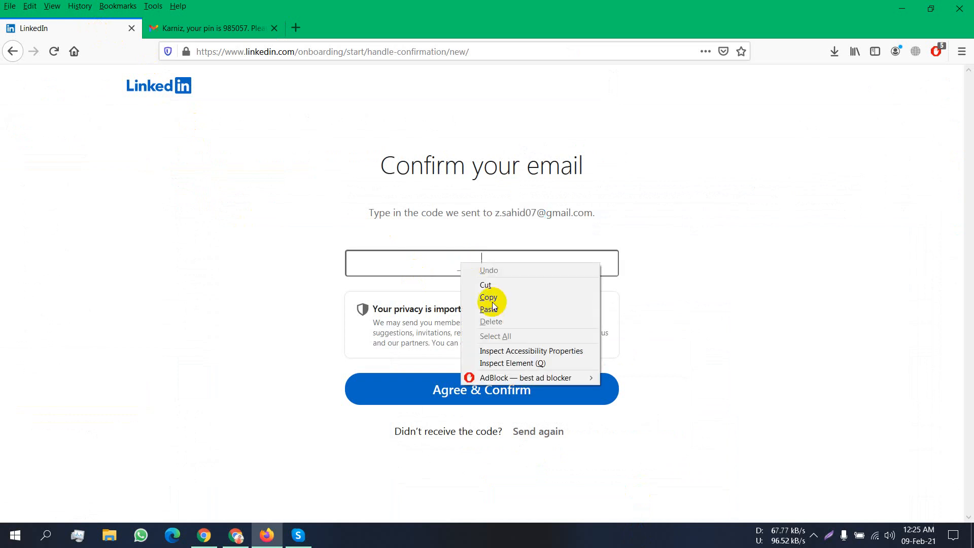
{"action": "left_click", "coordinate": [489, 309]}
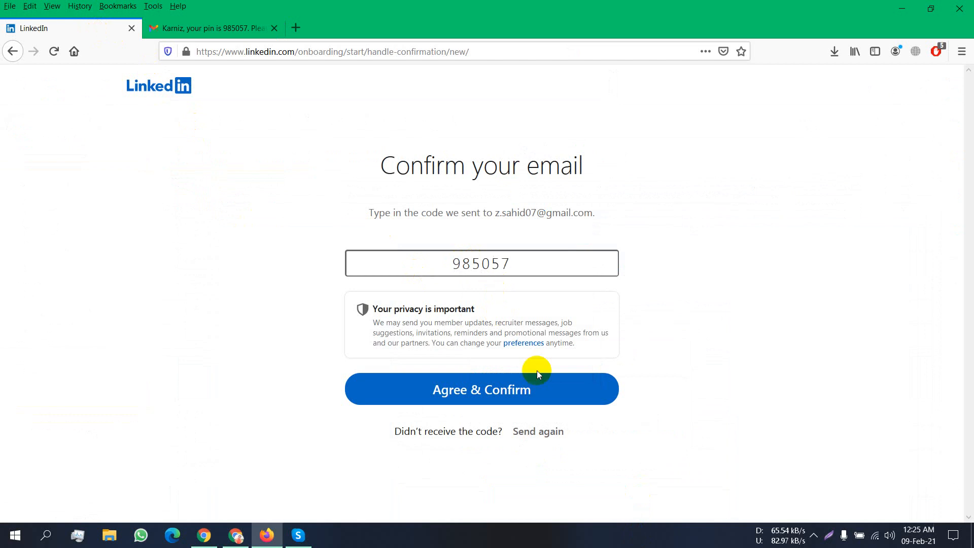
{"action": "left_click", "coordinate": [511, 398]}
{"action": "left_click", "coordinate": [511, 398]}
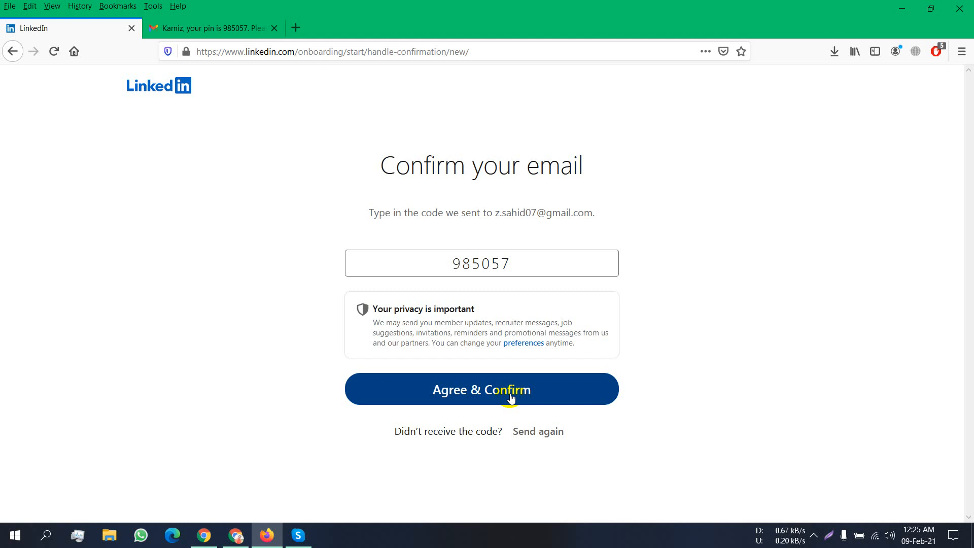
{"action": "left_click", "coordinate": [511, 398]}
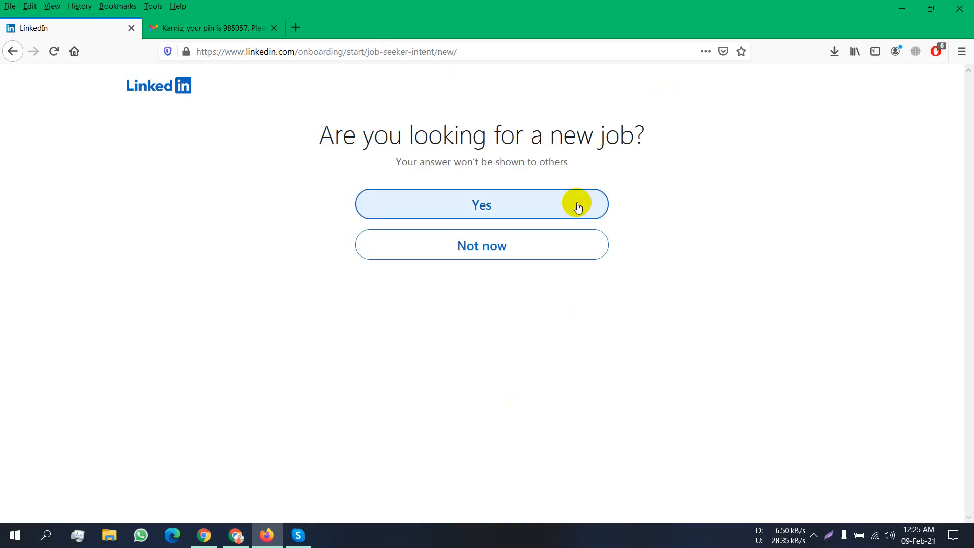
- Answer Yes to looking for a new job, then skip the job search step
{"action": "left_click", "coordinate": [516, 215]}
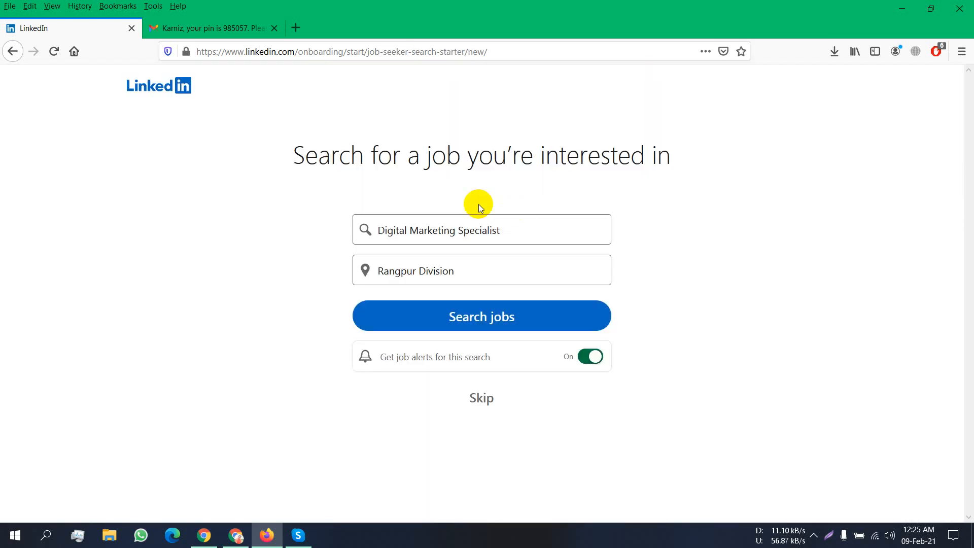
{"action": "left_click", "coordinate": [477, 401]}
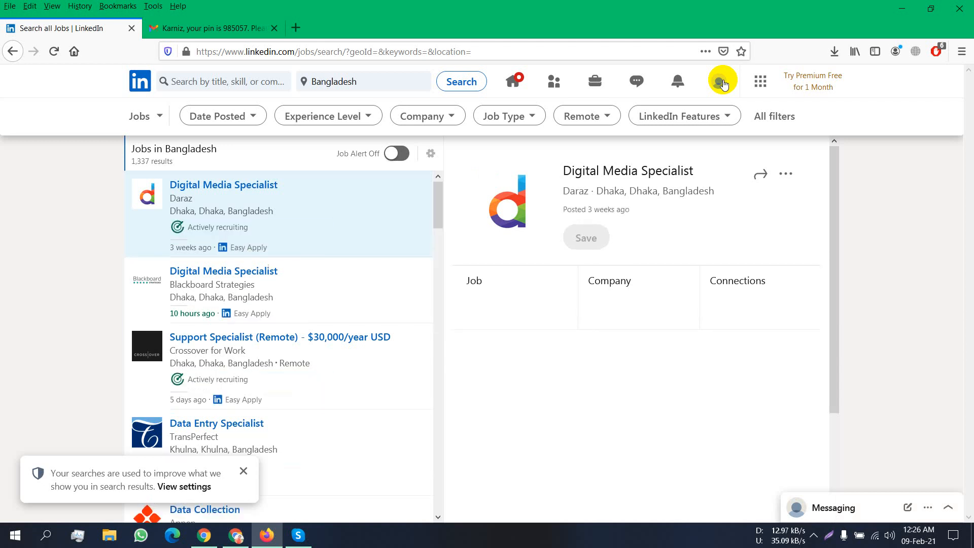
- Open the account's own LinkedIn profile from the Me menu and dismiss the privacy notice
{"action": "left_click", "coordinate": [723, 84]}
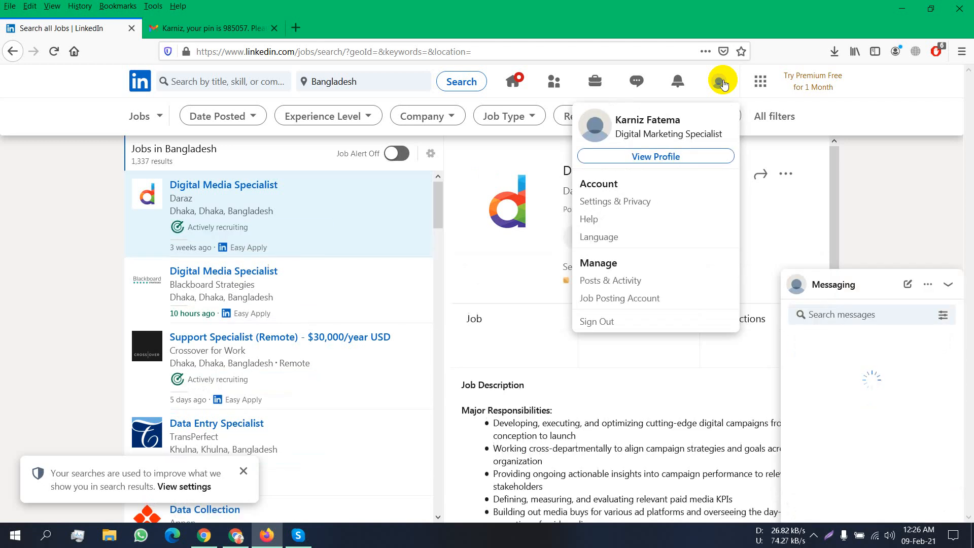
{"action": "left_click", "coordinate": [650, 157]}
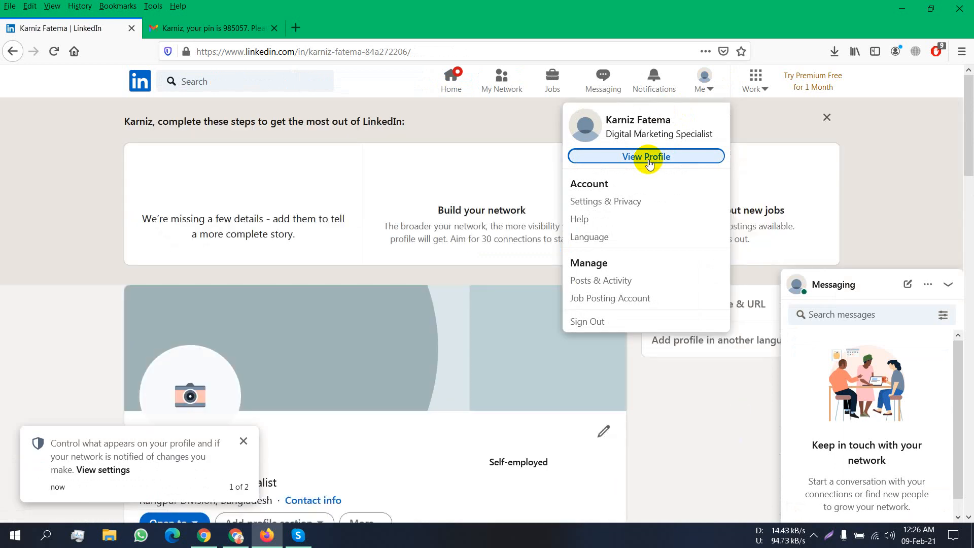
{"action": "left_click", "coordinate": [243, 441]}
{"action": "scroll", "coordinate": [308, 366], "scroll_direction": "down", "scroll_amount": 10}
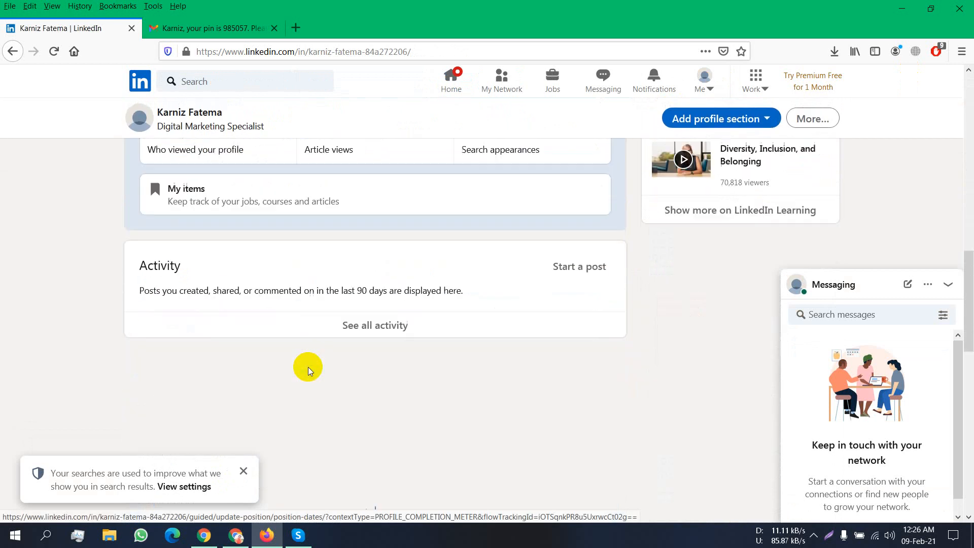
{"action": "scroll", "coordinate": [309, 367], "scroll_direction": "up", "scroll_amount": 5}
{"action": "scroll", "coordinate": [309, 367], "scroll_direction": "up", "scroll_amount": 5}
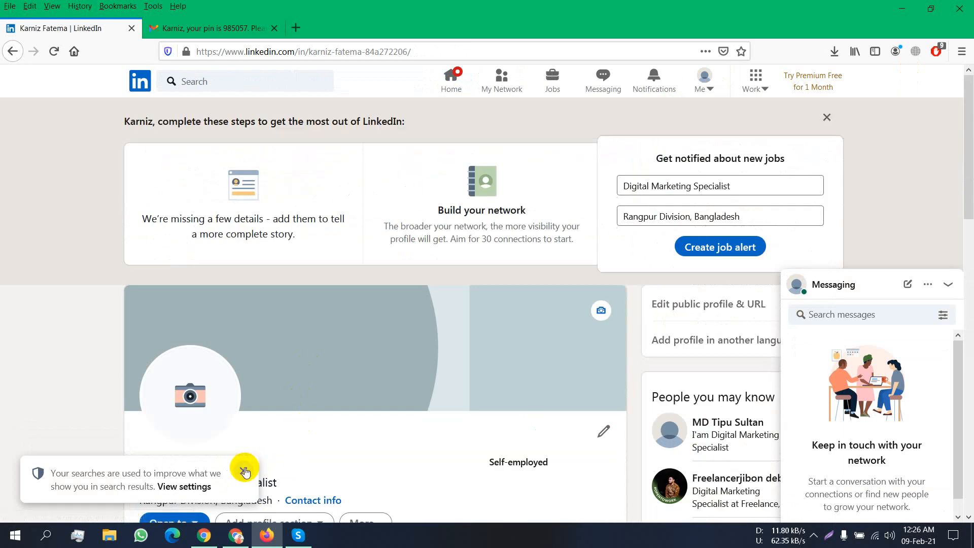
{"action": "left_click", "coordinate": [244, 472]}
{"action": "left_click", "coordinate": [235, 538]}
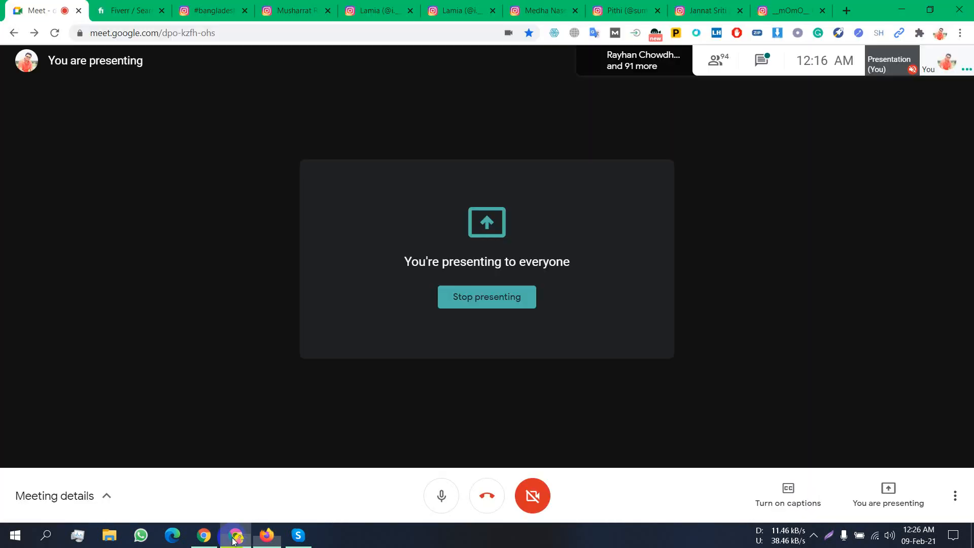
{"action": "left_click", "coordinate": [224, 7]}
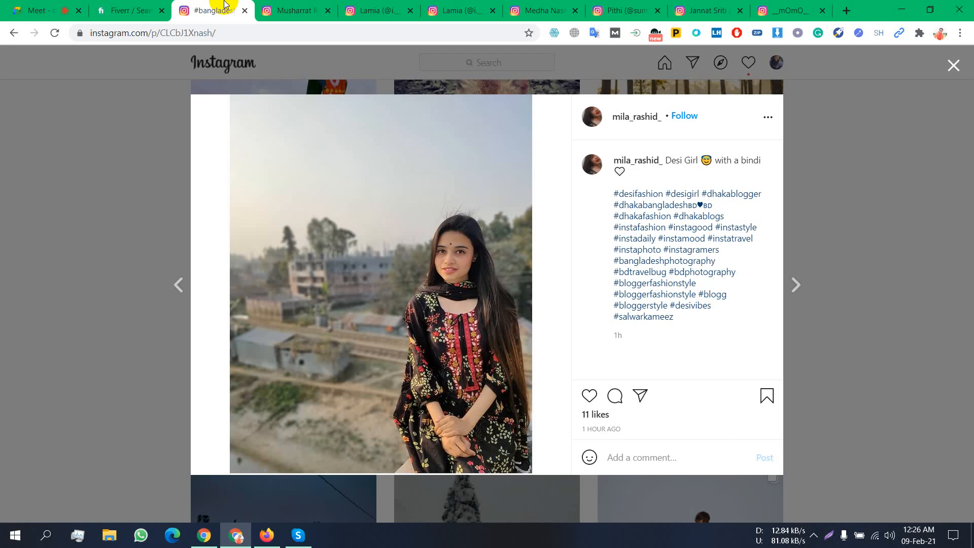
{"action": "left_click", "coordinate": [126, 145]}
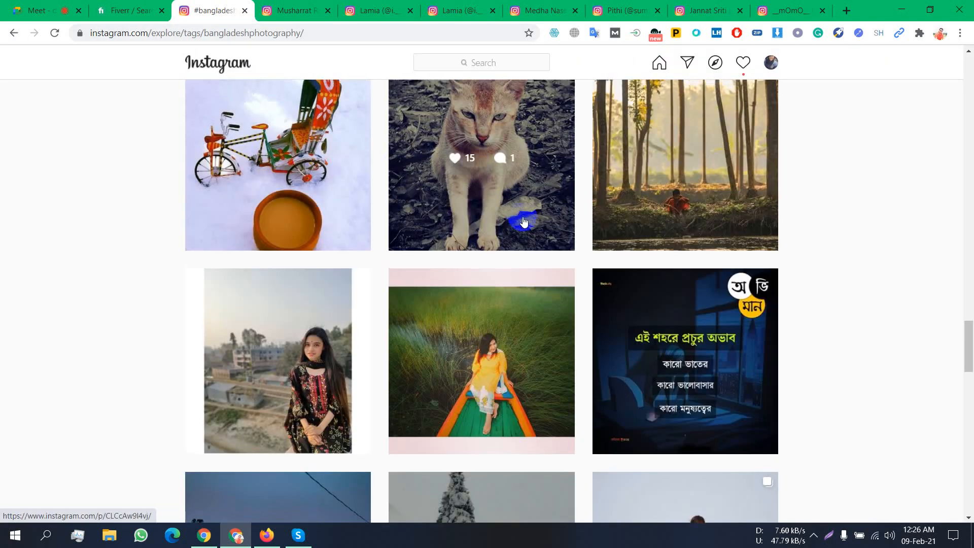
{"action": "scroll", "coordinate": [524, 221], "scroll_direction": "up", "scroll_amount": 10}
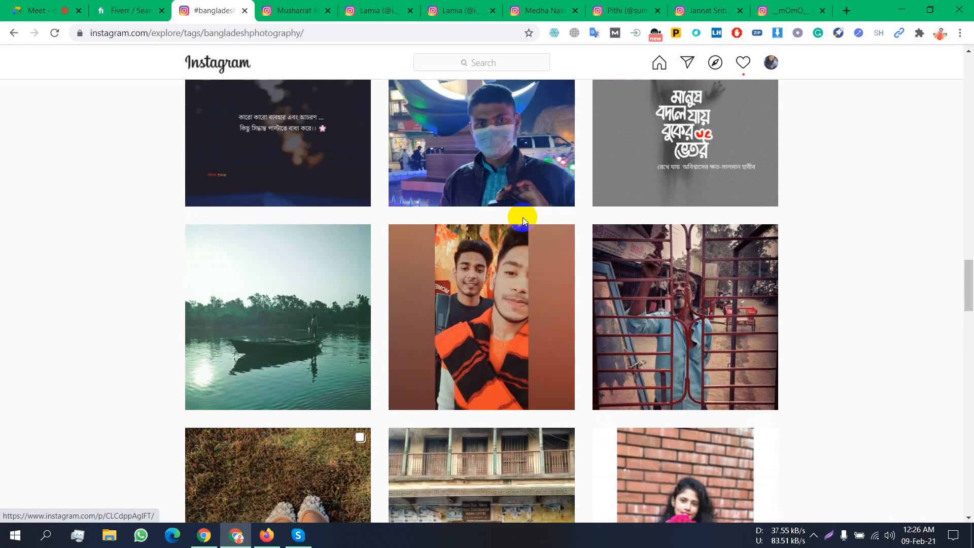
{"action": "scroll", "coordinate": [523, 217], "scroll_direction": "up", "scroll_amount": 18}
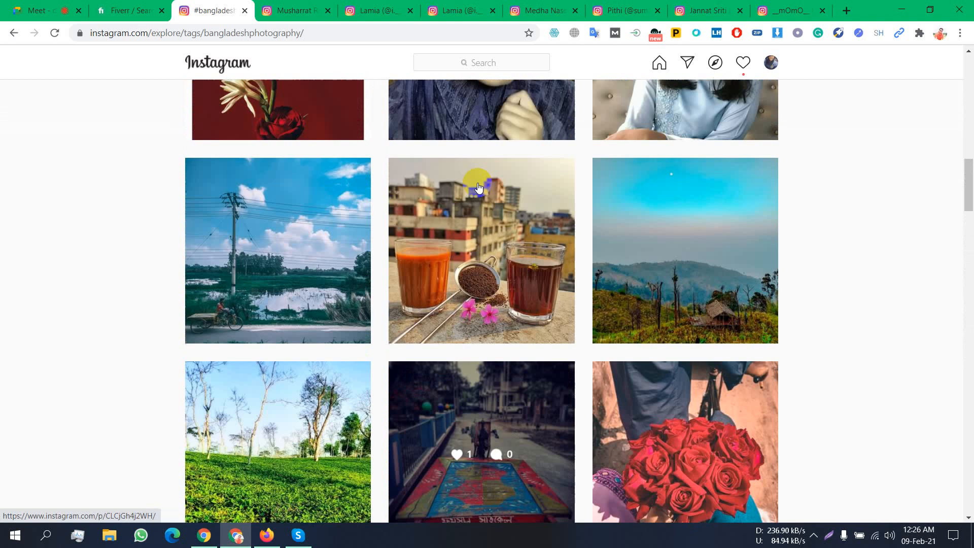
{"action": "scroll", "coordinate": [478, 187], "scroll_direction": "up", "scroll_amount": 12}
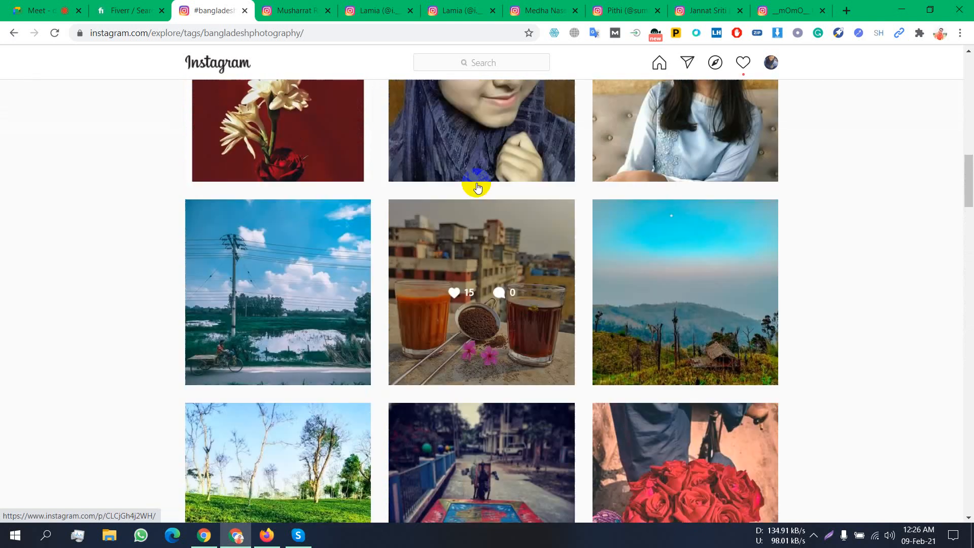
{"action": "scroll", "coordinate": [477, 187], "scroll_direction": "up", "scroll_amount": 6}
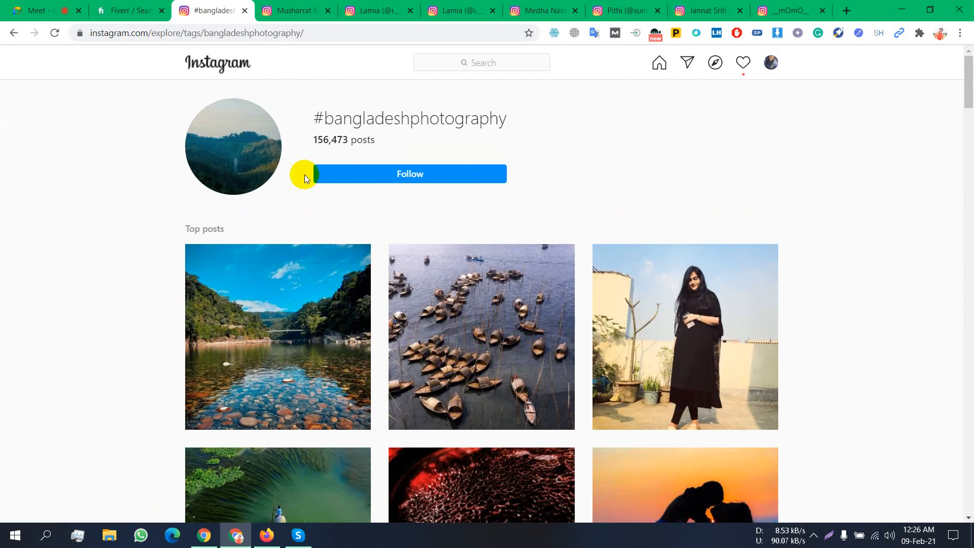
{"action": "left_click_drag", "start_coordinate": [343, 119], "coordinate": [540, 114]}
{"action": "scroll", "coordinate": [583, 123], "scroll_direction": "down", "scroll_amount": 11}
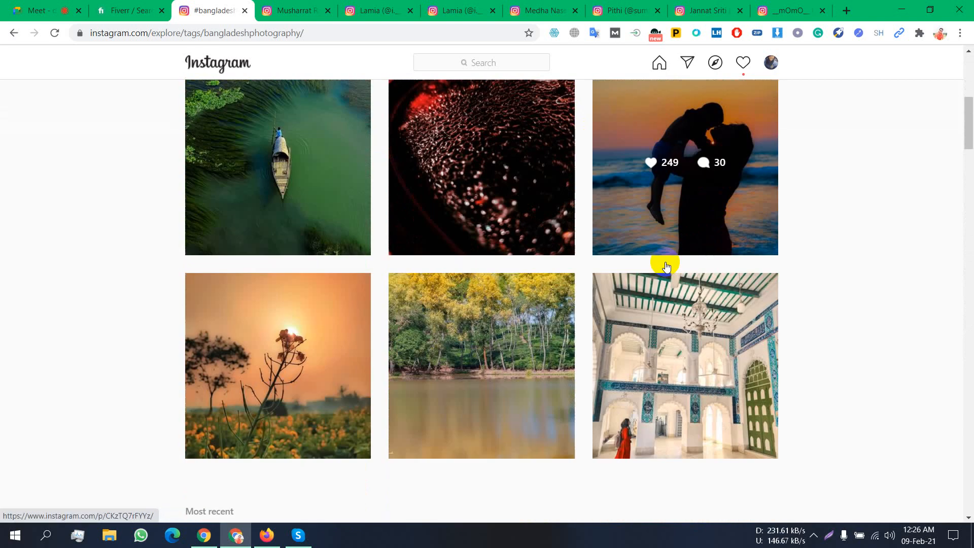
{"action": "scroll", "coordinate": [726, 465], "scroll_direction": "down", "scroll_amount": 3}
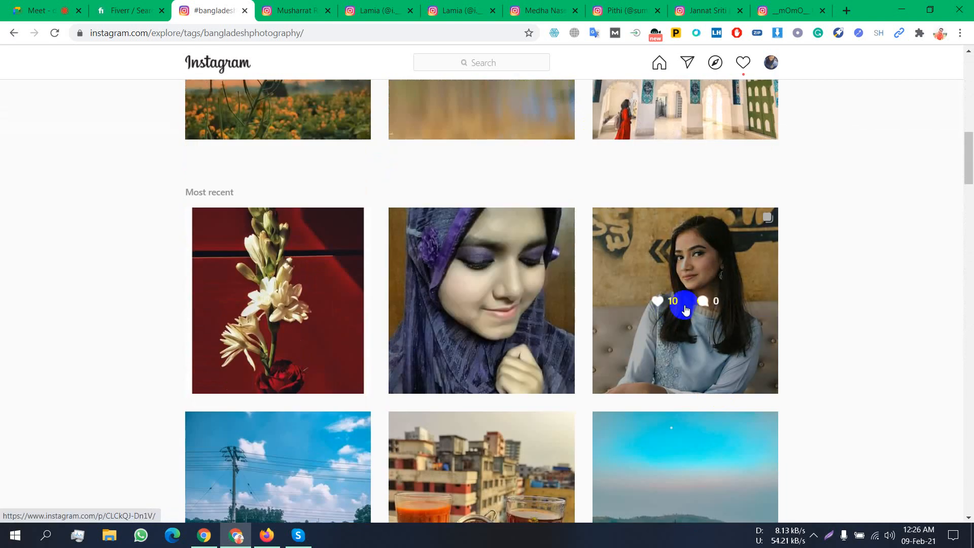
{"action": "scroll", "coordinate": [678, 305], "scroll_direction": "down", "scroll_amount": 6}
{"action": "scroll", "coordinate": [583, 335], "scroll_direction": "down", "scroll_amount": 10}
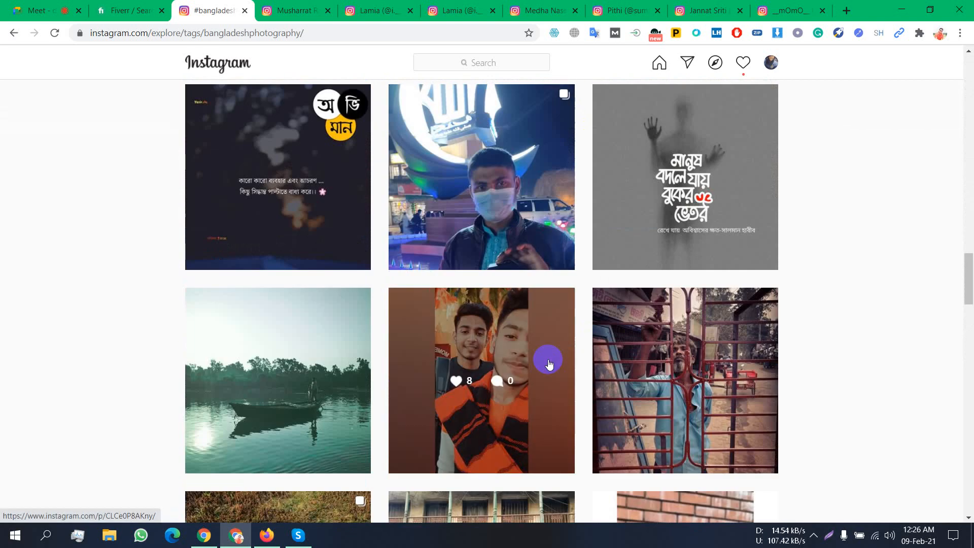
{"action": "scroll", "coordinate": [454, 295], "scroll_direction": "down", "scroll_amount": 10}
{"action": "scroll", "coordinate": [682, 203], "scroll_direction": "down", "scroll_amount": 10}
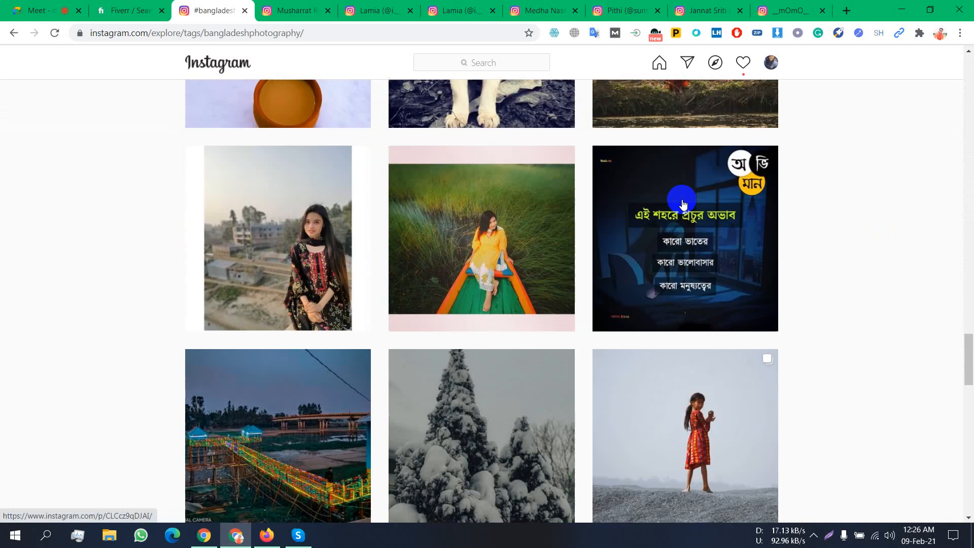
{"action": "scroll", "coordinate": [680, 200], "scroll_direction": "up", "scroll_amount": 5}
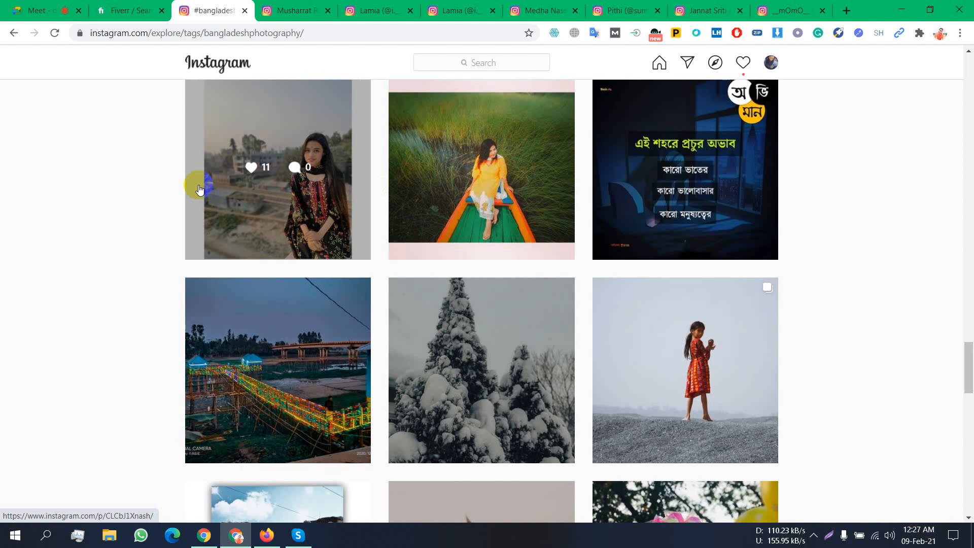
{"action": "scroll", "coordinate": [199, 189], "scroll_direction": "down", "scroll_amount": 9}
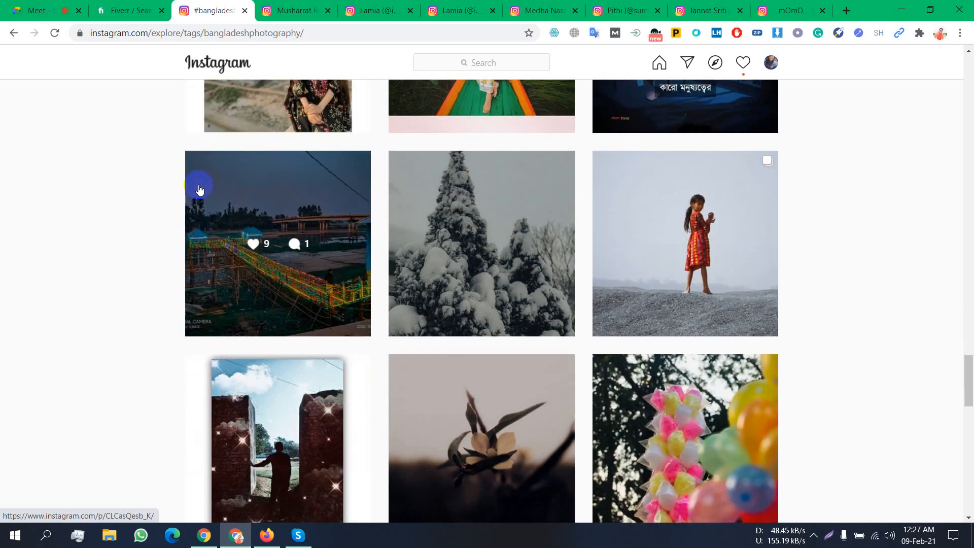
{"action": "scroll", "coordinate": [199, 189], "scroll_direction": "down", "scroll_amount": 10}
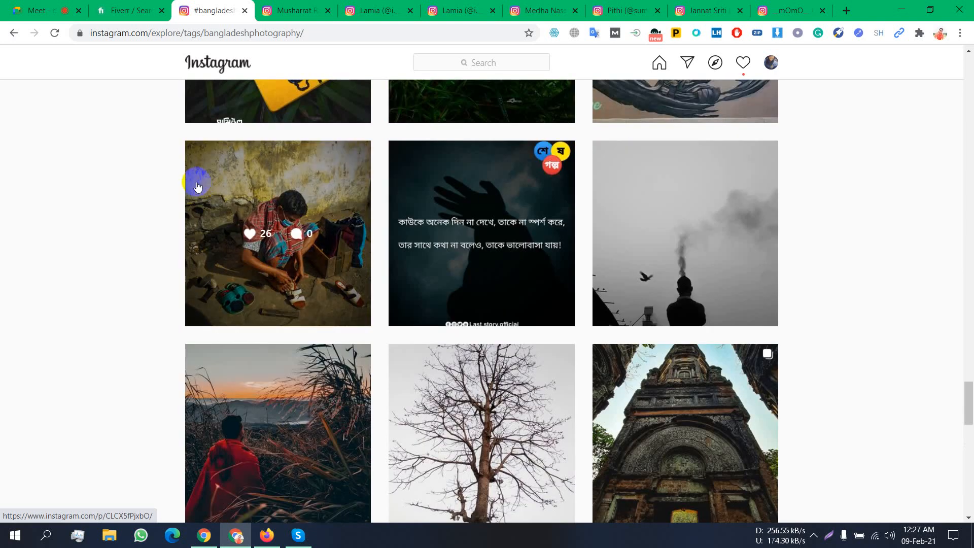
{"action": "scroll", "coordinate": [215, 193], "scroll_direction": "up", "scroll_amount": 6}
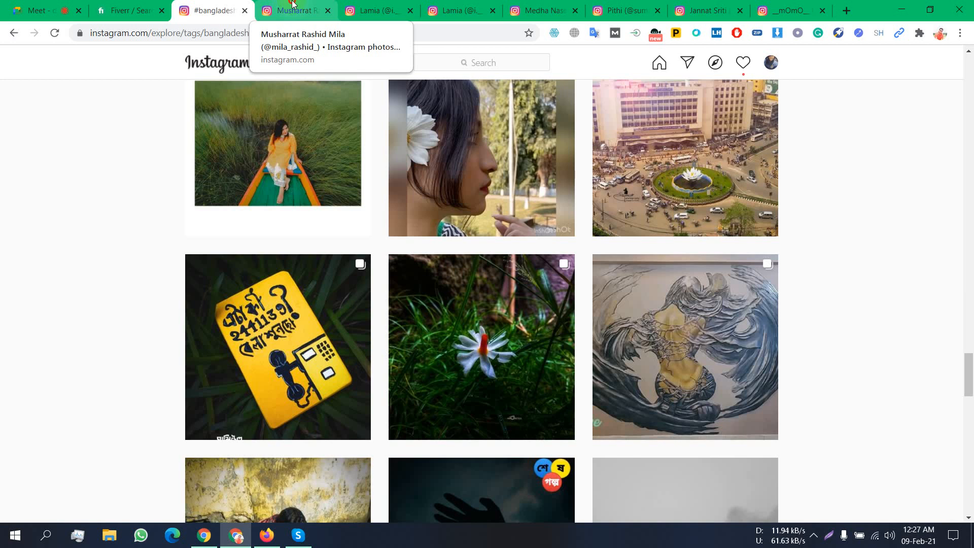
- Open the first saved creator's profile tab, briefly checking back on the hashtag photo page
{"action": "left_click", "coordinate": [293, 5]}
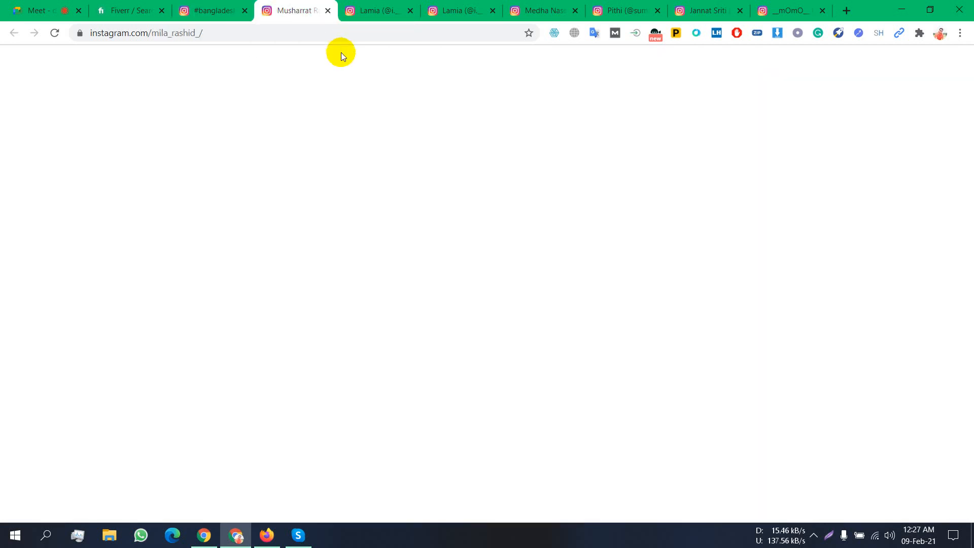
{"action": "left_click", "coordinate": [217, 9]}
{"action": "scroll", "coordinate": [283, 197], "scroll_direction": "up", "scroll_amount": 3}
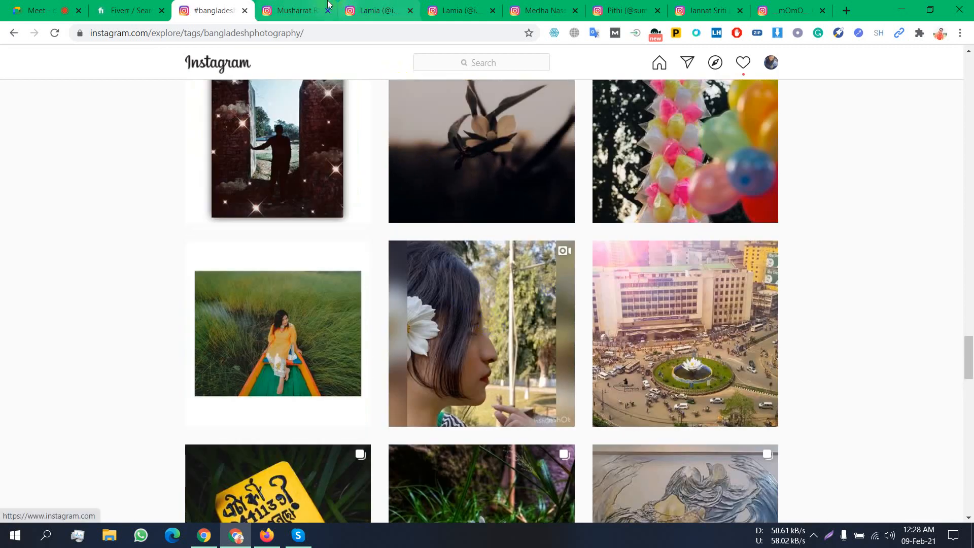
{"action": "left_click", "coordinate": [304, 9]}
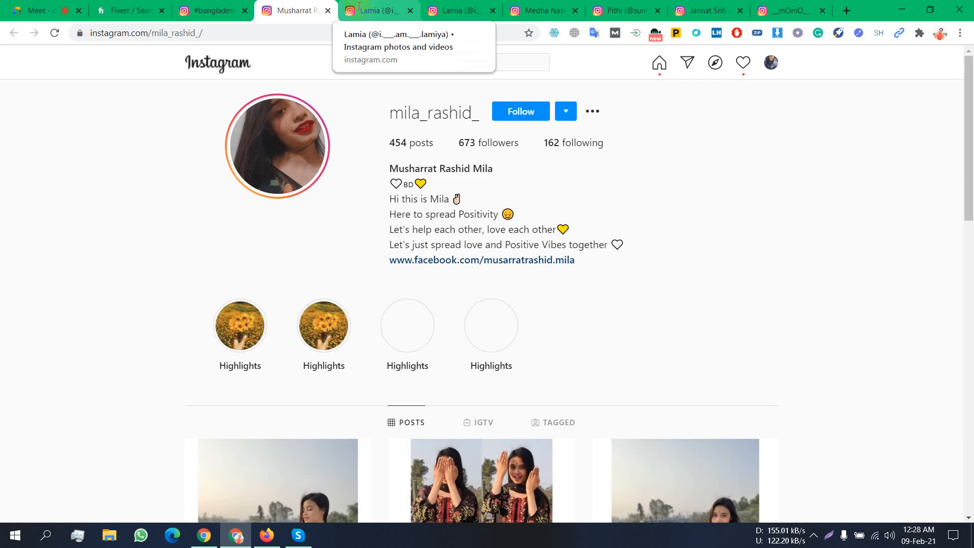
- Scroll down through this creator's post grid, then bring up the next creator's profile tab
{"action": "scroll", "coordinate": [528, 198], "scroll_direction": "down", "scroll_amount": 5}
{"action": "scroll", "coordinate": [529, 201], "scroll_direction": "down", "scroll_amount": 11}
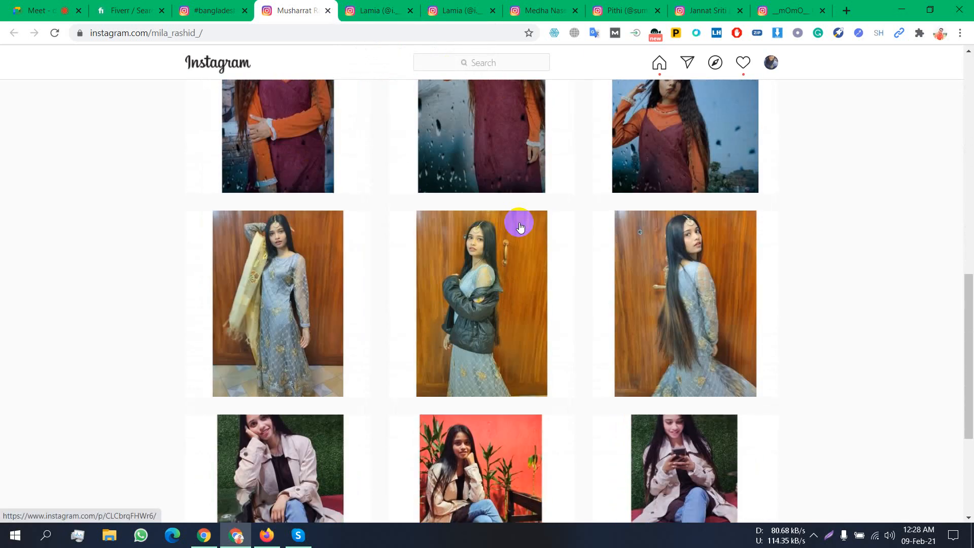
{"action": "scroll", "coordinate": [520, 229], "scroll_direction": "down", "scroll_amount": 6}
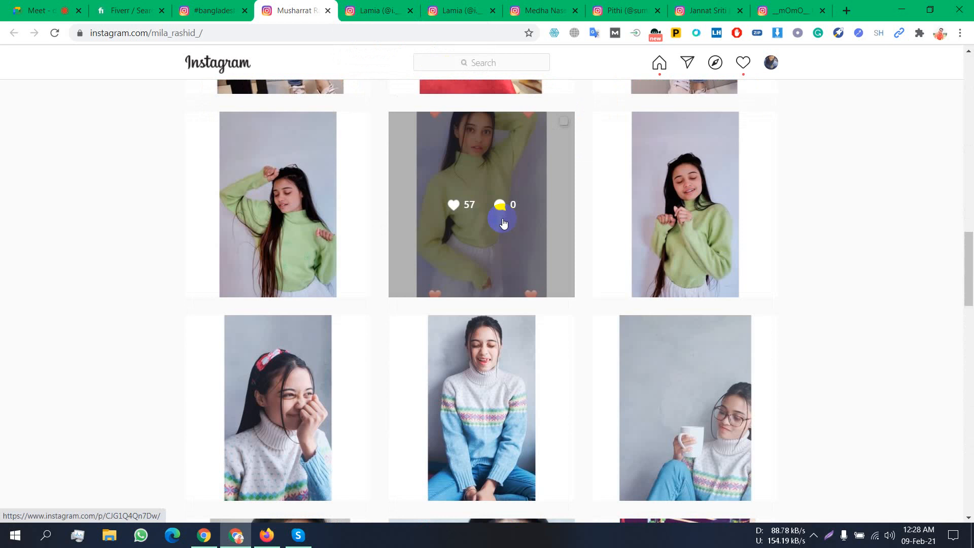
{"action": "scroll", "coordinate": [496, 225], "scroll_direction": "down", "scroll_amount": 11}
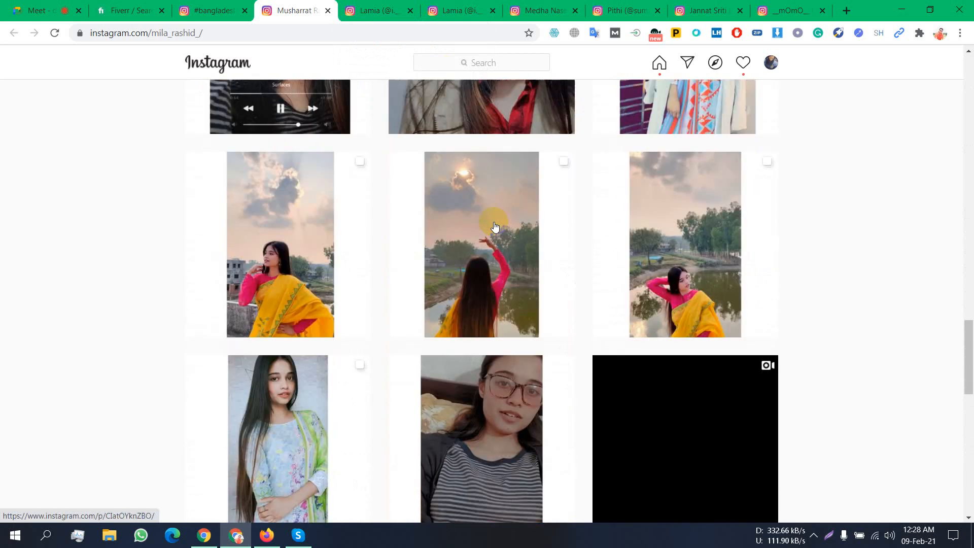
{"action": "scroll", "coordinate": [503, 259], "scroll_direction": "down", "scroll_amount": 12}
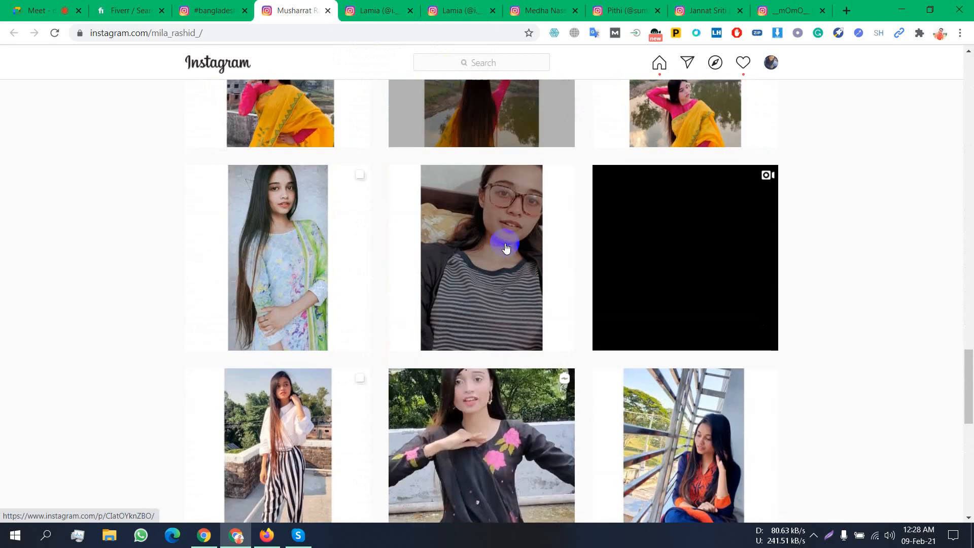
{"action": "scroll", "coordinate": [500, 266], "scroll_direction": "down", "scroll_amount": 3}
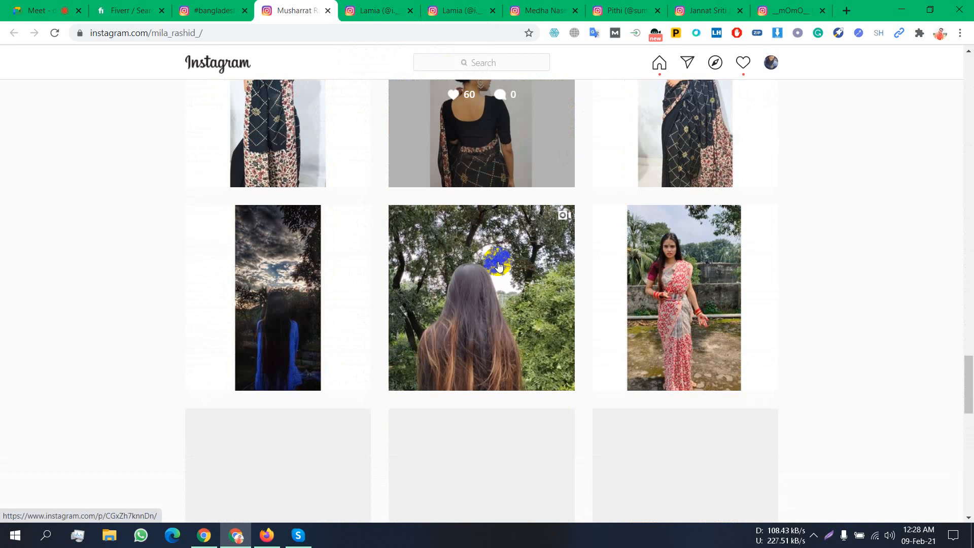
{"action": "scroll", "coordinate": [499, 266], "scroll_direction": "down", "scroll_amount": 9}
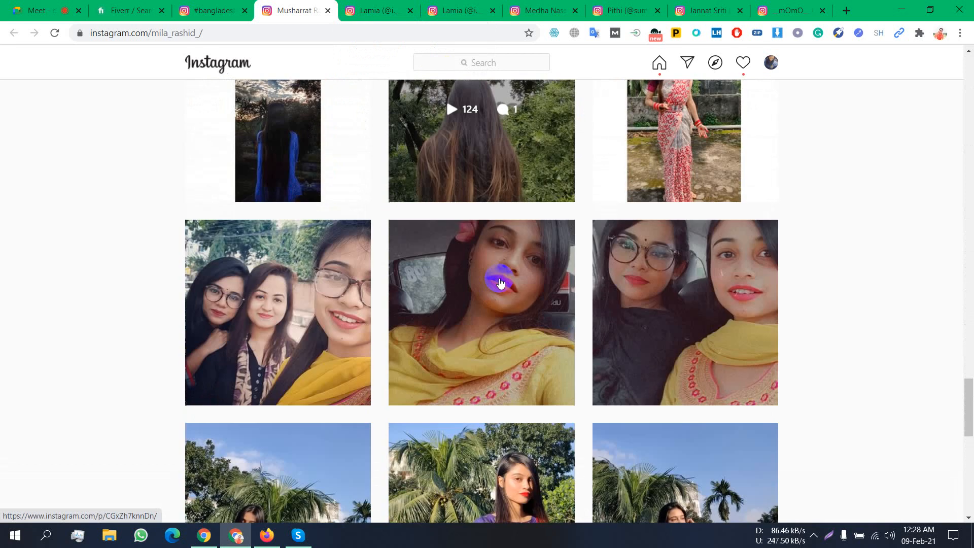
{"action": "scroll", "coordinate": [500, 280], "scroll_direction": "down", "scroll_amount": 8}
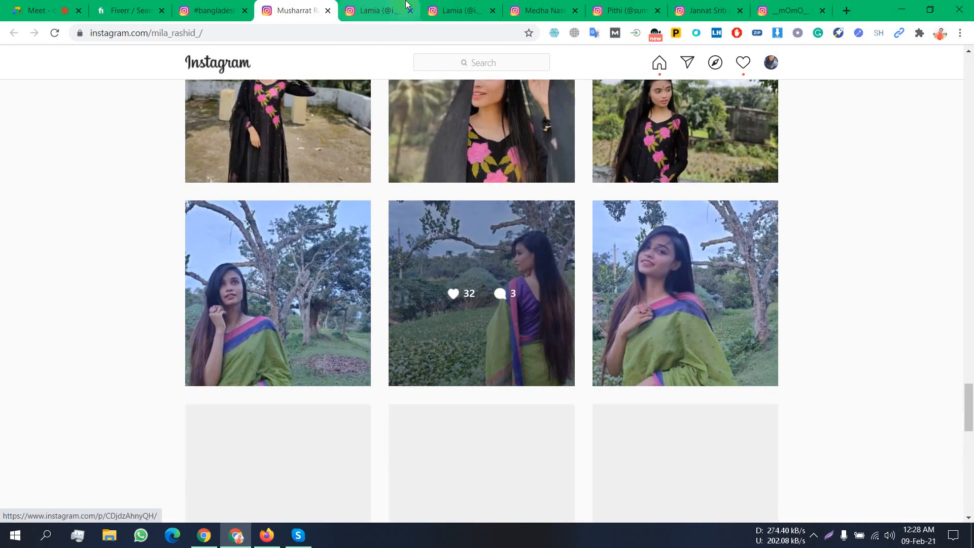
{"action": "left_click", "coordinate": [401, 6]}
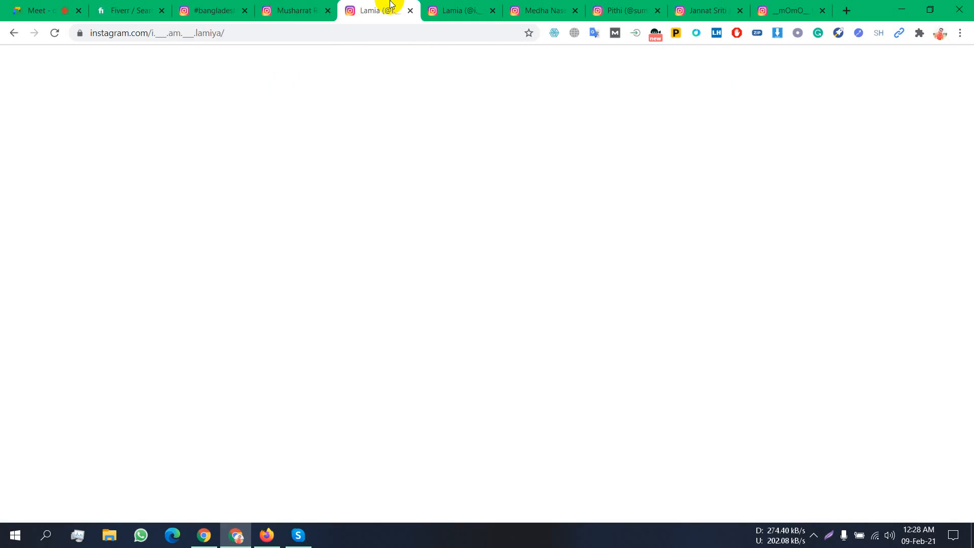
{"action": "scroll", "coordinate": [483, 165], "scroll_direction": "down", "scroll_amount": 4}
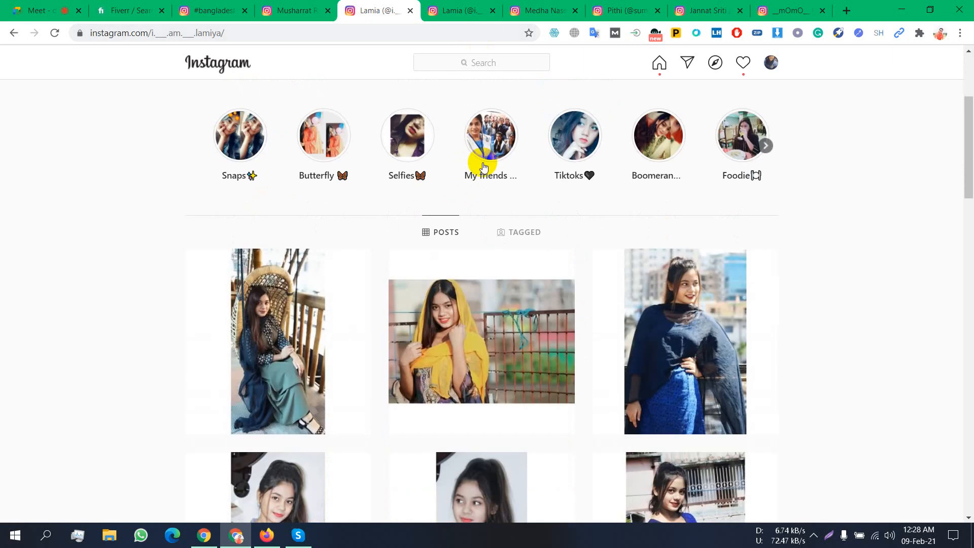
{"action": "scroll", "coordinate": [445, 175], "scroll_direction": "down", "scroll_amount": 6}
{"action": "scroll", "coordinate": [444, 173], "scroll_direction": "down", "scroll_amount": 11}
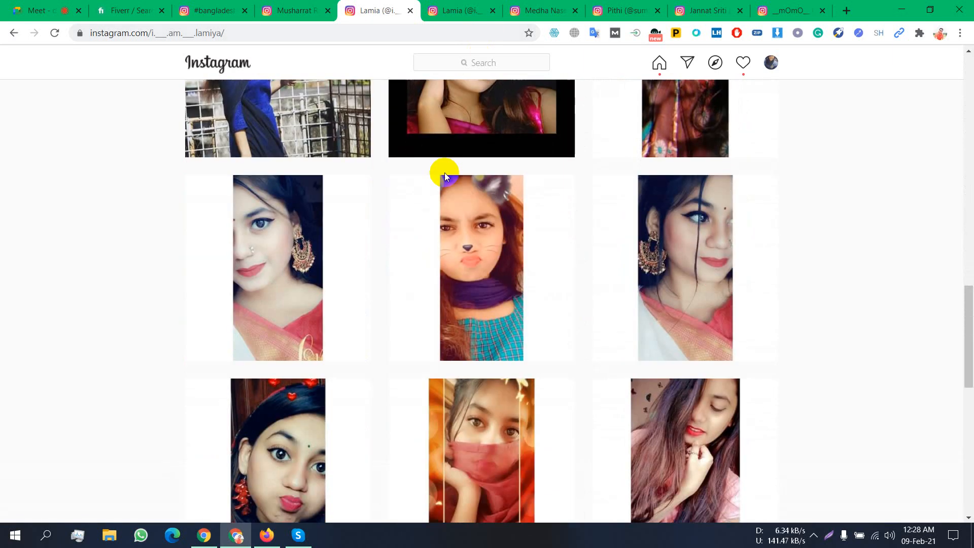
{"action": "scroll", "coordinate": [446, 178], "scroll_direction": "down", "scroll_amount": 14}
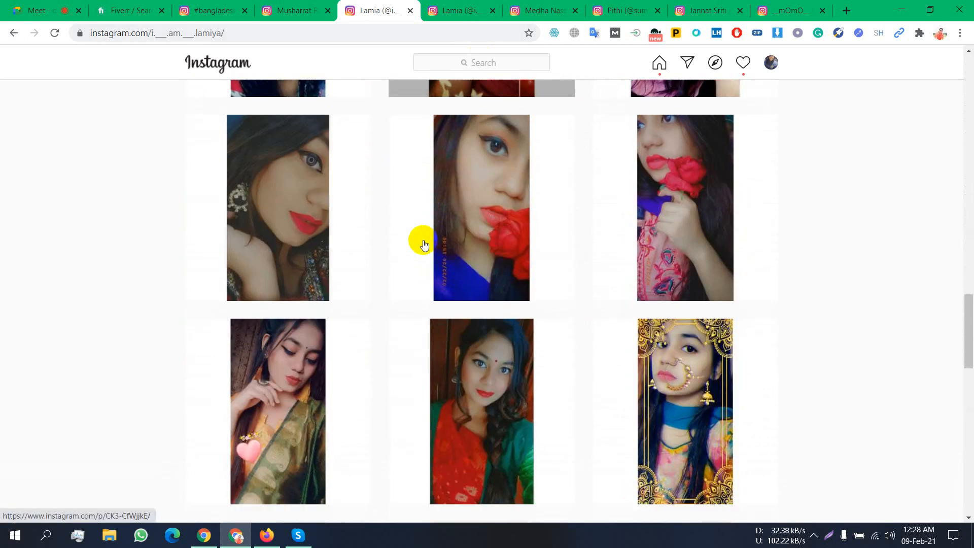
{"action": "scroll", "coordinate": [424, 244], "scroll_direction": "down", "scroll_amount": 8}
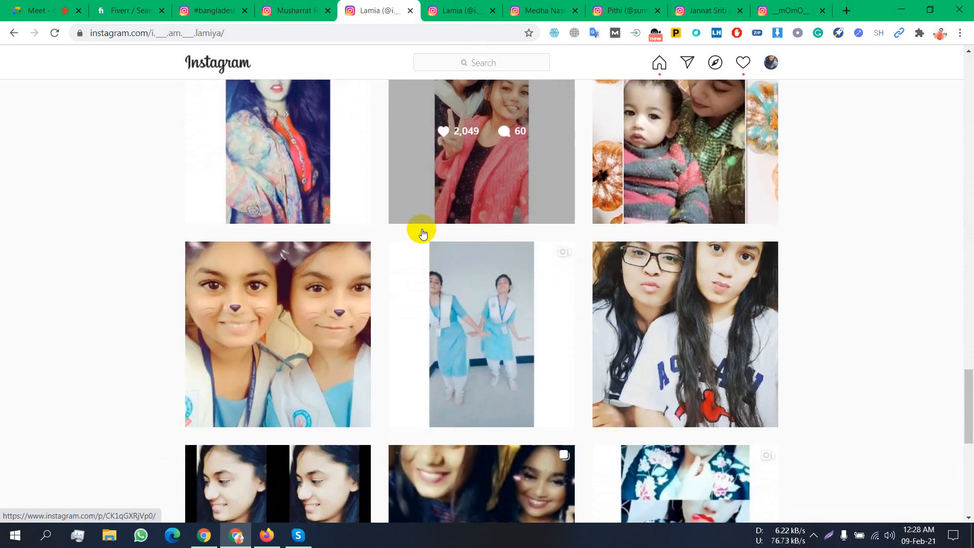
{"action": "scroll", "coordinate": [423, 235], "scroll_direction": "down", "scroll_amount": 8}
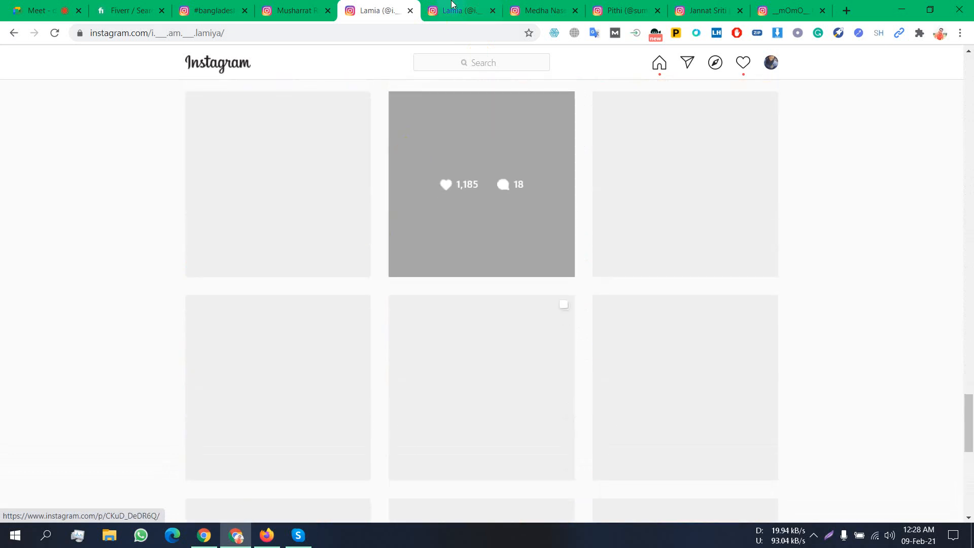
{"action": "left_click", "coordinate": [458, 10]}
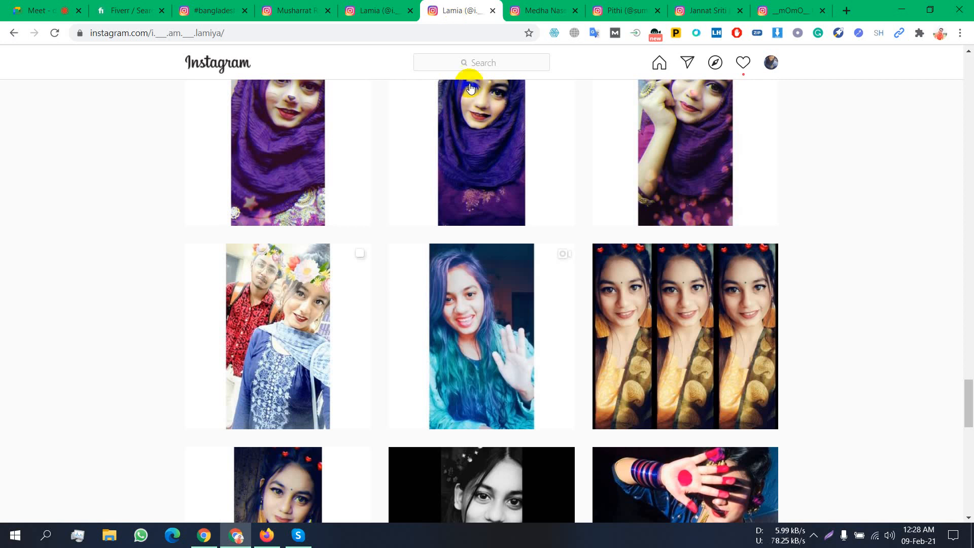
{"action": "scroll", "coordinate": [451, 325], "scroll_direction": "up", "scroll_amount": 15}
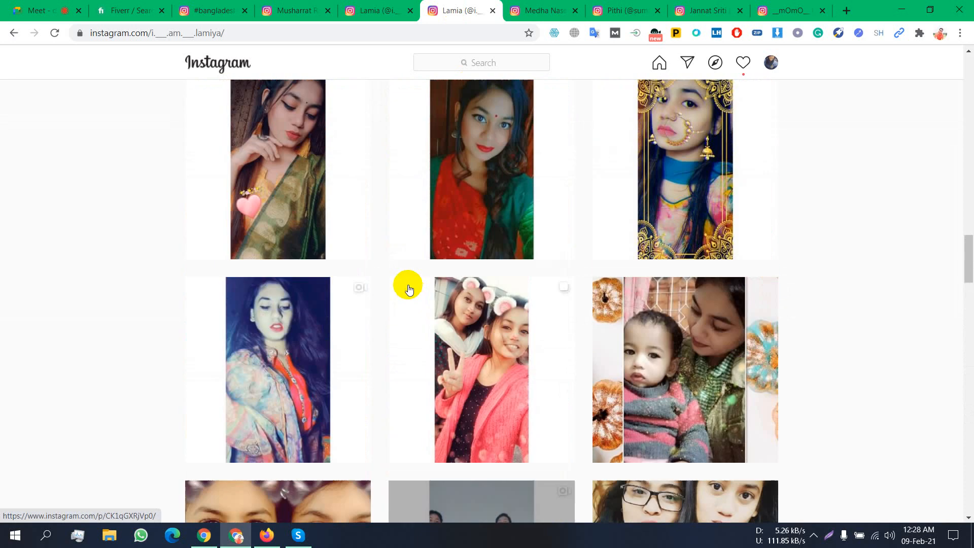
{"action": "scroll", "coordinate": [383, 288], "scroll_direction": "up", "scroll_amount": 15}
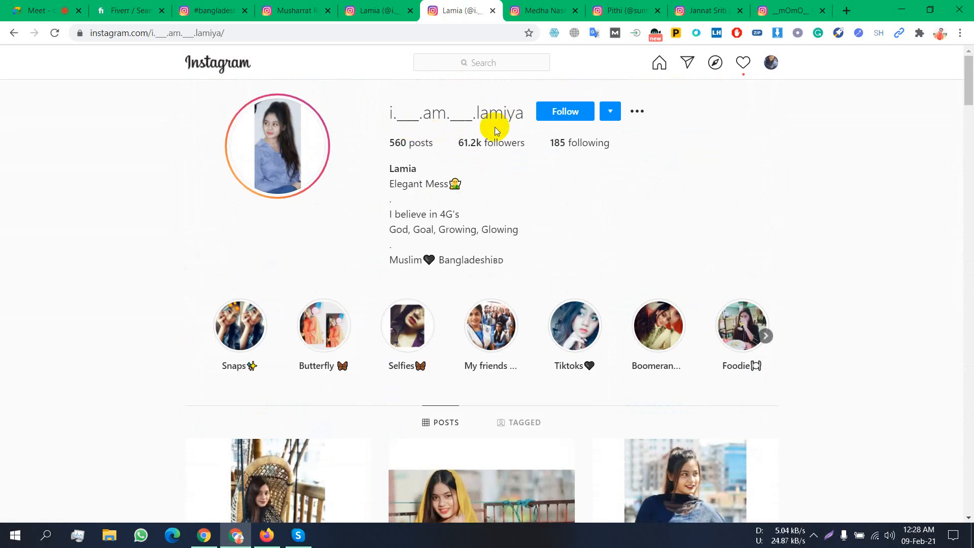
{"action": "scroll", "coordinate": [543, 187], "scroll_direction": "down", "scroll_amount": 10}
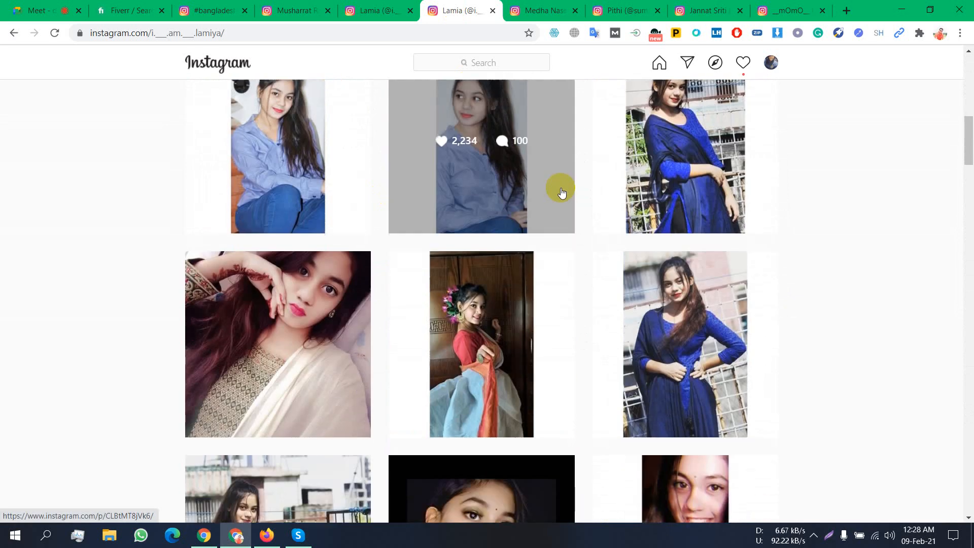
{"action": "scroll", "coordinate": [562, 191], "scroll_direction": "down", "scroll_amount": 10}
- Switch to the next creator's profile tab and scroll through its grid of saree photo posts
{"action": "left_click", "coordinate": [528, 4]}
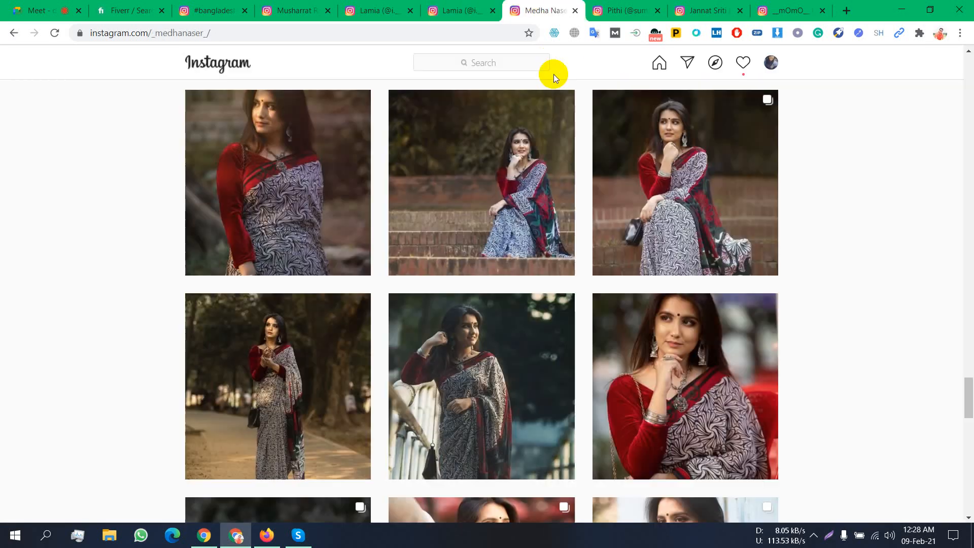
{"action": "scroll", "coordinate": [575, 192], "scroll_direction": "down", "scroll_amount": 10}
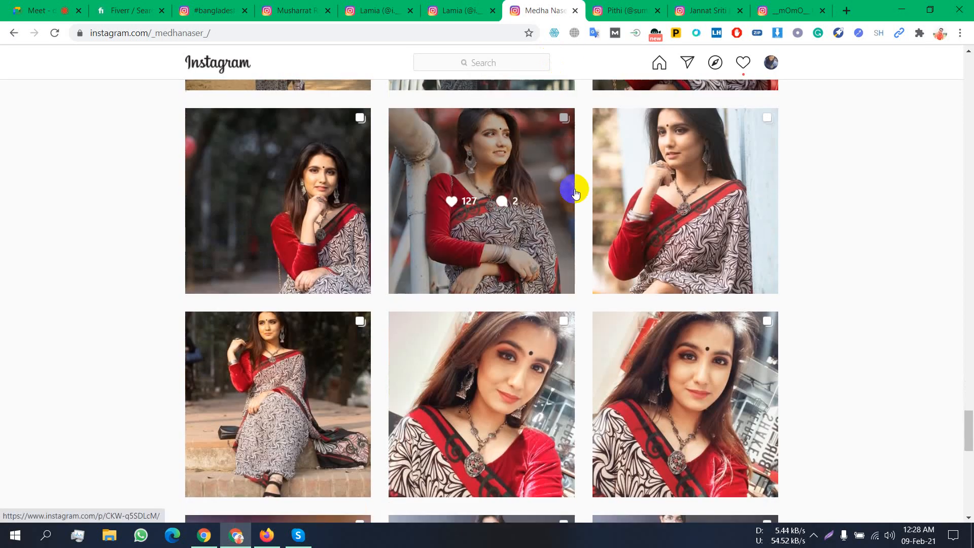
{"action": "scroll", "coordinate": [578, 188], "scroll_direction": "down", "scroll_amount": 7}
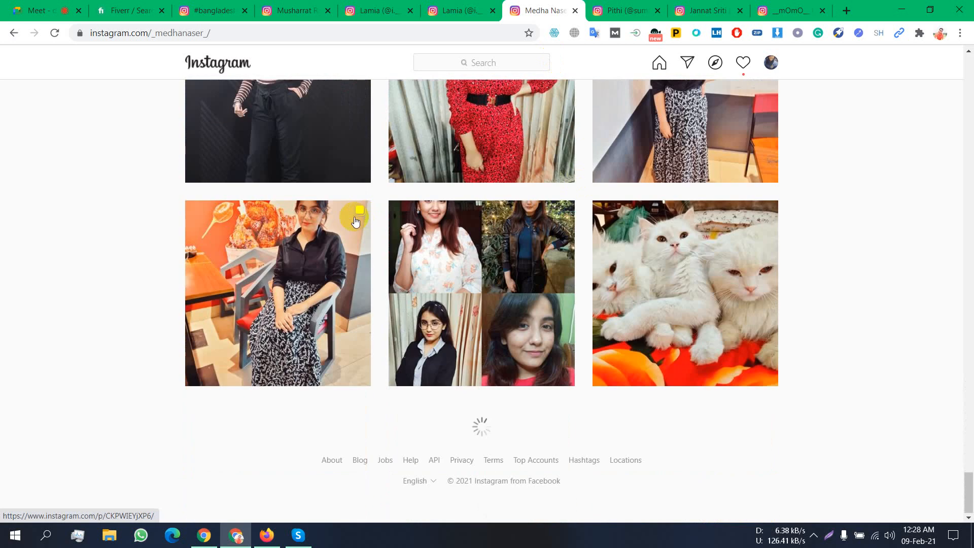
{"action": "scroll", "coordinate": [355, 222], "scroll_direction": "up", "scroll_amount": 3}
{"action": "scroll", "coordinate": [355, 221], "scroll_direction": "down", "scroll_amount": 3}
{"action": "left_click", "coordinate": [614, 4]}
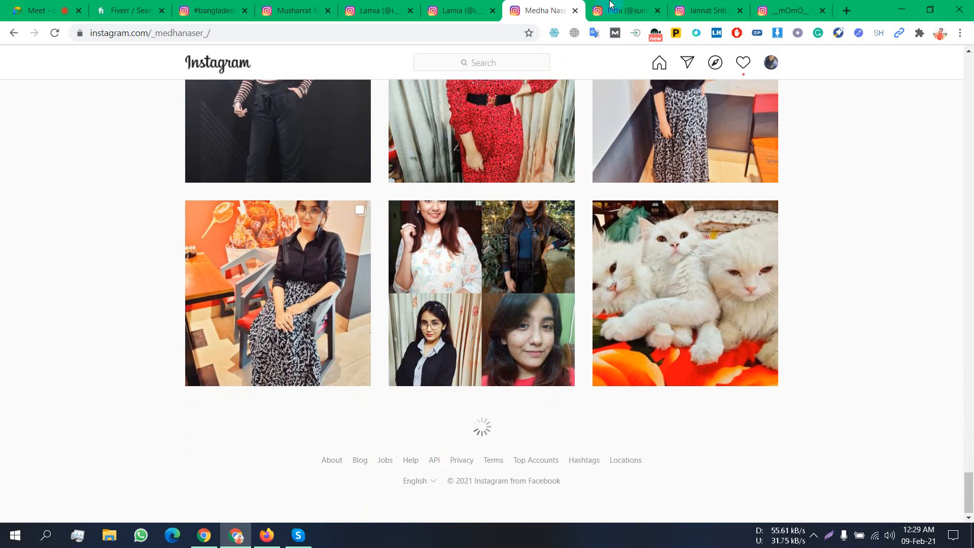
- Scroll the following creator's post grid to the bottom, then move to the next profile tab
{"action": "left_click", "coordinate": [604, 10]}
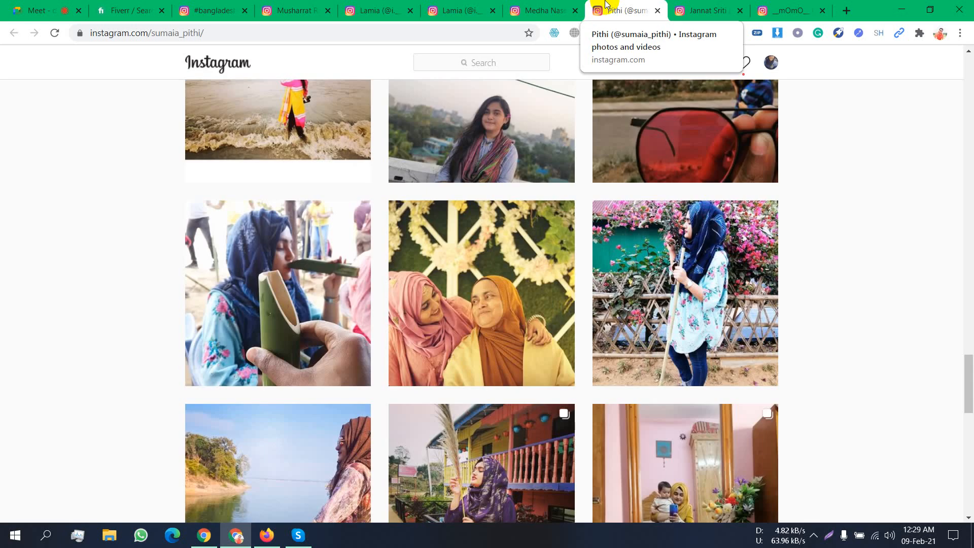
{"action": "scroll", "coordinate": [437, 264], "scroll_direction": "down", "scroll_amount": 8}
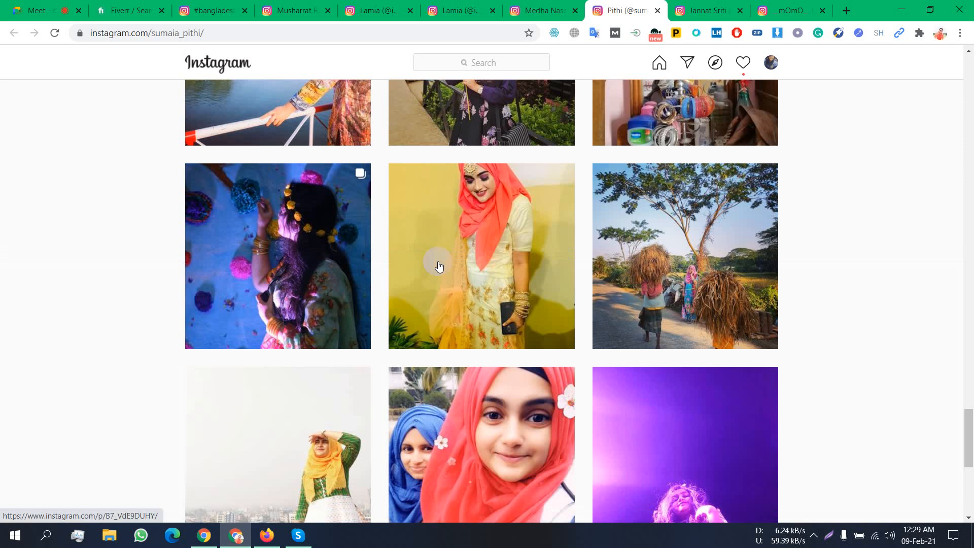
{"action": "scroll", "coordinate": [440, 267], "scroll_direction": "down", "scroll_amount": 5}
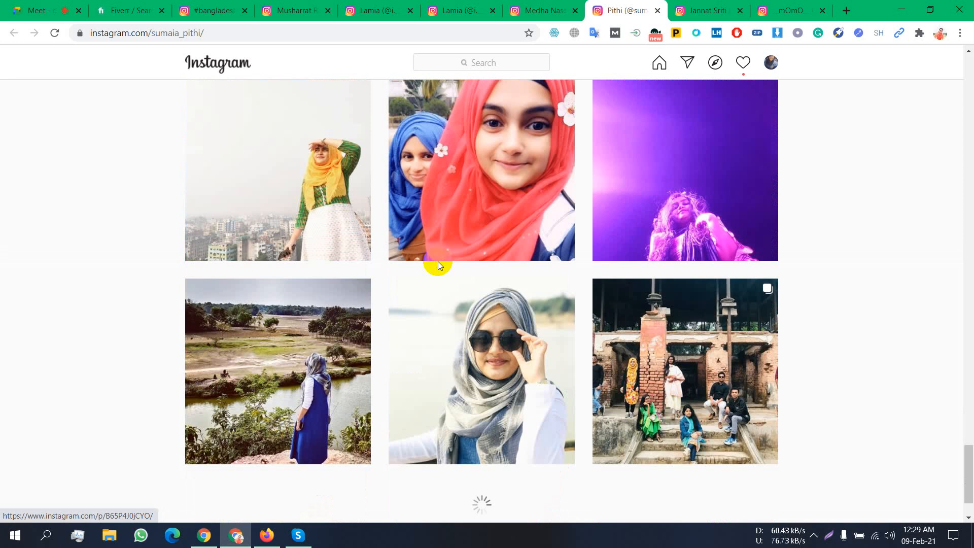
{"action": "scroll", "coordinate": [437, 261], "scroll_direction": "down", "scroll_amount": 2}
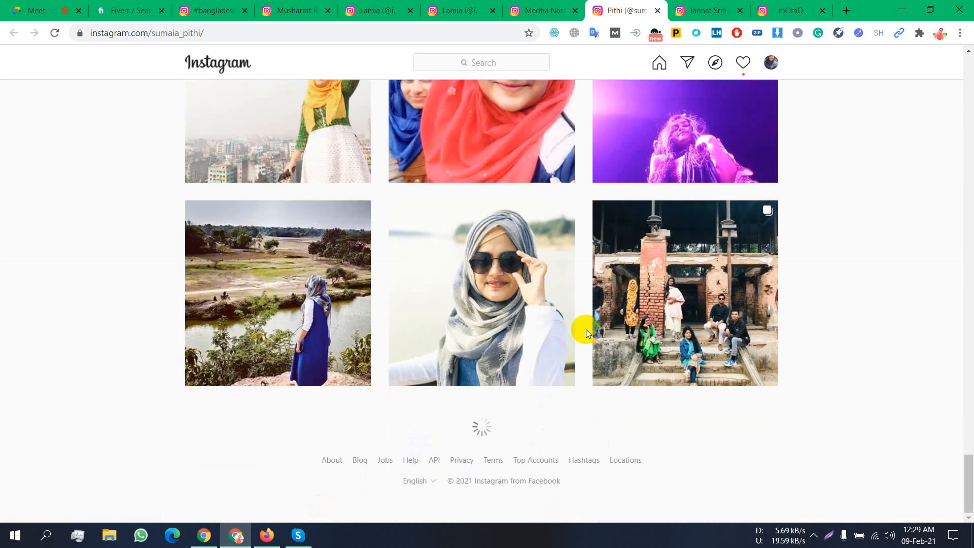
{"action": "left_click", "coordinate": [693, 6]}
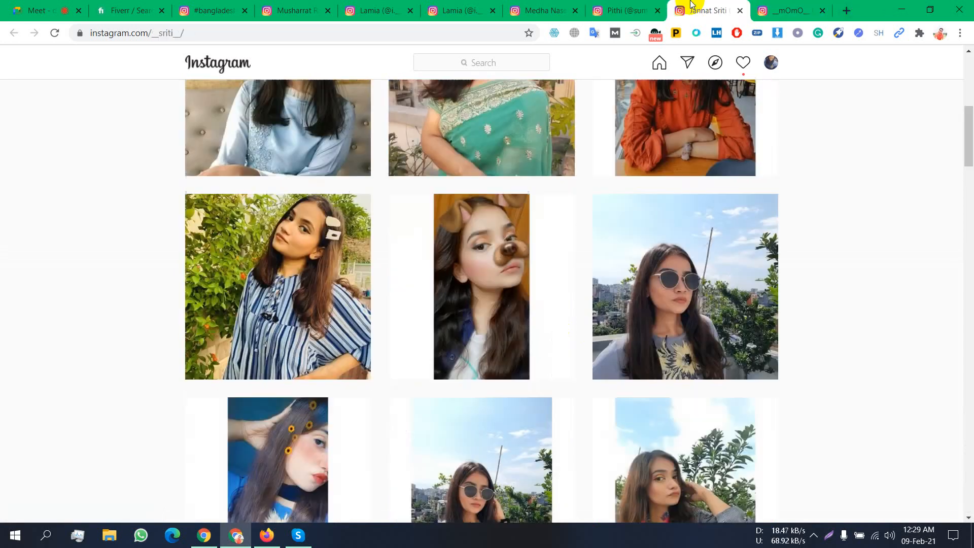
- Scroll up and down through this creator's whole post grid, then switch to the last profile tab
{"action": "scroll", "coordinate": [709, 177], "scroll_direction": "up", "scroll_amount": 3}
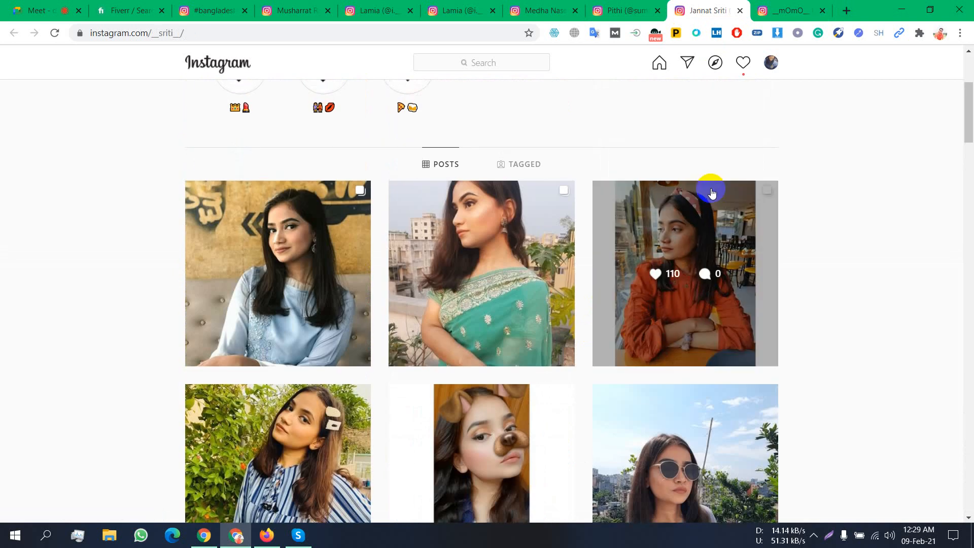
{"action": "scroll", "coordinate": [712, 194], "scroll_direction": "down", "scroll_amount": 10}
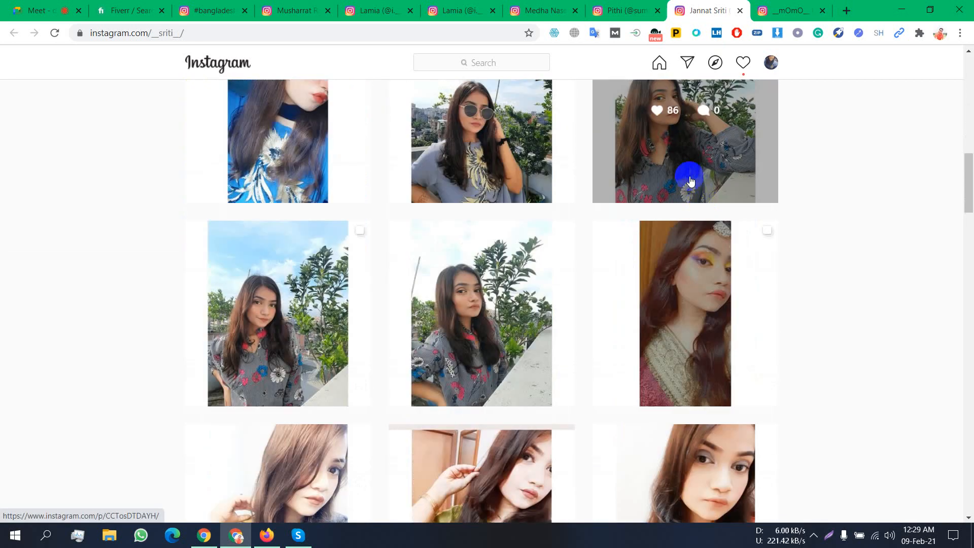
{"action": "scroll", "coordinate": [623, 218], "scroll_direction": "down", "scroll_amount": 10}
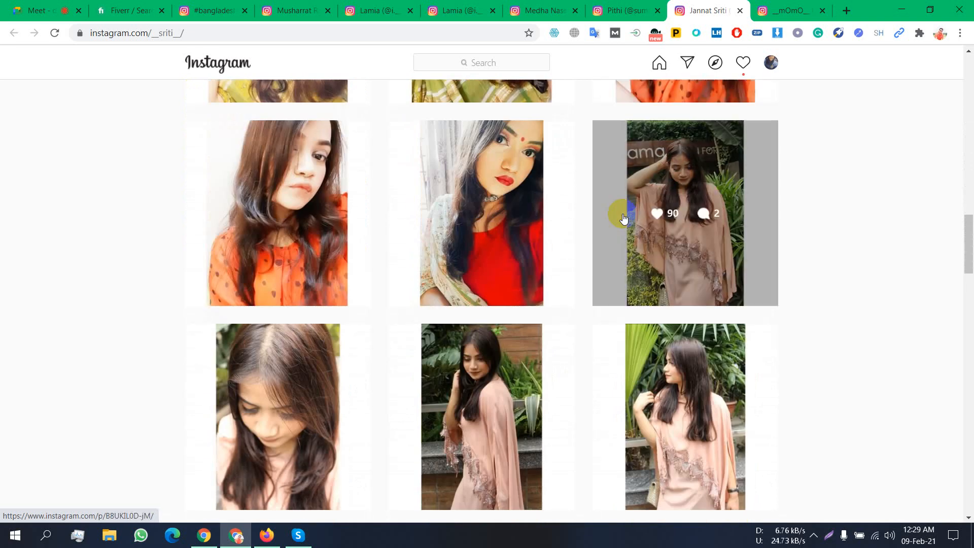
{"action": "scroll", "coordinate": [625, 218], "scroll_direction": "down", "scroll_amount": 4}
{"action": "scroll", "coordinate": [625, 219], "scroll_direction": "down", "scroll_amount": 12}
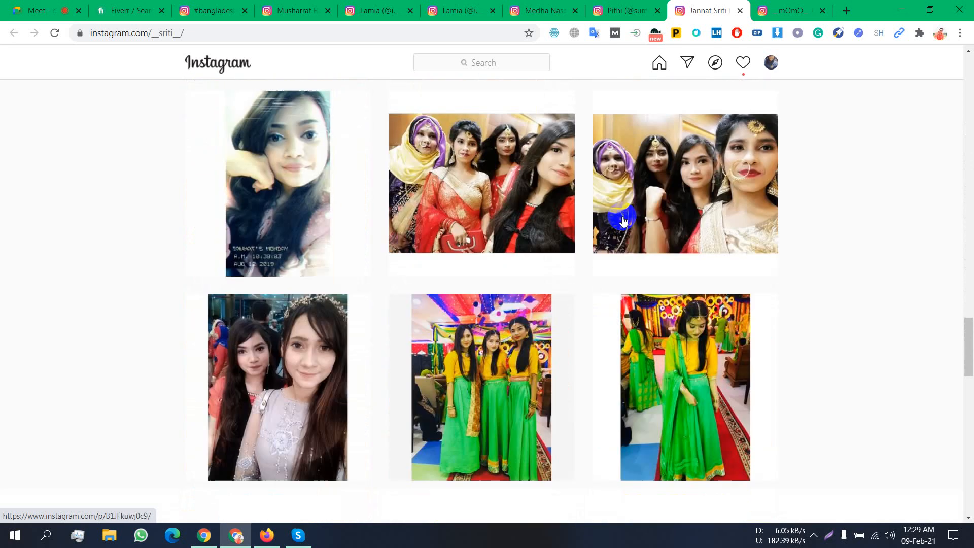
{"action": "scroll", "coordinate": [624, 221], "scroll_direction": "down", "scroll_amount": 7}
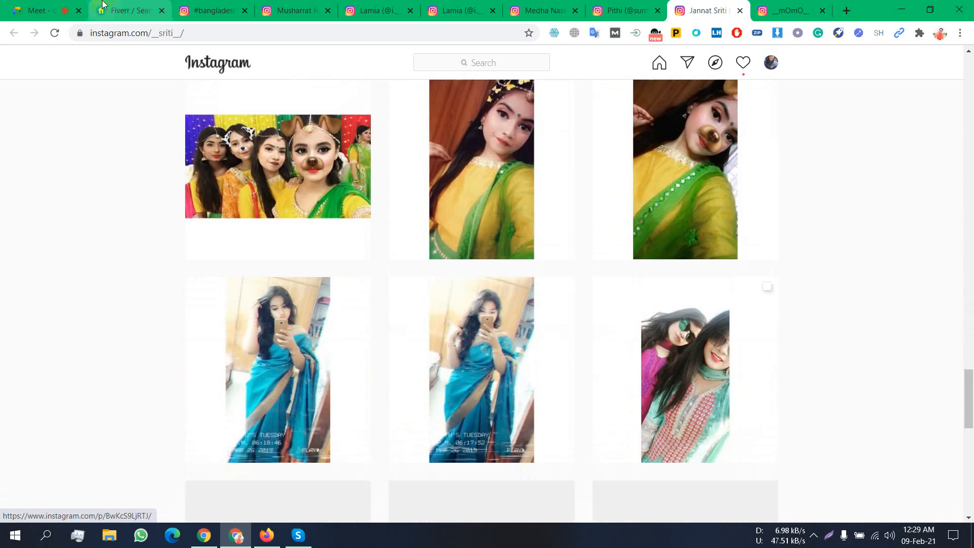
{"action": "scroll", "coordinate": [69, 118], "scroll_direction": "down", "scroll_amount": 4}
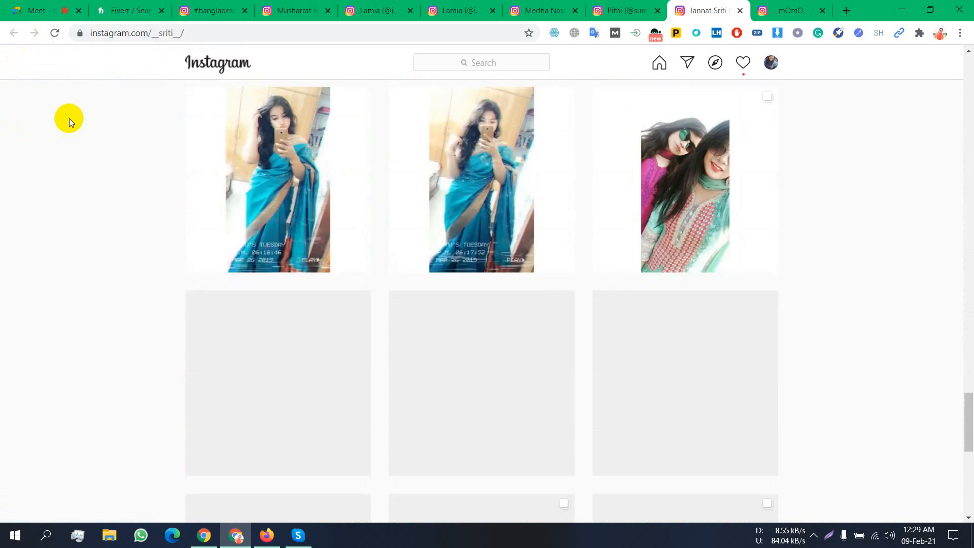
{"action": "scroll", "coordinate": [413, 245], "scroll_direction": "up", "scroll_amount": 5}
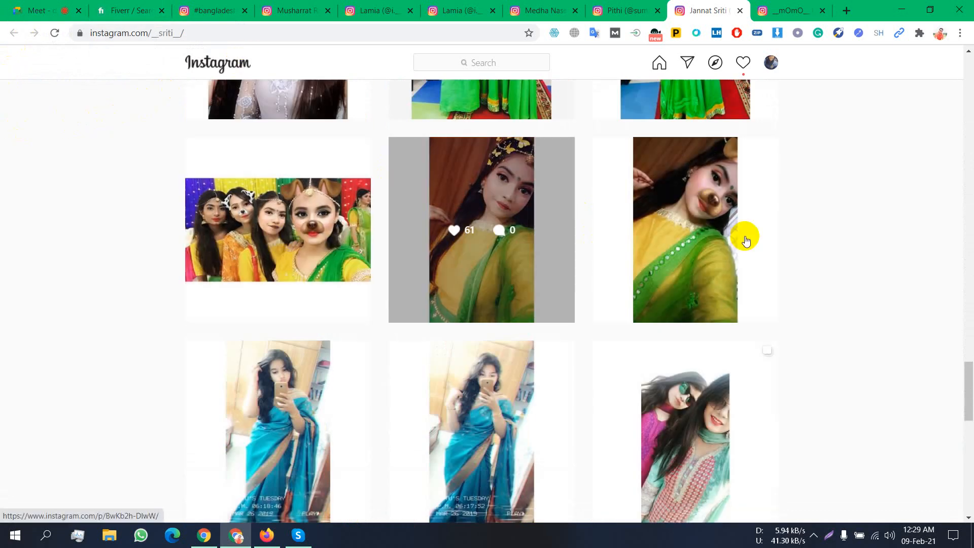
{"action": "scroll", "coordinate": [575, 274], "scroll_direction": "up", "scroll_amount": 2}
{"action": "scroll", "coordinate": [575, 274], "scroll_direction": "up", "scroll_amount": 3}
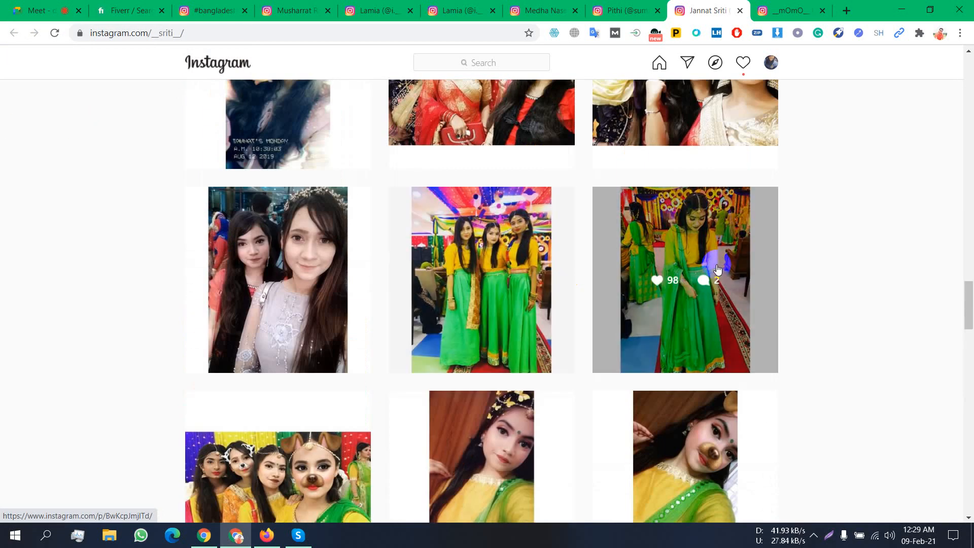
{"action": "scroll", "coordinate": [720, 269], "scroll_direction": "down", "scroll_amount": 20}
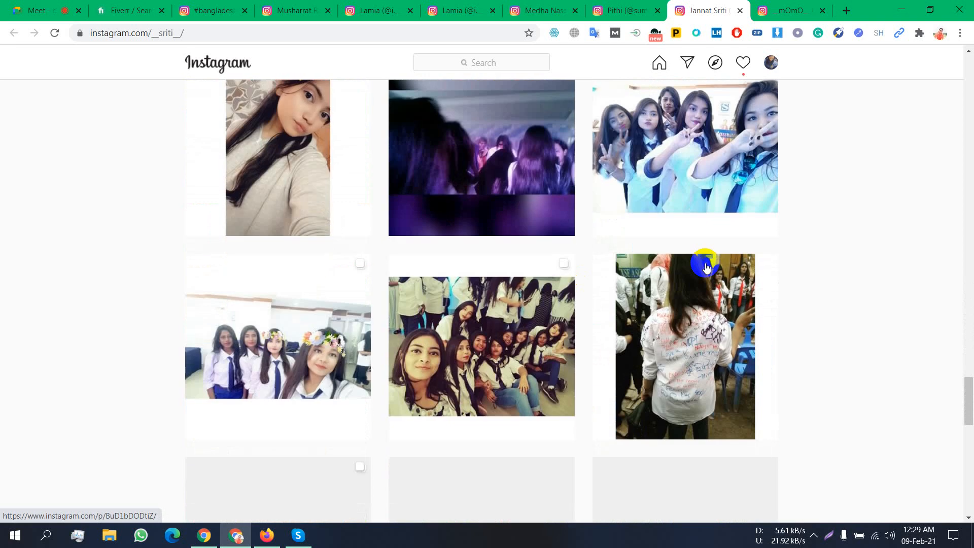
{"action": "scroll", "coordinate": [705, 269], "scroll_direction": "down", "scroll_amount": 2}
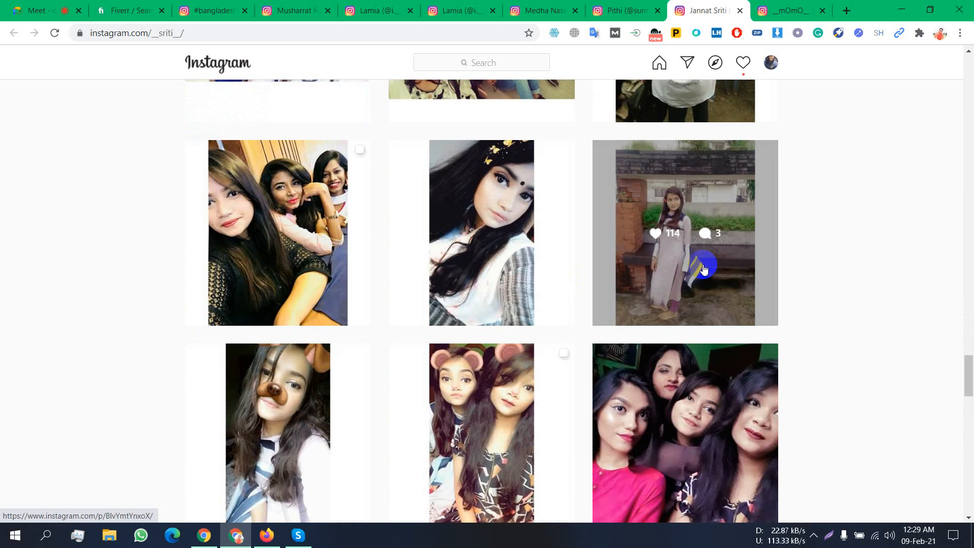
{"action": "scroll", "coordinate": [704, 269], "scroll_direction": "down", "scroll_amount": 5}
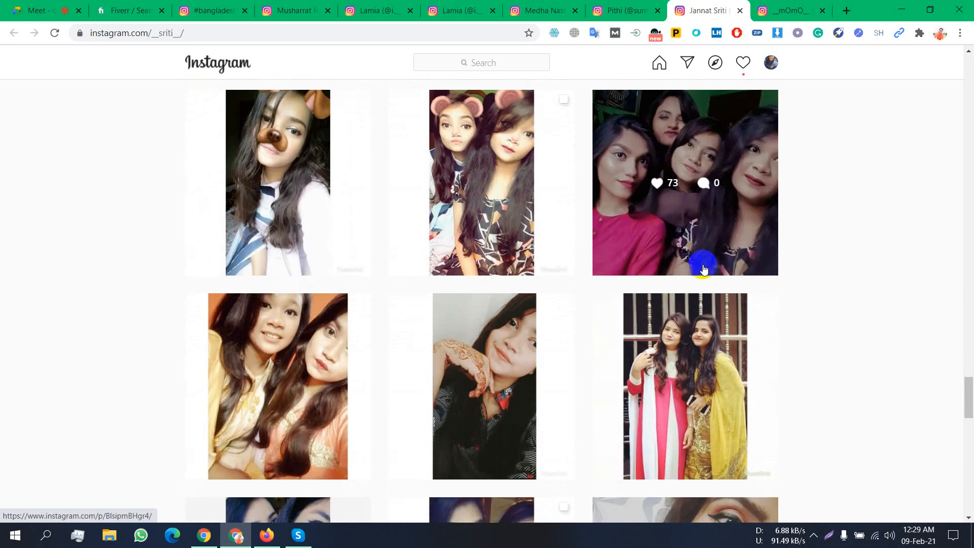
{"action": "scroll", "coordinate": [704, 269], "scroll_direction": "down", "scroll_amount": 2}
{"action": "scroll", "coordinate": [704, 269], "scroll_direction": "down", "scroll_amount": 15}
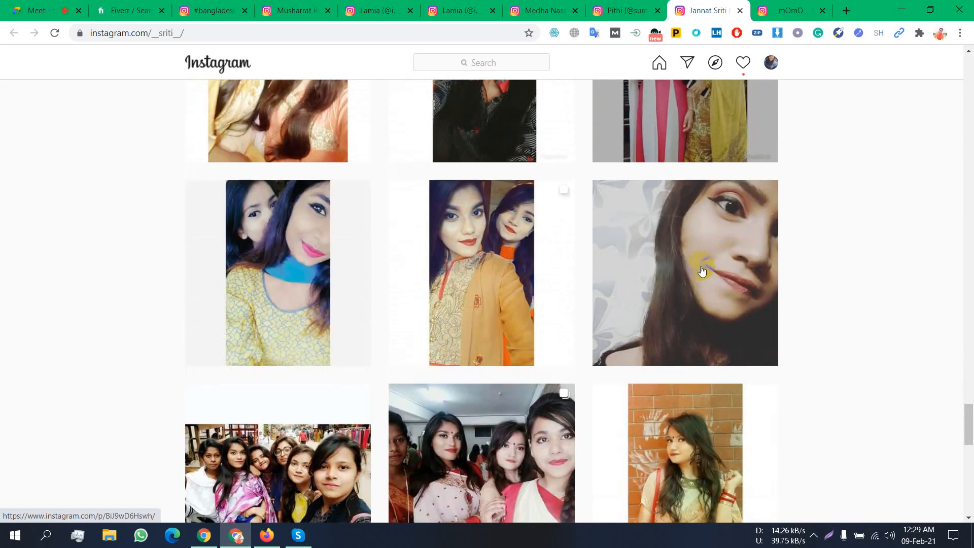
{"action": "scroll", "coordinate": [703, 271], "scroll_direction": "down", "scroll_amount": 5}
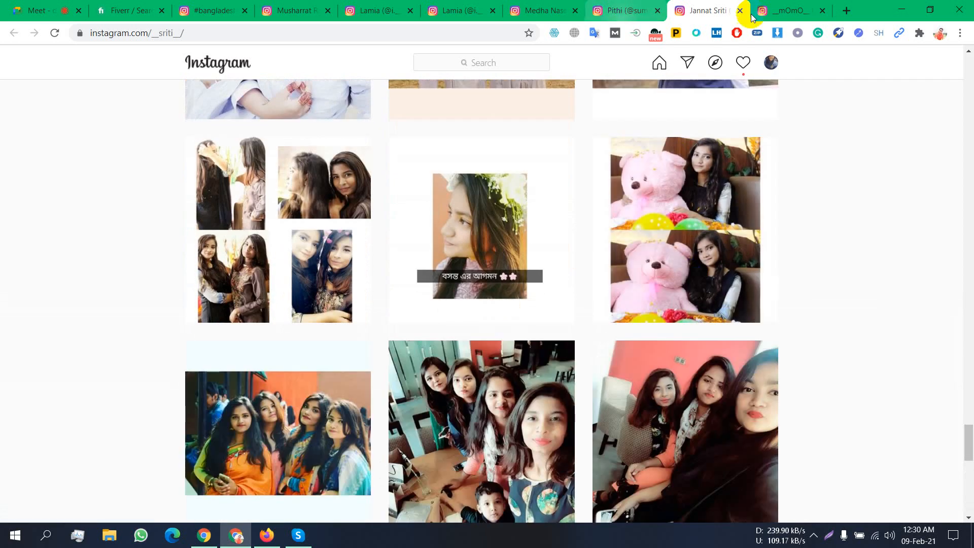
{"action": "left_click", "coordinate": [779, 7]}
- Scroll the rose-photo creator's grid to the end, then return to an earlier creator's profile tab
{"action": "scroll", "coordinate": [689, 200], "scroll_direction": "down", "scroll_amount": 8}
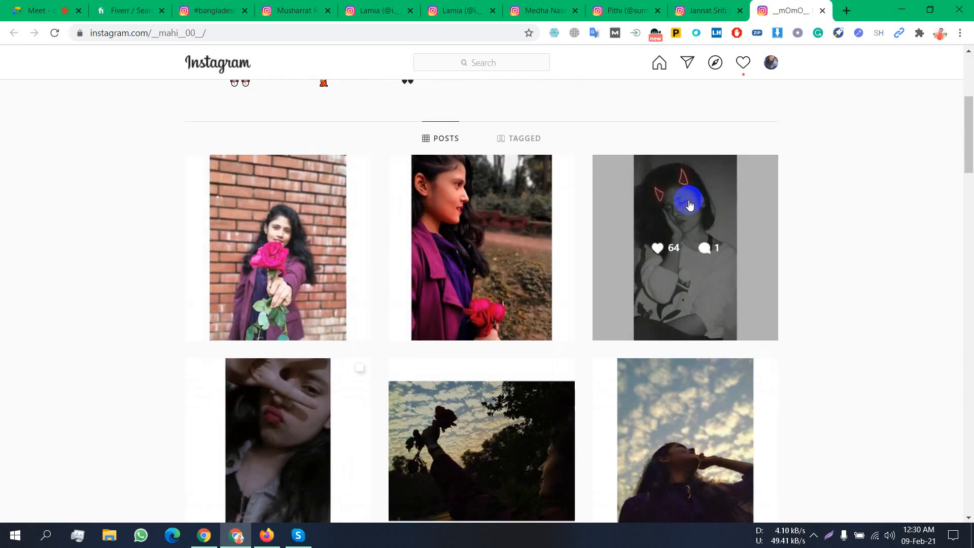
{"action": "scroll", "coordinate": [689, 204], "scroll_direction": "down", "scroll_amount": 10}
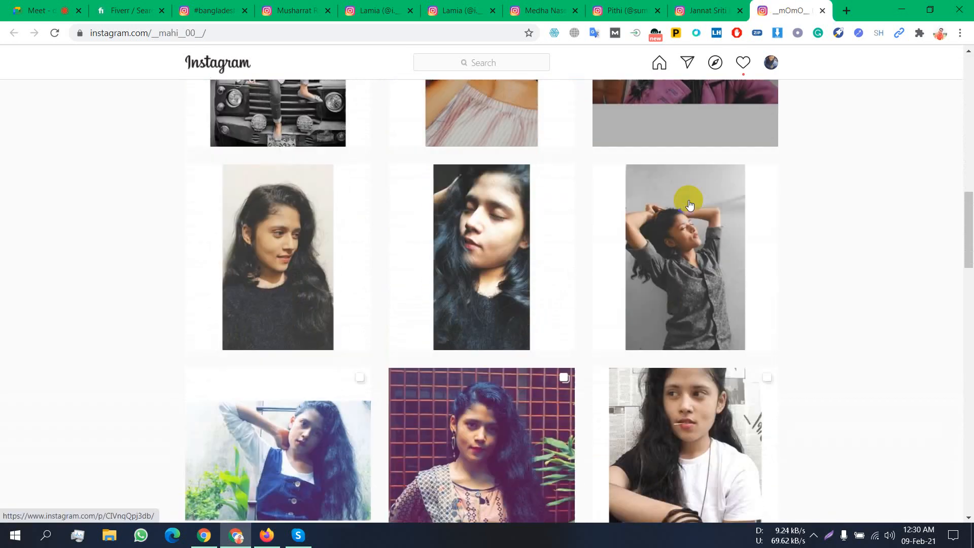
{"action": "scroll", "coordinate": [689, 204], "scroll_direction": "down", "scroll_amount": 10}
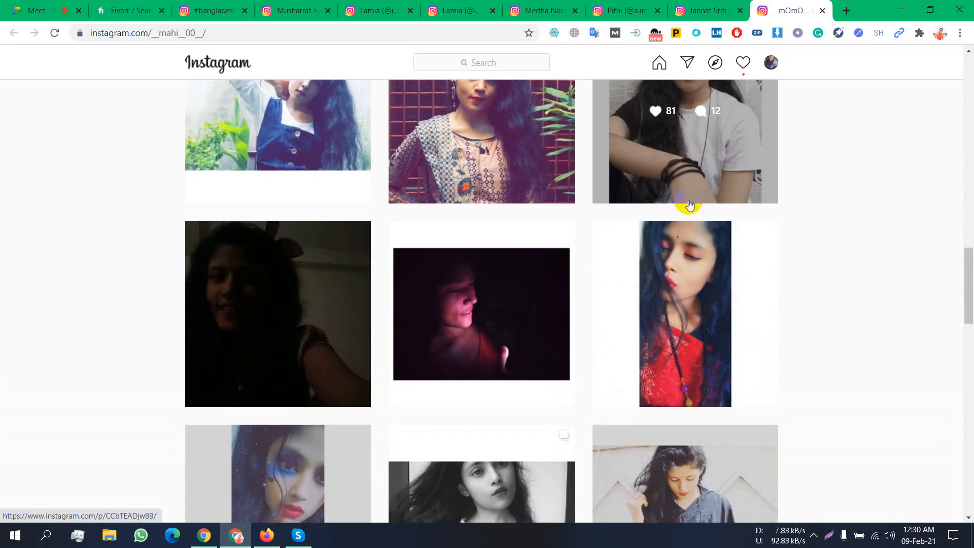
{"action": "scroll", "coordinate": [689, 204], "scroll_direction": "down", "scroll_amount": 10}
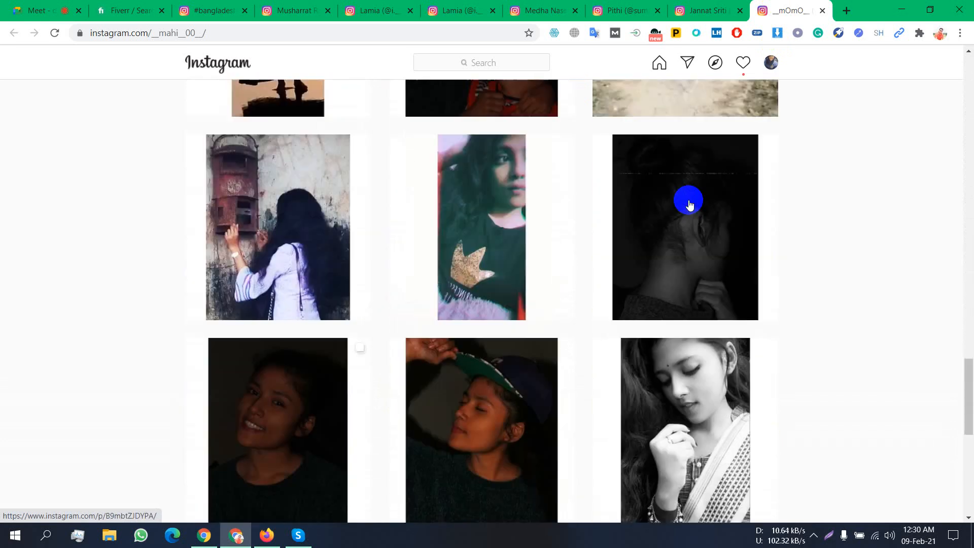
{"action": "scroll", "coordinate": [689, 204], "scroll_direction": "down", "scroll_amount": 4}
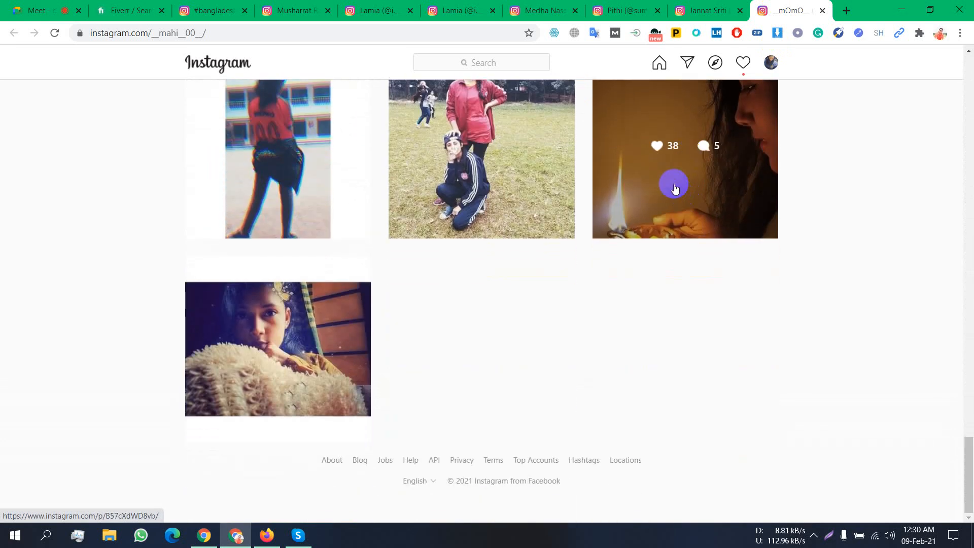
{"action": "left_click", "coordinate": [390, 15]}
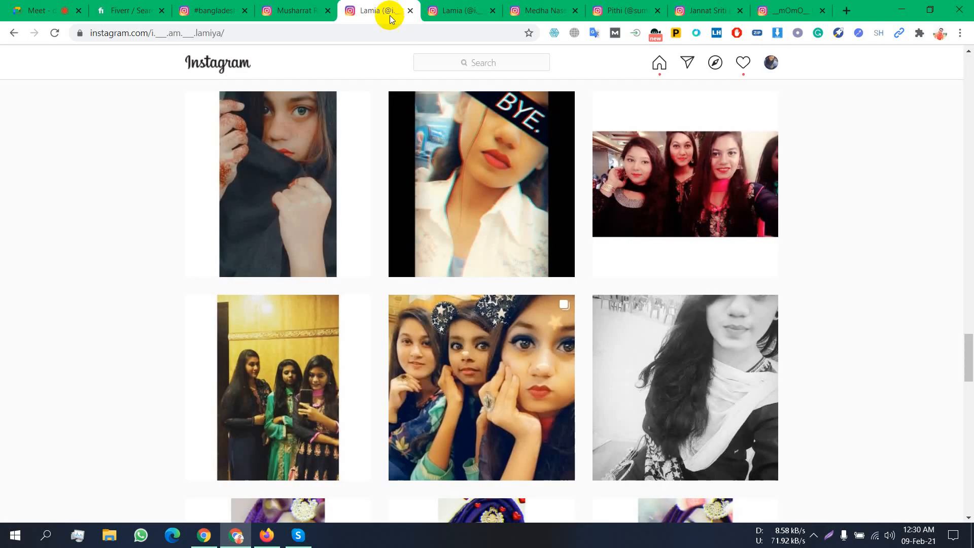
- Scroll far down this creator's grid past the purple hijab photos to load older portrait and group posts
{"action": "scroll", "coordinate": [427, 276], "scroll_direction": "down", "scroll_amount": 6}
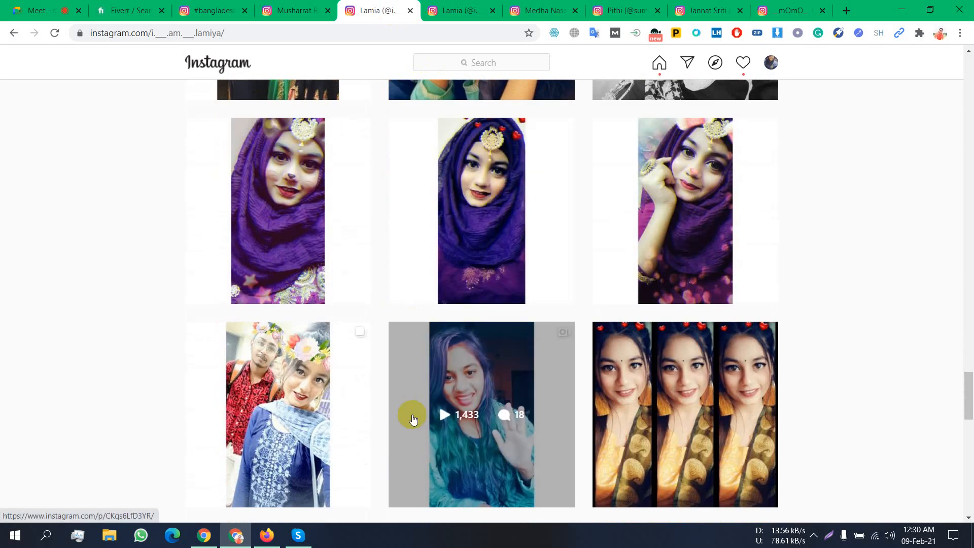
{"action": "scroll", "coordinate": [404, 391], "scroll_direction": "down", "scroll_amount": 8}
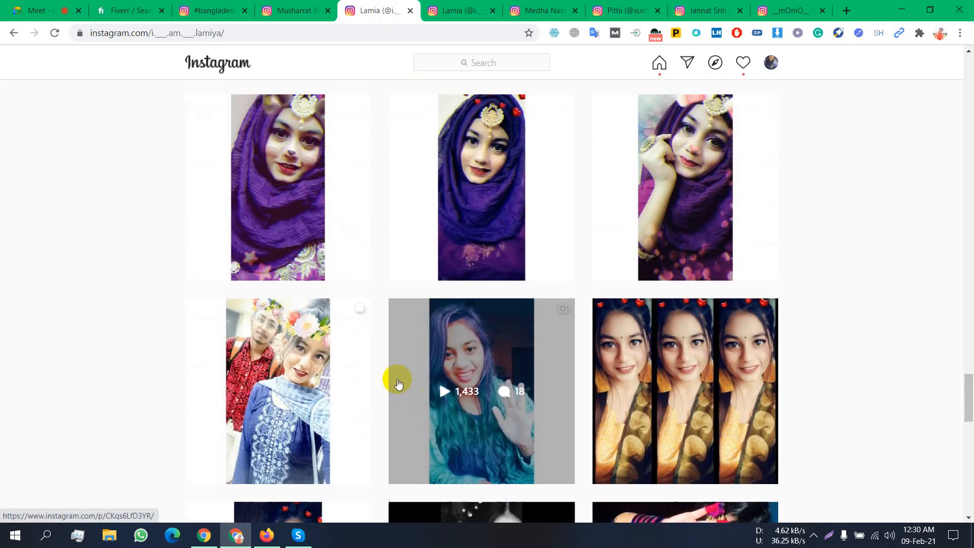
{"action": "scroll", "coordinate": [399, 384], "scroll_direction": "down", "scroll_amount": 10}
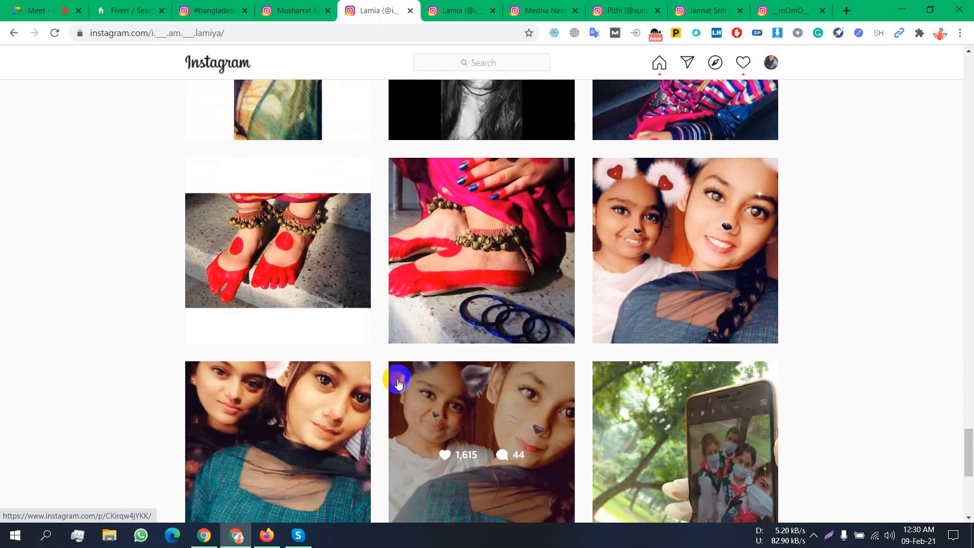
{"action": "scroll", "coordinate": [398, 381], "scroll_direction": "down", "scroll_amount": 10}
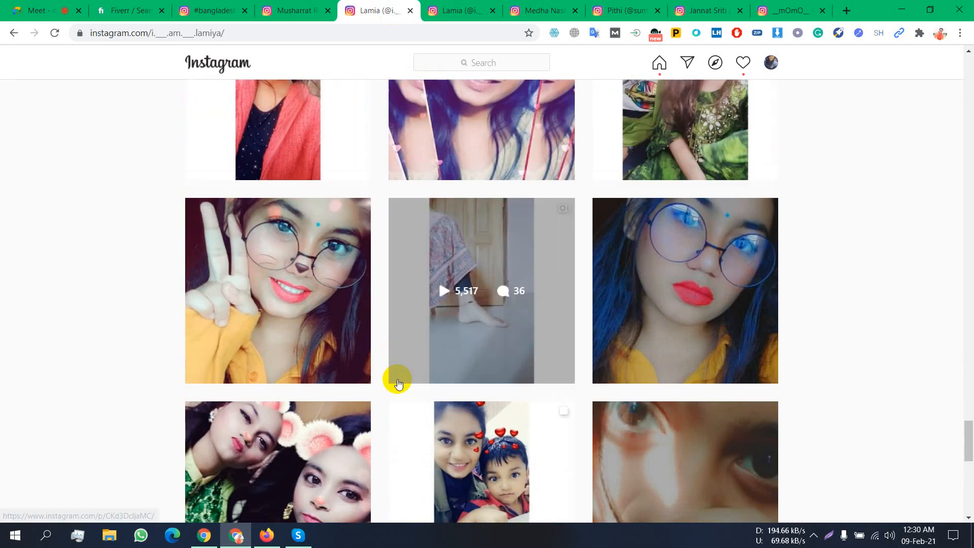
{"action": "scroll", "coordinate": [398, 384], "scroll_direction": "down", "scroll_amount": 10}
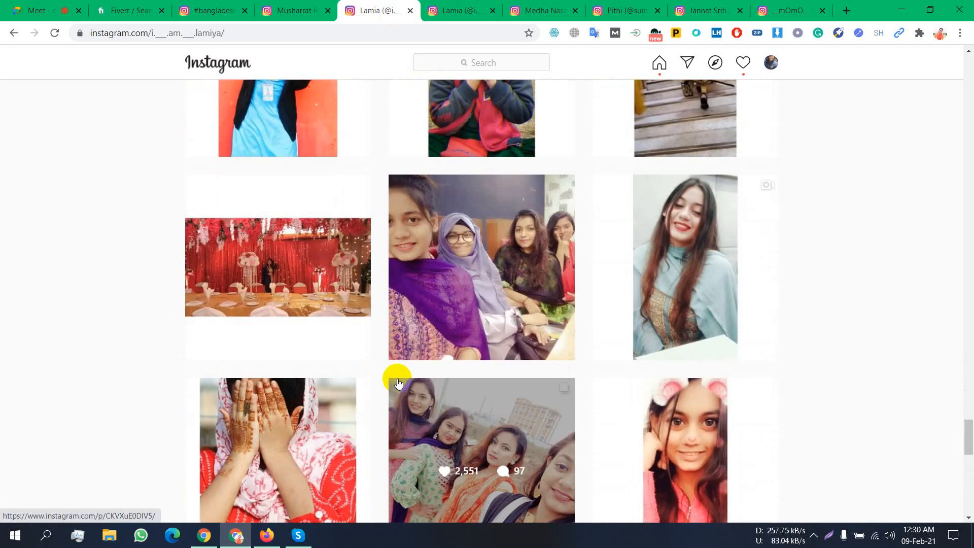
{"action": "scroll", "coordinate": [396, 381], "scroll_direction": "down", "scroll_amount": 10}
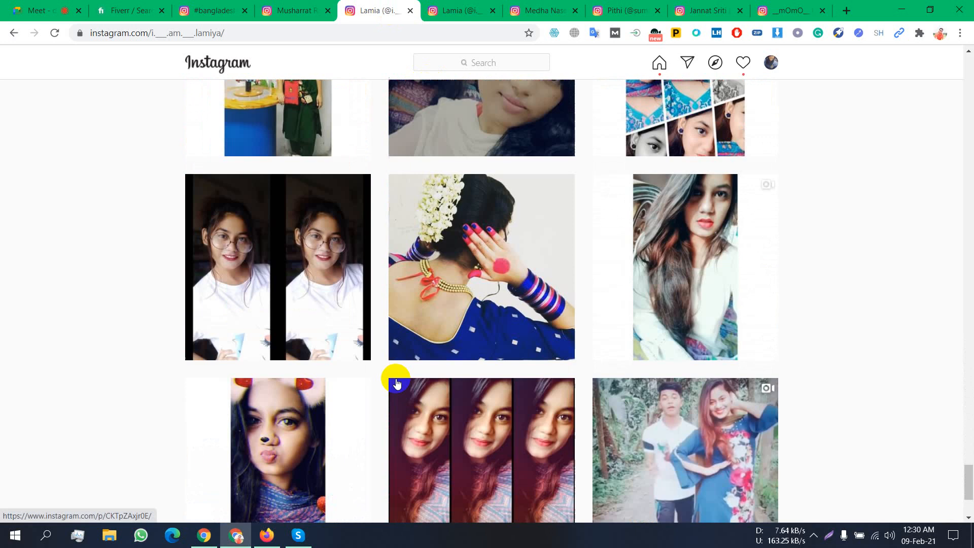
{"action": "scroll", "coordinate": [396, 384], "scroll_direction": "down", "scroll_amount": 10}
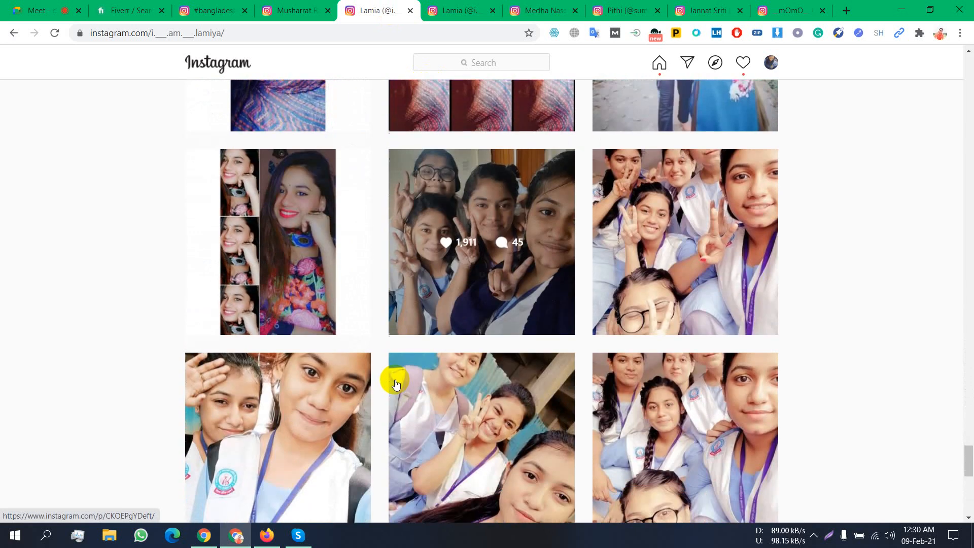
{"action": "scroll", "coordinate": [396, 384], "scroll_direction": "down", "scroll_amount": 15}
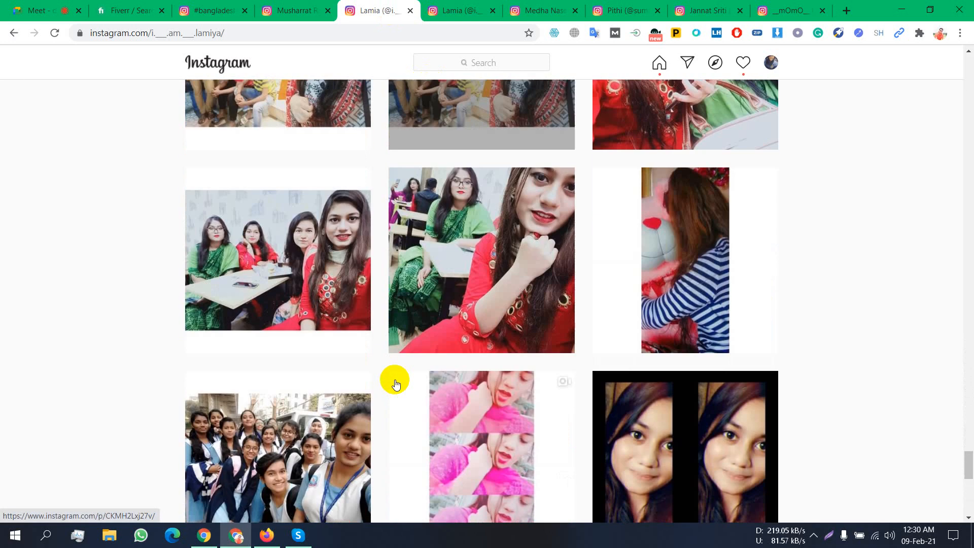
{"action": "scroll", "coordinate": [396, 384], "scroll_direction": "down", "scroll_amount": 8}
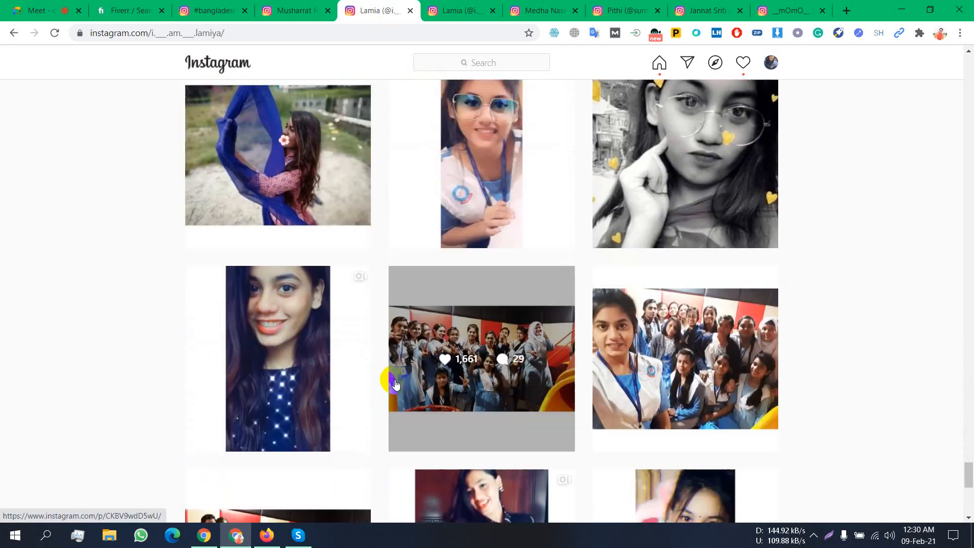
{"action": "scroll", "coordinate": [391, 385], "scroll_direction": "down", "scroll_amount": 10}
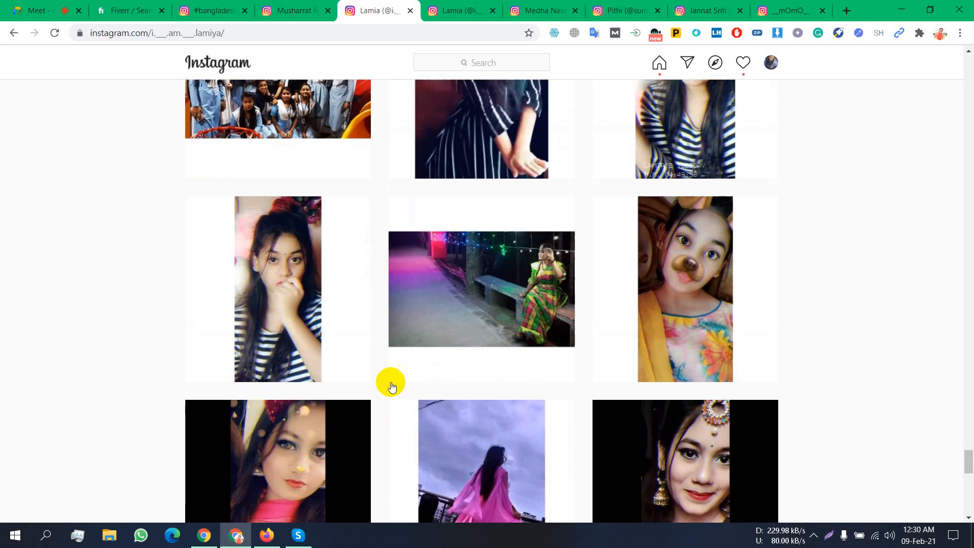
{"action": "scroll", "coordinate": [391, 385], "scroll_direction": "down", "scroll_amount": 14}
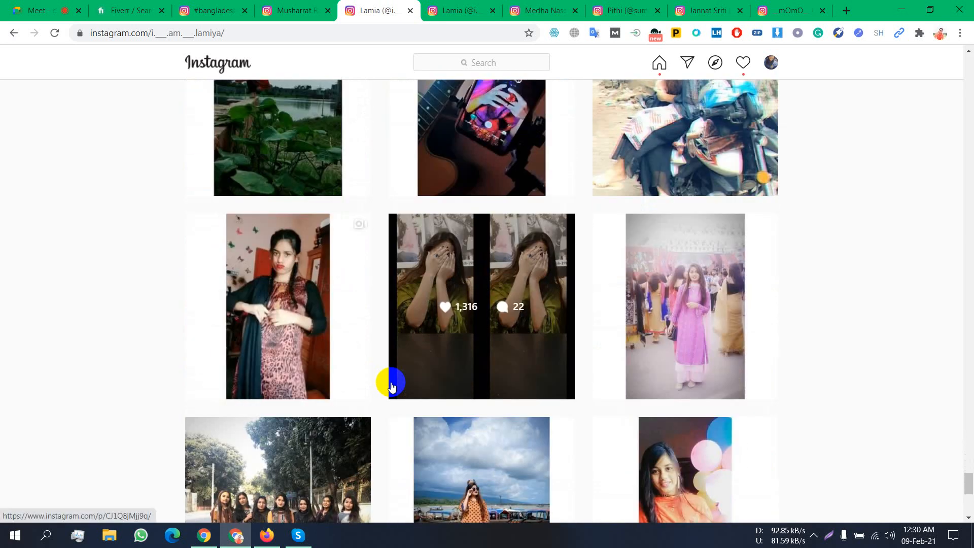
{"action": "scroll", "coordinate": [391, 384], "scroll_direction": "down", "scroll_amount": 11}
{"action": "scroll", "coordinate": [390, 383], "scroll_direction": "down", "scroll_amount": 8}
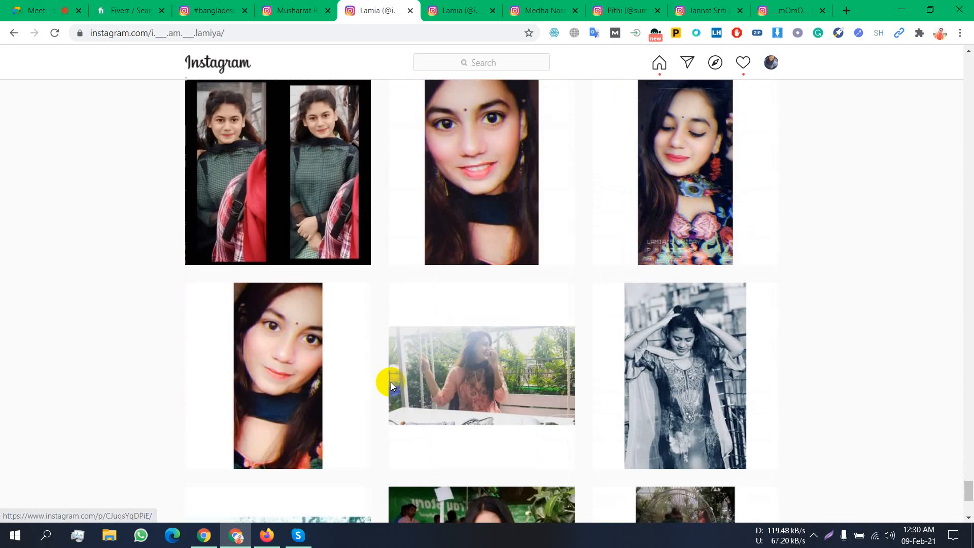
- Switch to another creator's profile tab and scroll down through its post grid
{"action": "left_click", "coordinate": [299, 10]}
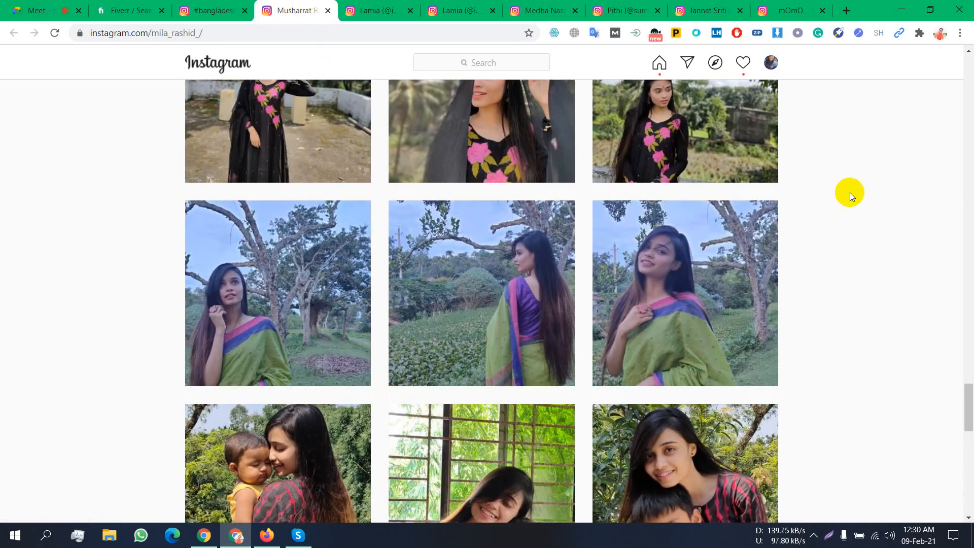
{"action": "scroll", "coordinate": [480, 402], "scroll_direction": "down", "scroll_amount": 13}
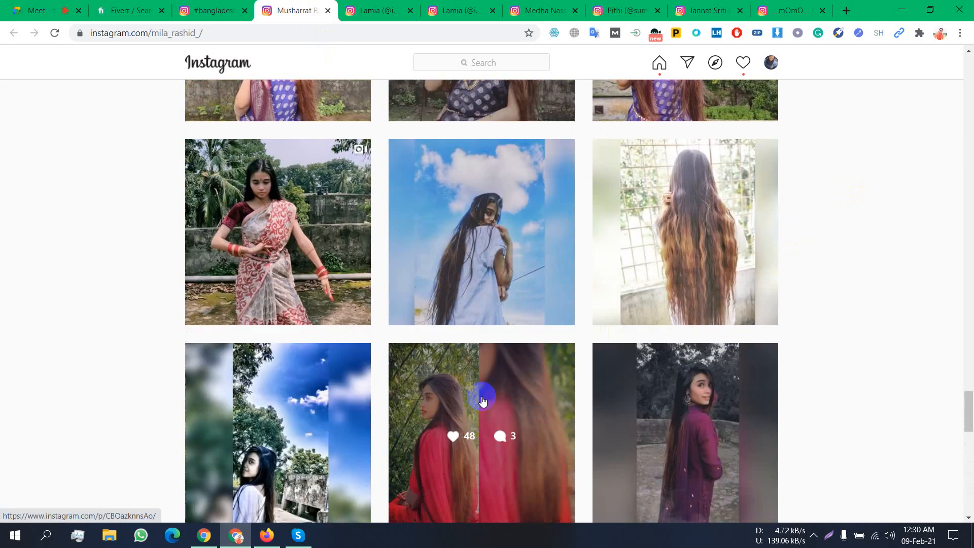
{"action": "scroll", "coordinate": [482, 402], "scroll_direction": "down", "scroll_amount": 15}
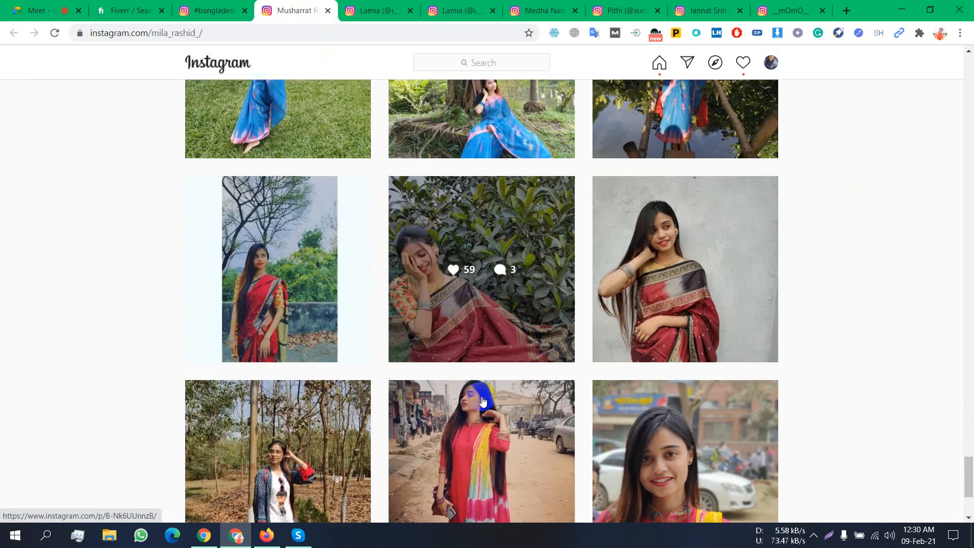
{"action": "scroll", "coordinate": [482, 402], "scroll_direction": "down", "scroll_amount": 4}
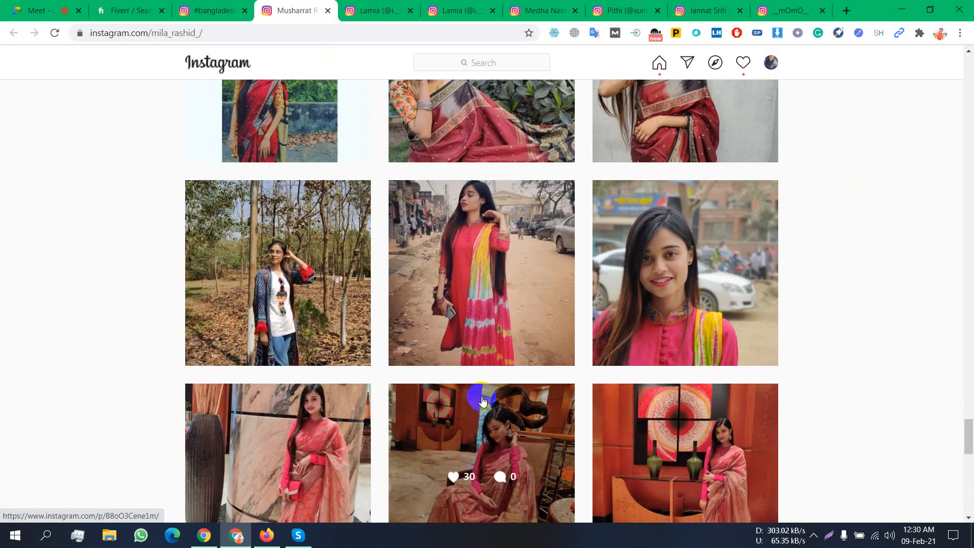
{"action": "scroll", "coordinate": [483, 402], "scroll_direction": "down", "scroll_amount": 4}
{"action": "scroll", "coordinate": [481, 398], "scroll_direction": "up", "scroll_amount": 1}
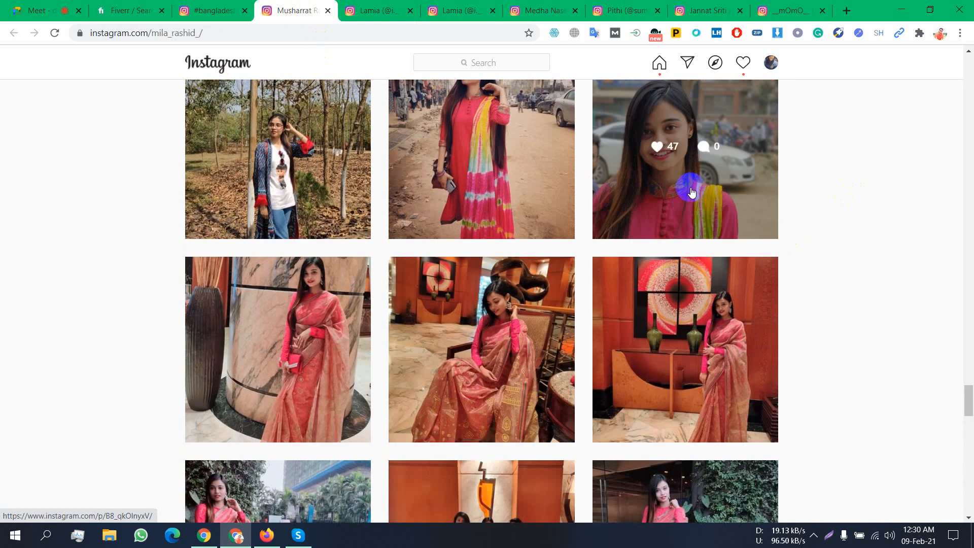
{"action": "scroll", "coordinate": [675, 157], "scroll_direction": "down", "scroll_amount": 1}
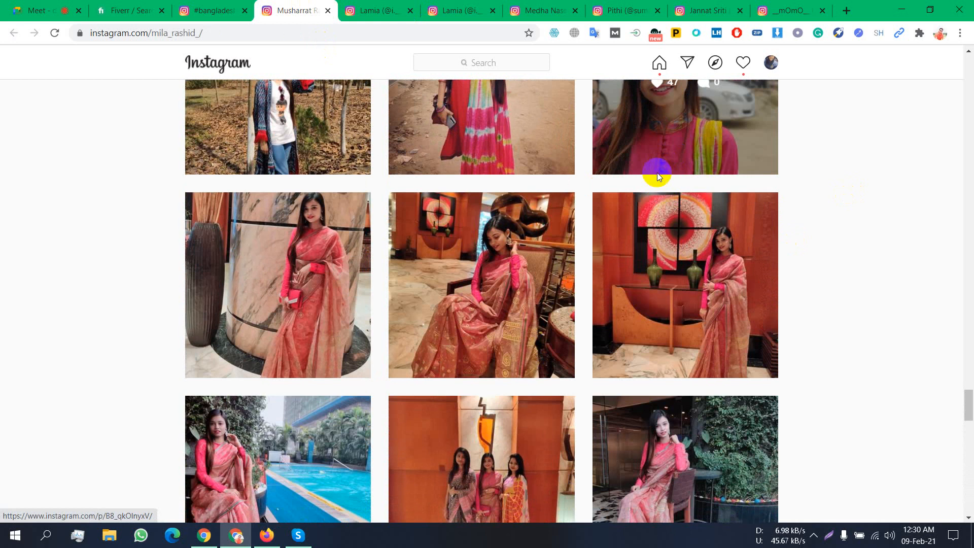
{"action": "scroll", "coordinate": [626, 200], "scroll_direction": "down", "scroll_amount": 2}
{"action": "scroll", "coordinate": [235, 374], "scroll_direction": "down", "scroll_amount": 3}
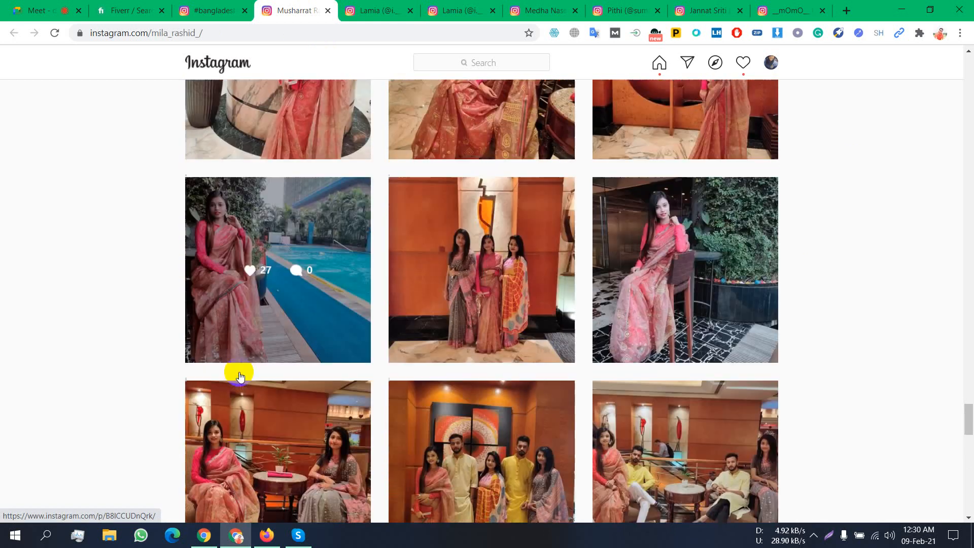
{"action": "scroll", "coordinate": [706, 227], "scroll_direction": "down", "scroll_amount": 5}
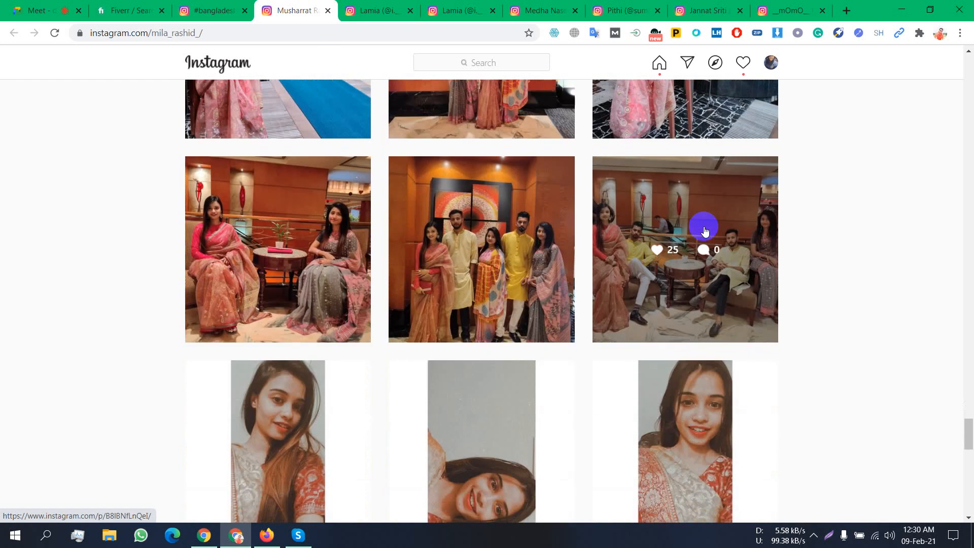
{"action": "scroll", "coordinate": [706, 228], "scroll_direction": "up", "scroll_amount": 5}
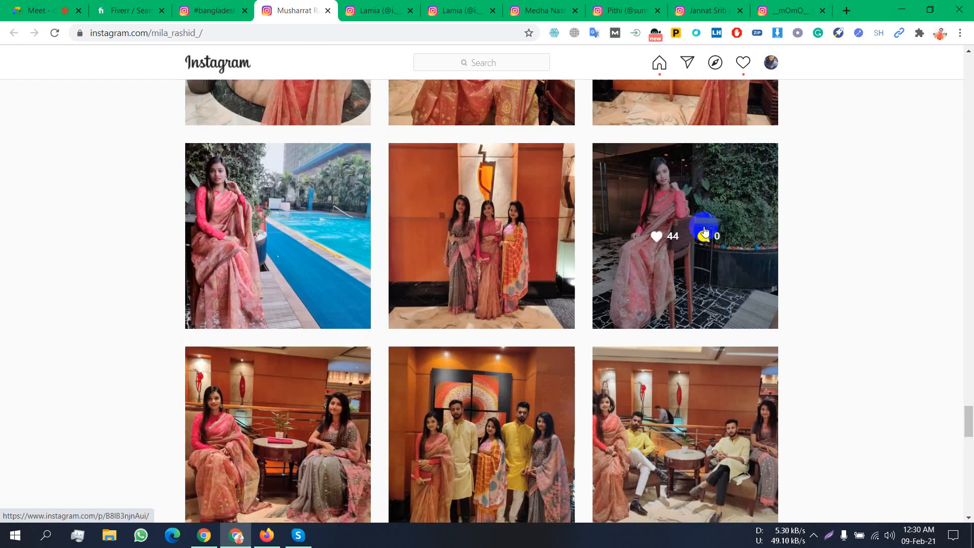
- Open the seated saree post, the top-right post and the group photo post in new tabs
{"action": "right_click", "coordinate": [704, 194]}
{"action": "left_click", "coordinate": [725, 198]}
{"action": "scroll", "coordinate": [718, 198], "scroll_direction": "up", "scroll_amount": 3}
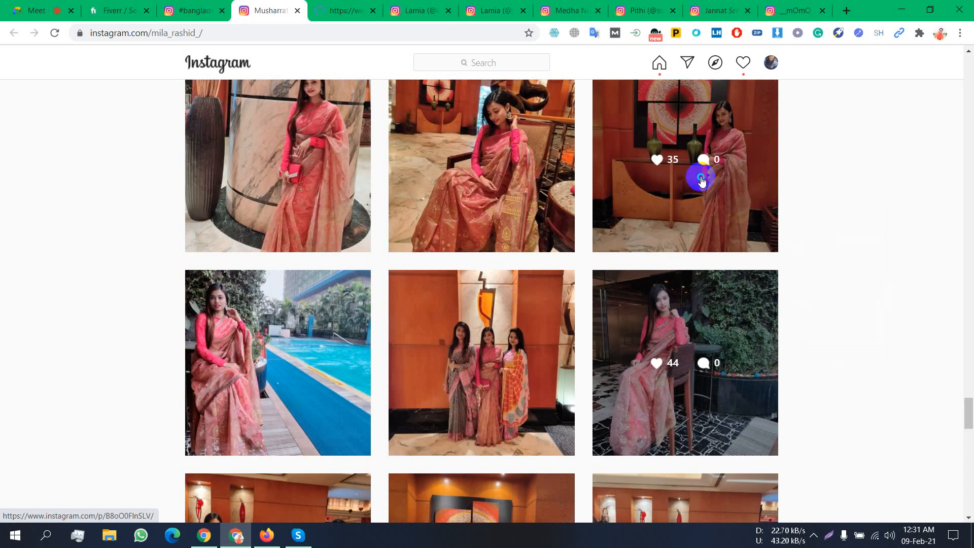
{"action": "right_click", "coordinate": [701, 179]}
{"action": "left_click", "coordinate": [718, 188]}
{"action": "left_click", "coordinate": [400, 4]}
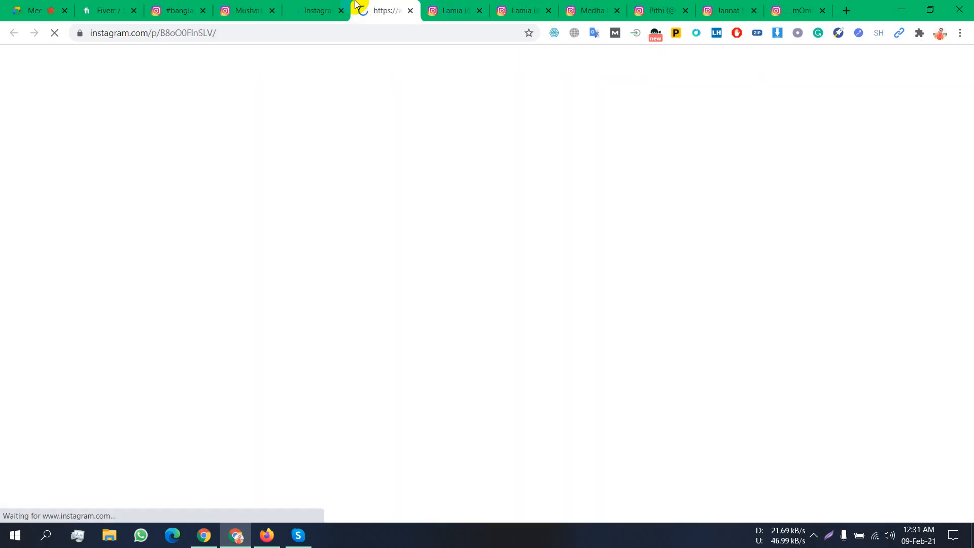
{"action": "left_click", "coordinate": [240, 5]}
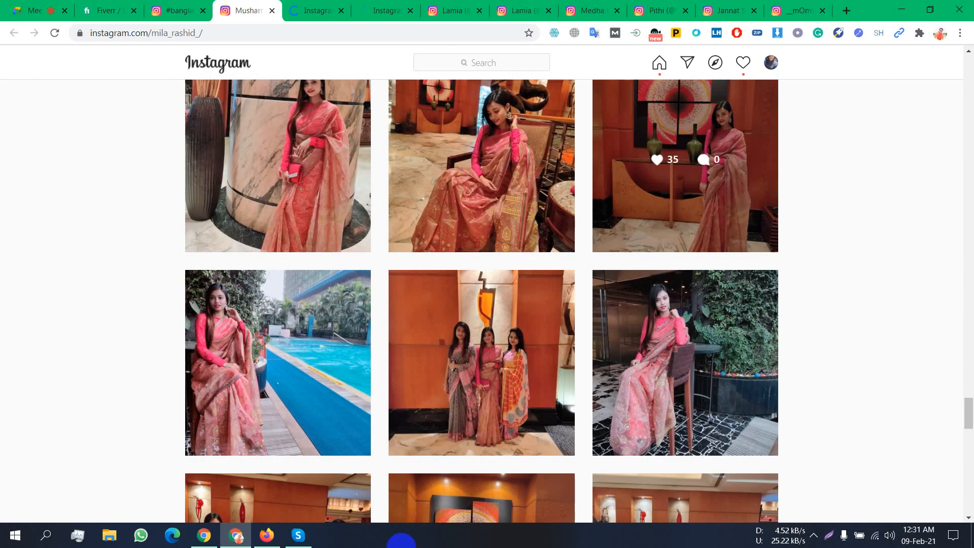
{"action": "scroll", "coordinate": [376, 393], "scroll_direction": "down", "scroll_amount": 9}
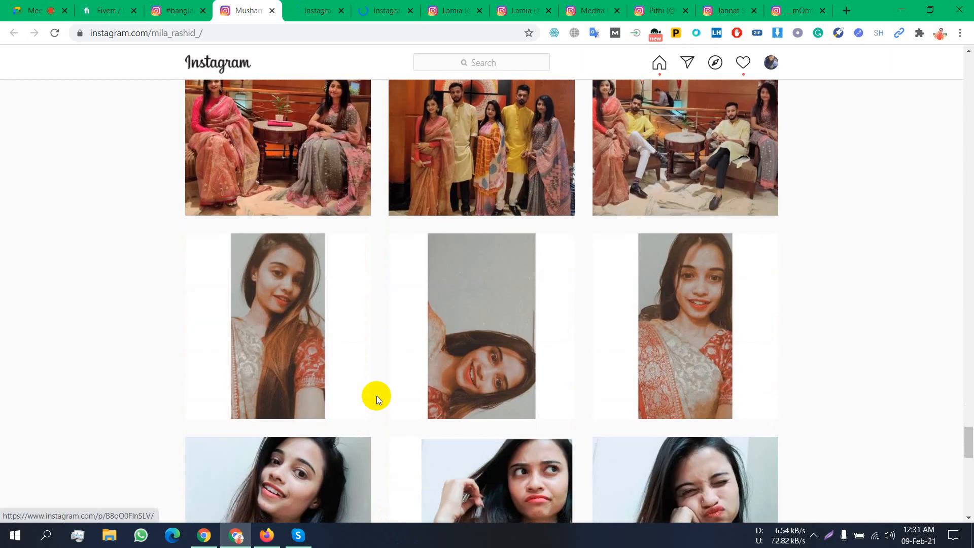
{"action": "scroll", "coordinate": [377, 396], "scroll_direction": "up", "scroll_amount": 4}
{"action": "right_click", "coordinate": [257, 279]}
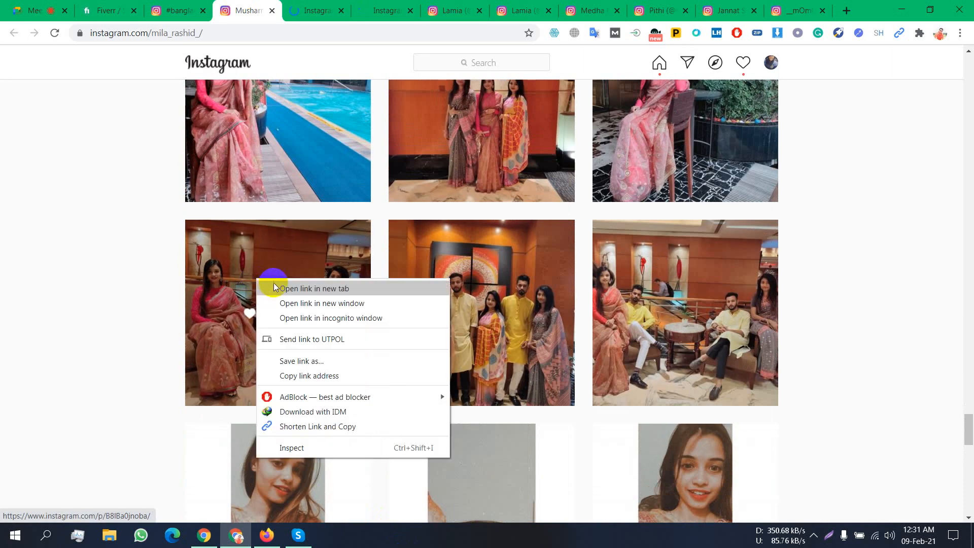
{"action": "left_click", "coordinate": [273, 288]}
- Scroll much further down to older posts, including heart-filter selfies and a family group photo
{"action": "scroll", "coordinate": [519, 338], "scroll_direction": "down", "scroll_amount": 9}
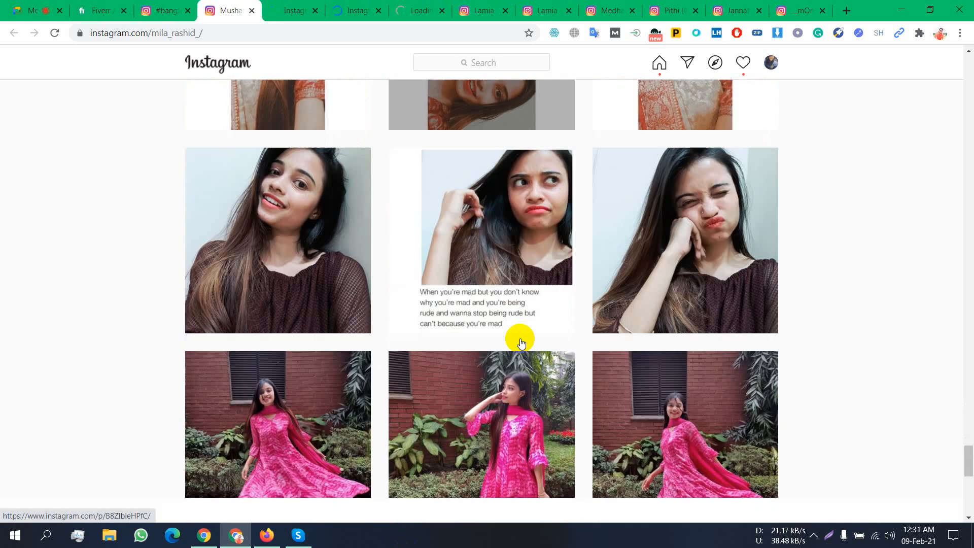
{"action": "scroll", "coordinate": [521, 343], "scroll_direction": "down", "scroll_amount": 5}
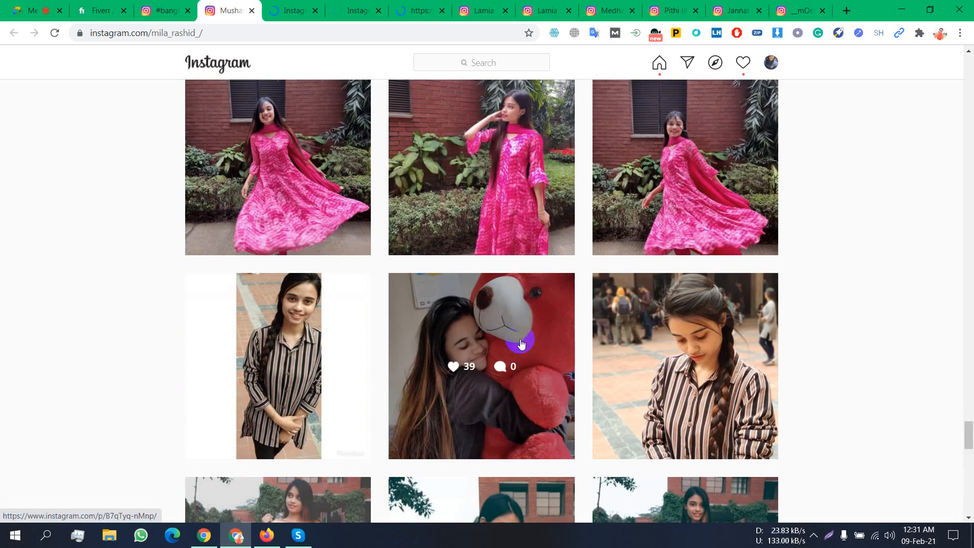
{"action": "scroll", "coordinate": [476, 331], "scroll_direction": "down", "scroll_amount": 7}
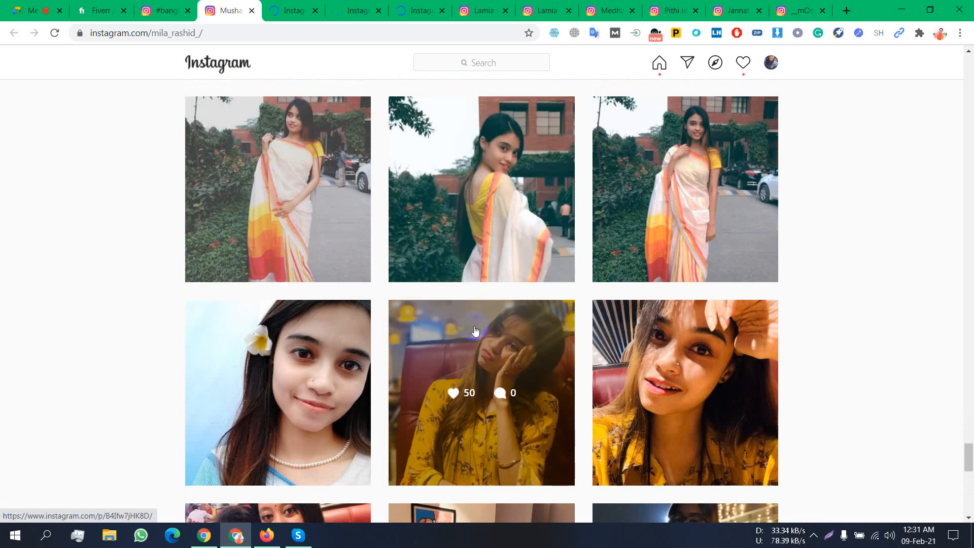
{"action": "scroll", "coordinate": [476, 331], "scroll_direction": "down", "scroll_amount": 8}
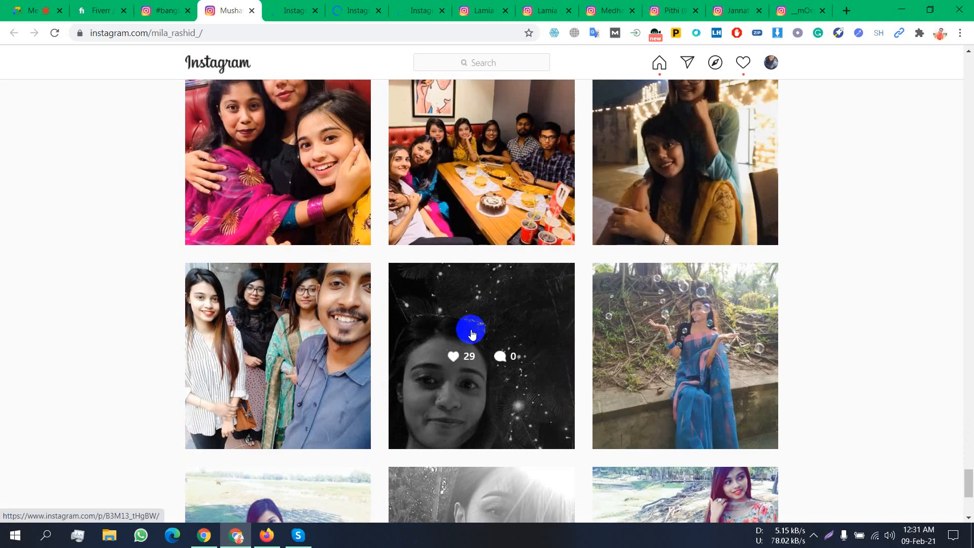
{"action": "scroll", "coordinate": [472, 334], "scroll_direction": "down", "scroll_amount": 7}
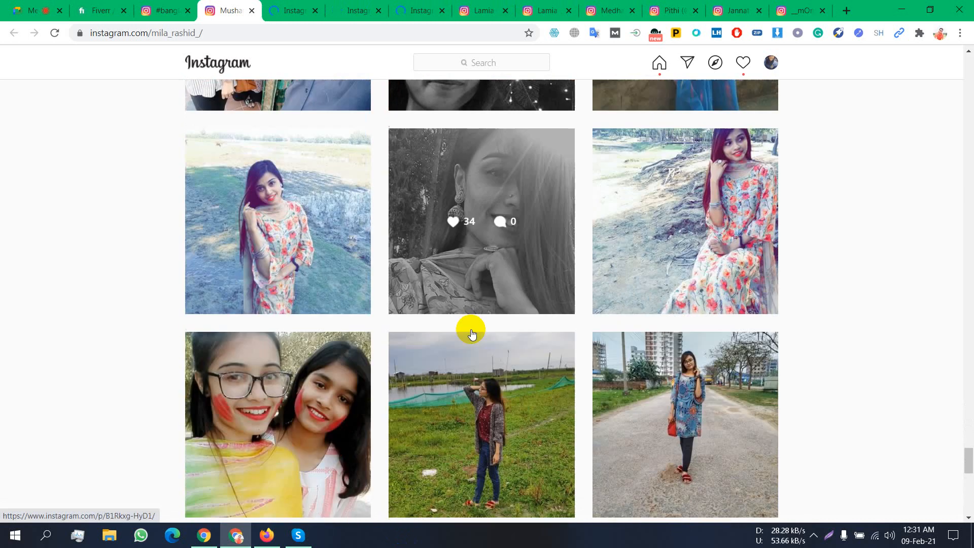
{"action": "scroll", "coordinate": [472, 334], "scroll_direction": "down", "scroll_amount": 10}
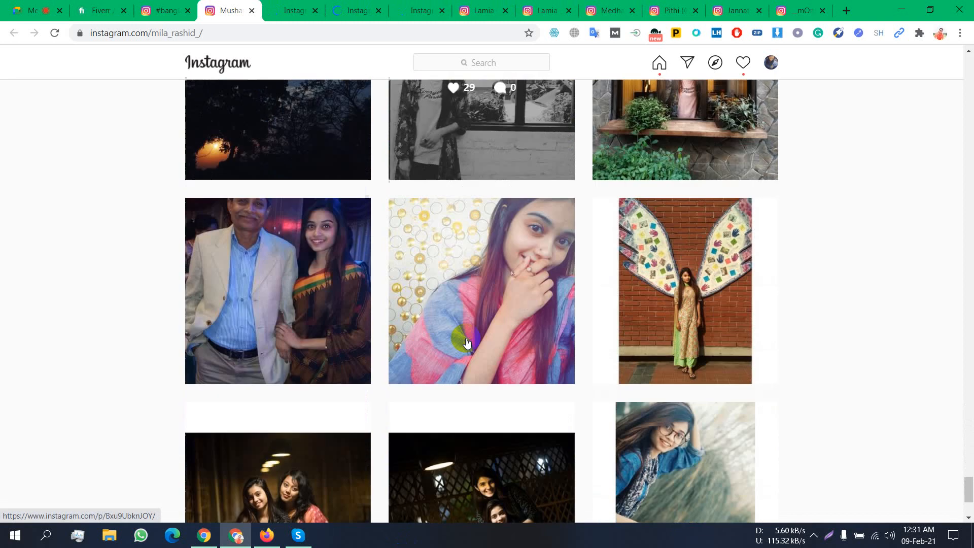
{"action": "scroll", "coordinate": [468, 344], "scroll_direction": "down", "scroll_amount": 3}
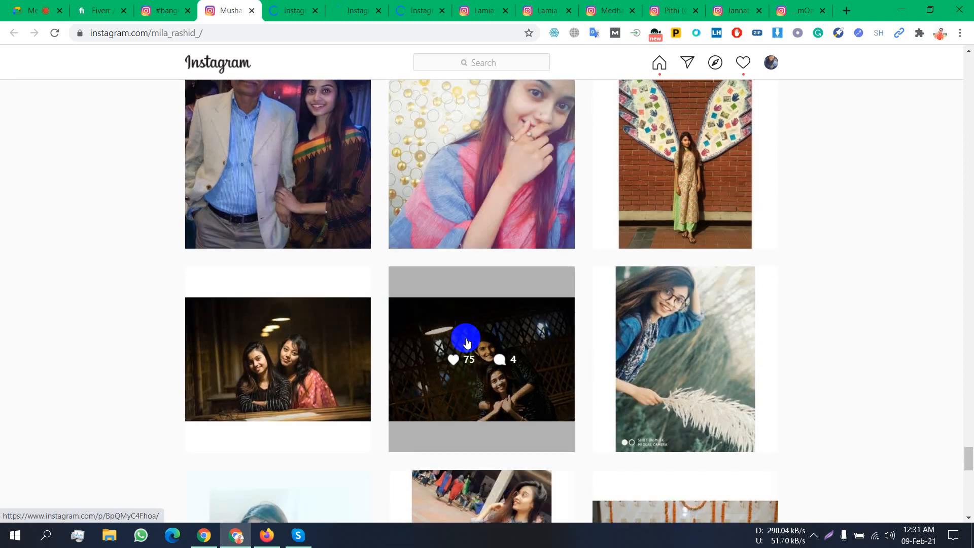
{"action": "scroll", "coordinate": [467, 343], "scroll_direction": "down", "scroll_amount": 9}
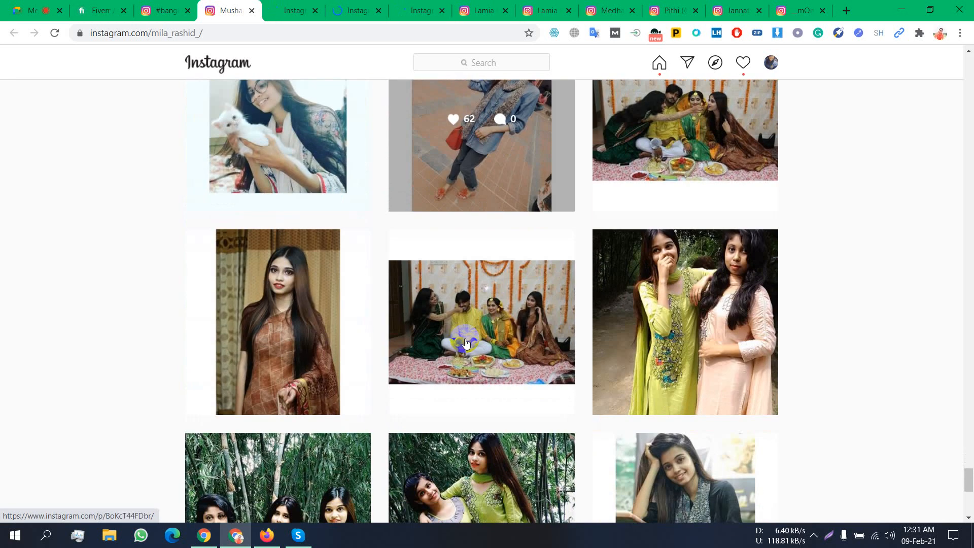
{"action": "scroll", "coordinate": [467, 343], "scroll_direction": "down", "scroll_amount": 5}
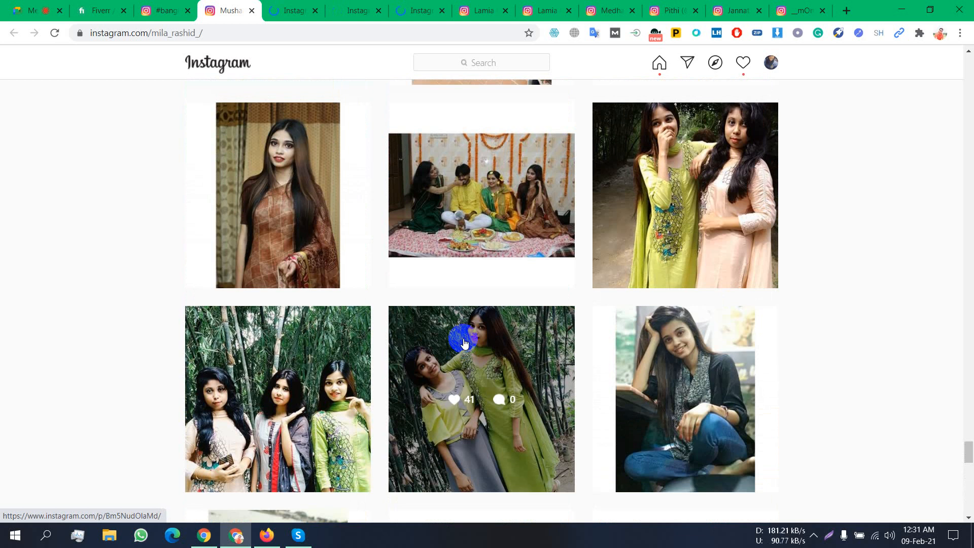
{"action": "scroll", "coordinate": [464, 343], "scroll_direction": "down", "scroll_amount": 9}
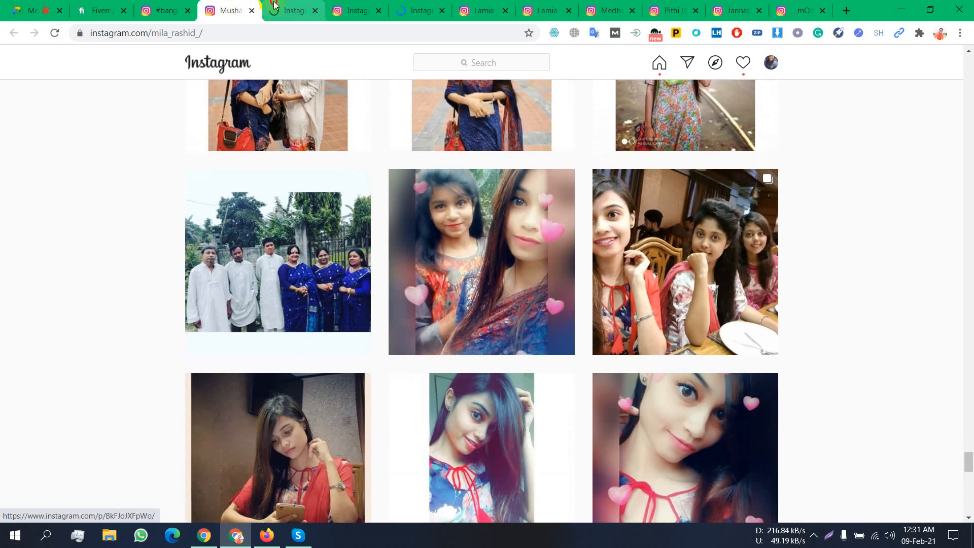
- Bring up the pink-saree post tab with 44 likes and check the photo's right-click menu
{"action": "left_click", "coordinate": [285, 11]}
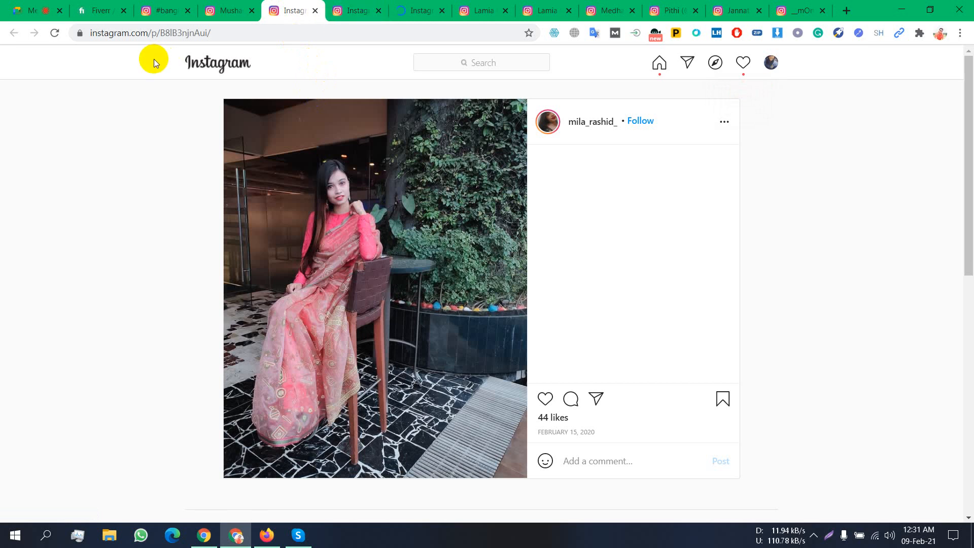
{"action": "right_click", "coordinate": [297, 246]}
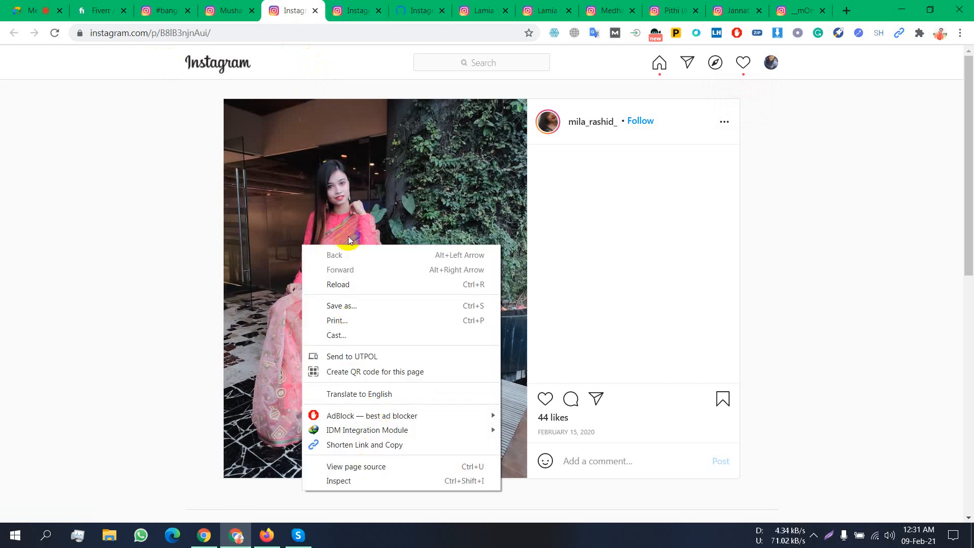
{"action": "left_click", "coordinate": [361, 177]}
{"action": "right_click", "coordinate": [360, 177]}
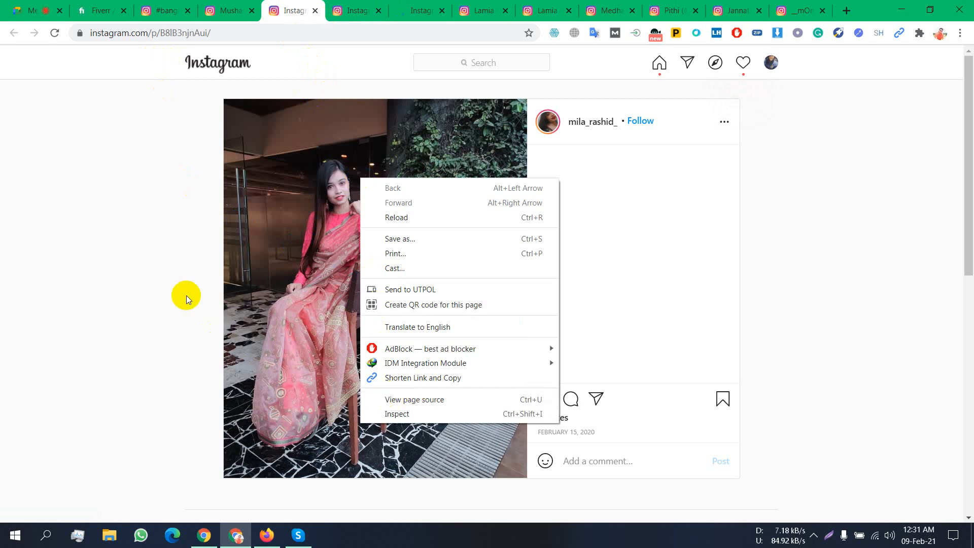
{"action": "left_click", "coordinate": [173, 277]}
{"action": "left_click", "coordinate": [845, 11]}
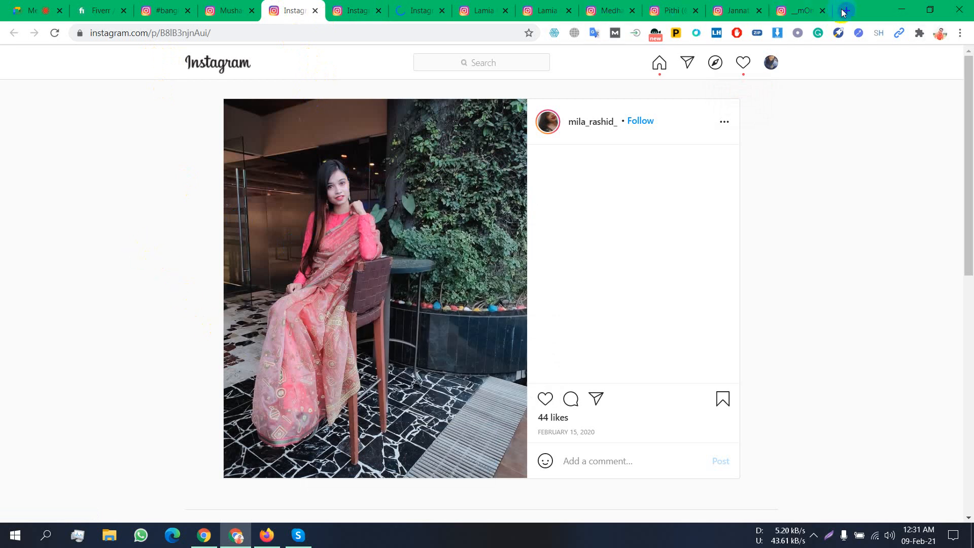
- Search Google for 'lightshot' by typing 'light' and choosing the autocomplete suggestion
{"action": "left_click", "coordinate": [384, 41]}
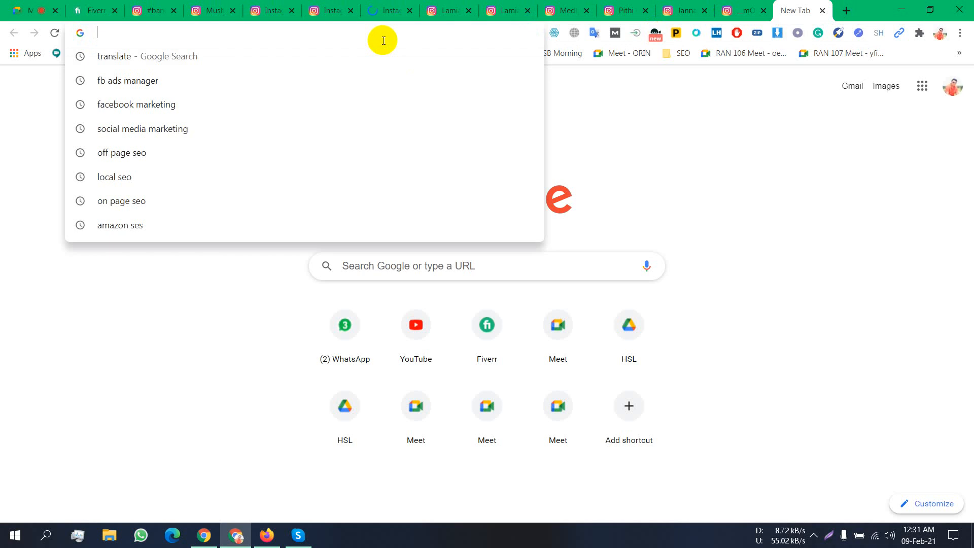
{"action": "type", "text": "light"}
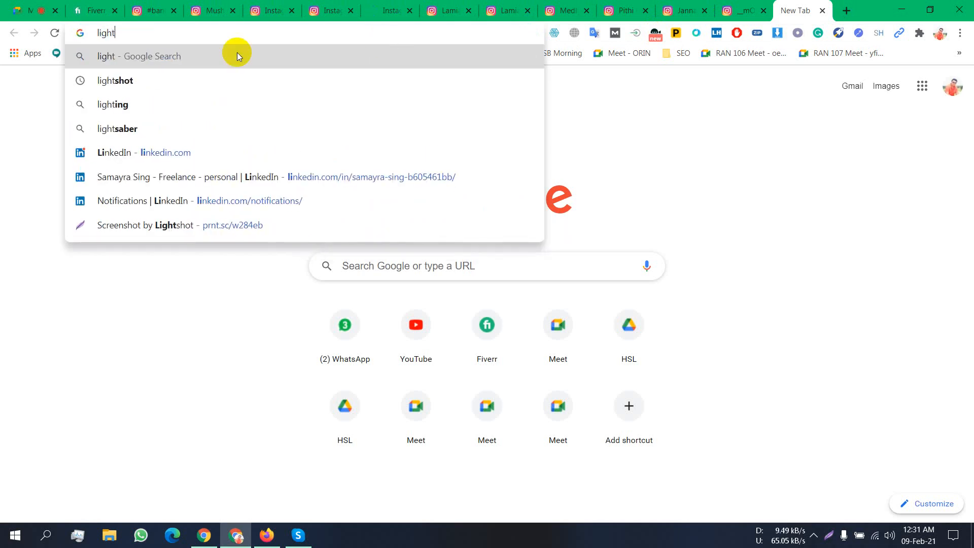
{"action": "key", "text": "BackSpace"}
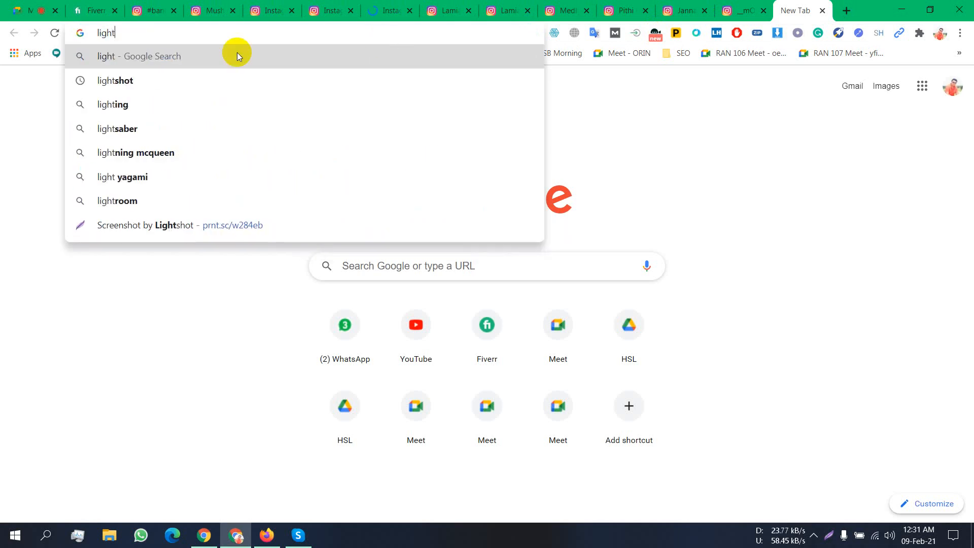
{"action": "key", "text": "Down"}
{"action": "key", "text": "Return"}
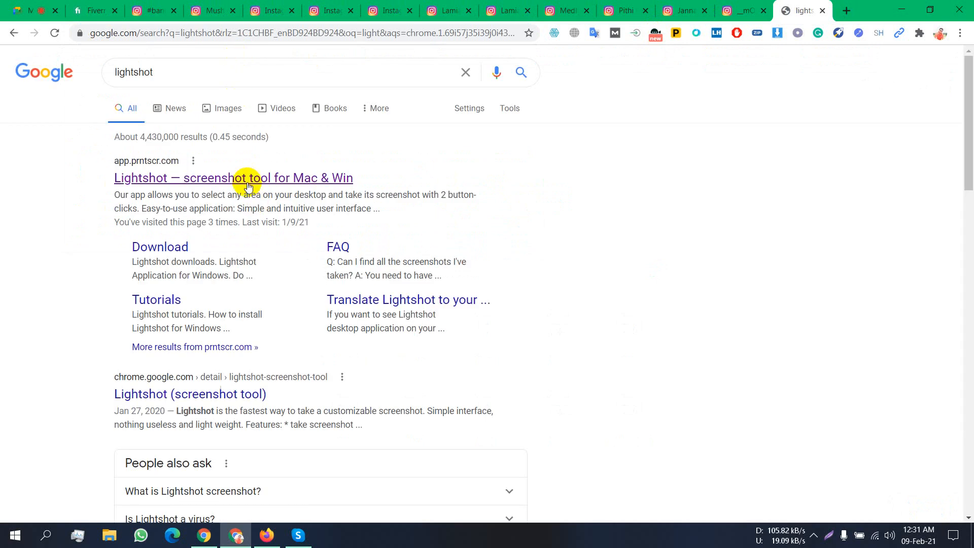
- Go to the Lightshot downloads page from the results and choose Download for Windows
{"action": "left_click", "coordinate": [163, 248]}
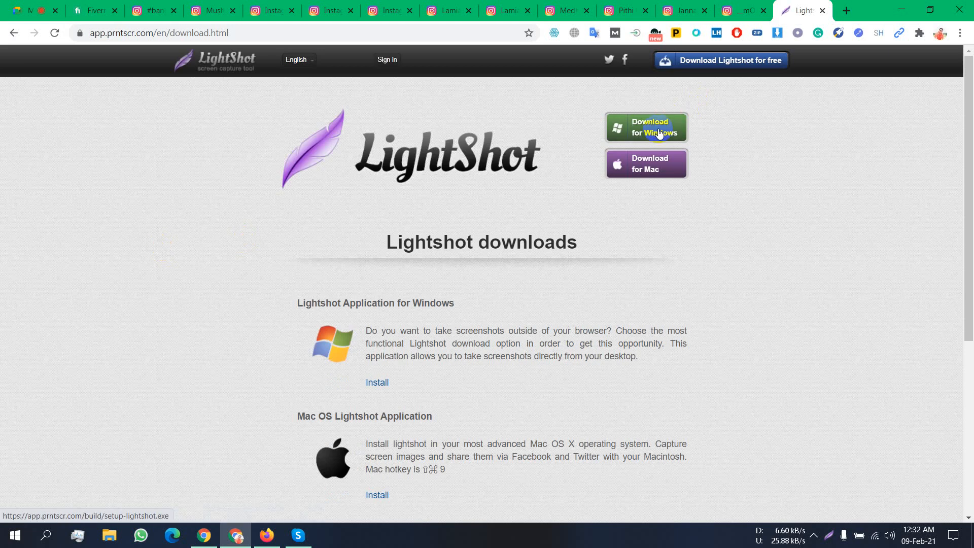
{"action": "left_click", "coordinate": [658, 132]}
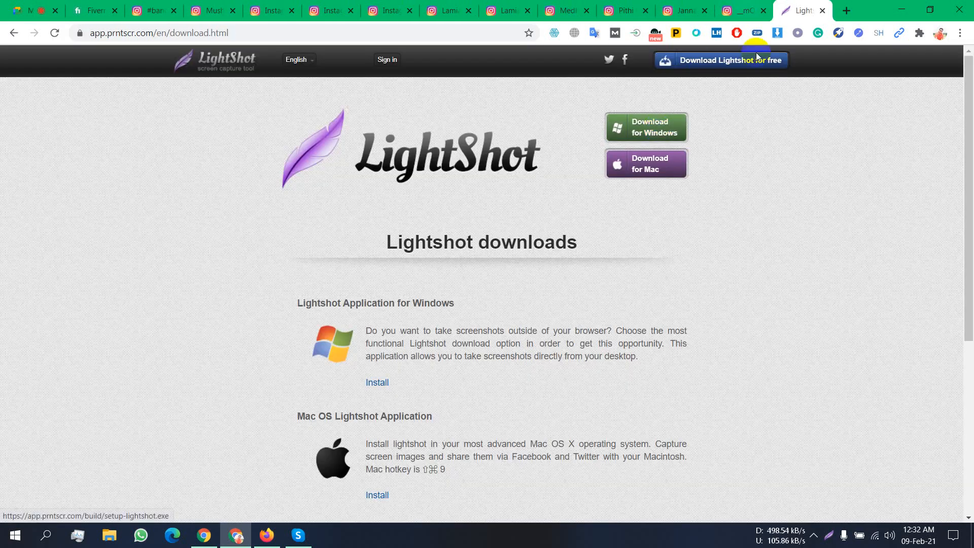
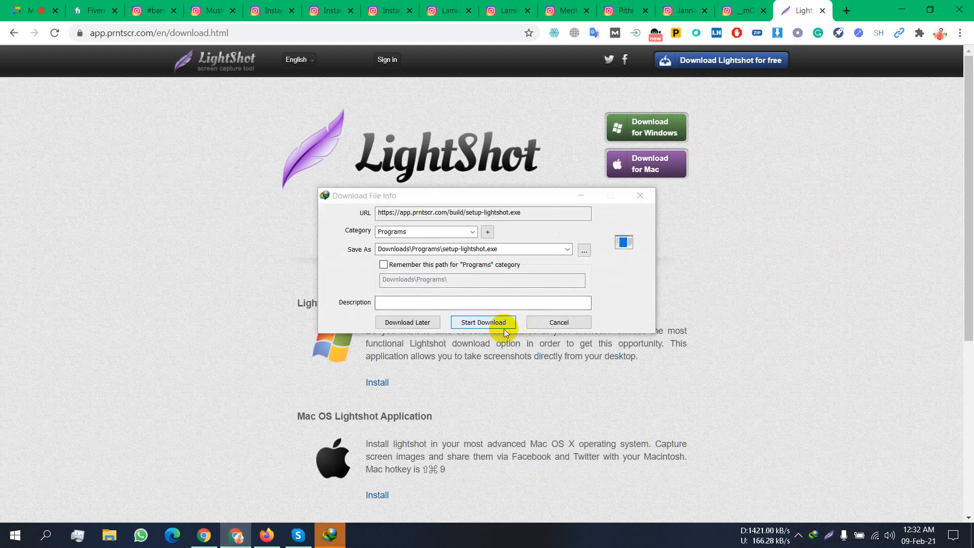
- Download setup-lightshot.exe (2.65 MB) into Downloads\Programs with IDM and dismiss the completion notice
{"action": "left_click", "coordinate": [504, 326]}
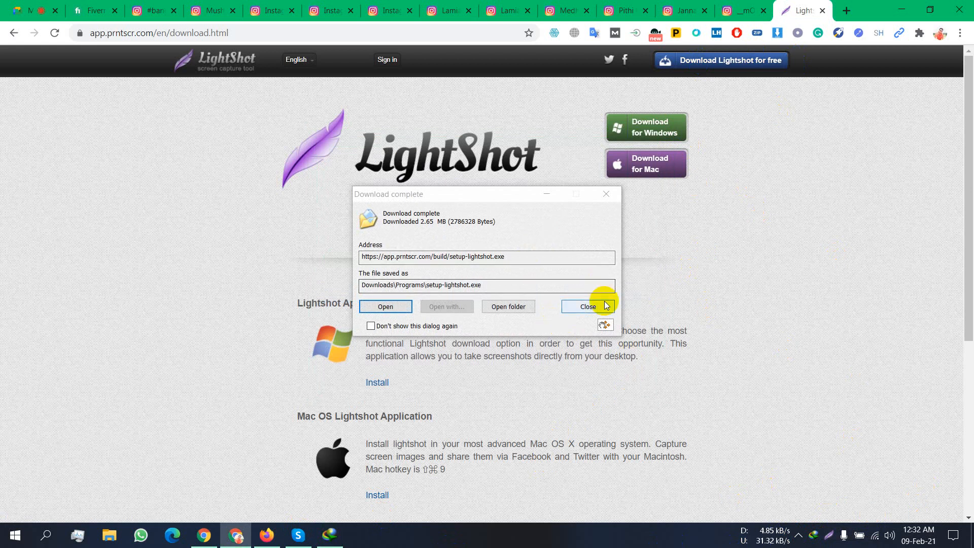
{"action": "left_click", "coordinate": [598, 304]}
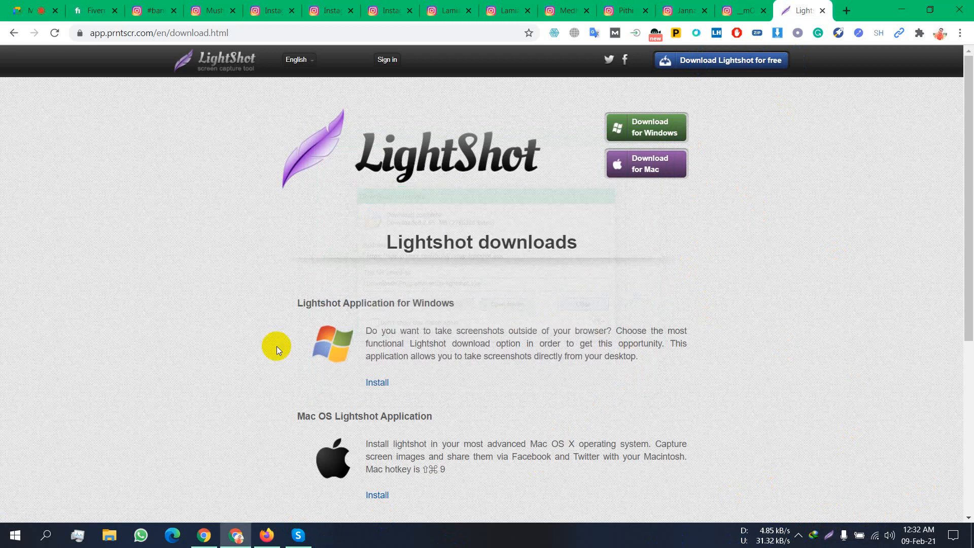
{"action": "left_click", "coordinate": [796, 537]}
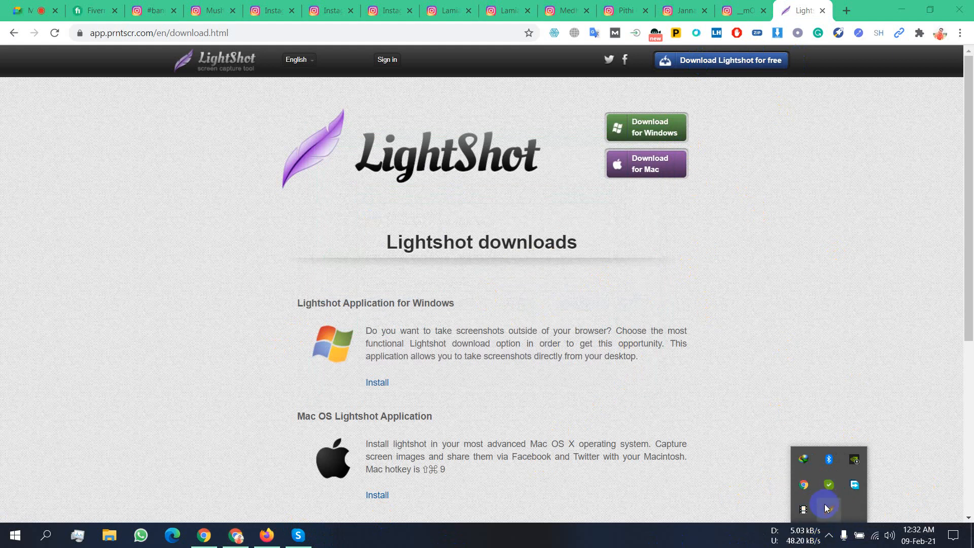
{"action": "left_click", "coordinate": [19, 7]}
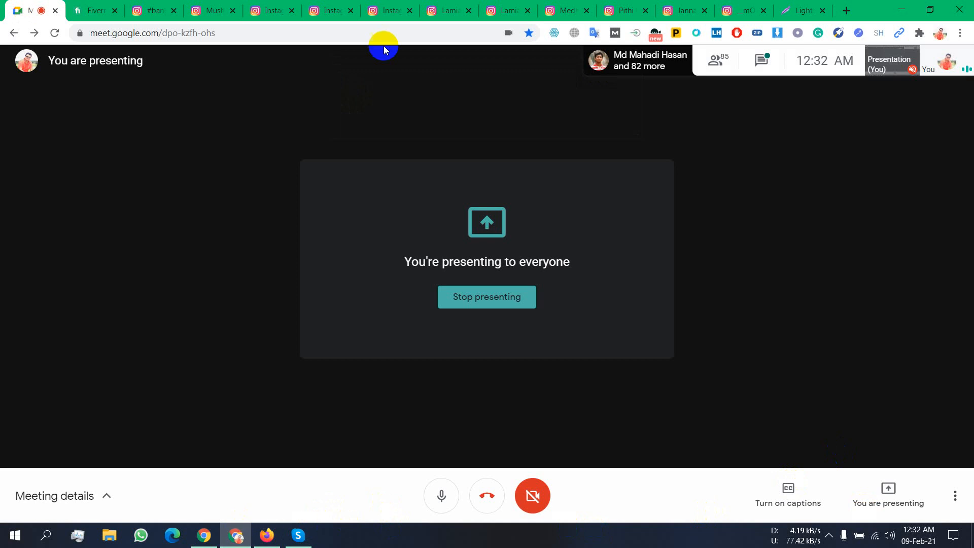
- Return to the saree post and pin the Lightshot icon to the visible system tray
{"action": "left_click", "coordinate": [354, 6]}
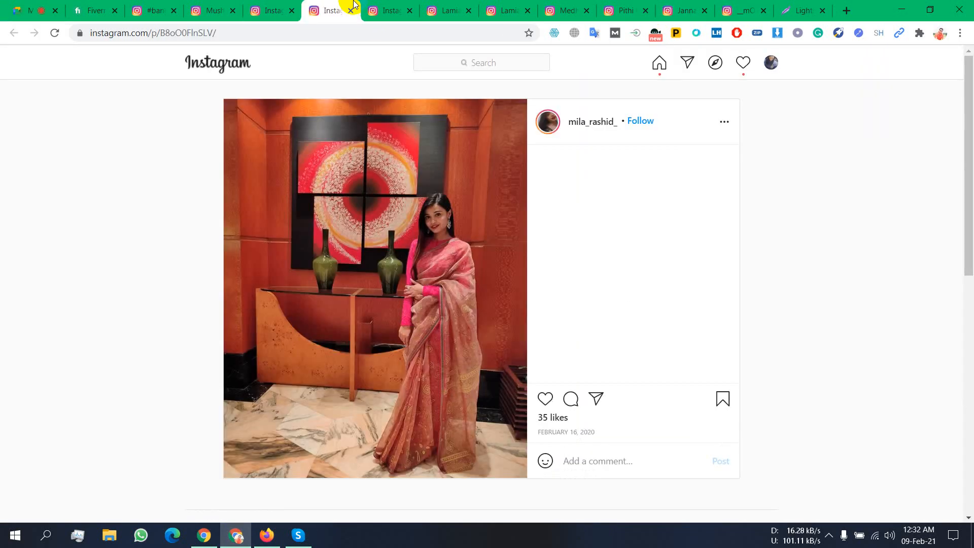
{"action": "left_click", "coordinate": [274, 9]}
{"action": "left_click", "coordinate": [315, 5]}
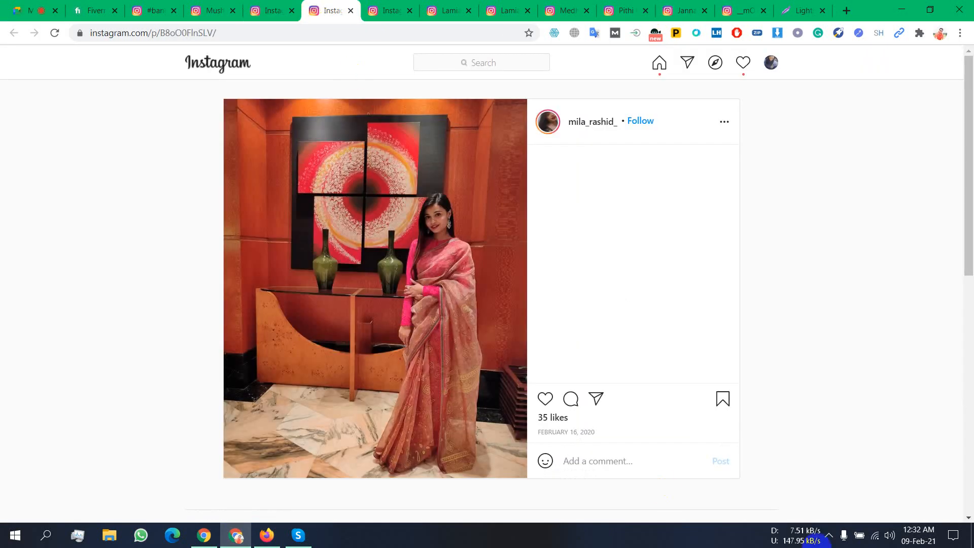
{"action": "left_click", "coordinate": [830, 537]}
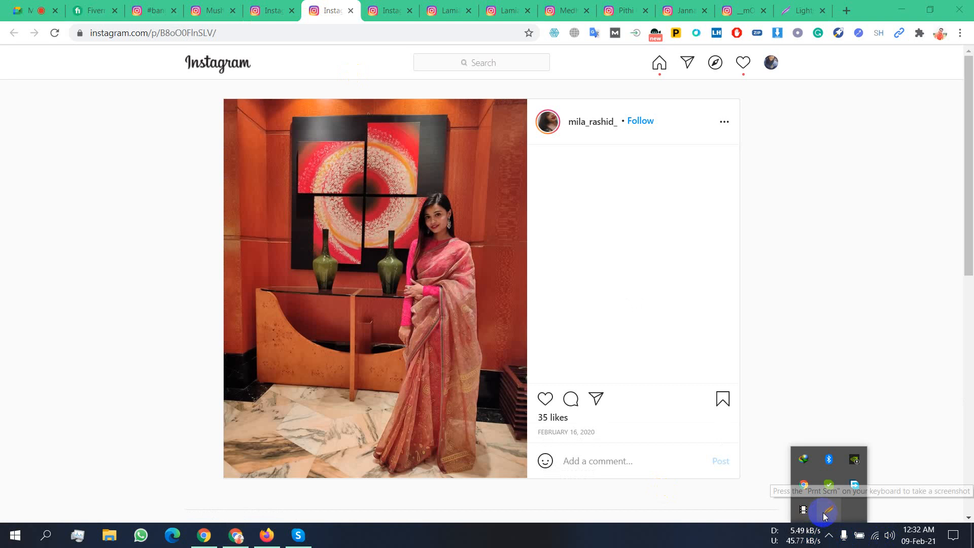
{"action": "left_click_drag", "start_coordinate": [844, 541], "coordinate": [840, 535]}
{"action": "left_click", "coordinate": [651, 544]}
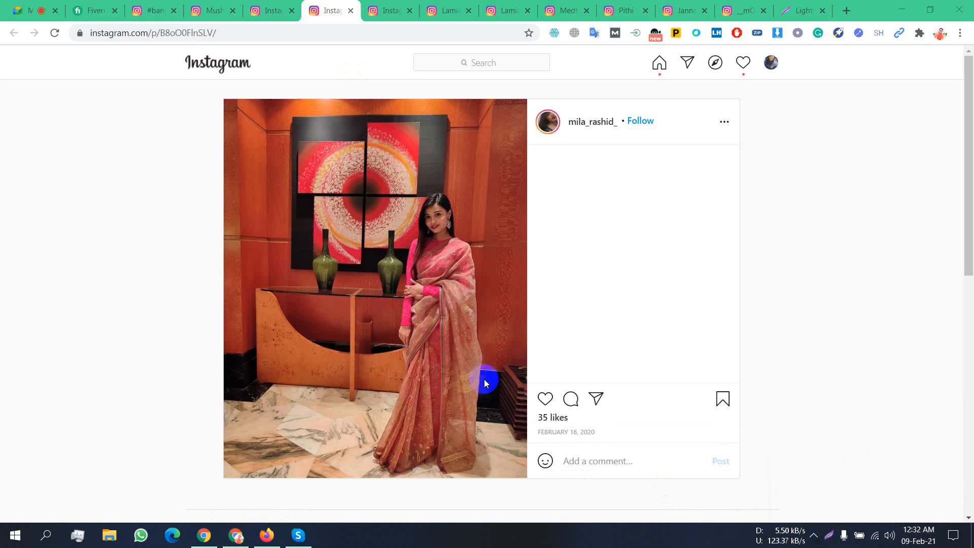
- Capture the 595x736 saree photo with Lightshot and save it to the Desktop as Screenshot_6
{"action": "left_click", "coordinate": [831, 539]}
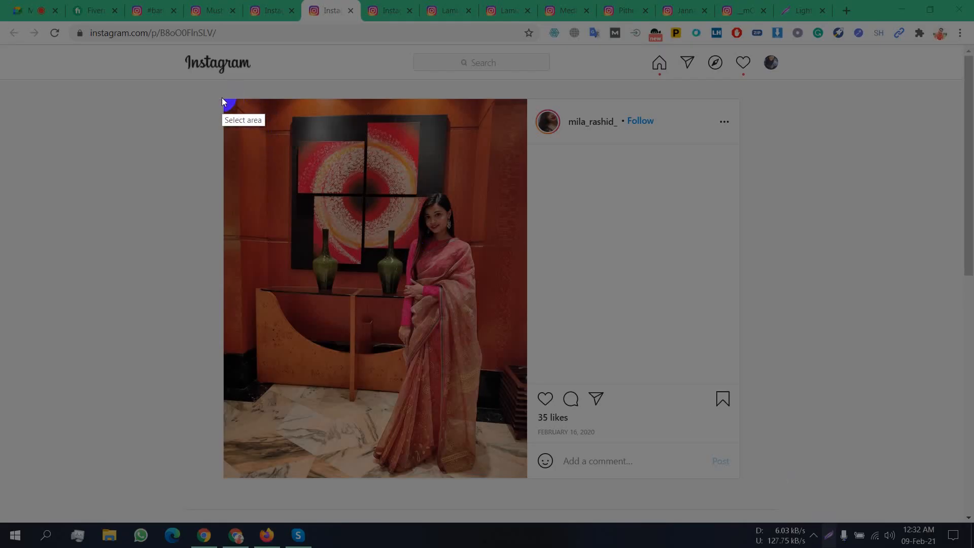
{"action": "left_click_drag", "start_coordinate": [221, 98], "coordinate": [526, 477]}
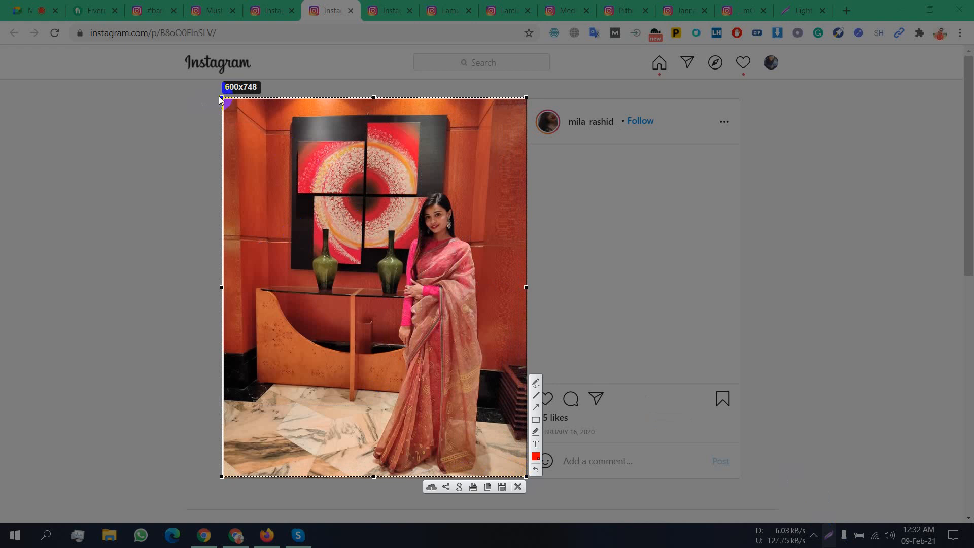
{"action": "left_click_drag", "start_coordinate": [221, 97], "coordinate": [224, 103]}
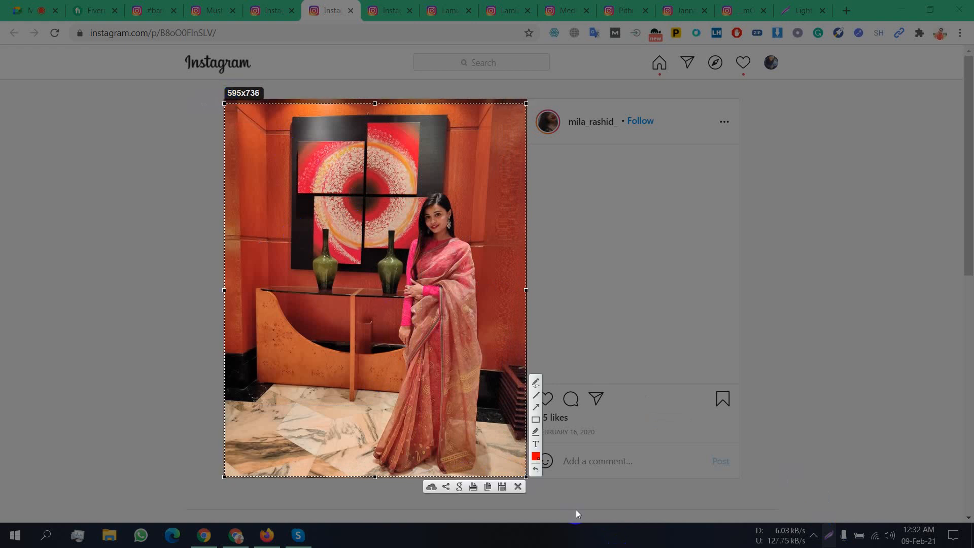
{"action": "left_click", "coordinate": [505, 487]}
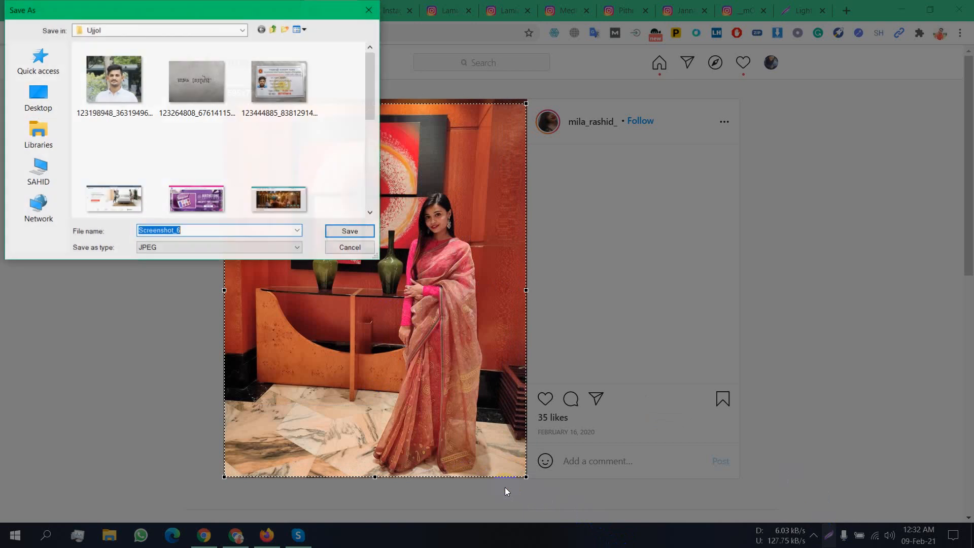
{"action": "left_click", "coordinate": [53, 96]}
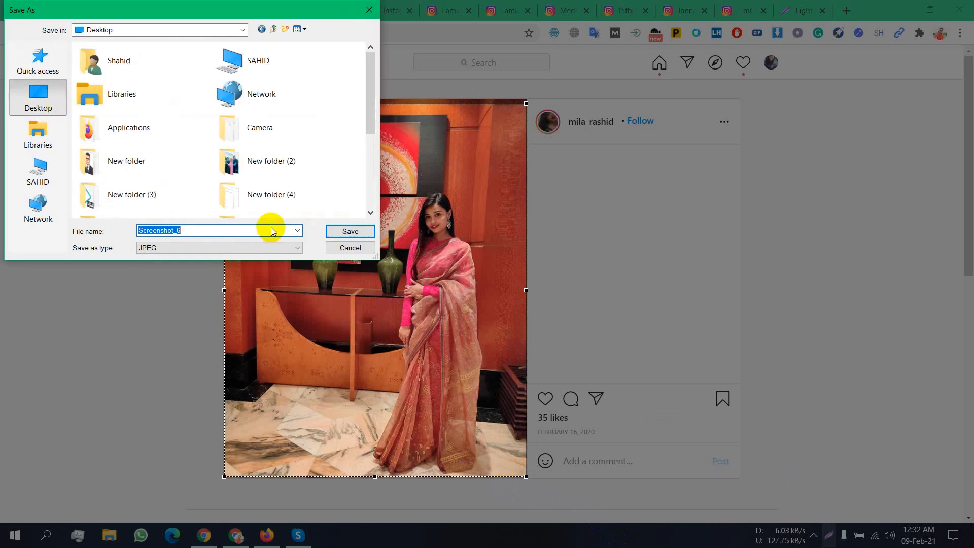
{"action": "left_click", "coordinate": [338, 231]}
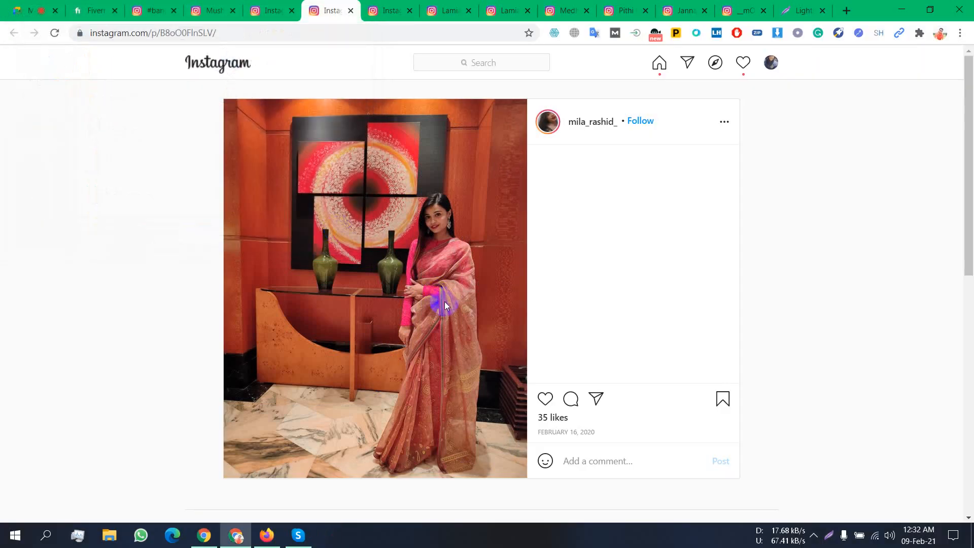
{"action": "left_click", "coordinate": [385, 4]}
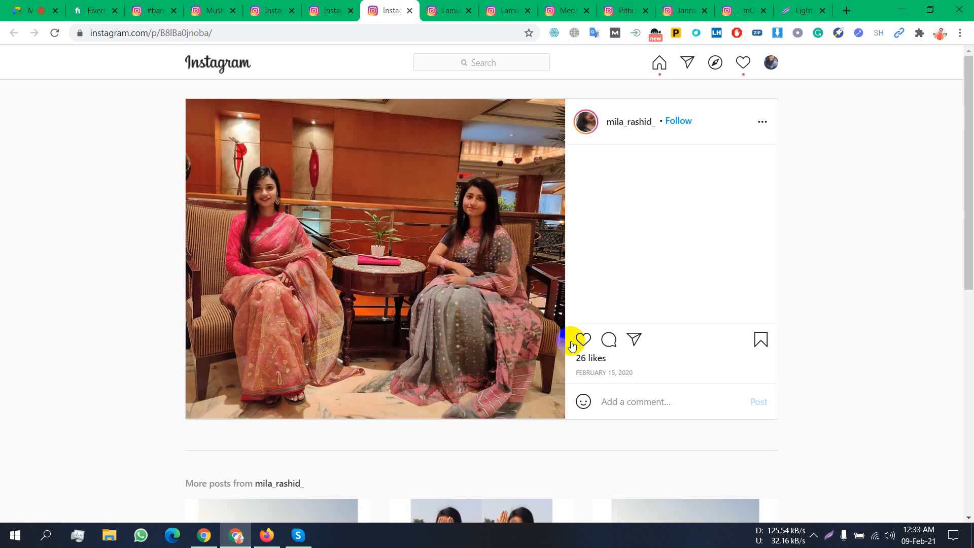
{"action": "left_click", "coordinate": [288, 6]}
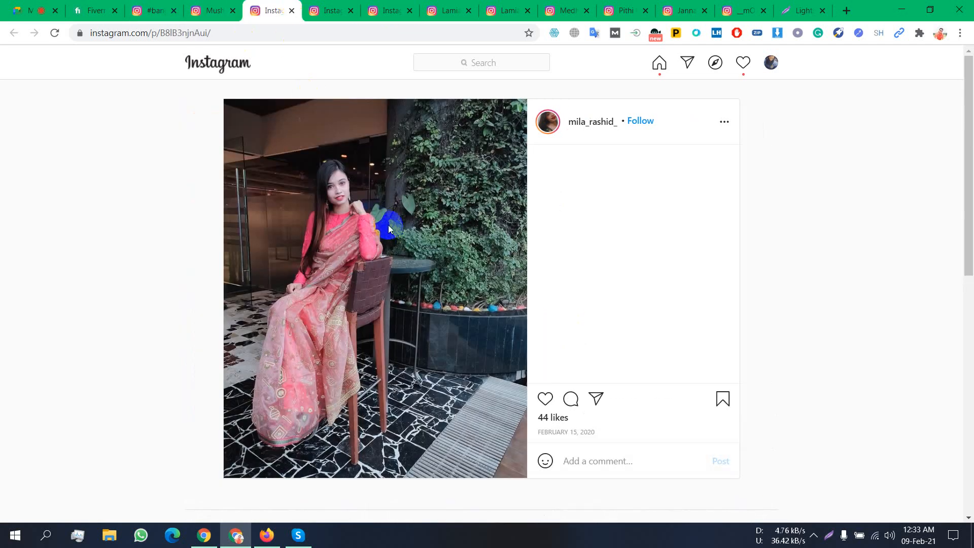
{"action": "scroll", "coordinate": [388, 224], "scroll_direction": "down", "scroll_amount": 2}
{"action": "left_click", "coordinate": [243, 33]}
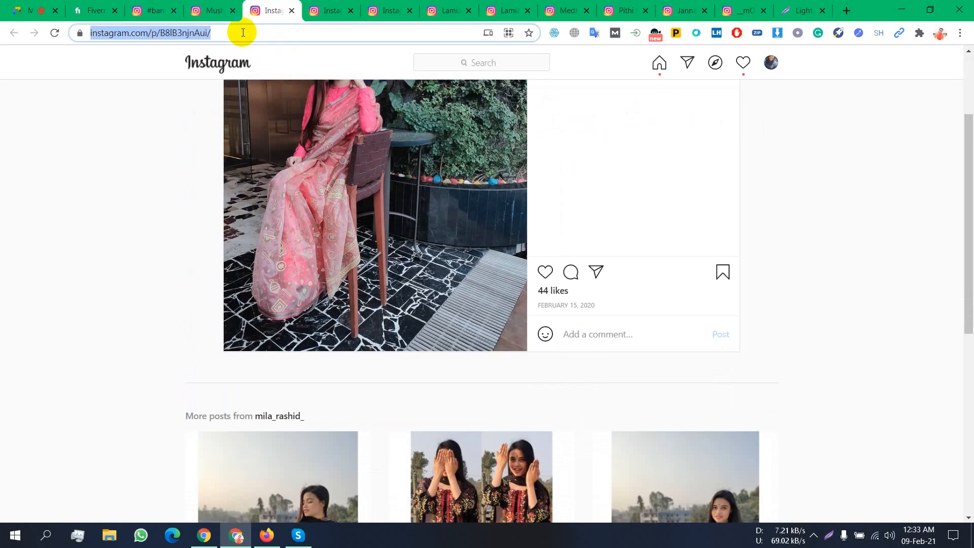
{"action": "left_click", "coordinate": [213, 5]}
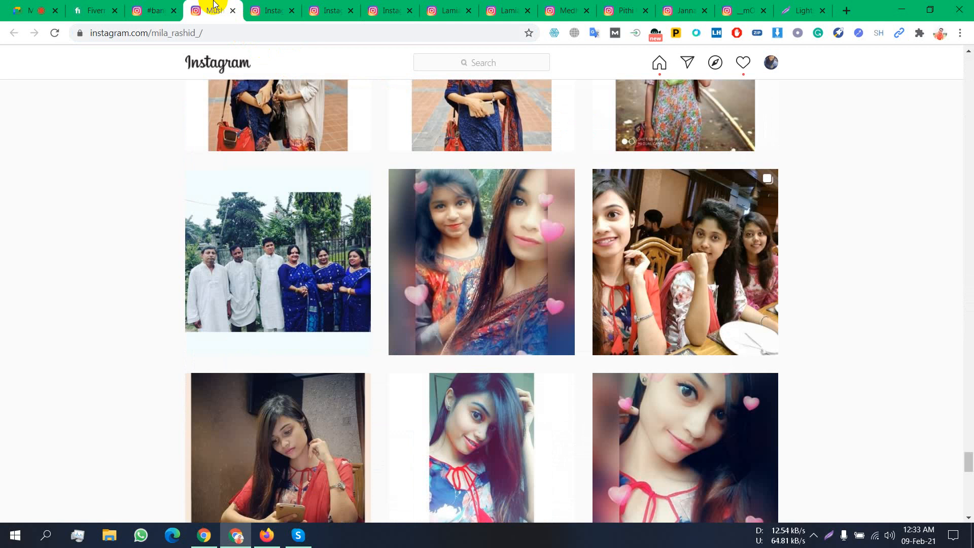
{"action": "scroll", "coordinate": [323, 242], "scroll_direction": "down", "scroll_amount": 6}
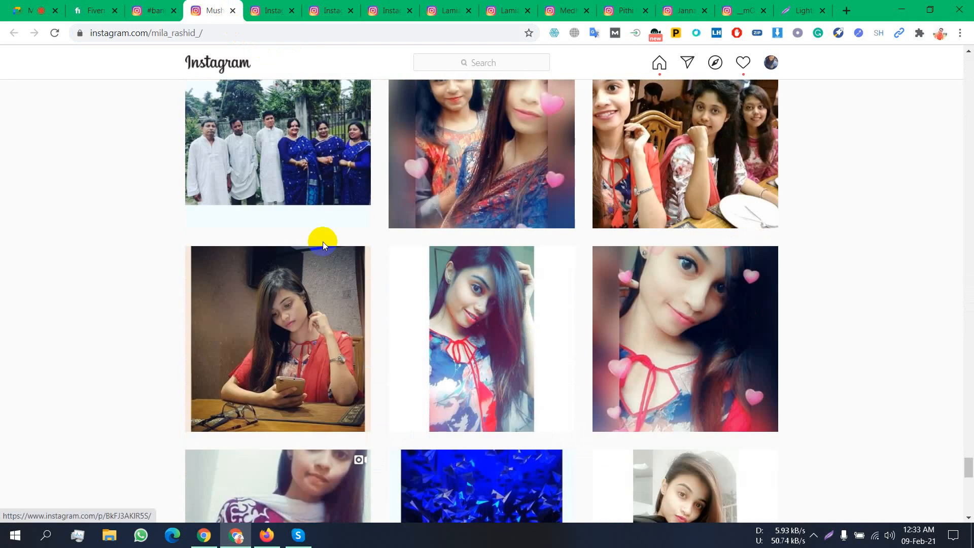
{"action": "scroll", "coordinate": [323, 245], "scroll_direction": "down", "scroll_amount": 11}
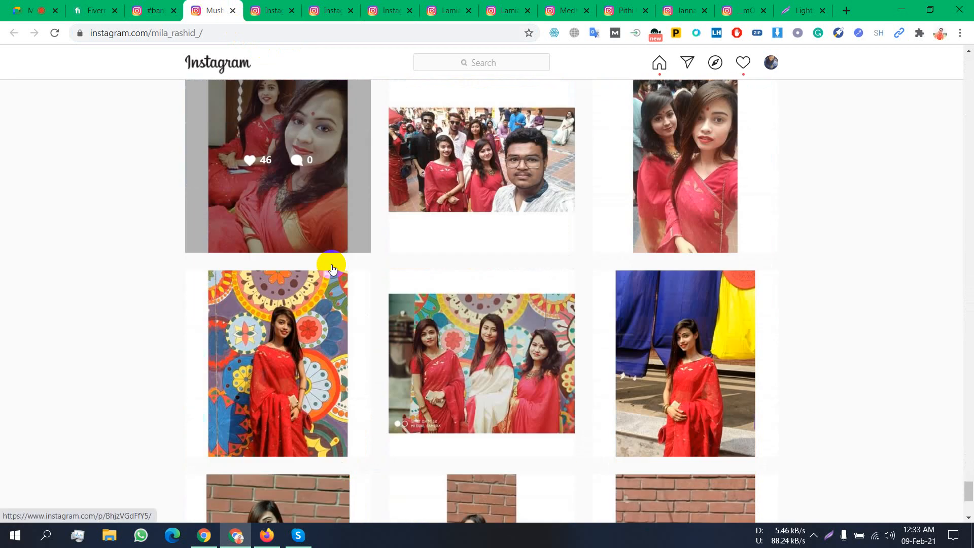
{"action": "scroll", "coordinate": [331, 264], "scroll_direction": "down", "scroll_amount": 2}
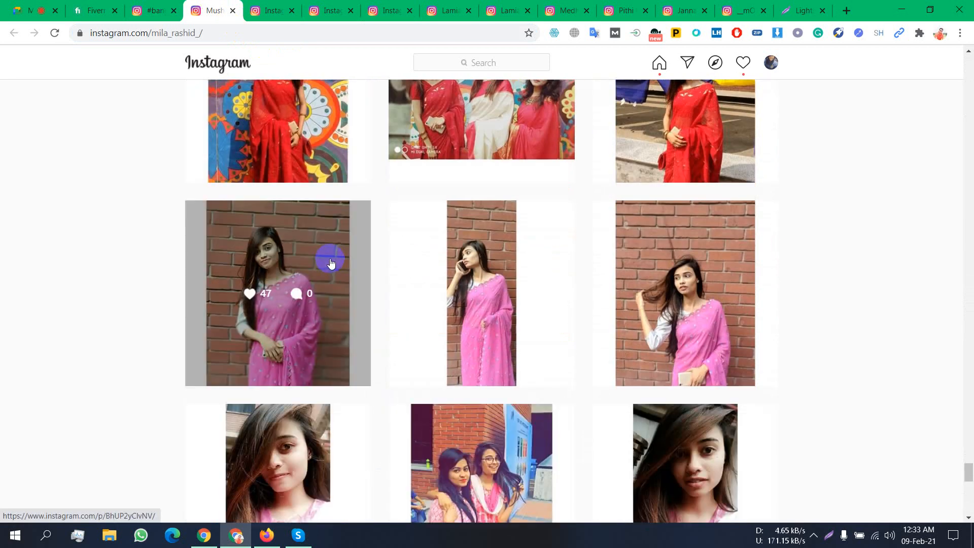
{"action": "scroll", "coordinate": [354, 293], "scroll_direction": "down", "scroll_amount": 9}
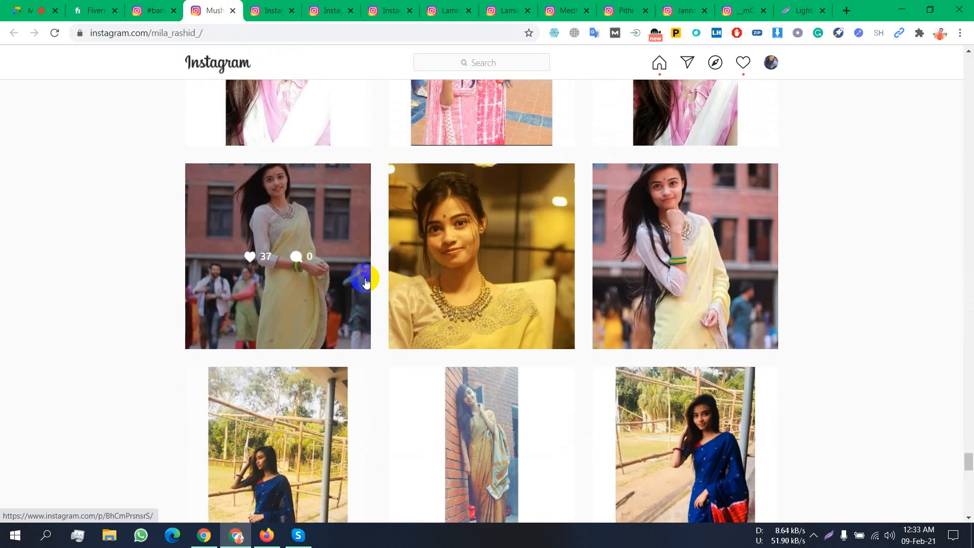
{"action": "scroll", "coordinate": [365, 282], "scroll_direction": "down", "scroll_amount": 9}
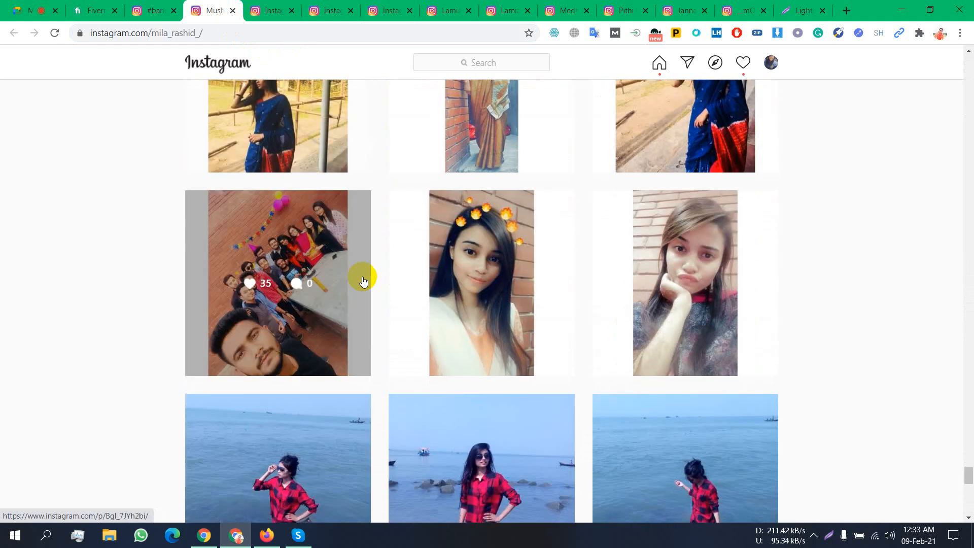
{"action": "scroll", "coordinate": [364, 281], "scroll_direction": "down", "scroll_amount": 1}
{"action": "scroll", "coordinate": [363, 281], "scroll_direction": "down", "scroll_amount": 10}
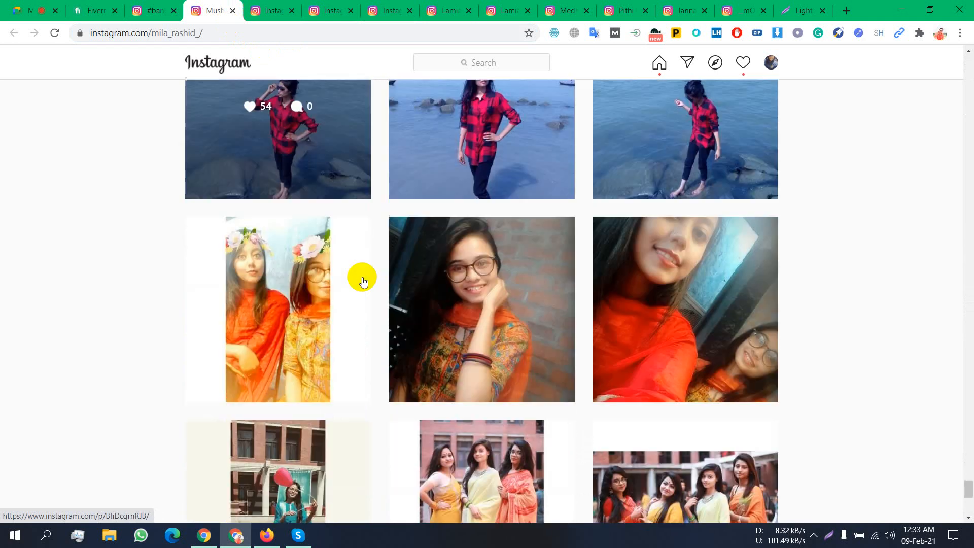
{"action": "scroll", "coordinate": [362, 278], "scroll_direction": "down", "scroll_amount": 11}
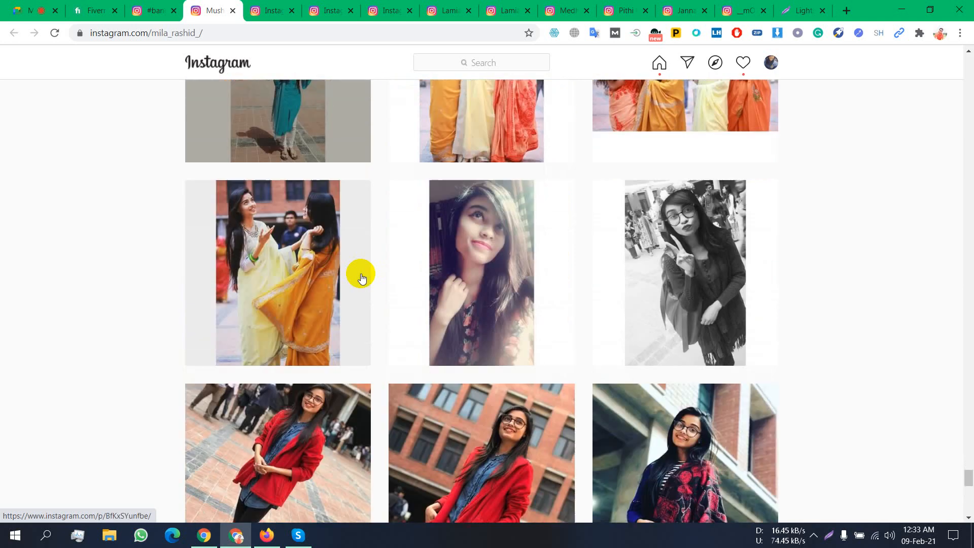
{"action": "scroll", "coordinate": [621, 349], "scroll_direction": "down", "scroll_amount": 6}
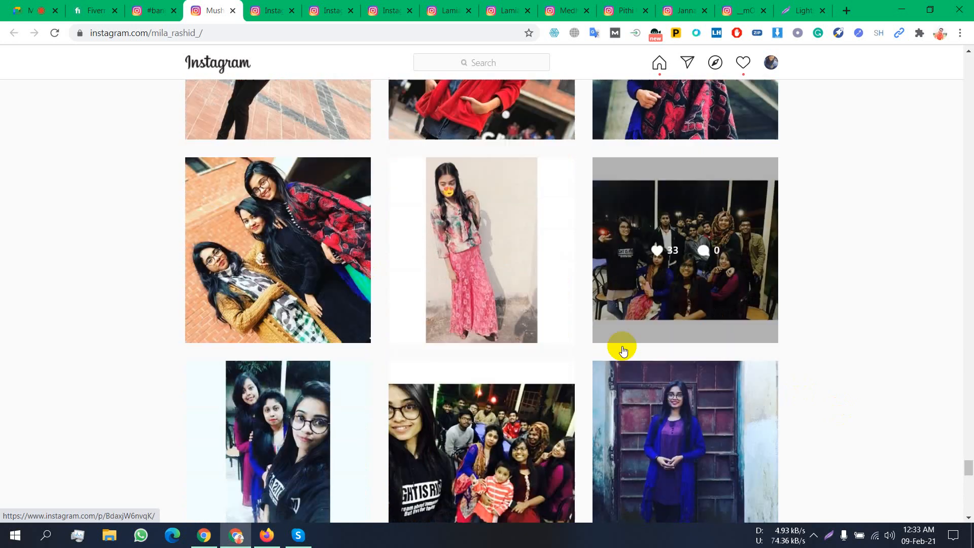
{"action": "scroll", "coordinate": [624, 350], "scroll_direction": "down", "scroll_amount": 1}
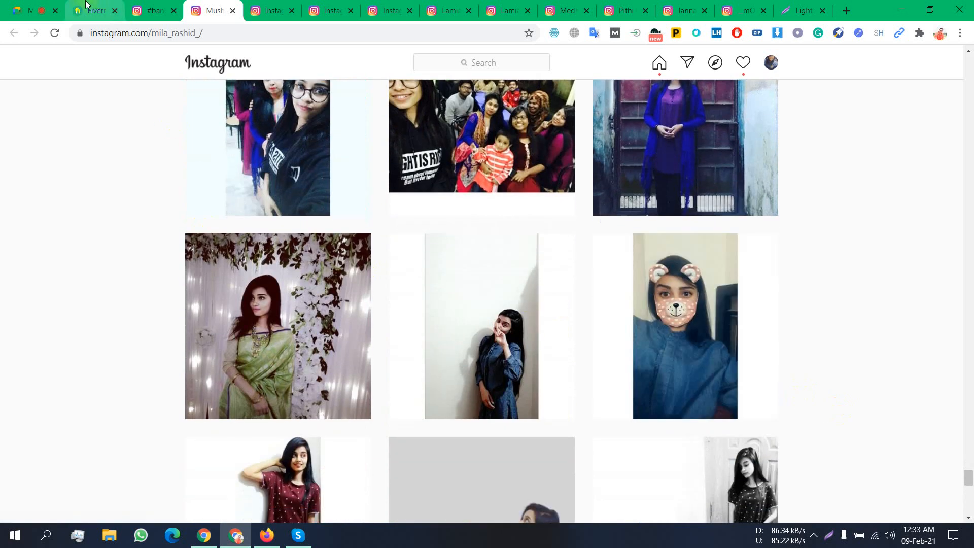
{"action": "left_click", "coordinate": [330, 10]}
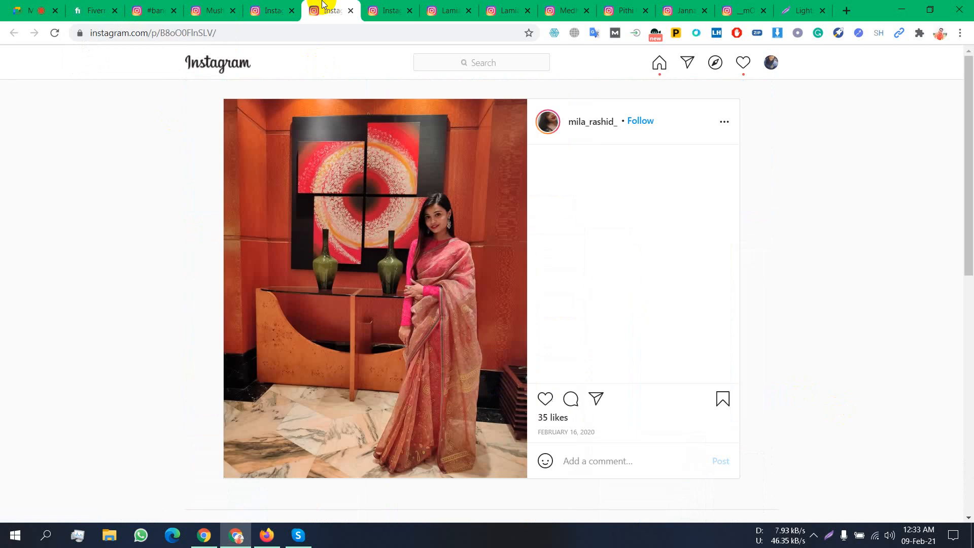
- Capture the two-seated-women photo with Lightshot and save it as an image
{"action": "left_click", "coordinate": [389, 11]}
{"action": "left_click", "coordinate": [828, 535]}
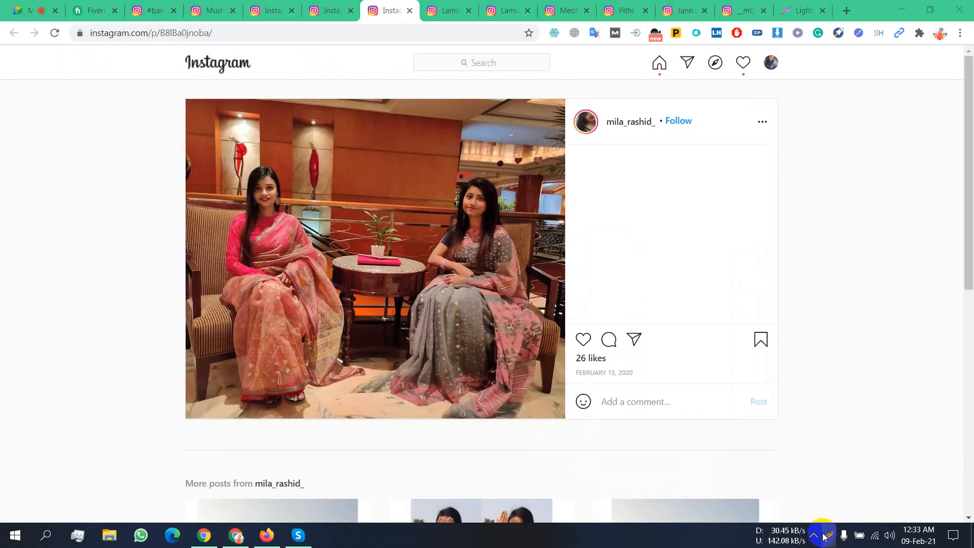
{"action": "mouse_move", "coordinate": [186, 102]}
{"action": "left_mouse_down"}
{"action": "mouse_move", "coordinate": [477, 443]}
{"action": "mouse_move", "coordinate": [563, 413]}
{"action": "left_mouse_up"}
{"action": "left_click", "coordinate": [538, 424]}
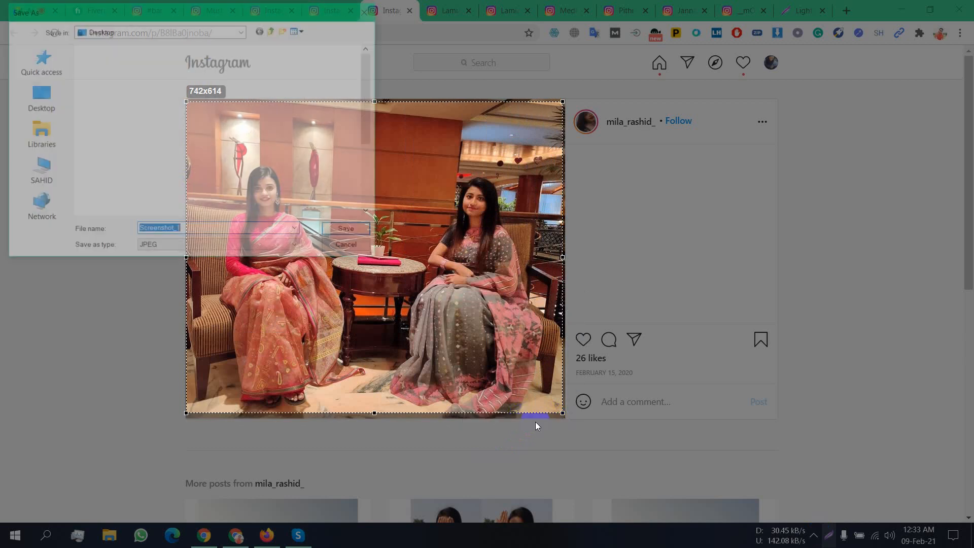
{"action": "left_click", "coordinate": [355, 233]}
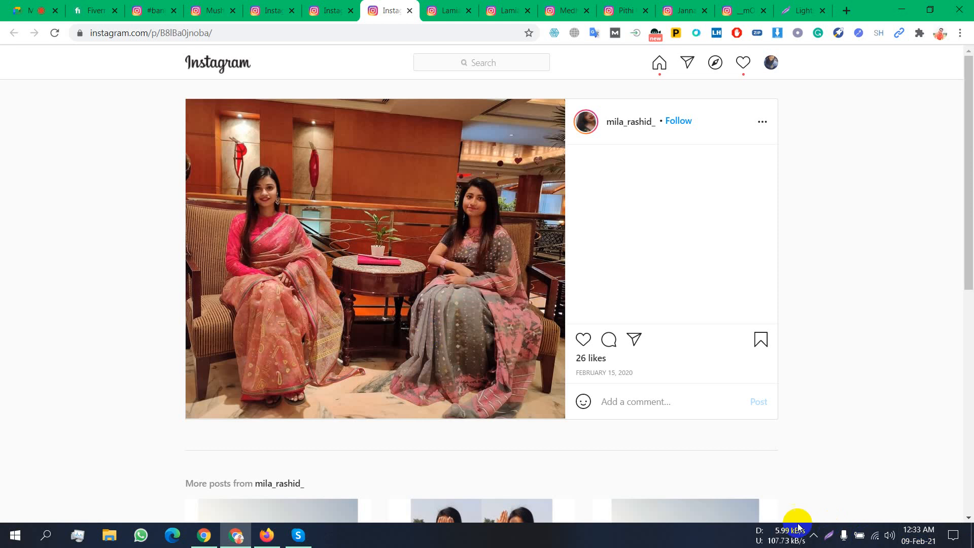
- Capture another Instagram photo region, then cancel the save and discard the capture
{"action": "left_click", "coordinate": [821, 541]}
{"action": "mouse_move", "coordinate": [217, 132]}
{"action": "left_mouse_down"}
{"action": "mouse_move", "coordinate": [522, 446]}
{"action": "mouse_move", "coordinate": [553, 402]}
{"action": "left_mouse_up"}
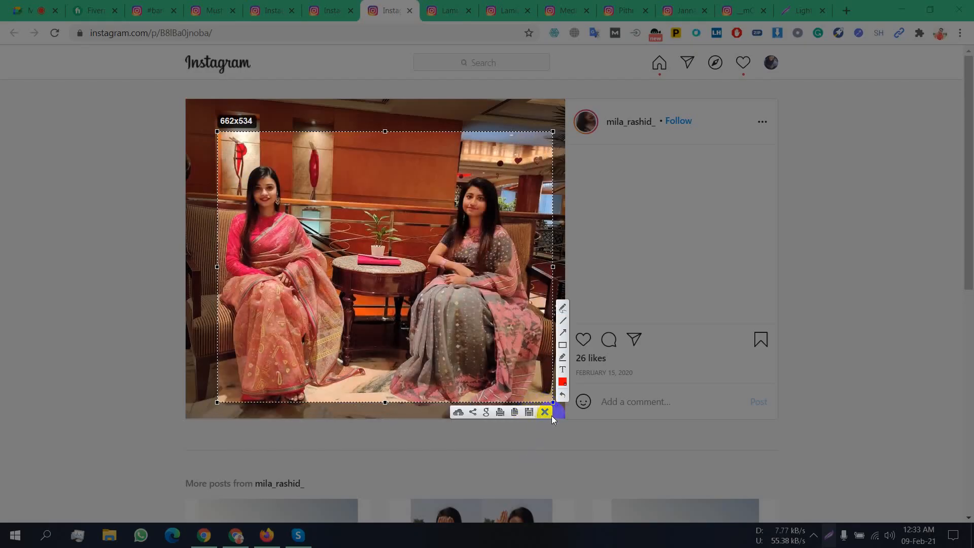
{"action": "left_click", "coordinate": [529, 412]}
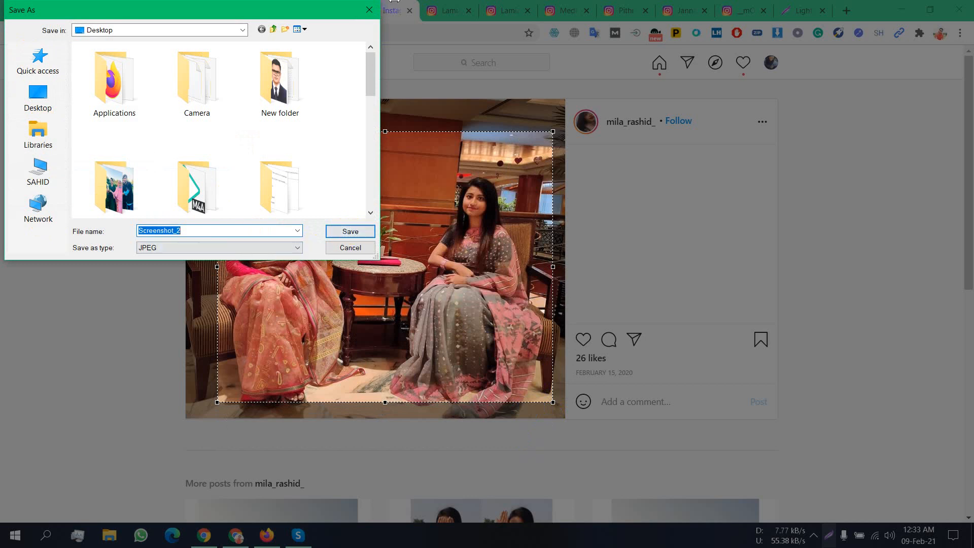
{"action": "left_click", "coordinate": [370, 9]}
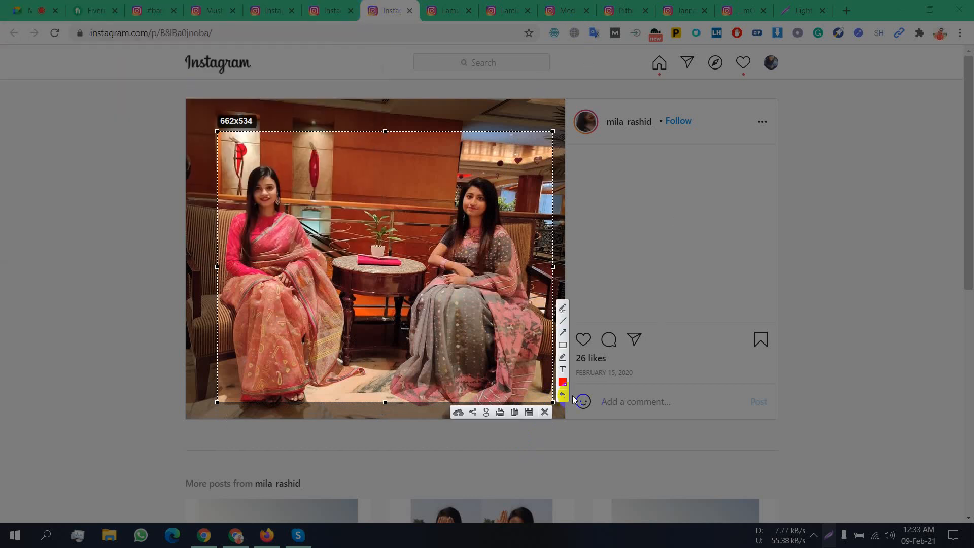
{"action": "left_click", "coordinate": [548, 413]}
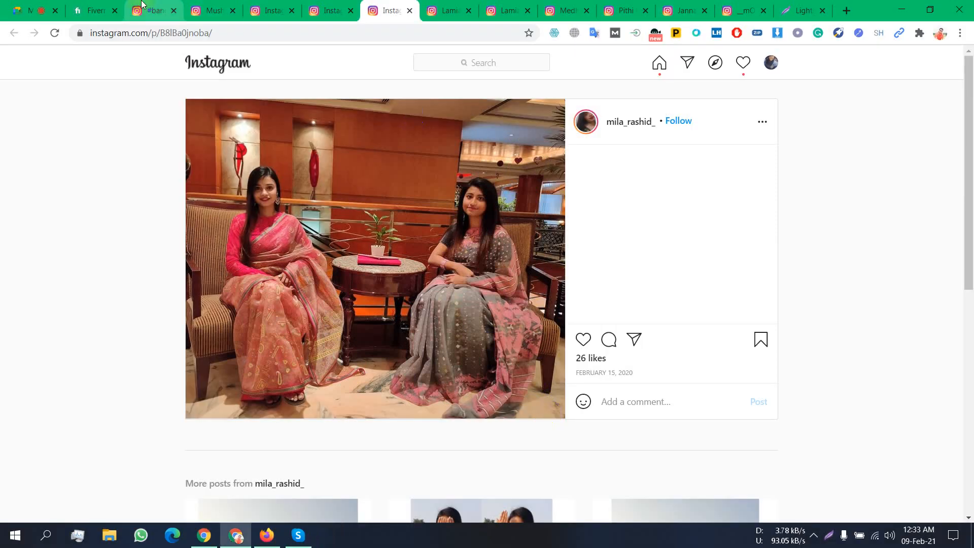
- Close all the Instagram and Lightshot download tabs and minimise Chrome to reveal LinkedIn
{"action": "left_click", "coordinate": [177, 12]}
{"action": "left_click", "coordinate": [176, 12]}
{"action": "left_click", "coordinate": [176, 12]}
{"action": "left_click", "coordinate": [177, 12]}
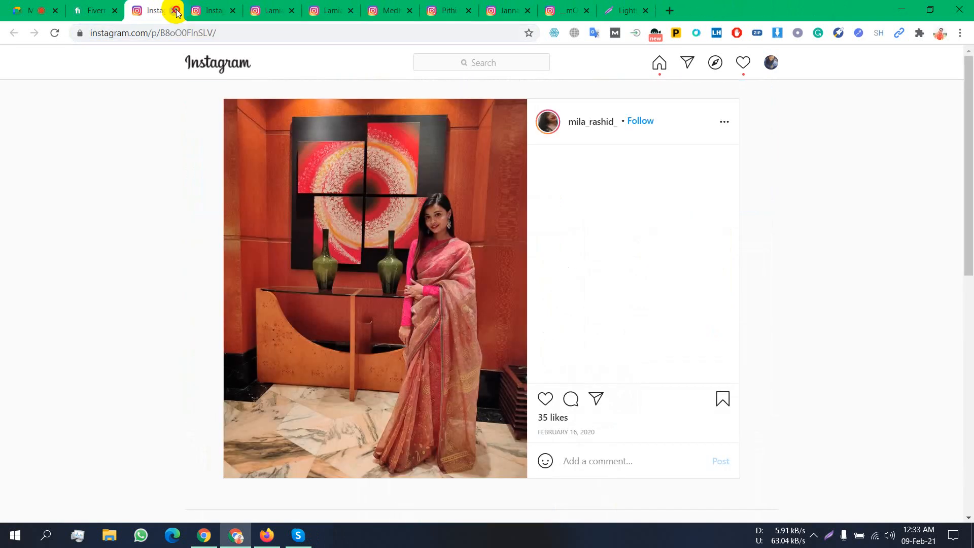
{"action": "left_click", "coordinate": [177, 13]}
{"action": "left_click", "coordinate": [175, 10]}
{"action": "left_click", "coordinate": [175, 11]}
{"action": "left_click", "coordinate": [175, 11]}
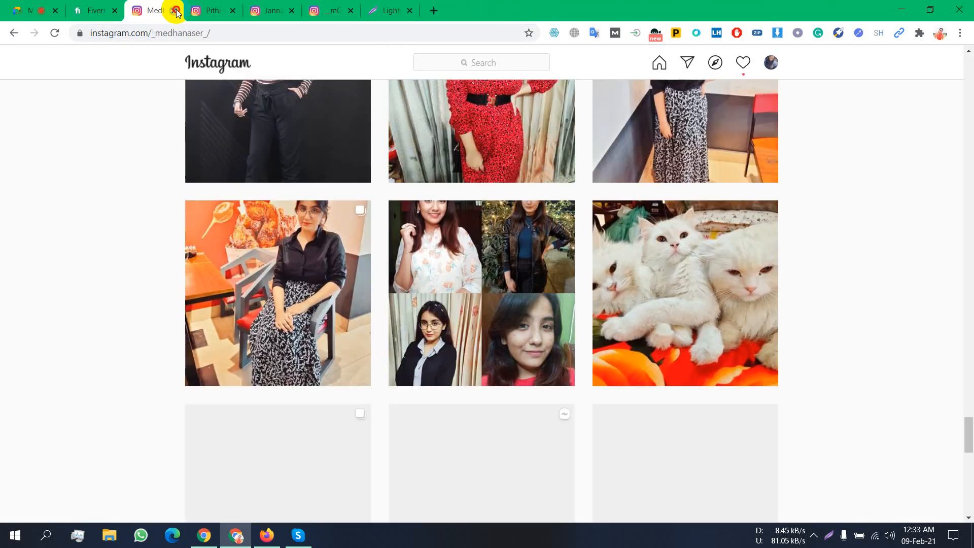
{"action": "left_click", "coordinate": [174, 11]}
{"action": "left_click", "coordinate": [176, 12]}
{"action": "left_click", "coordinate": [175, 11]}
{"action": "left_click", "coordinate": [176, 11]}
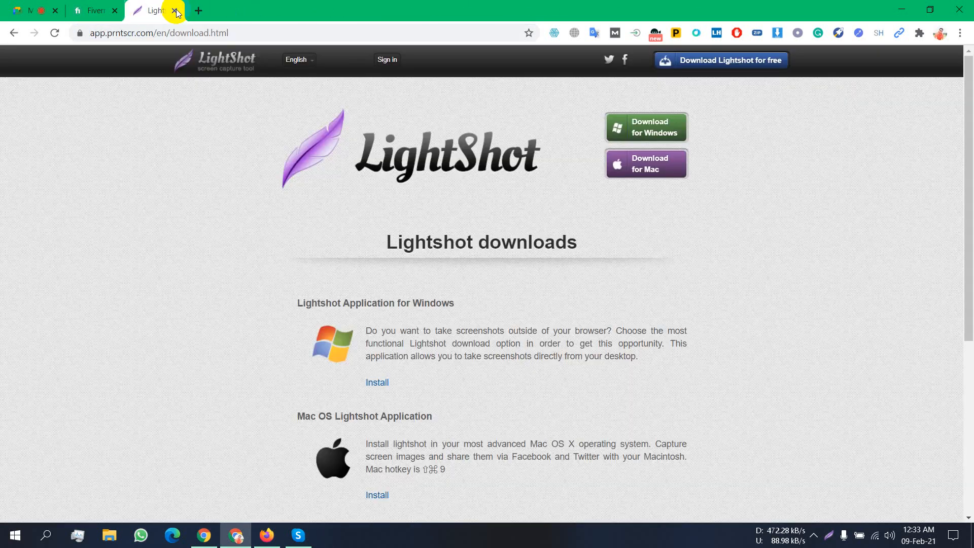
{"action": "left_click", "coordinate": [176, 11]}
{"action": "left_click", "coordinate": [177, 12]}
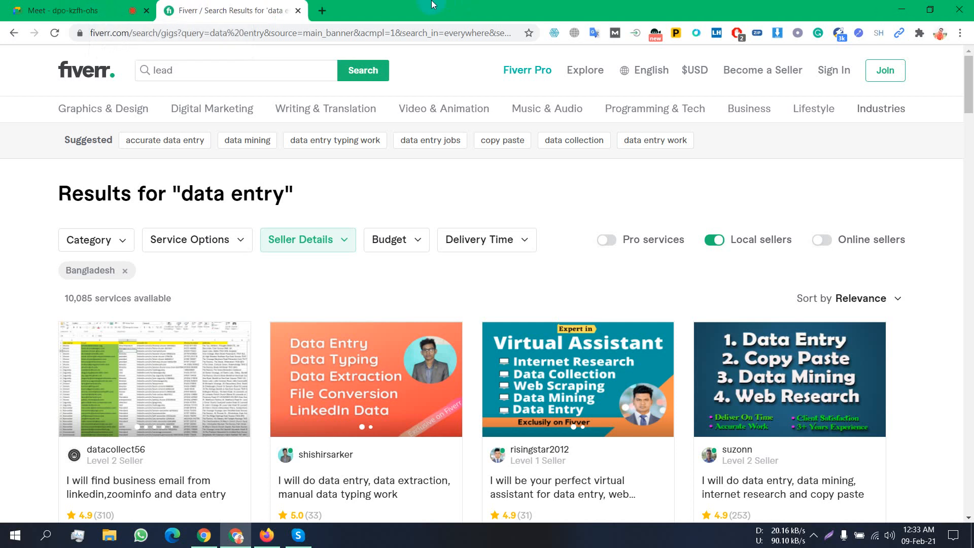
{"action": "left_click", "coordinate": [899, 13]}
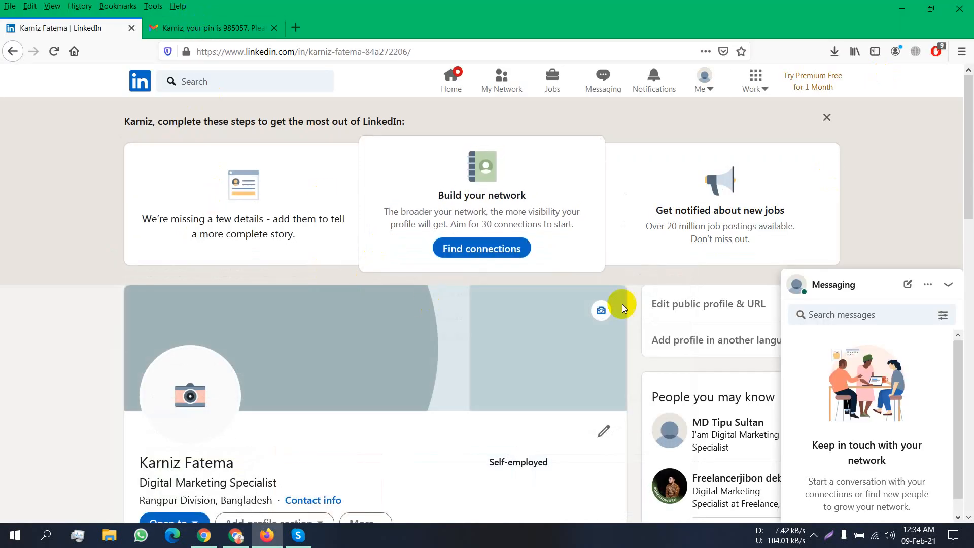
- Upload Screenshot_6 from the Desktop as the new LinkedIn profile photo
{"action": "scroll", "coordinate": [246, 422], "scroll_direction": "down", "scroll_amount": 3}
{"action": "left_click", "coordinate": [184, 267]}
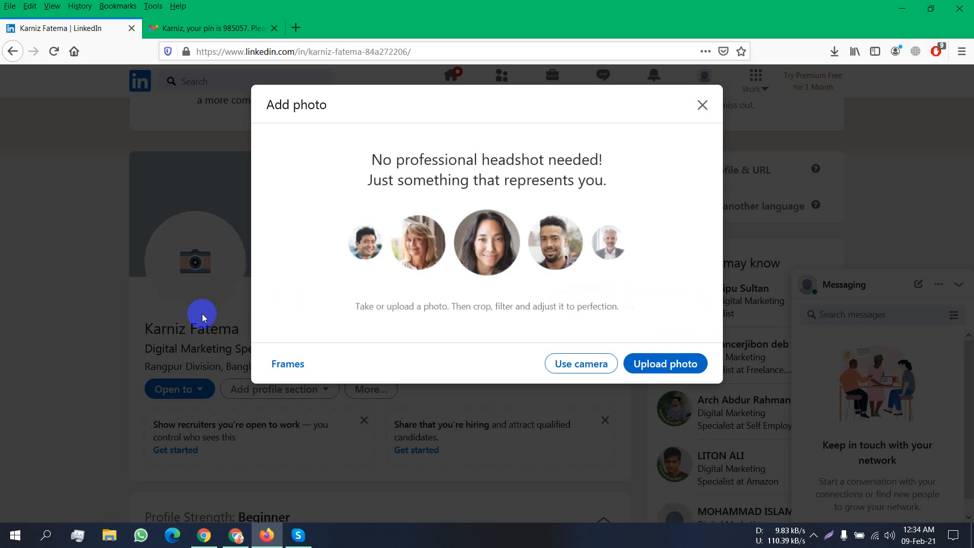
{"action": "left_click", "coordinate": [665, 366]}
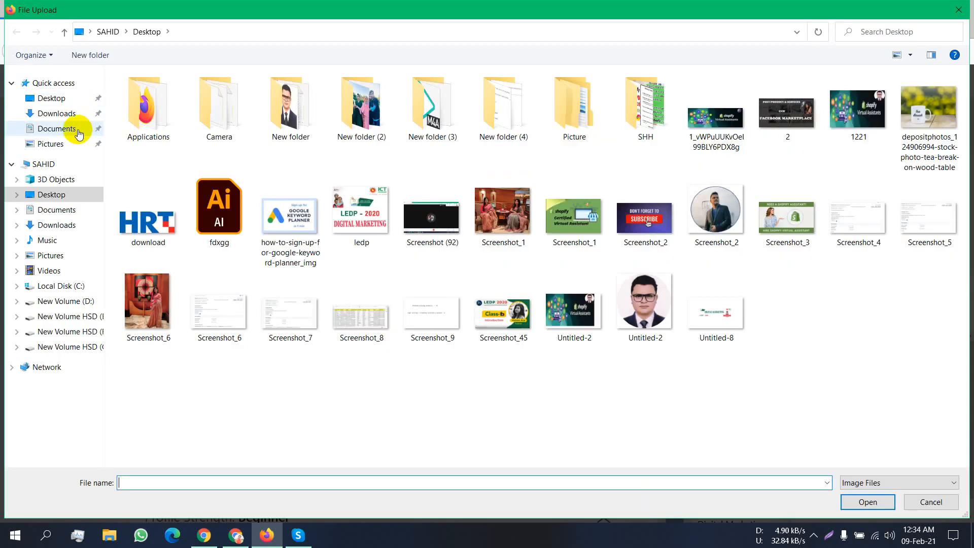
{"action": "left_click", "coordinate": [70, 112]}
{"action": "left_click", "coordinate": [62, 101]}
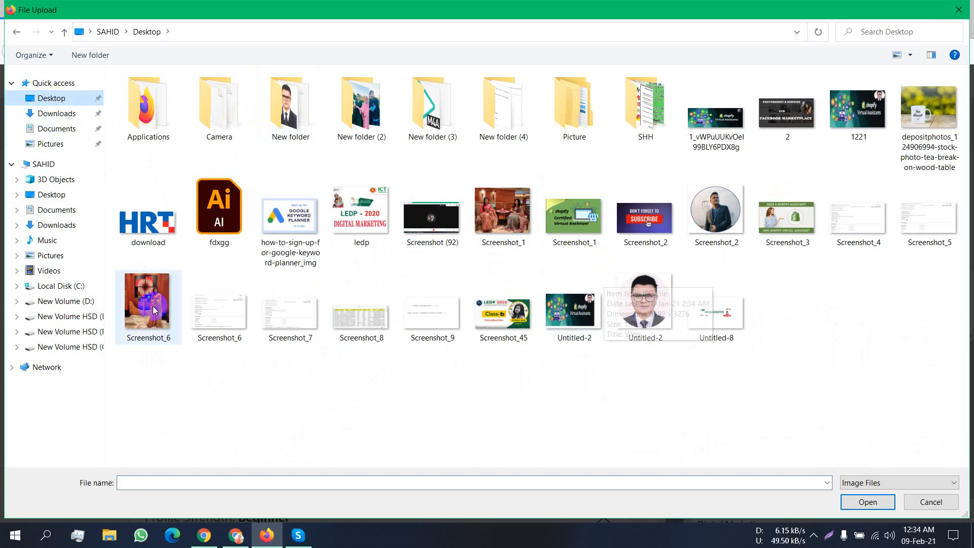
{"action": "key", "text": "Escape"}
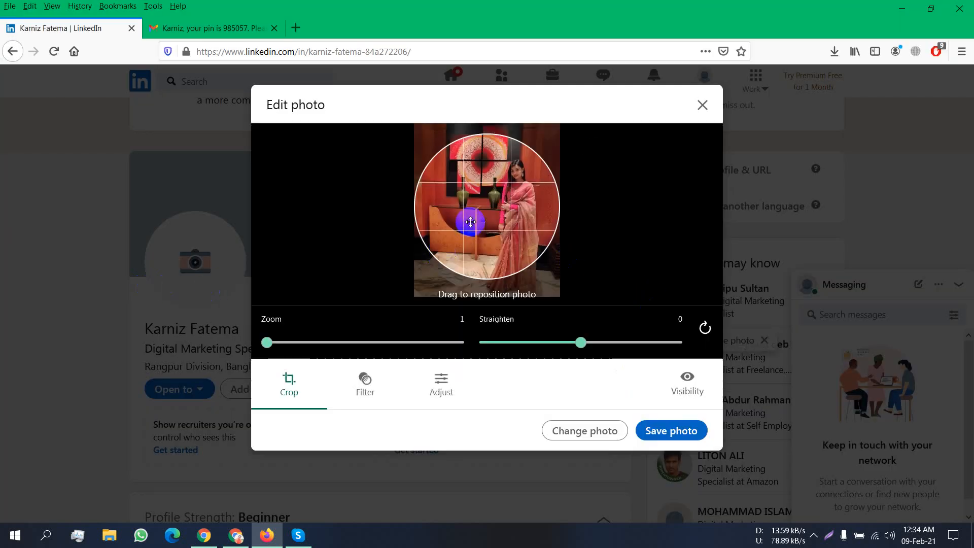
- Zoom the photo to 1.8, frame her face in the crop circle, and save it
{"action": "left_click_drag", "start_coordinate": [470, 221], "coordinate": [456, 226]}
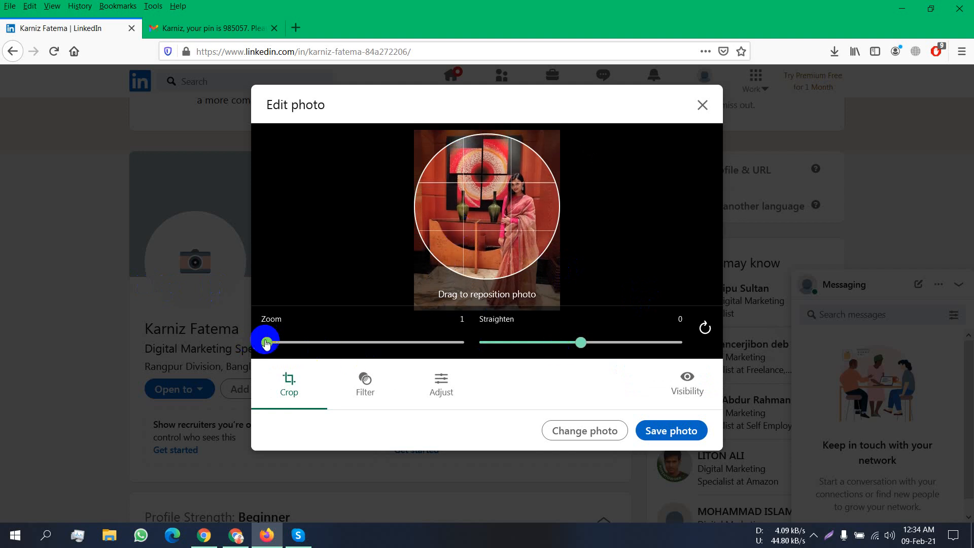
{"action": "left_click_drag", "start_coordinate": [269, 343], "coordinate": [296, 341]}
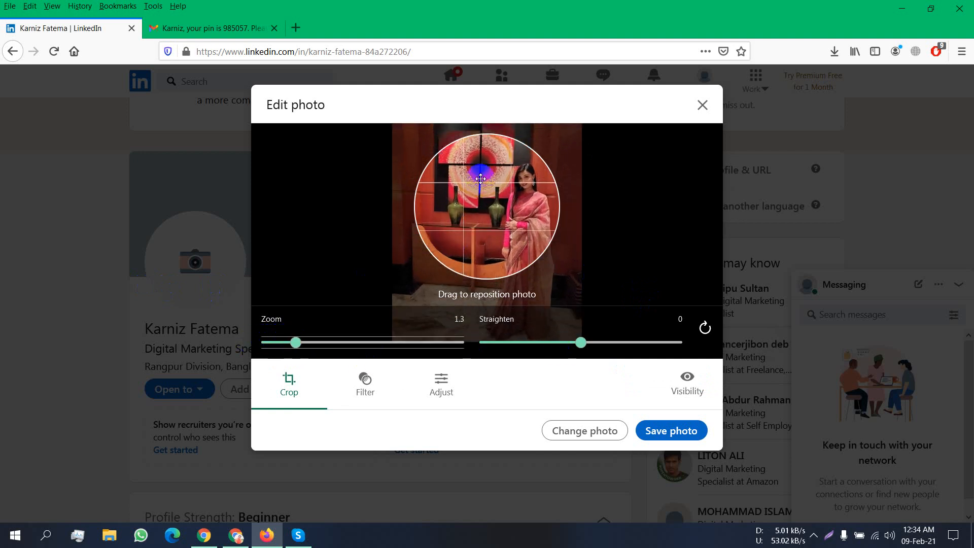
{"action": "left_click_drag", "start_coordinate": [479, 180], "coordinate": [457, 181]}
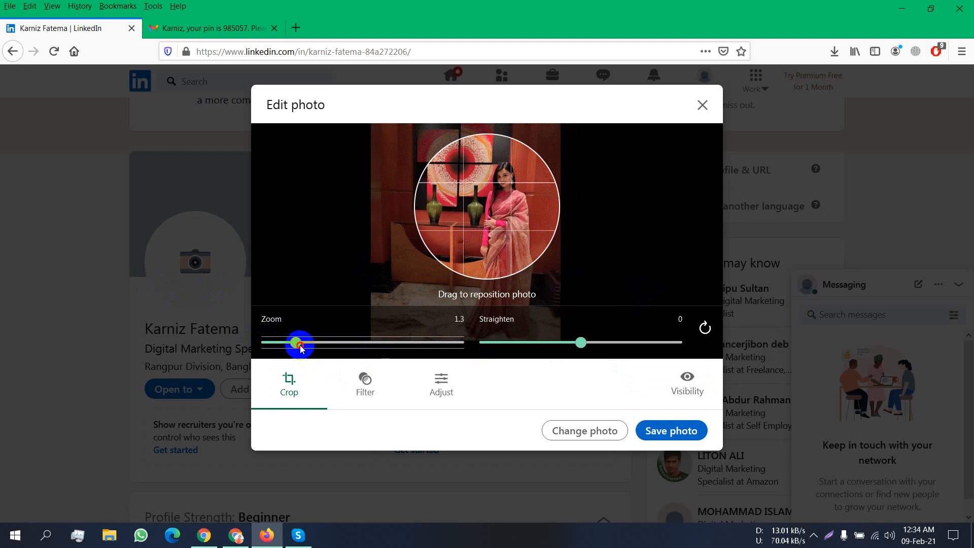
{"action": "left_click_drag", "start_coordinate": [301, 348], "coordinate": [306, 349]}
{"action": "left_click_drag", "start_coordinate": [484, 213], "coordinate": [479, 233]}
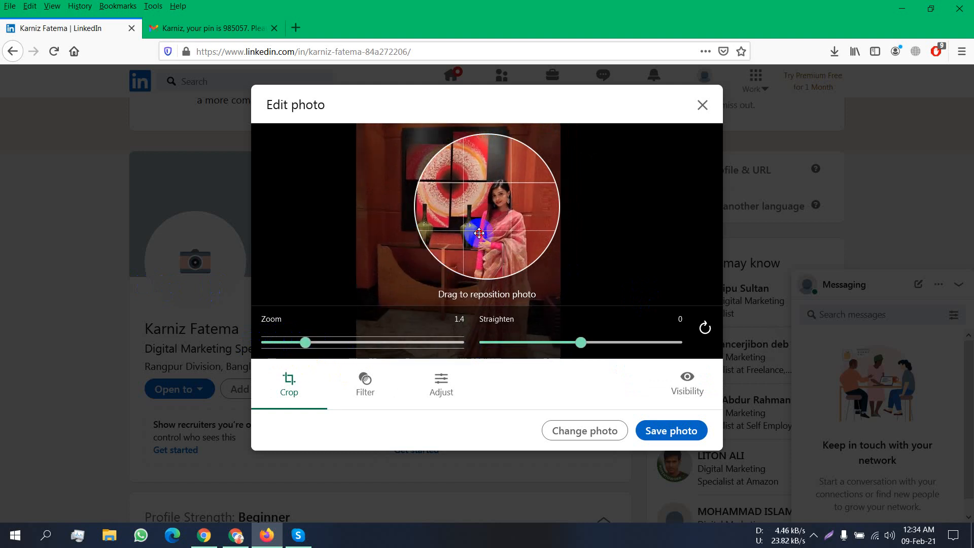
{"action": "left_click_drag", "start_coordinate": [305, 345], "coordinate": [343, 345]}
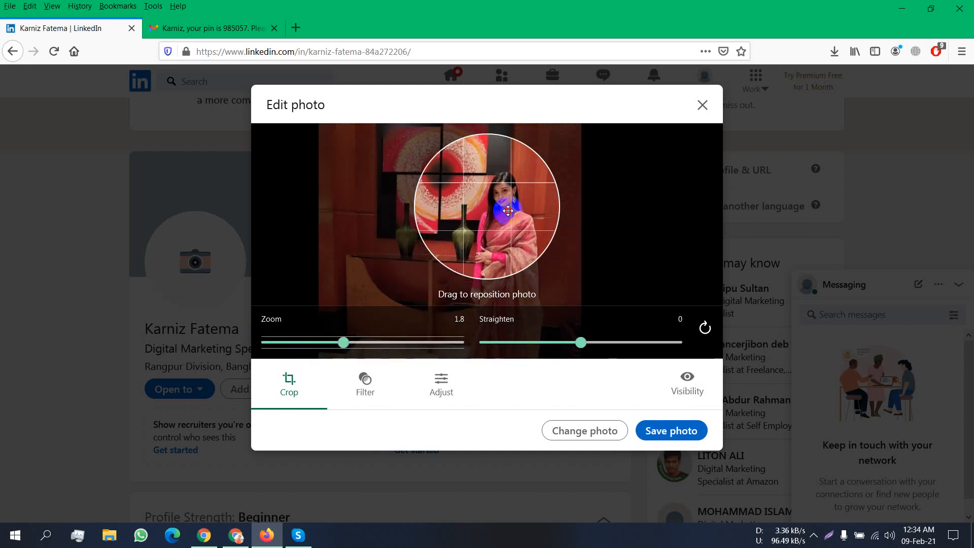
{"action": "left_click_drag", "start_coordinate": [509, 211], "coordinate": [508, 204]}
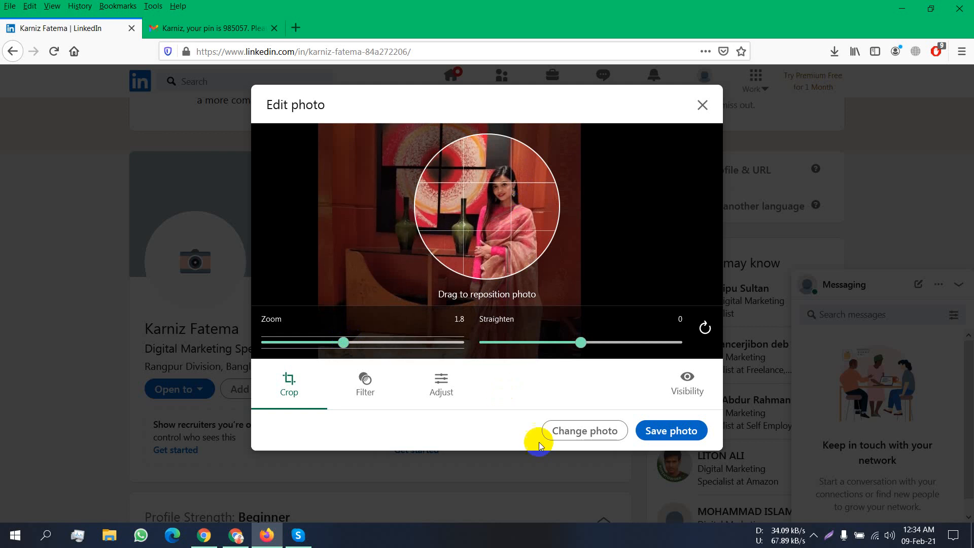
{"action": "left_click", "coordinate": [693, 430]}
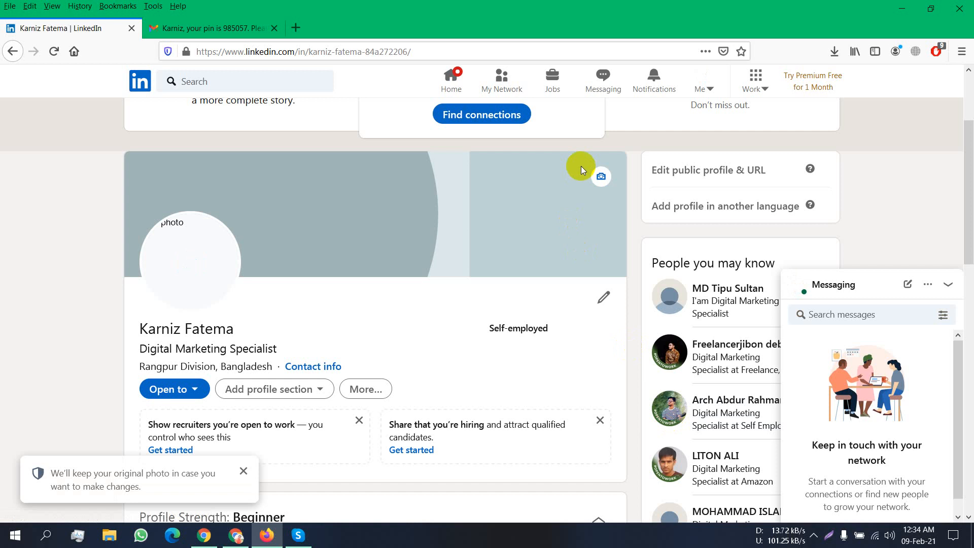
- Upload Screenshot_1 as the background banner, frame both women's faces, and apply it
{"action": "left_click", "coordinate": [598, 180]}
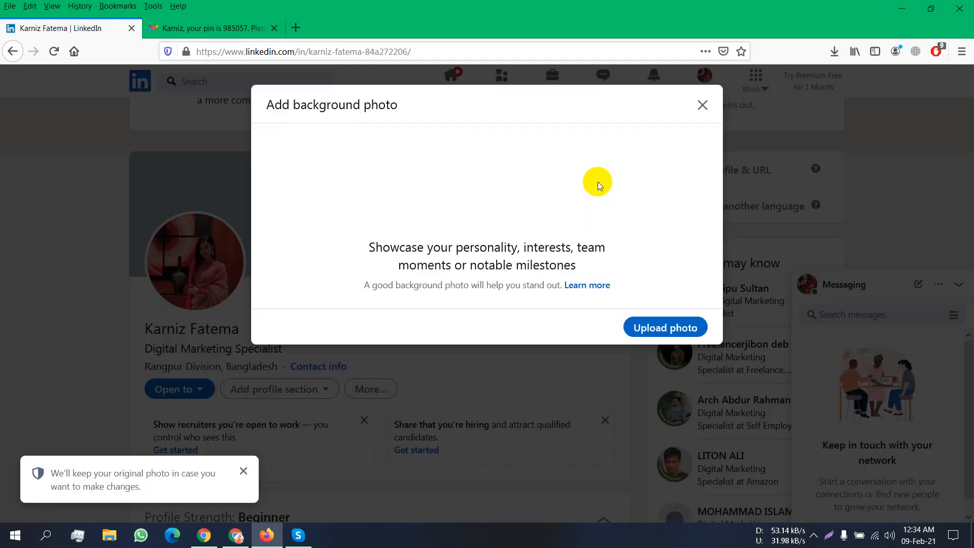
{"action": "left_click", "coordinate": [651, 329]}
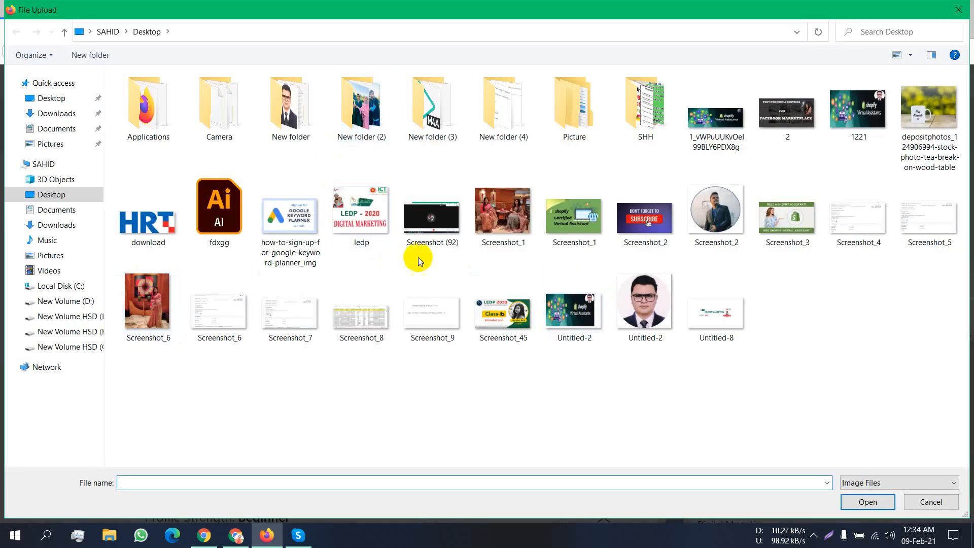
{"action": "double_click", "coordinate": [496, 226]}
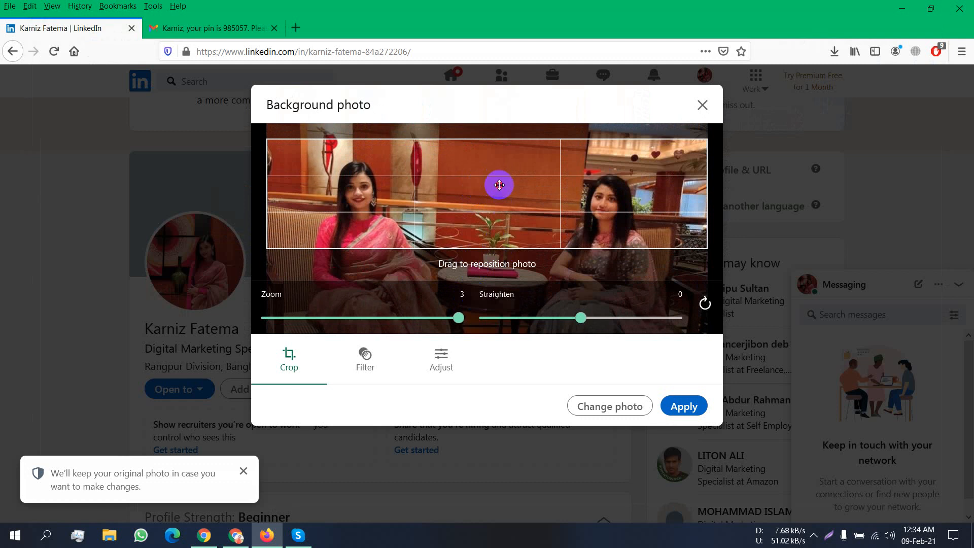
{"action": "left_click_drag", "start_coordinate": [500, 185], "coordinate": [498, 180]}
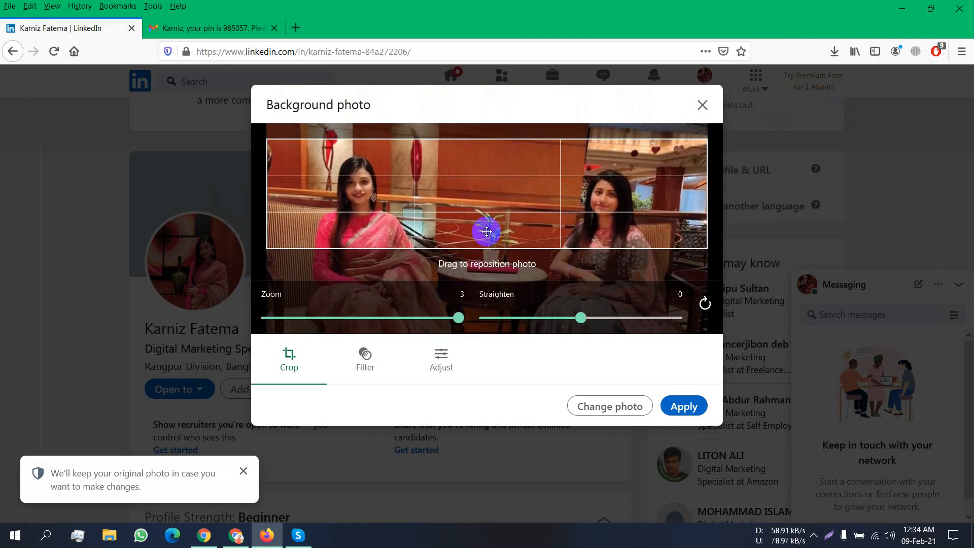
{"action": "left_click_drag", "start_coordinate": [487, 224], "coordinate": [487, 210]}
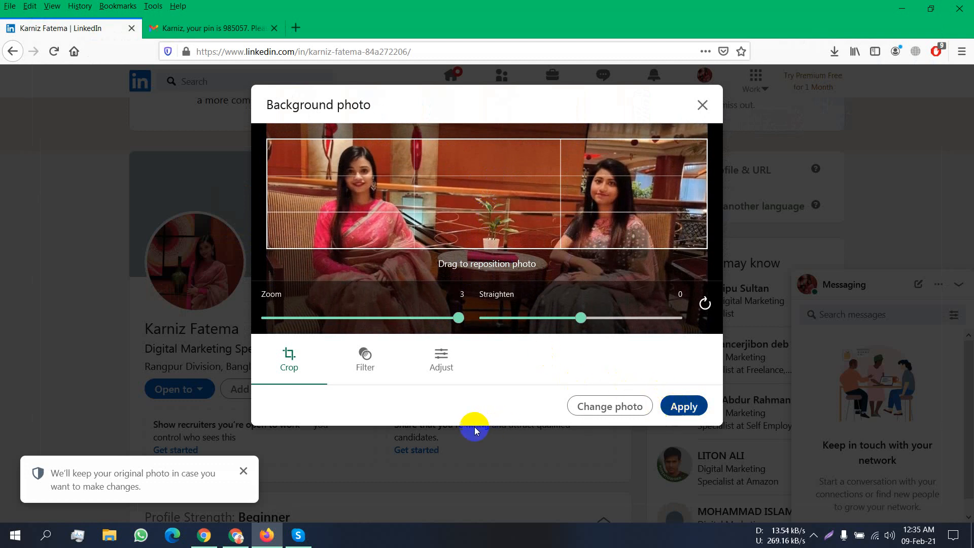
{"action": "left_click", "coordinate": [455, 429]}
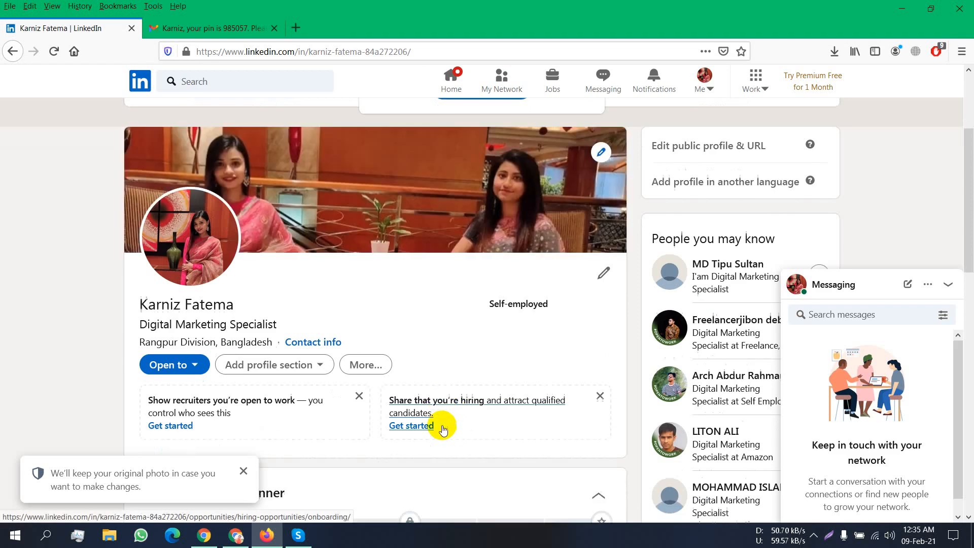
- Set the position's start date to January 2015, mark it as current work, and save
{"action": "scroll", "coordinate": [442, 429], "scroll_direction": "down", "scroll_amount": 3}
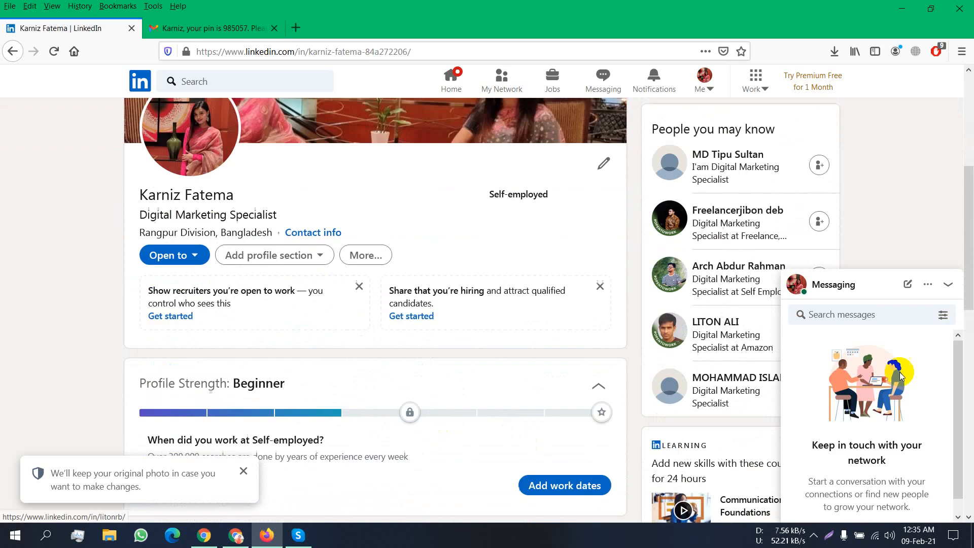
{"action": "scroll", "coordinate": [366, 376], "scroll_direction": "down", "scroll_amount": 3}
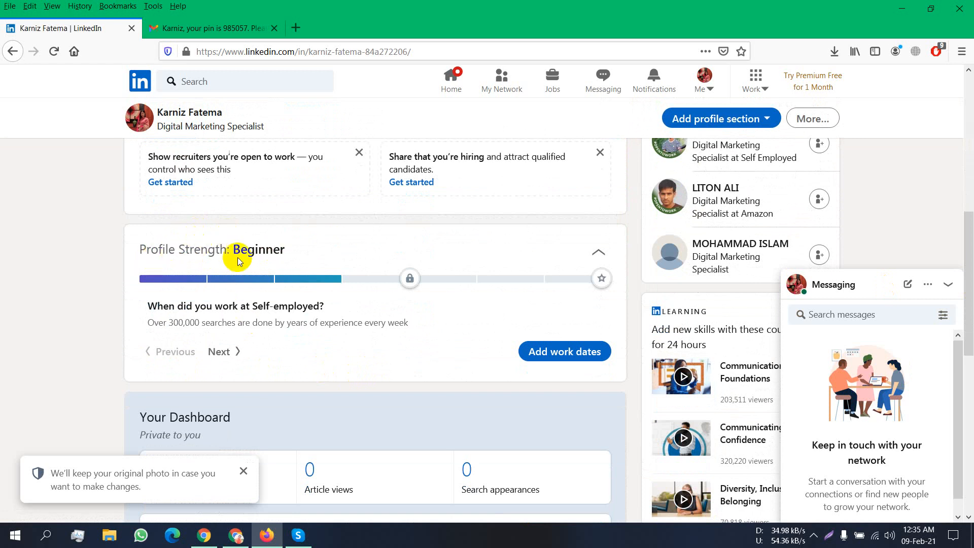
{"action": "left_click", "coordinate": [555, 349]}
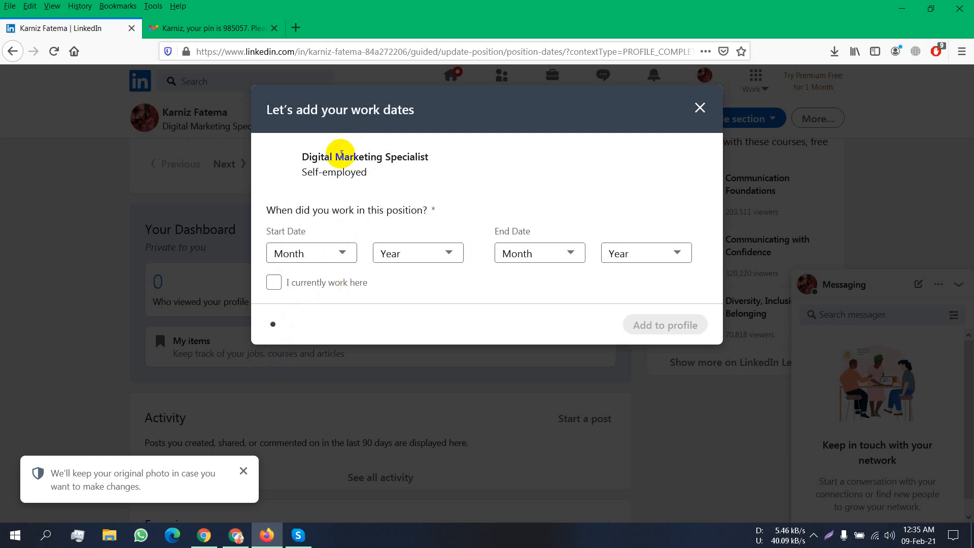
{"action": "left_click", "coordinate": [343, 254]}
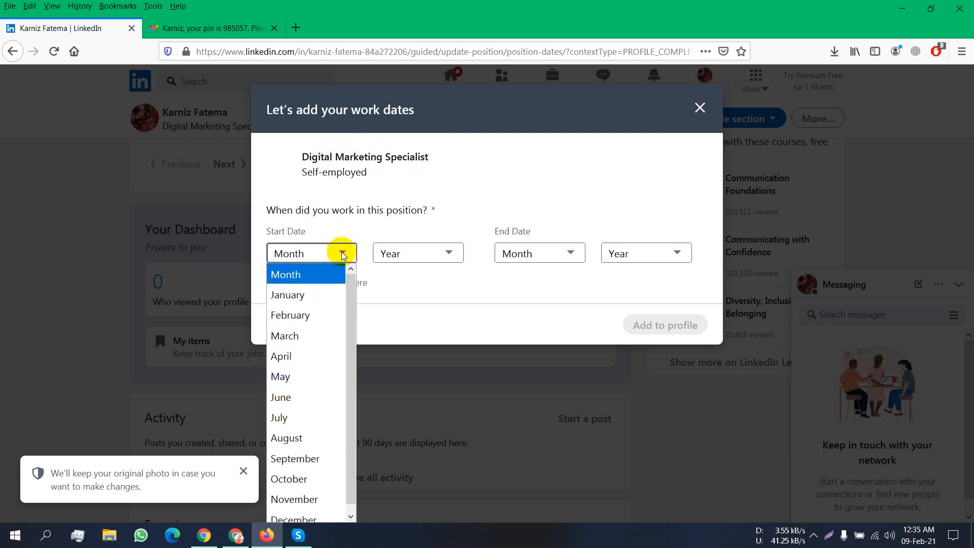
{"action": "left_click", "coordinate": [326, 289]}
{"action": "left_click", "coordinate": [431, 254]}
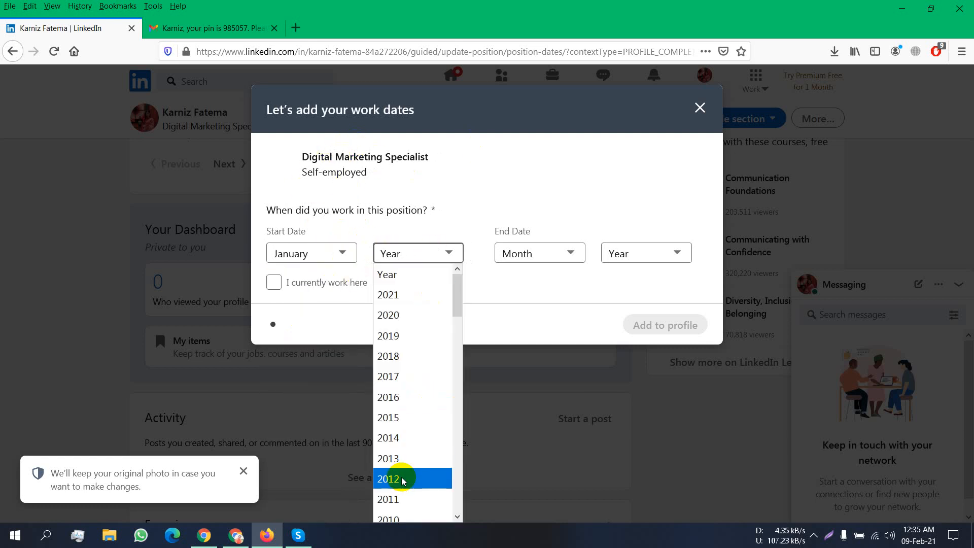
{"action": "left_click", "coordinate": [400, 422]}
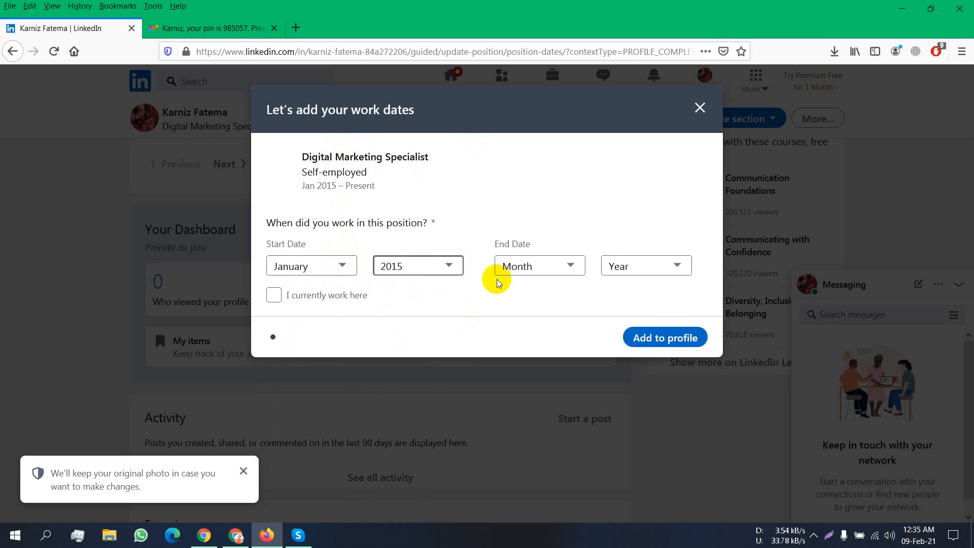
{"action": "left_click", "coordinate": [518, 268]}
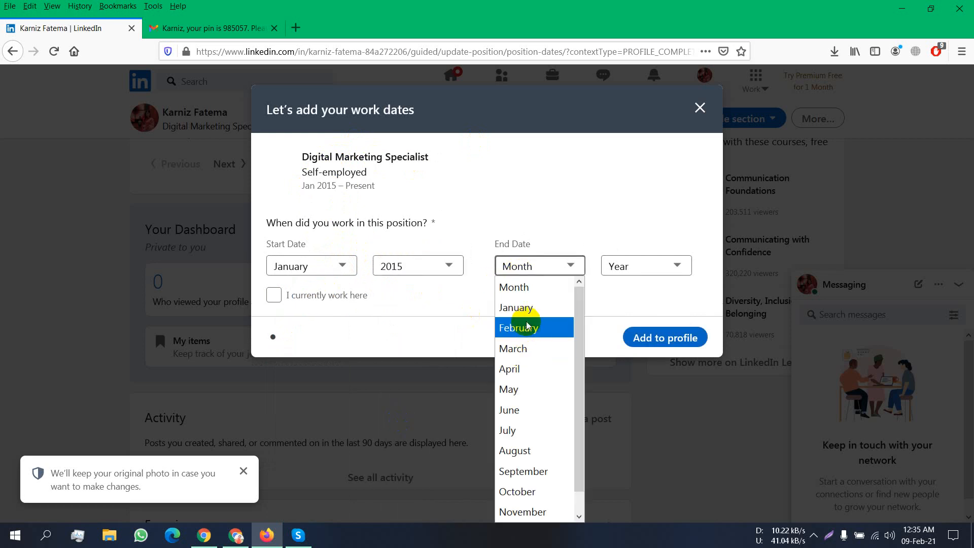
{"action": "left_click", "coordinate": [634, 295]}
{"action": "left_click", "coordinate": [354, 297]}
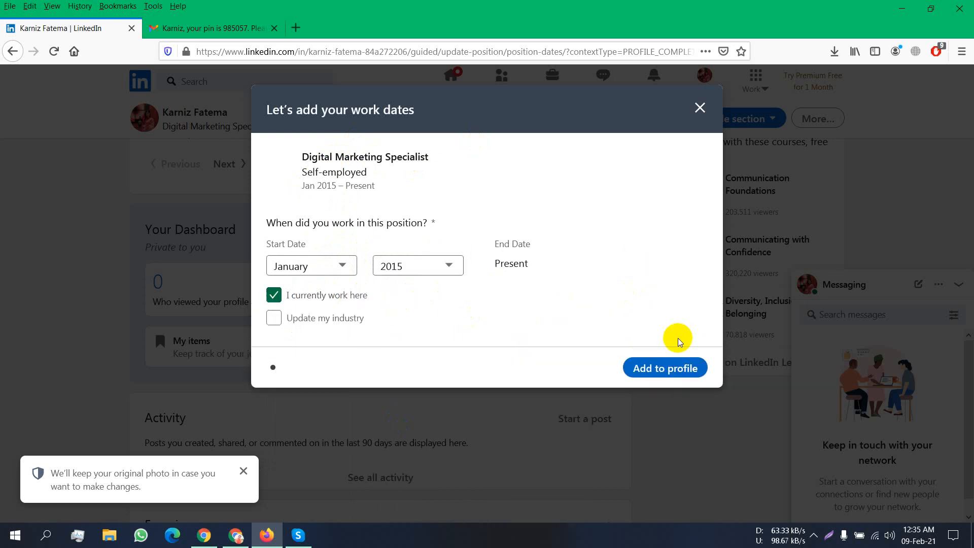
{"action": "left_click", "coordinate": [691, 368]}
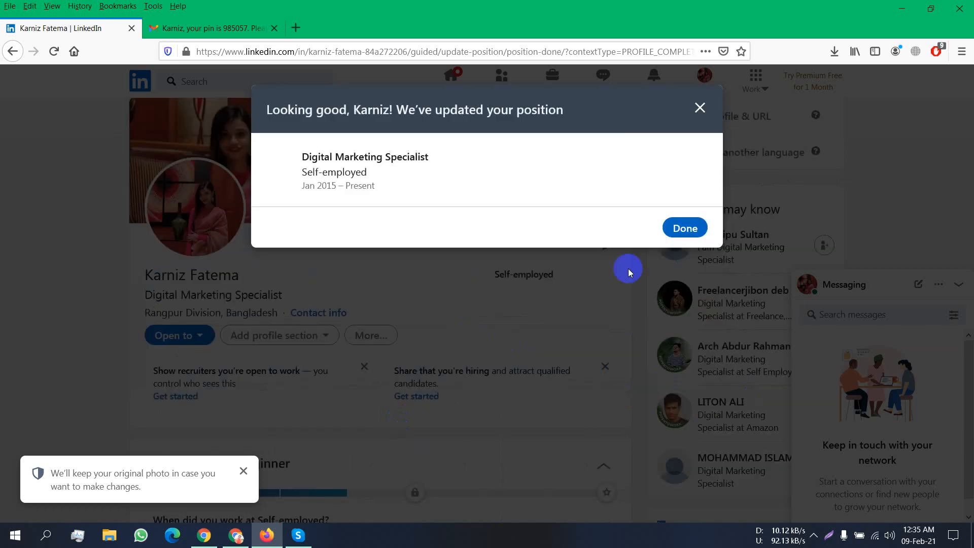
{"action": "left_click", "coordinate": [693, 227]}
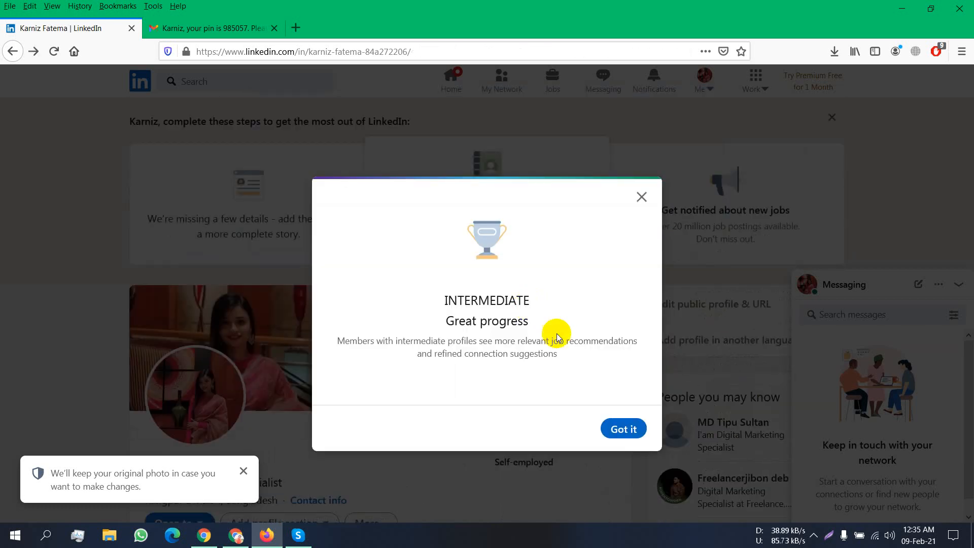
- Add an education entry by searching 'Begum' and choosing Begum Rokeya University, Rangpur
{"action": "left_click", "coordinate": [622, 430]}
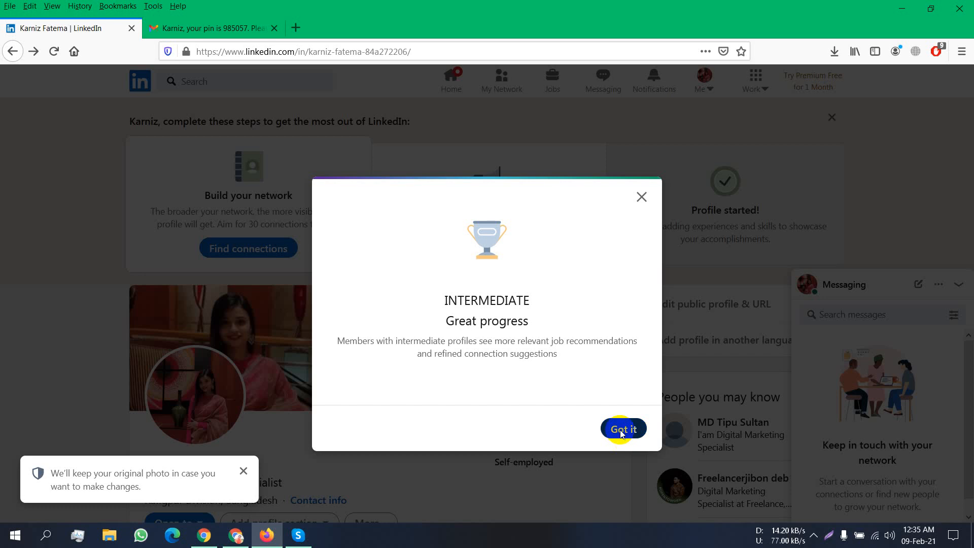
{"action": "scroll", "coordinate": [454, 278], "scroll_direction": "down", "scroll_amount": 3}
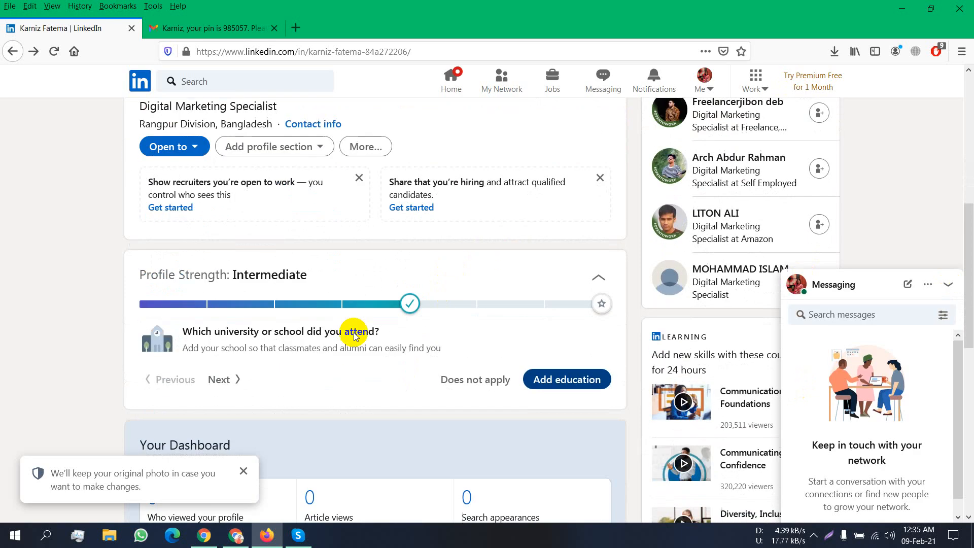
{"action": "left_click", "coordinate": [581, 394]}
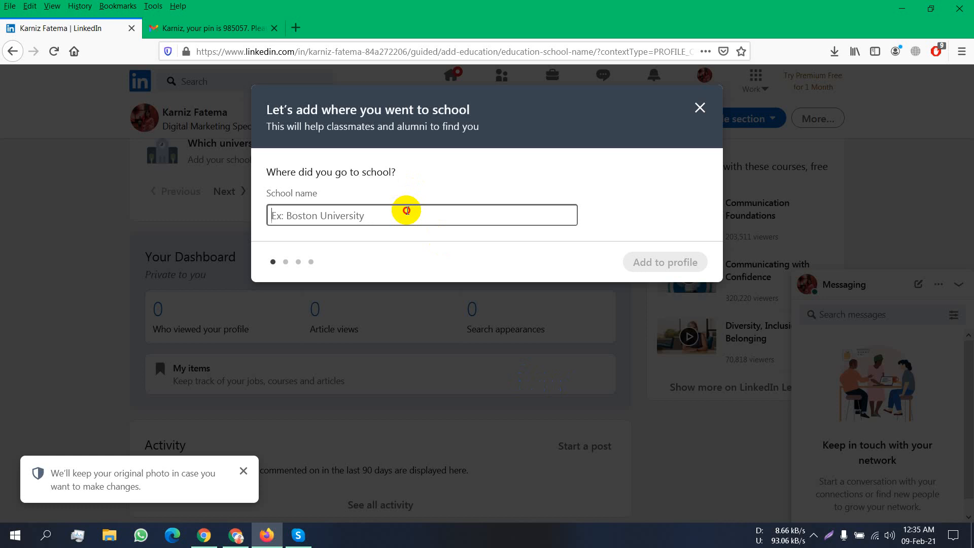
{"action": "type", "text": "Be"}
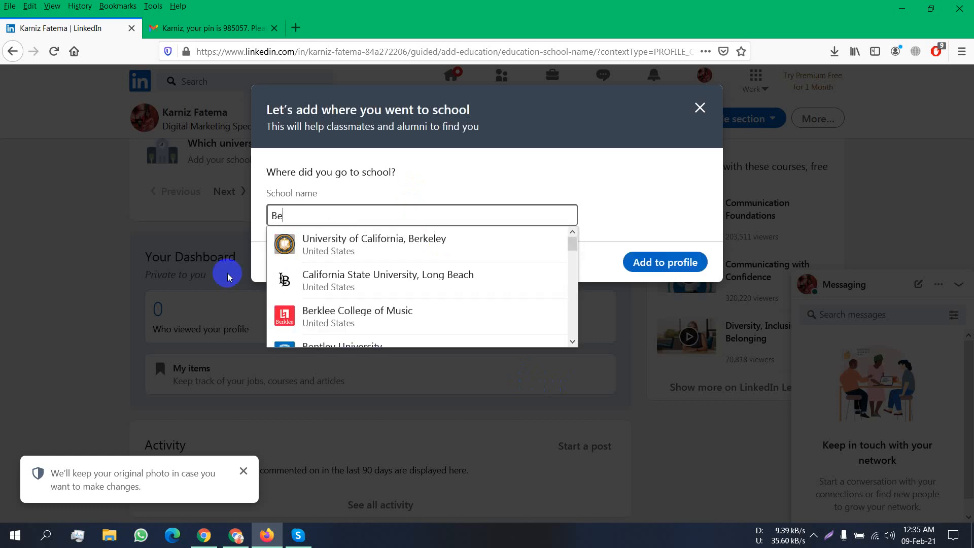
{"action": "type", "text": "gum"}
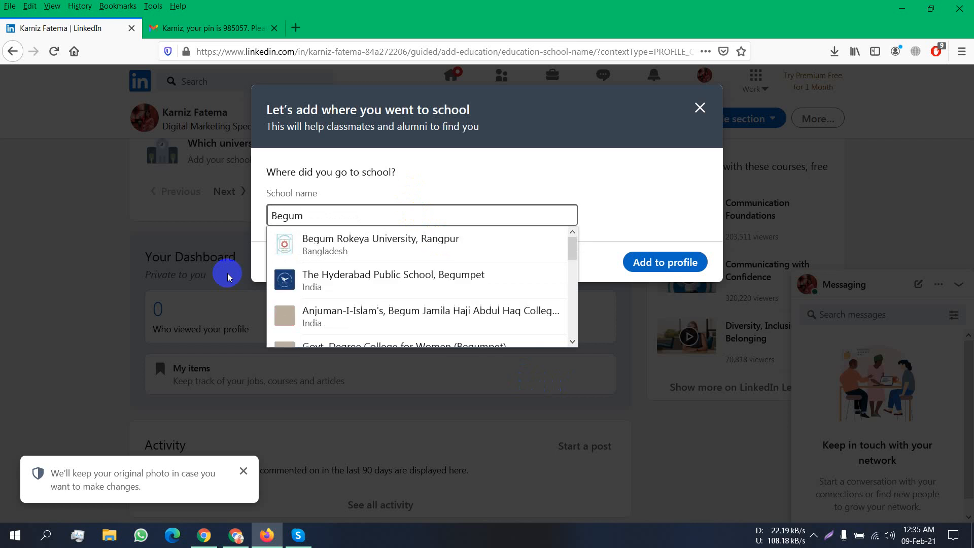
{"action": "left_click", "coordinate": [361, 251]}
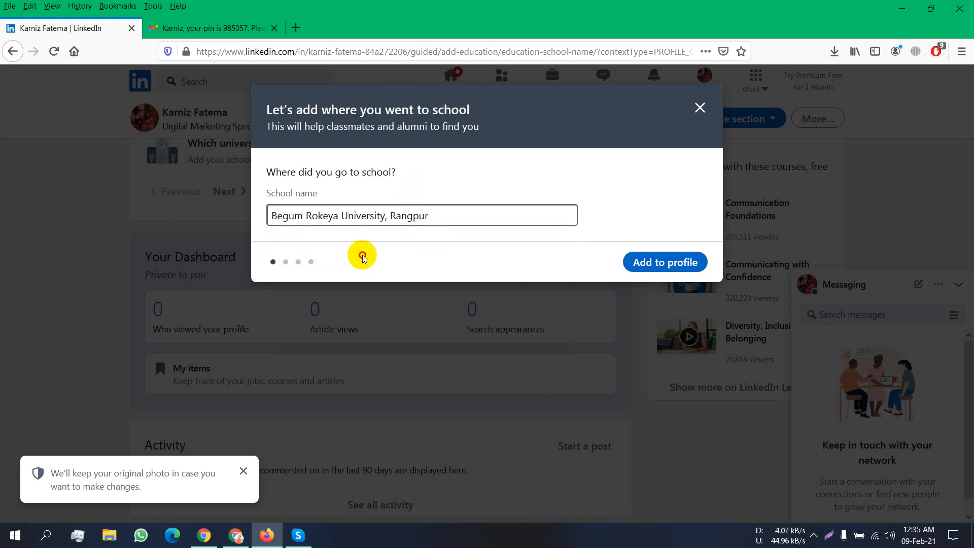
{"action": "left_click", "coordinate": [665, 261]}
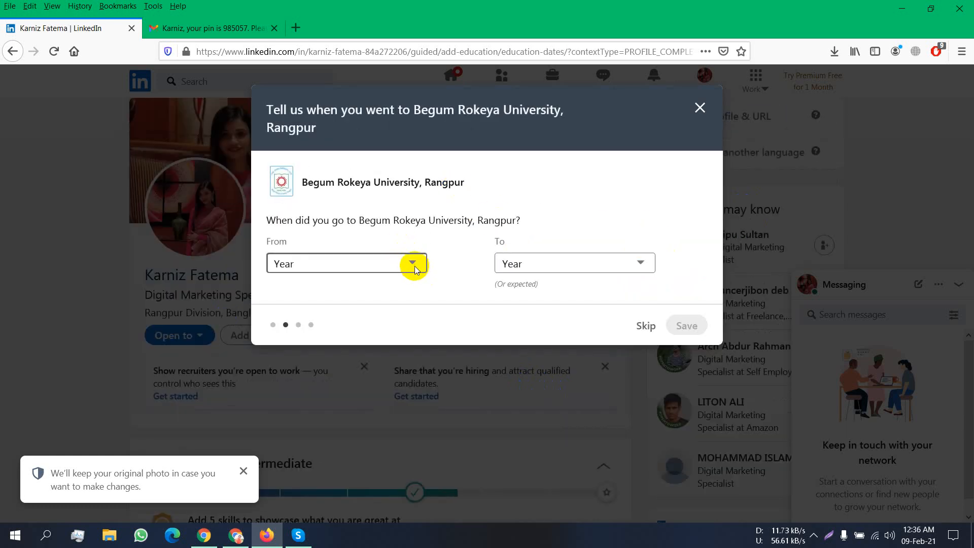
- Set the attendance years to 2017 through 2021 and save them
{"action": "left_click", "coordinate": [412, 264]}
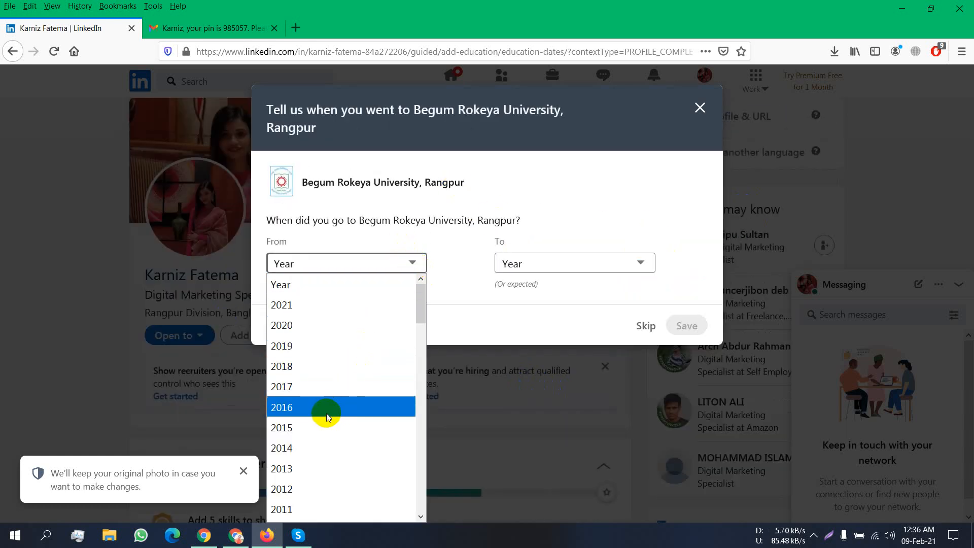
{"action": "left_click", "coordinate": [312, 387]}
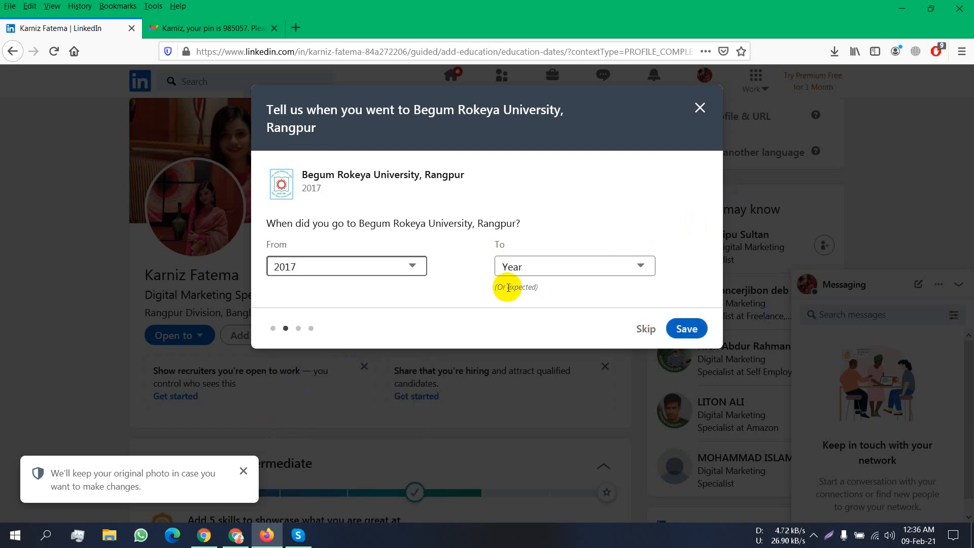
{"action": "left_click", "coordinate": [555, 270]}
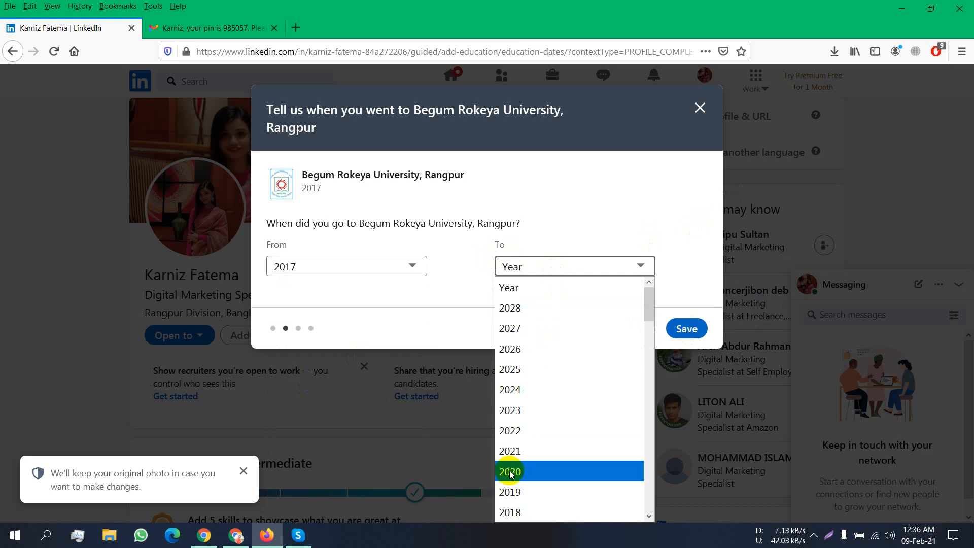
{"action": "left_click", "coordinate": [511, 452]}
{"action": "left_click", "coordinate": [685, 329]}
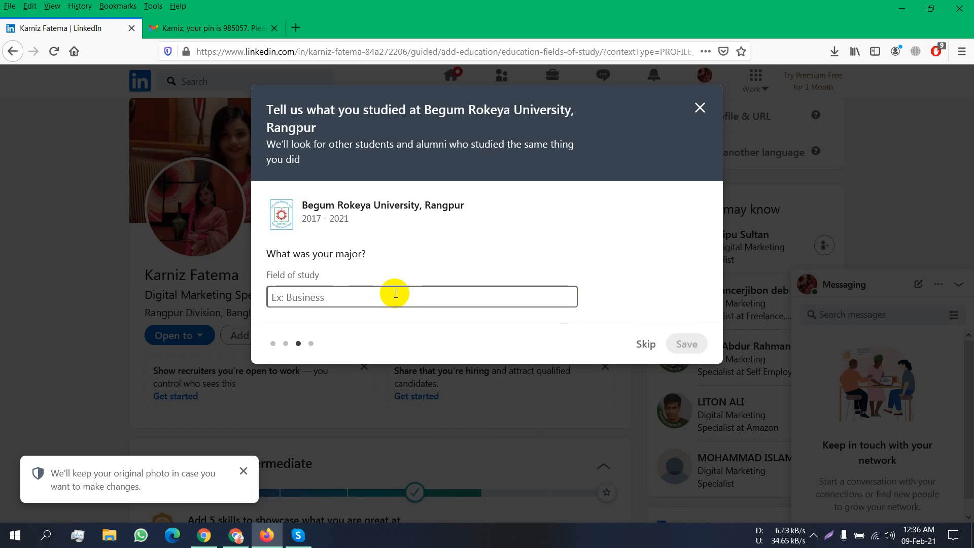
- Choose Business Administration and Management, General as the major, skip the degree, and finish
{"action": "type", "text": "BB"}
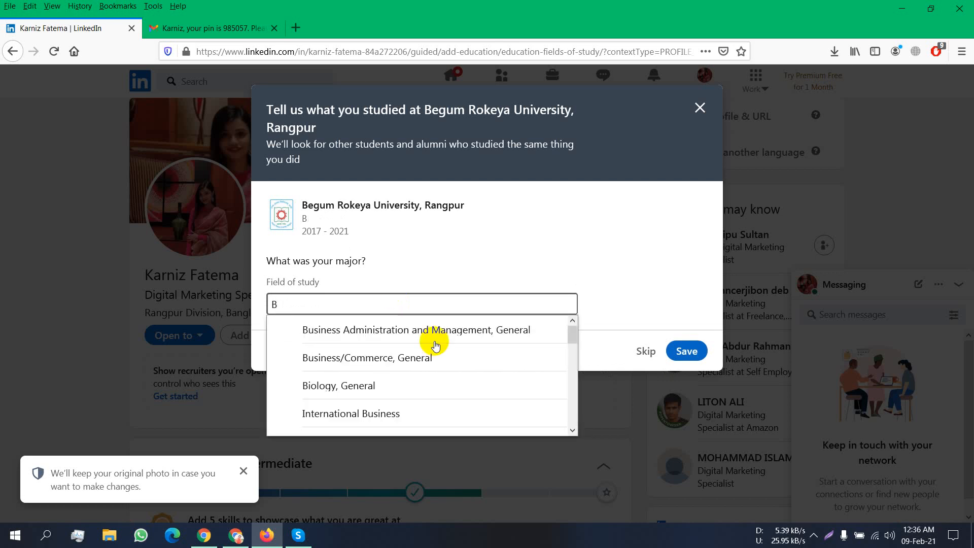
{"action": "left_click", "coordinate": [491, 331]}
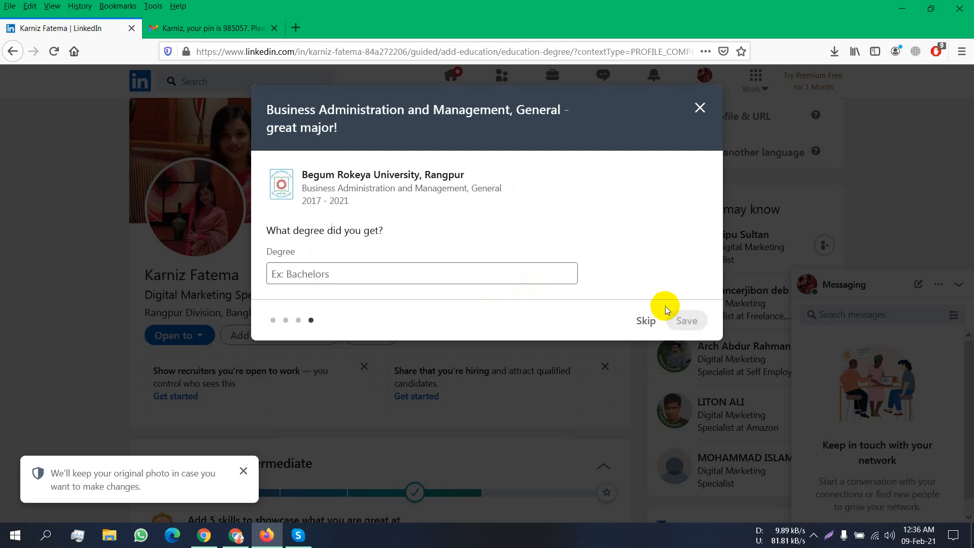
{"action": "left_click", "coordinate": [646, 321]}
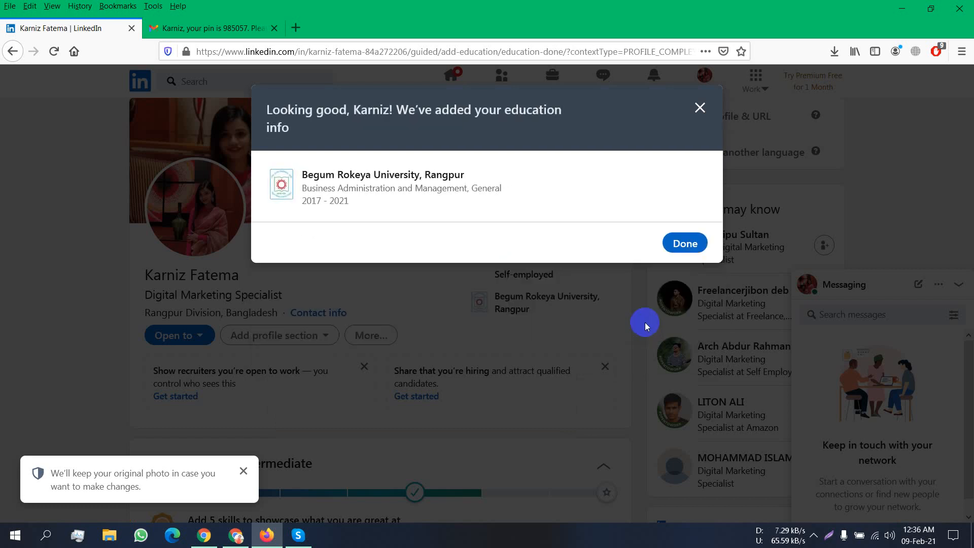
{"action": "left_click", "coordinate": [692, 248]}
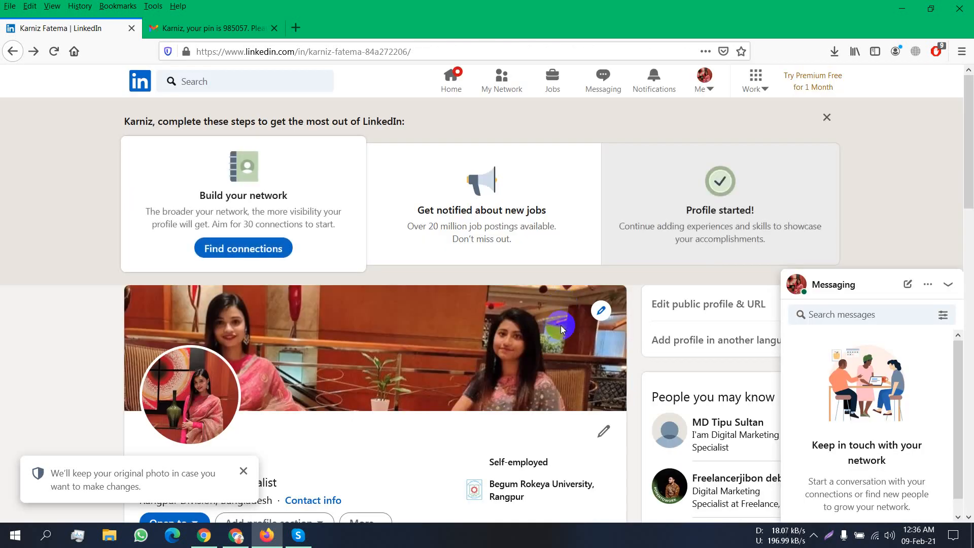
- Tick the suggested skills English, Real Estate, Data Analytics and Writing
{"action": "scroll", "coordinate": [561, 325], "scroll_direction": "down", "scroll_amount": 6}
{"action": "left_click", "coordinate": [562, 429]}
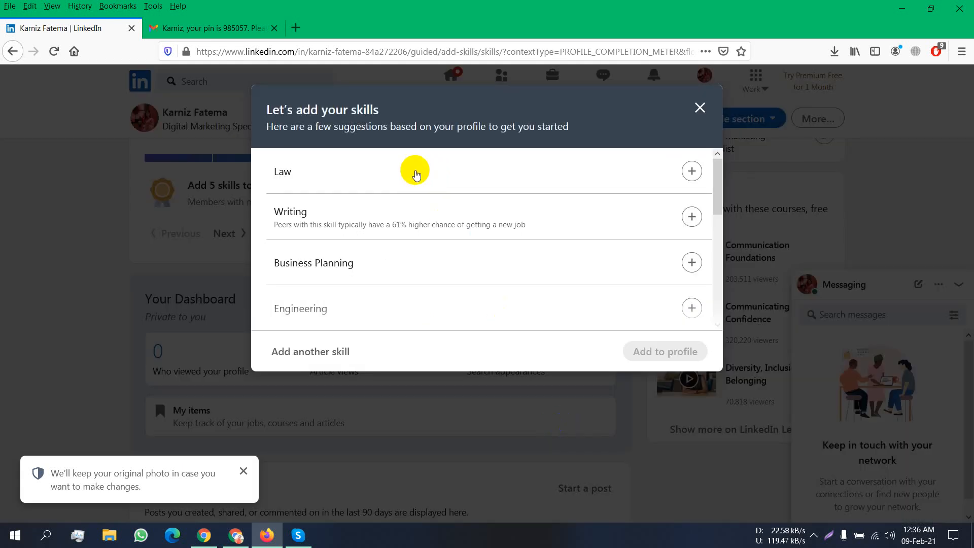
{"action": "scroll", "coordinate": [481, 269], "scroll_direction": "down", "scroll_amount": 5}
{"action": "scroll", "coordinate": [478, 277], "scroll_direction": "down", "scroll_amount": 1}
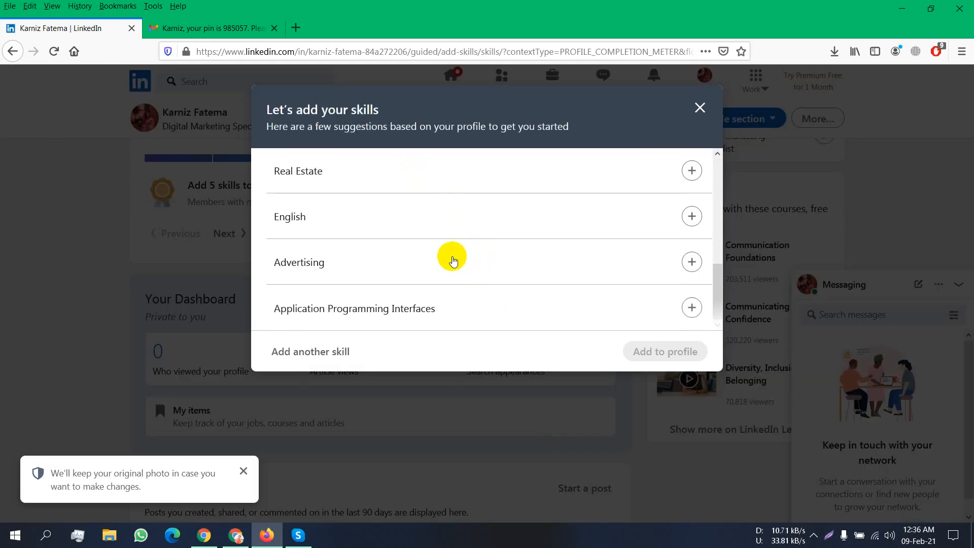
{"action": "left_click", "coordinate": [688, 217]}
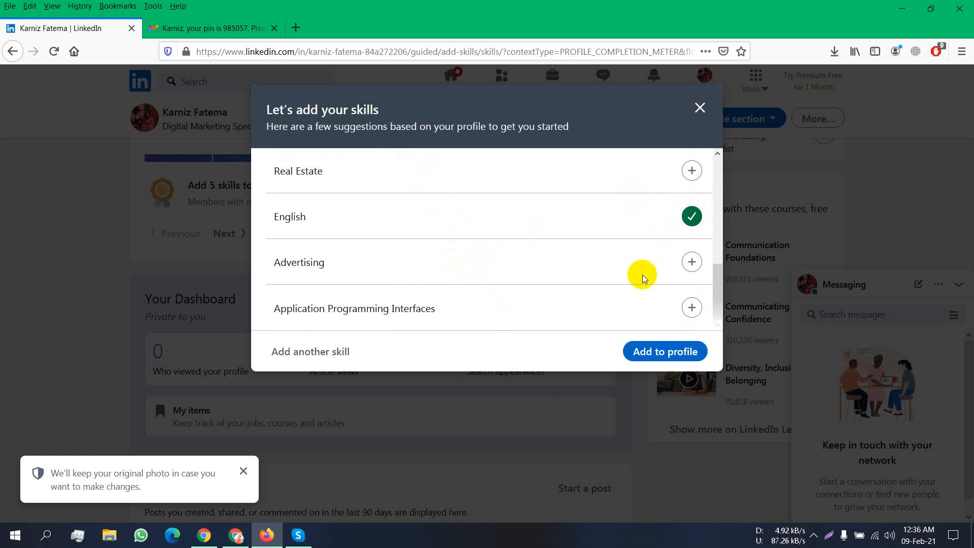
{"action": "left_click", "coordinate": [690, 170]}
{"action": "scroll", "coordinate": [619, 264], "scroll_direction": "up", "scroll_amount": 2}
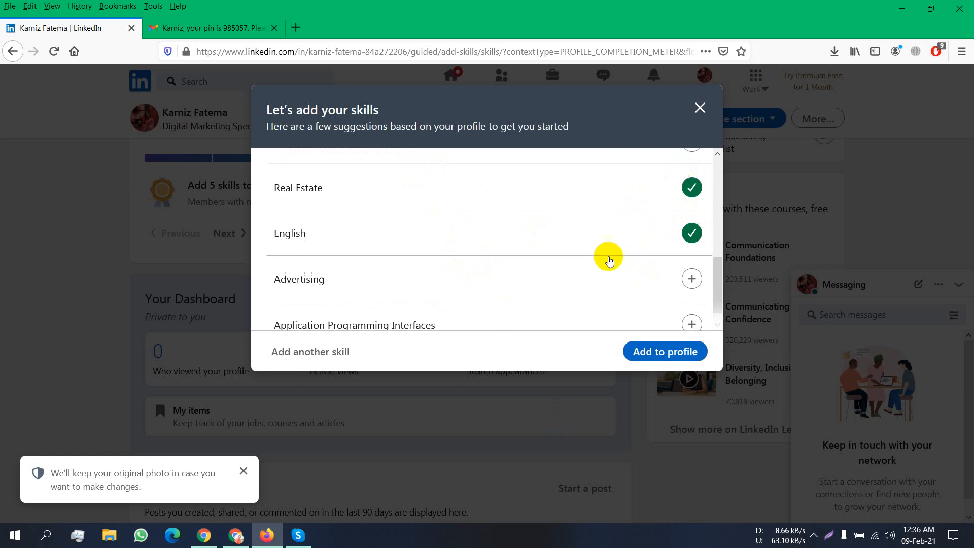
{"action": "scroll", "coordinate": [609, 260], "scroll_direction": "up", "scroll_amount": 2}
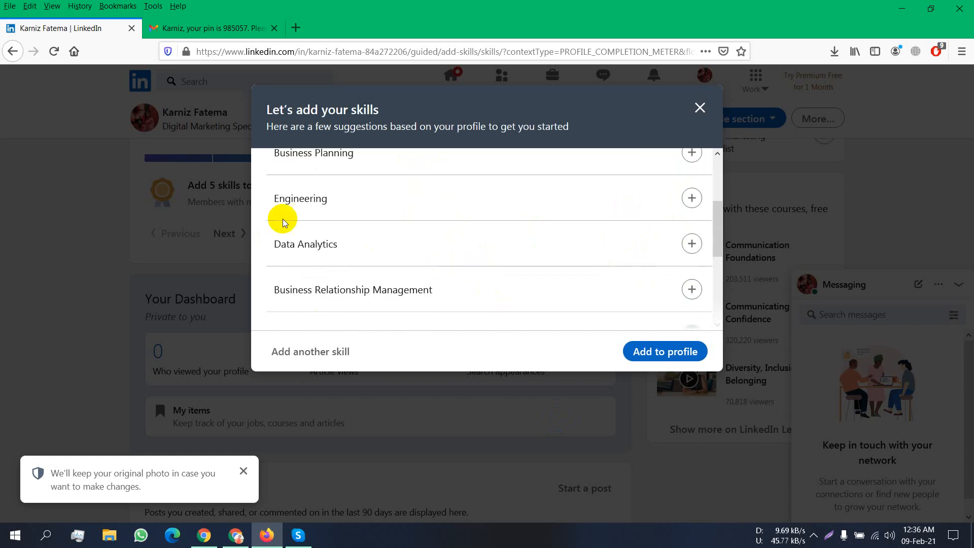
{"action": "left_click", "coordinate": [692, 245]}
{"action": "scroll", "coordinate": [599, 266], "scroll_direction": "up", "scroll_amount": 2}
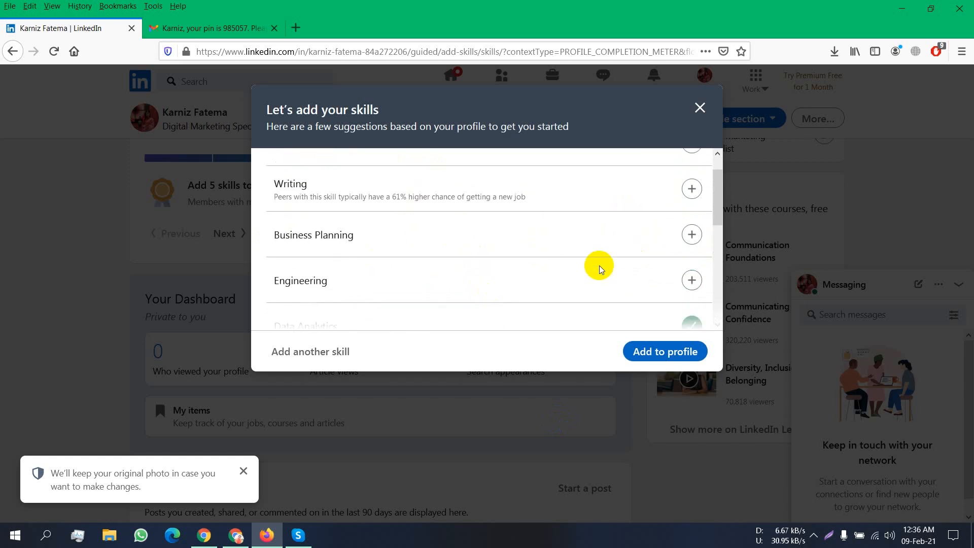
{"action": "scroll", "coordinate": [599, 266], "scroll_direction": "up", "scroll_amount": 1}
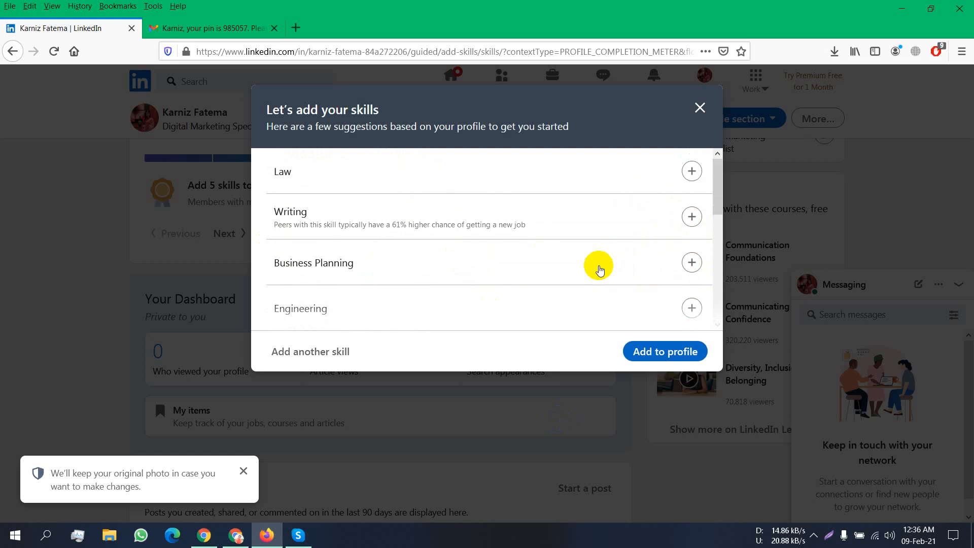
{"action": "left_click", "coordinate": [691, 216]}
{"action": "scroll", "coordinate": [412, 328], "scroll_direction": "down", "scroll_amount": 5}
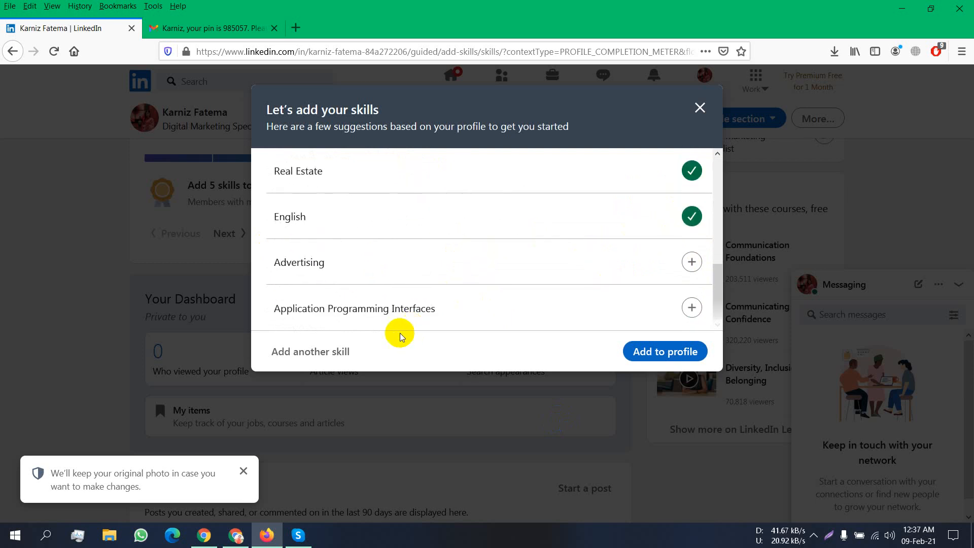
- Search for and add Digital Marketing, Lead Generation and Online Marketing as skills
{"action": "left_click", "coordinate": [342, 350]}
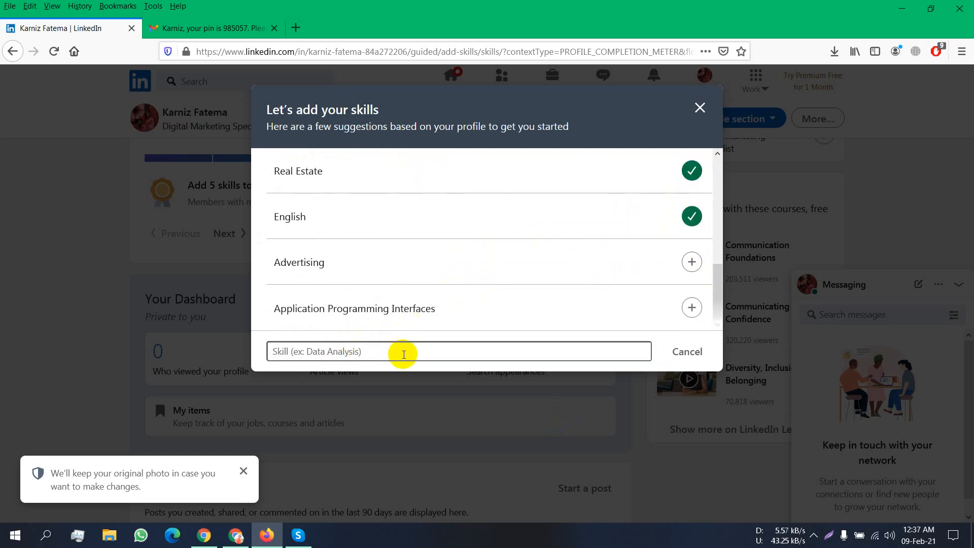
{"action": "type", "text": "dig"}
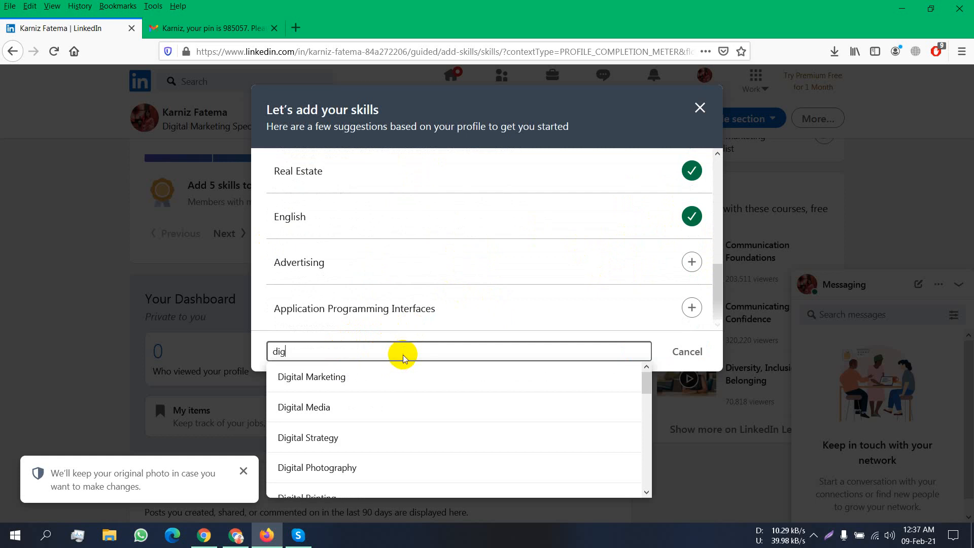
{"action": "left_click", "coordinate": [348, 378]}
{"action": "left_click", "coordinate": [335, 350]}
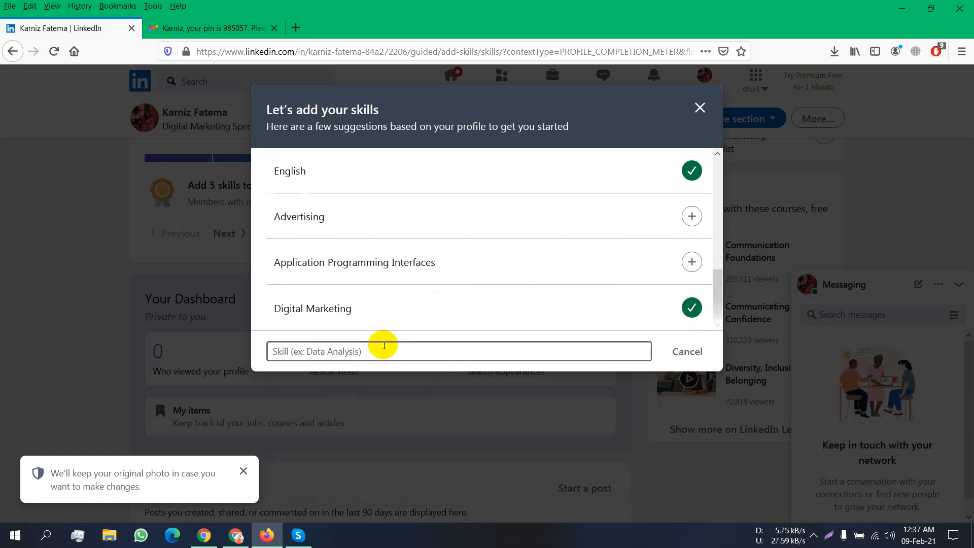
{"action": "type", "text": "lead"}
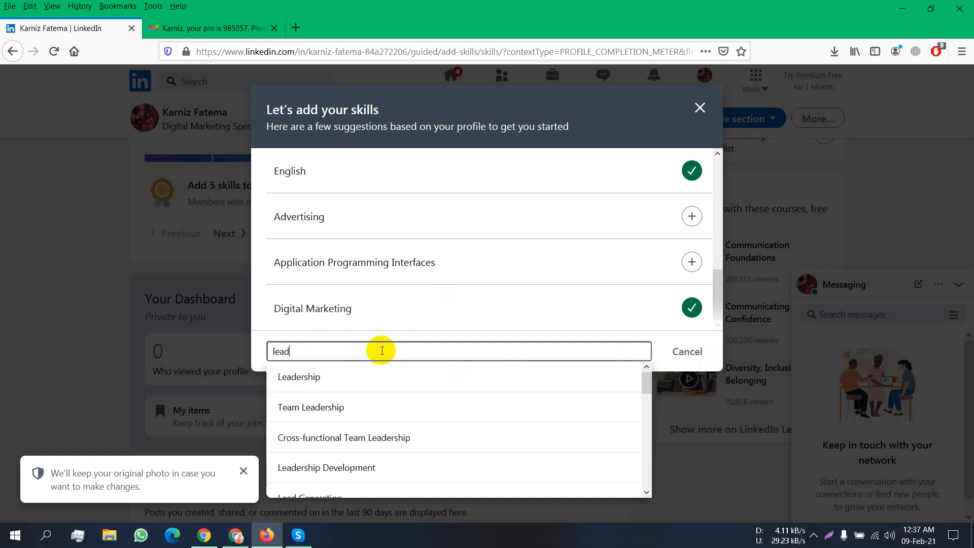
{"action": "type", "text": "g"}
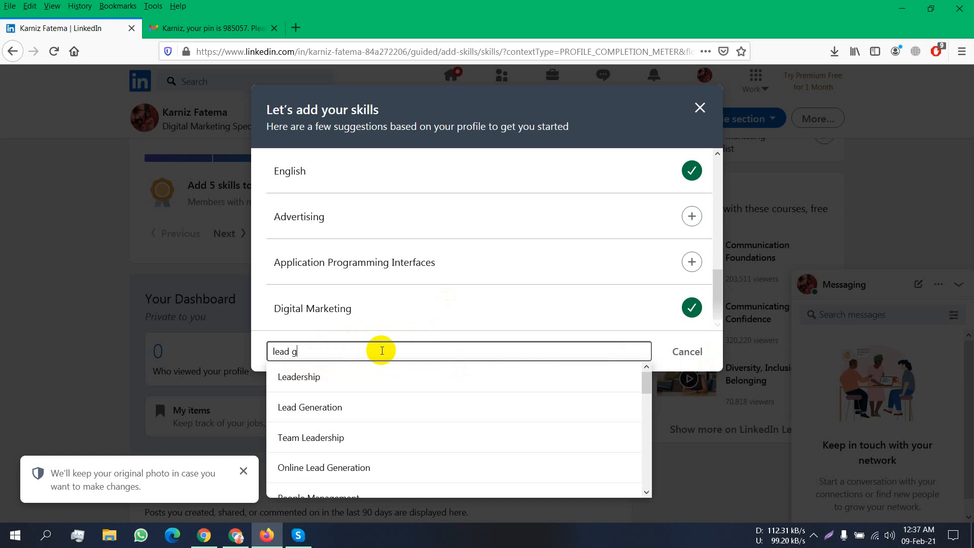
{"action": "type", "text": "e"}
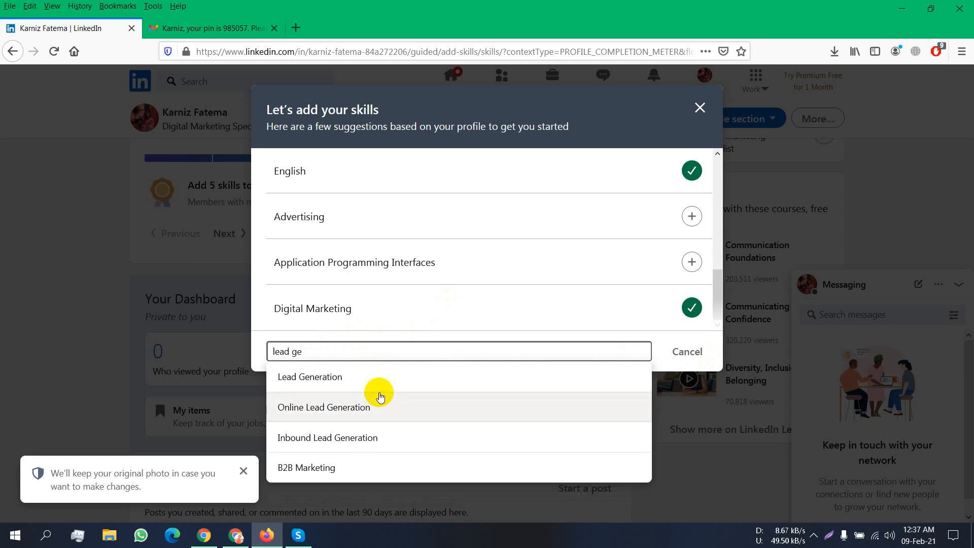
{"action": "left_click", "coordinate": [381, 380]}
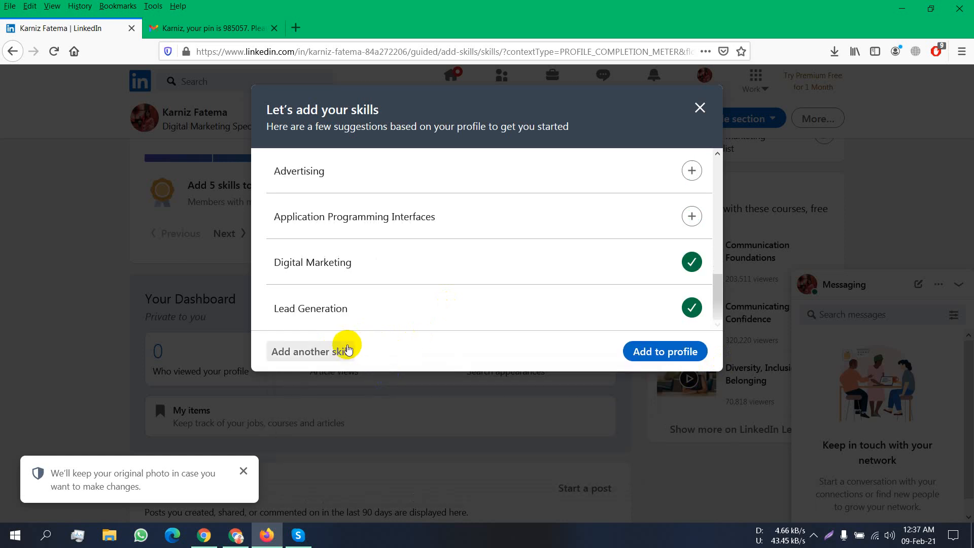
{"action": "left_click", "coordinate": [332, 351]}
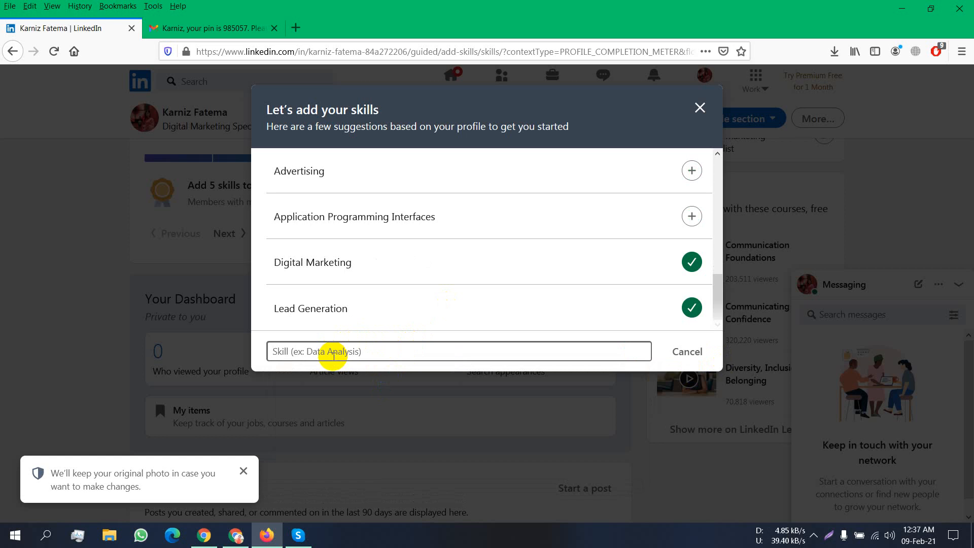
{"action": "type", "text": "onli"}
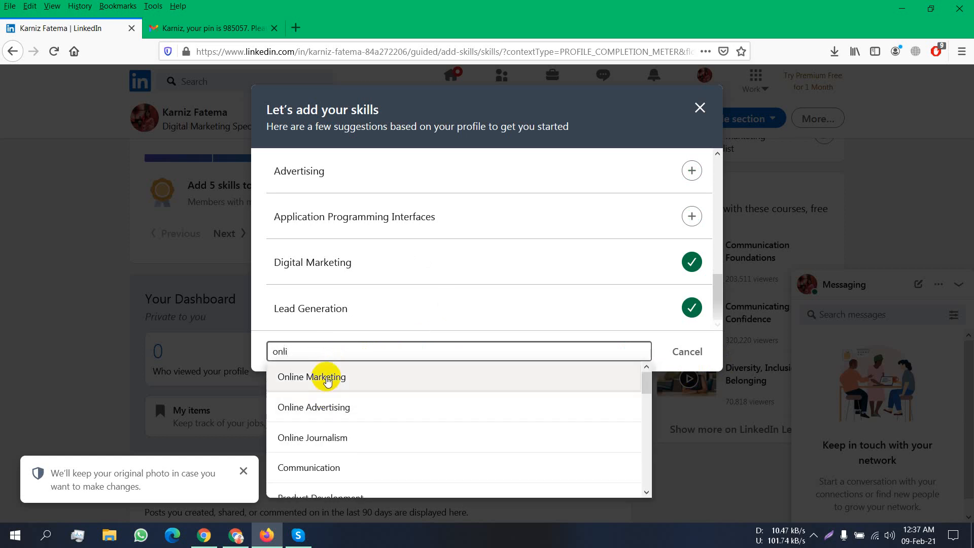
{"action": "left_click", "coordinate": [328, 377]}
- Remove the empty skill entry and submit the selected skills to the profile
{"action": "left_click", "coordinate": [318, 350]}
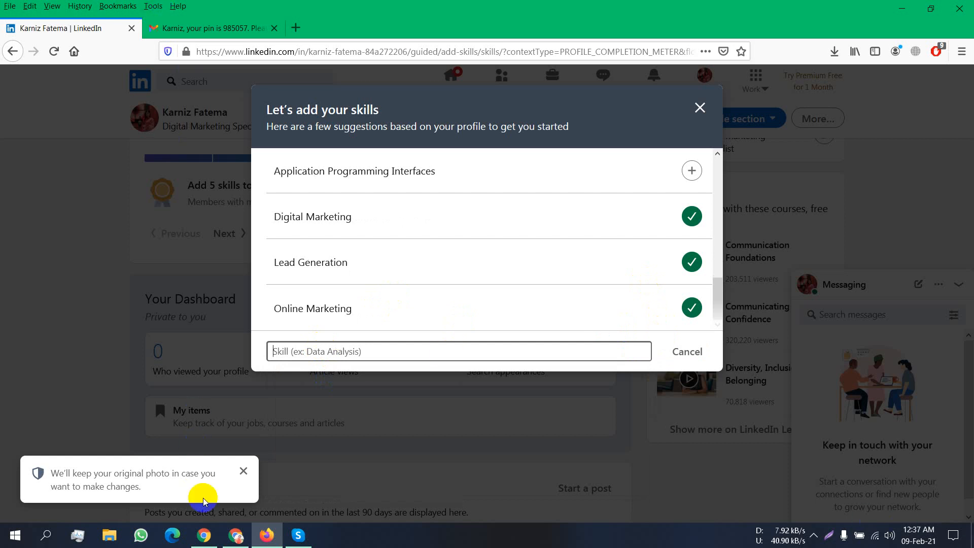
{"action": "left_click", "coordinate": [204, 536]}
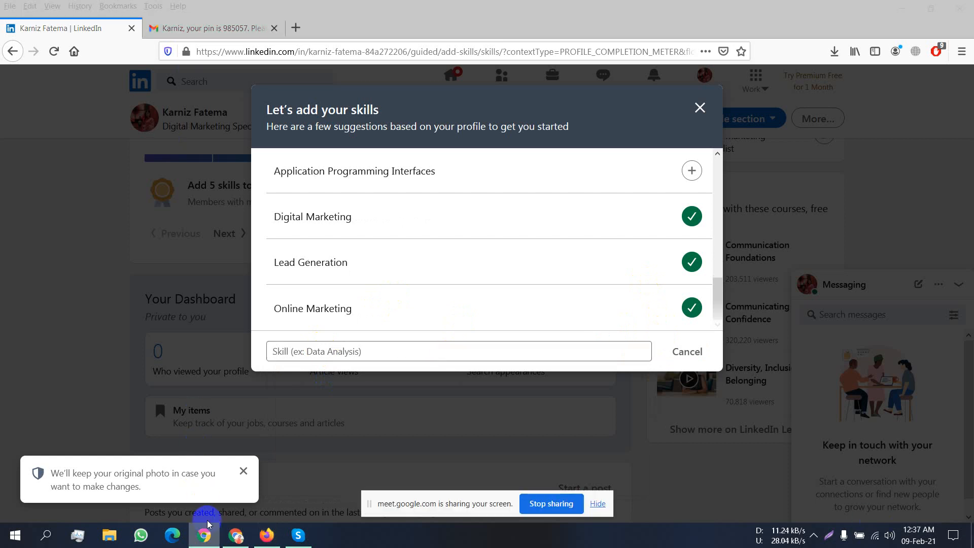
{"action": "left_click", "coordinate": [815, 535]}
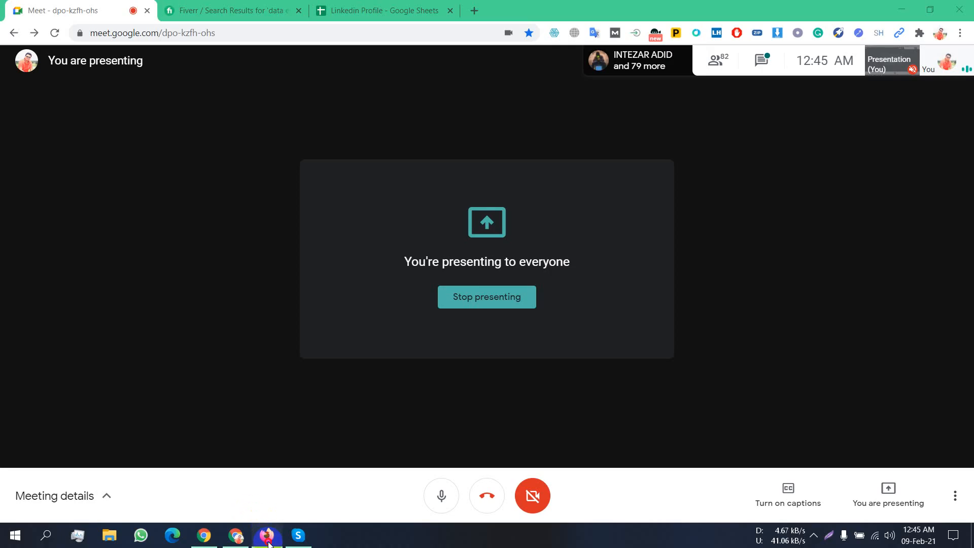
{"action": "left_click", "coordinate": [267, 542]}
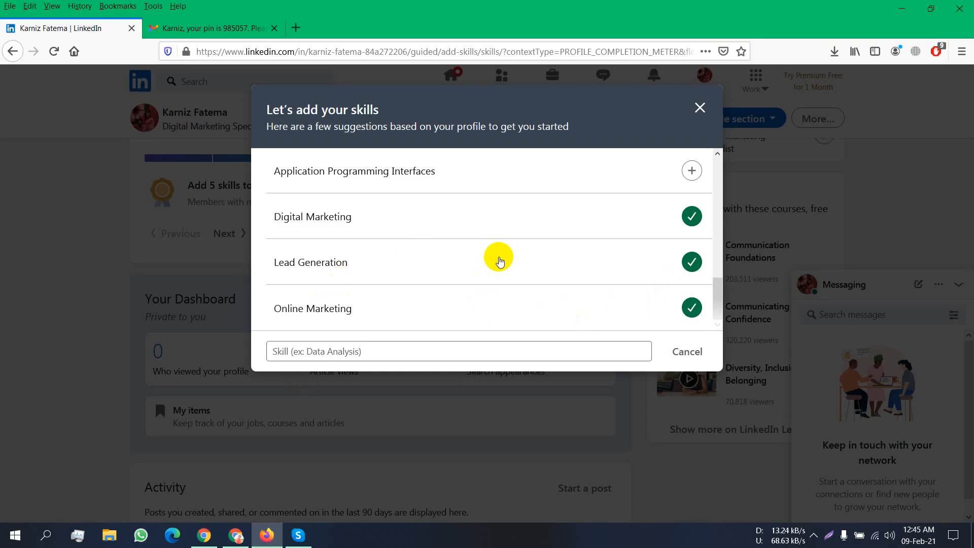
{"action": "scroll", "coordinate": [500, 261], "scroll_direction": "up", "scroll_amount": 5}
{"action": "scroll", "coordinate": [500, 261], "scroll_direction": "down", "scroll_amount": 5}
{"action": "scroll", "coordinate": [581, 289], "scroll_direction": "up", "scroll_amount": 5}
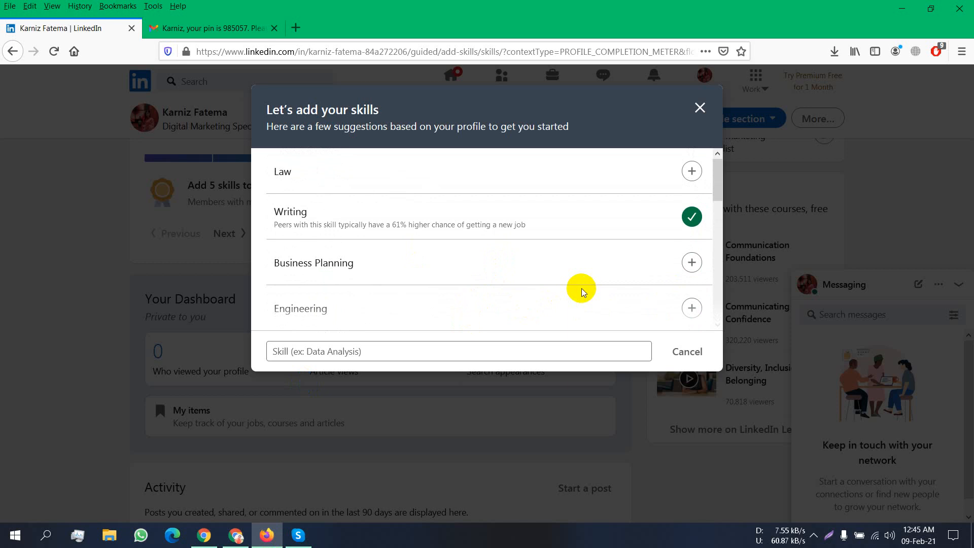
{"action": "scroll", "coordinate": [582, 288], "scroll_direction": "down", "scroll_amount": 5}
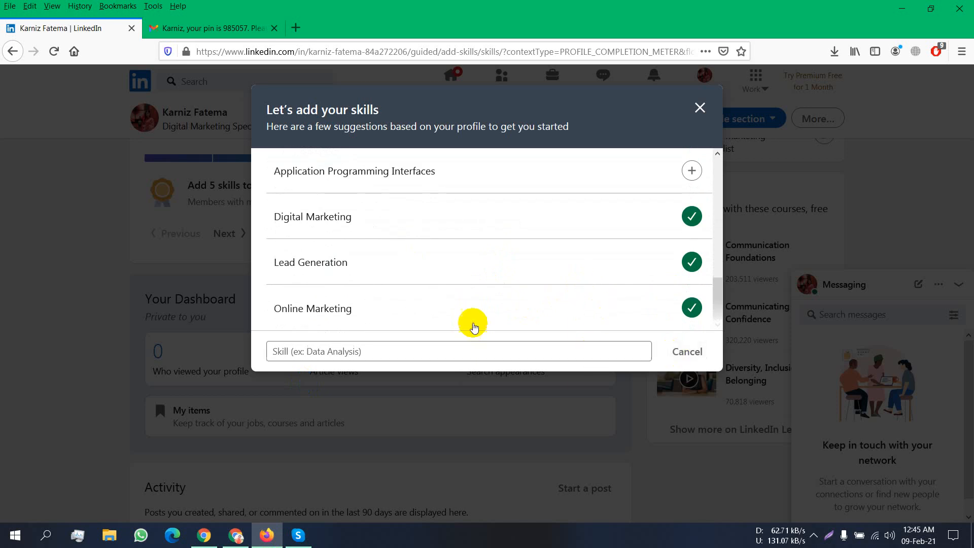
{"action": "left_click", "coordinate": [693, 355]}
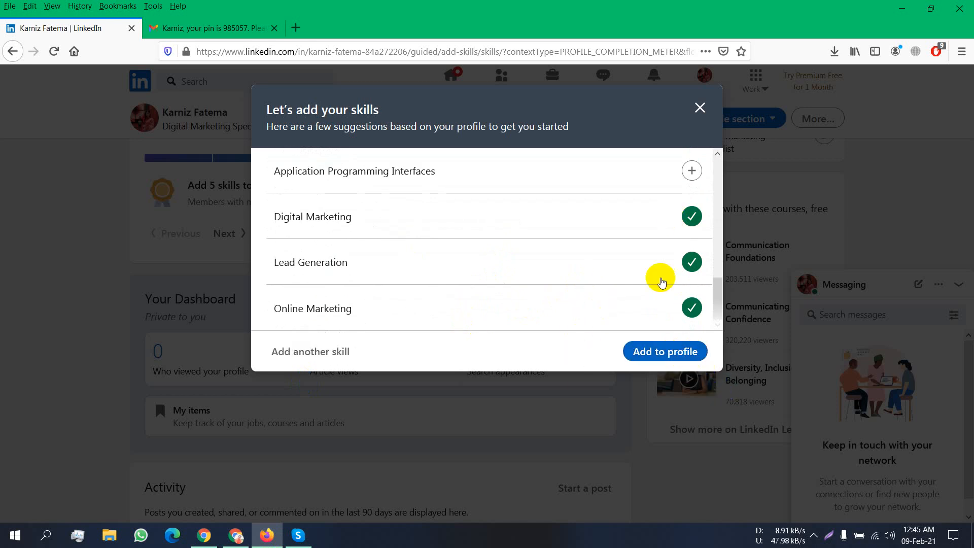
{"action": "left_click", "coordinate": [669, 350]}
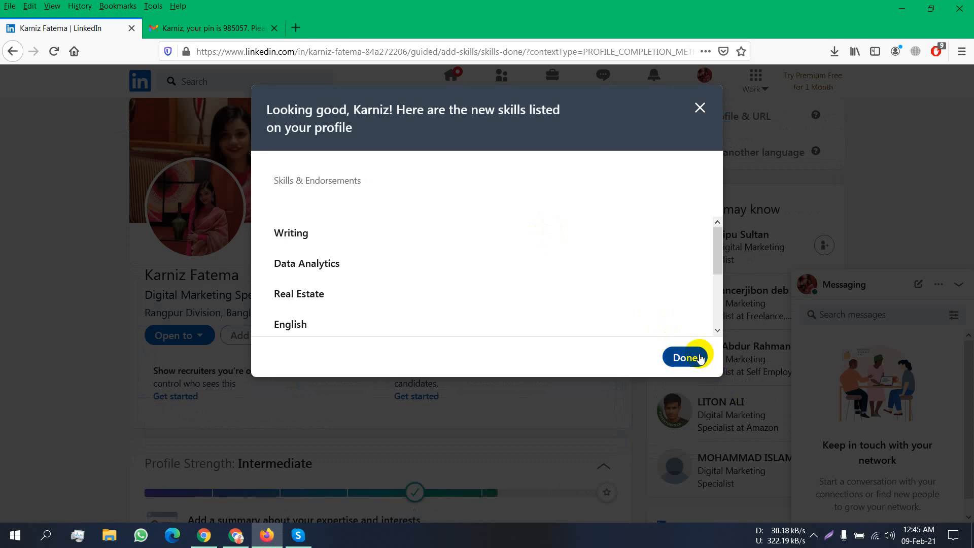
- Open the summary editor and type a 'Hi I am' greeting with the owner's name, fixing typos
{"action": "left_click", "coordinate": [699, 358]}
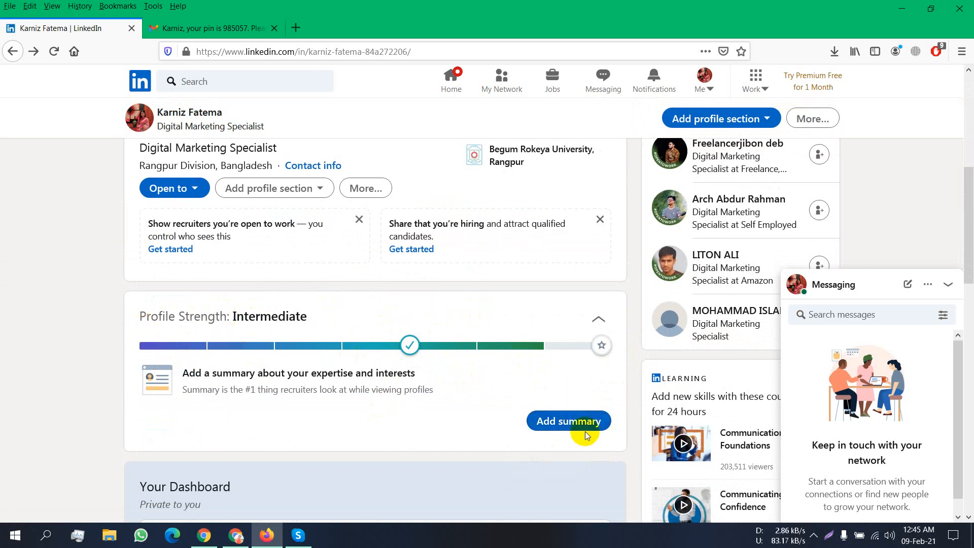
{"action": "left_click", "coordinate": [555, 423]}
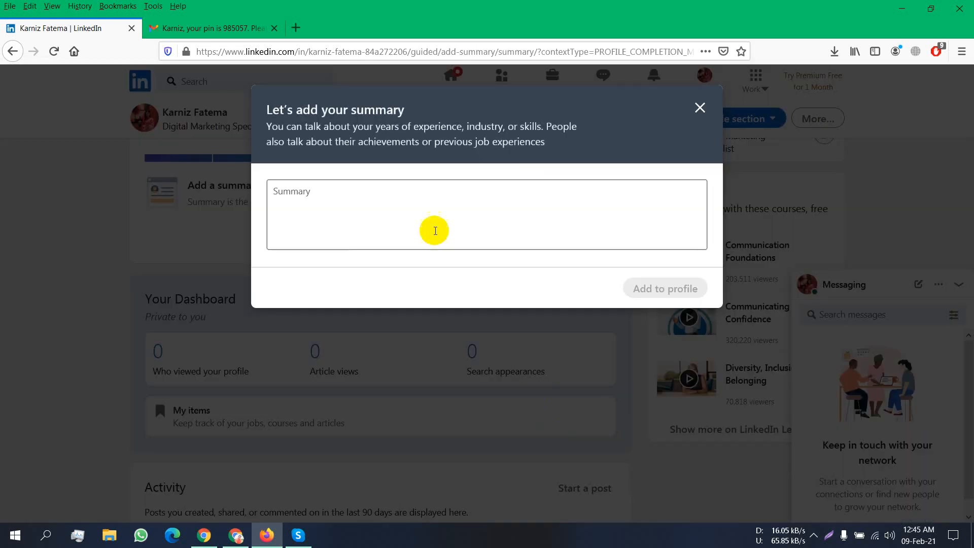
{"action": "left_click", "coordinate": [422, 202]}
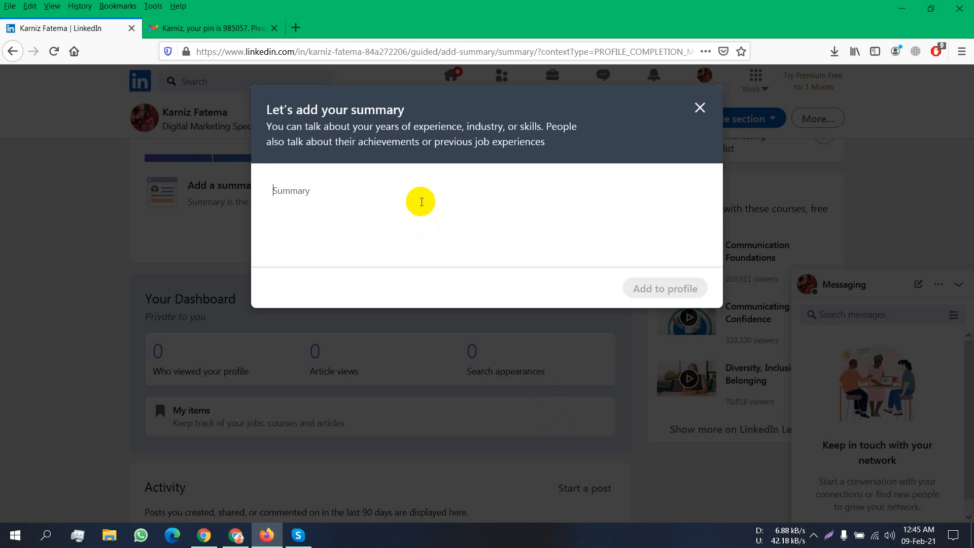
{"action": "type", "text": "I"}
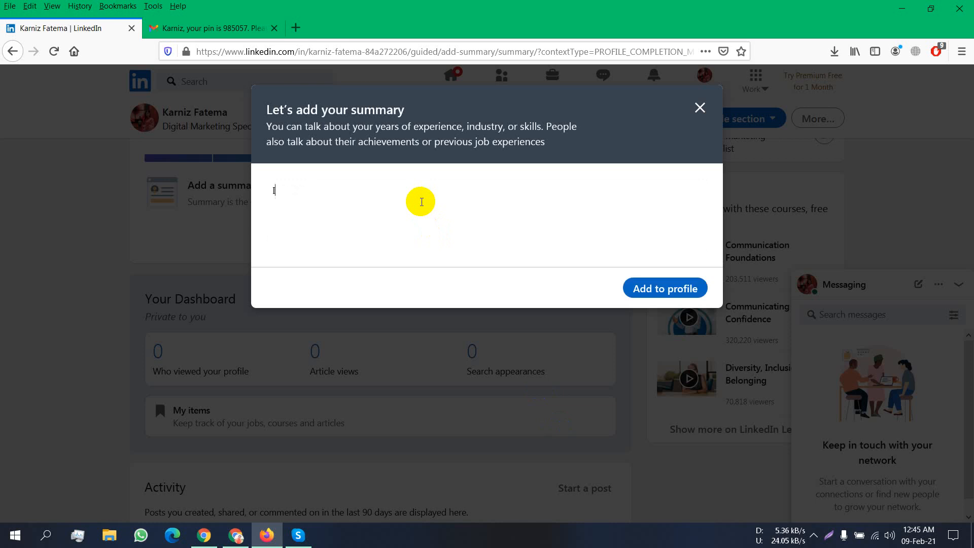
{"action": "key", "text": "BackSpace"}
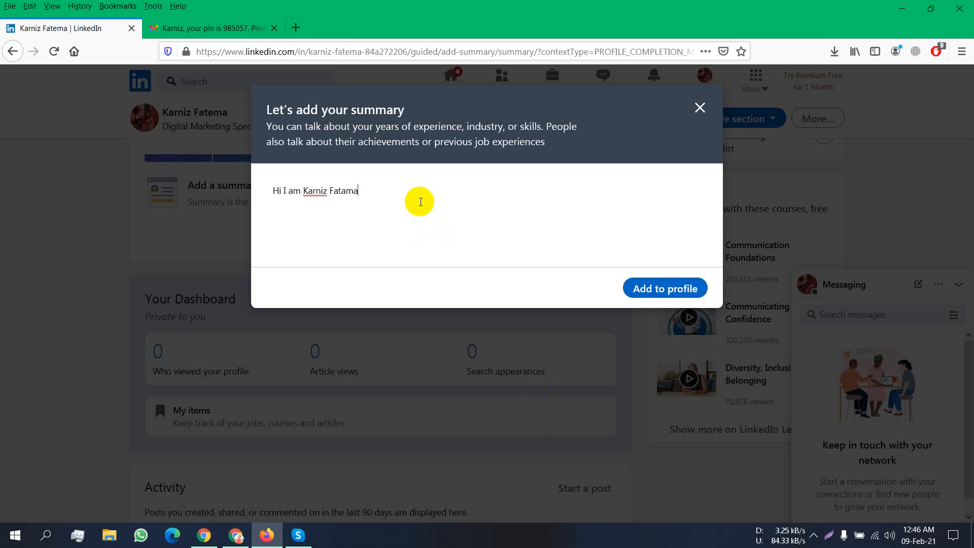
{"action": "type", "text": "e"}
{"action": "key", "text": "BackSpace"}
{"action": "key", "text": "BackSpace"}
- Continue the summary with 'specialist in digital marketing and E commerce', fixing spellings via suggestions
{"action": "type", "text": "specilies"}
{"action": "type", "text": "t i"}
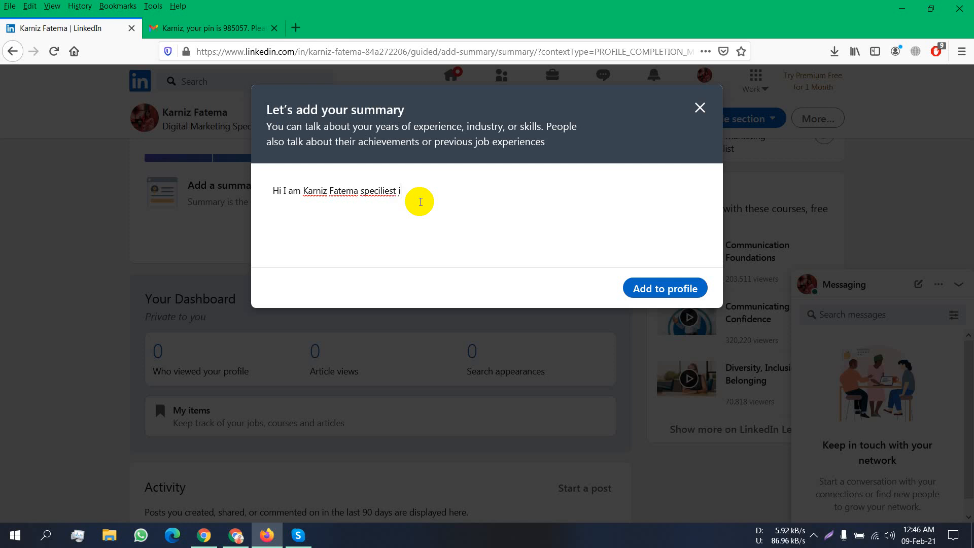
{"action": "type", "text": "n digital marketing an"}
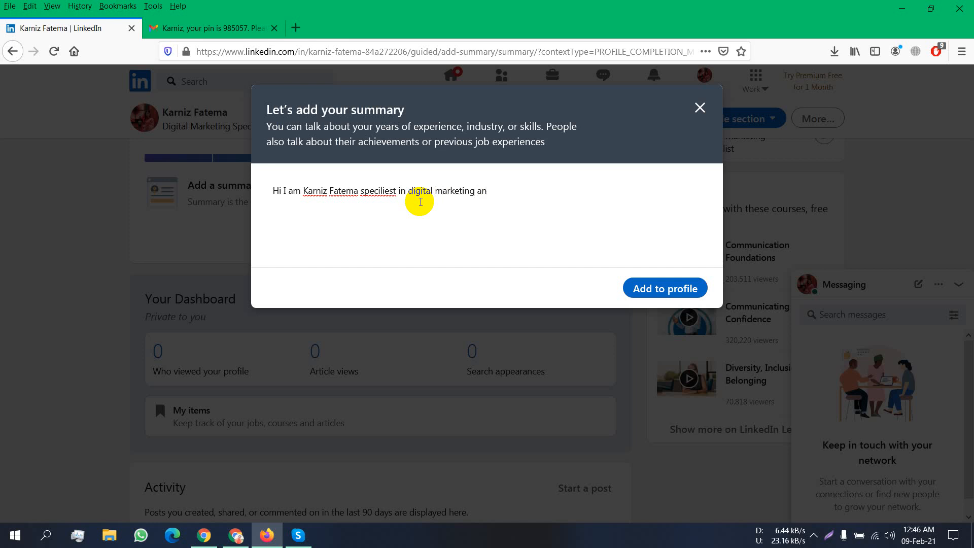
{"action": "type", "text": "d Ecommerce"}
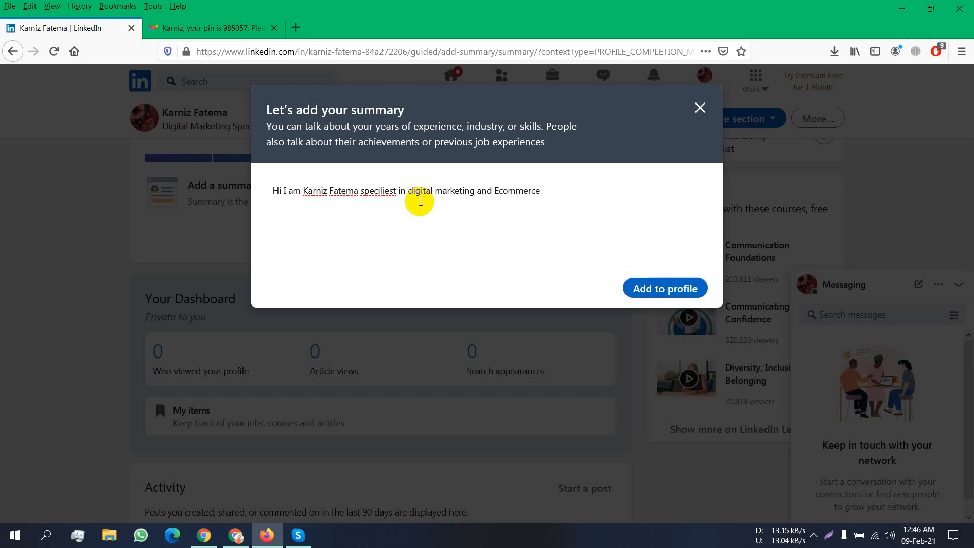
{"action": "right_click", "coordinate": [387, 193]}
{"action": "left_click", "coordinate": [401, 194]}
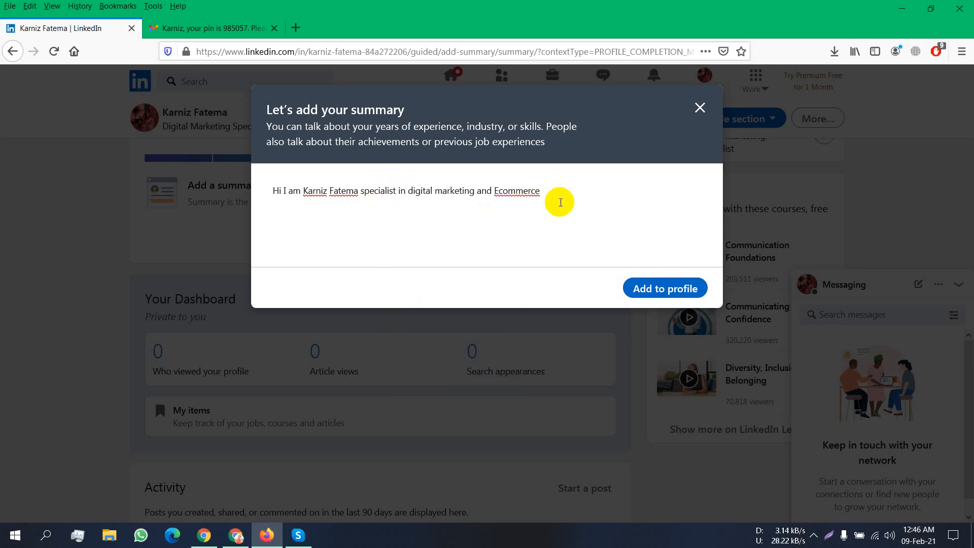
{"action": "right_click", "coordinate": [536, 190]}
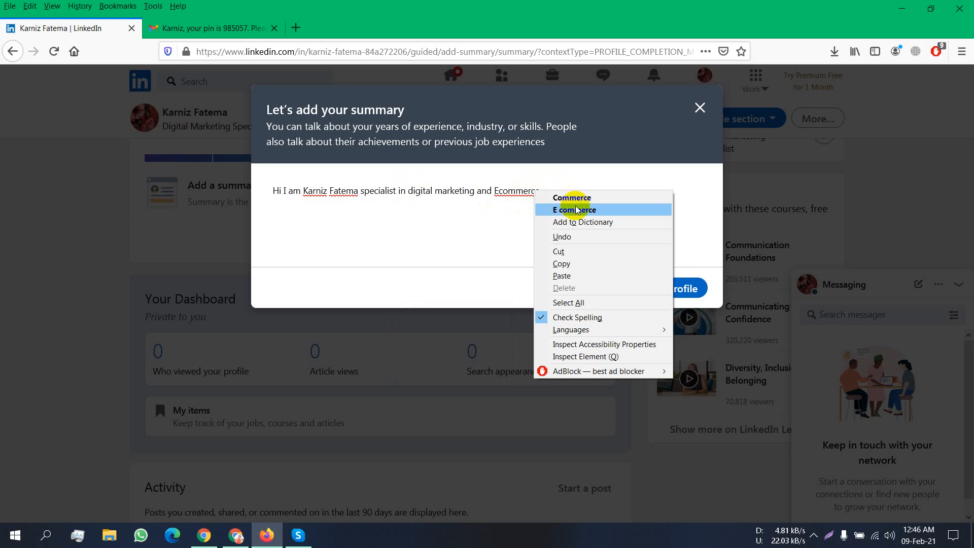
{"action": "left_click", "coordinate": [569, 208]}
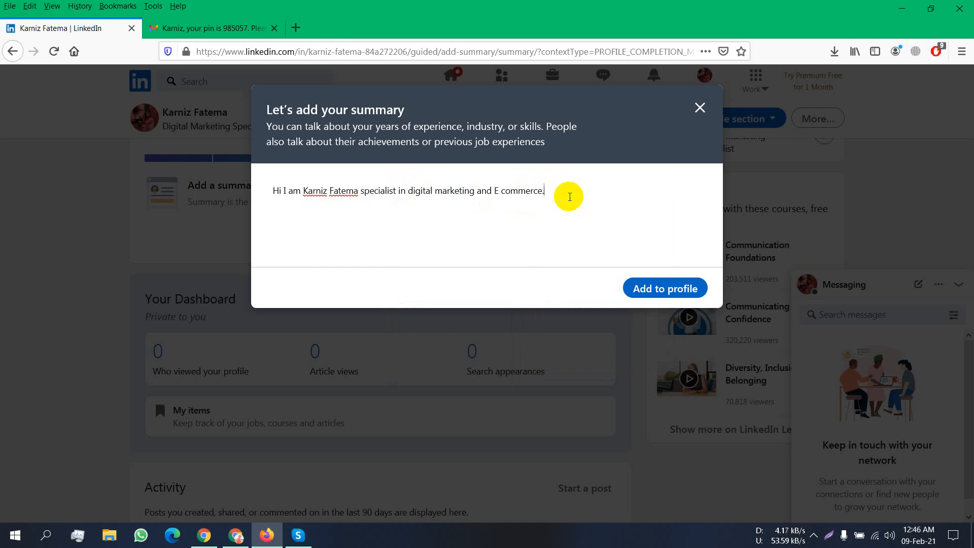
- Add 'A full time freelancer' to the end of the summary
{"action": "type", "text": "A p"}
{"action": "key", "text": "BackSpace"}
{"action": "key", "text": "BackSpace"}
{"action": "type", "text": "f"}
{"action": "type", "text": "l;"}
{"action": "type", "text": "u"}
{"action": "key", "text": "BackSpace"}
{"action": "key", "text": "BackSpace"}
{"action": "type", "text": "ll time freel"}
- Save the summary and dismiss the All-Star profile congratulation
{"action": "left_click", "coordinate": [662, 290]}
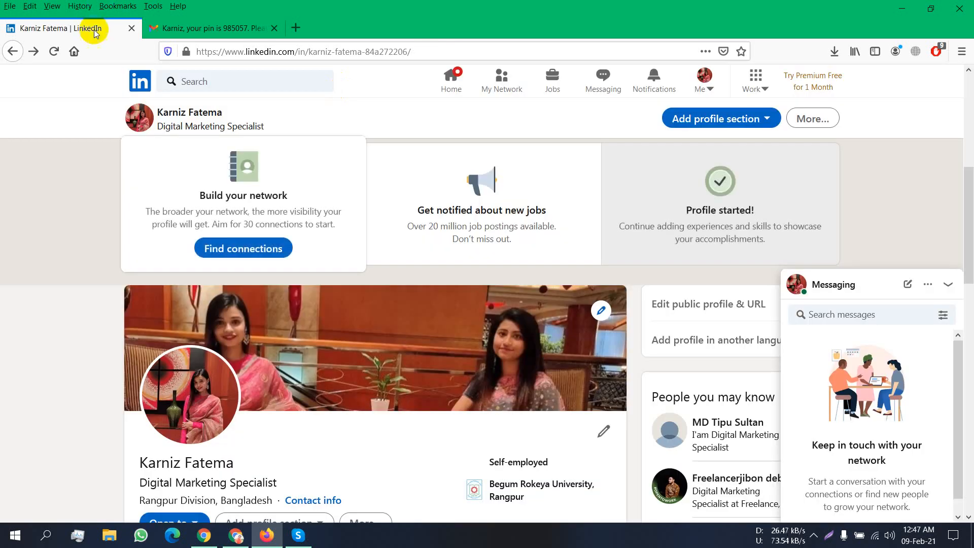
{"action": "scroll", "coordinate": [393, 155], "scroll_direction": "down", "scroll_amount": 3}
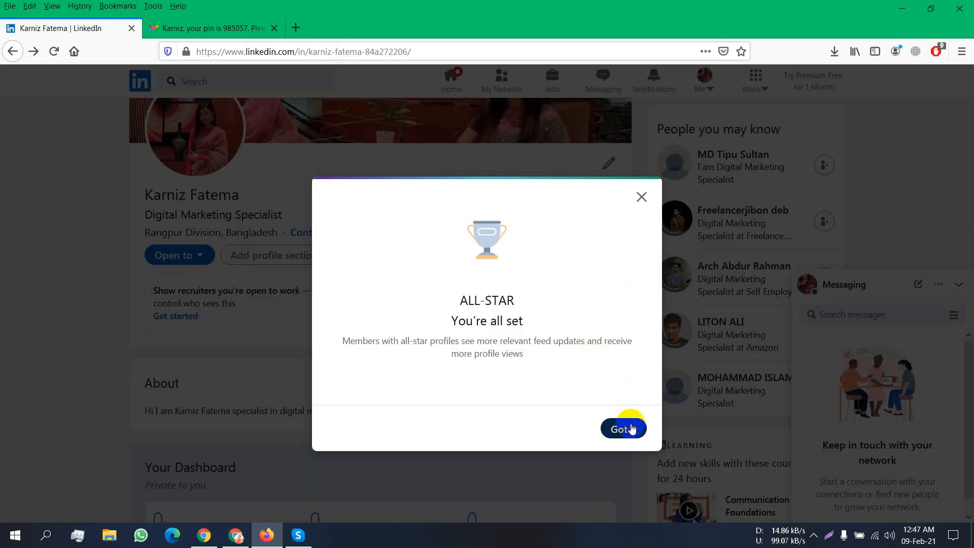
{"action": "left_click", "coordinate": [631, 428]}
- Look over the profile sections and dismiss the getting-started steps banner at the top
{"action": "scroll", "coordinate": [561, 311], "scroll_direction": "down", "scroll_amount": 6}
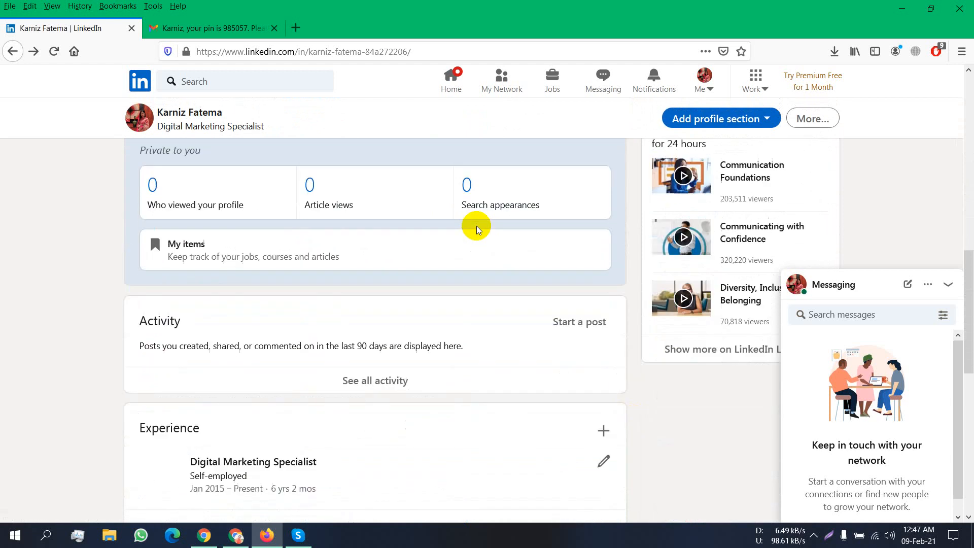
{"action": "scroll", "coordinate": [354, 242], "scroll_direction": "down", "scroll_amount": 8}
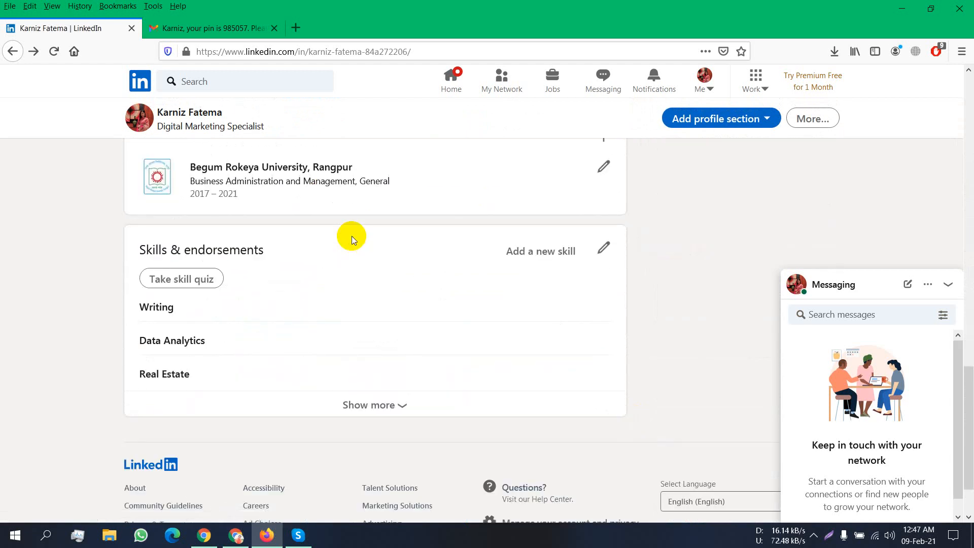
{"action": "scroll", "coordinate": [352, 236], "scroll_direction": "down", "scroll_amount": 2}
{"action": "scroll", "coordinate": [681, 196], "scroll_direction": "up", "scroll_amount": 4}
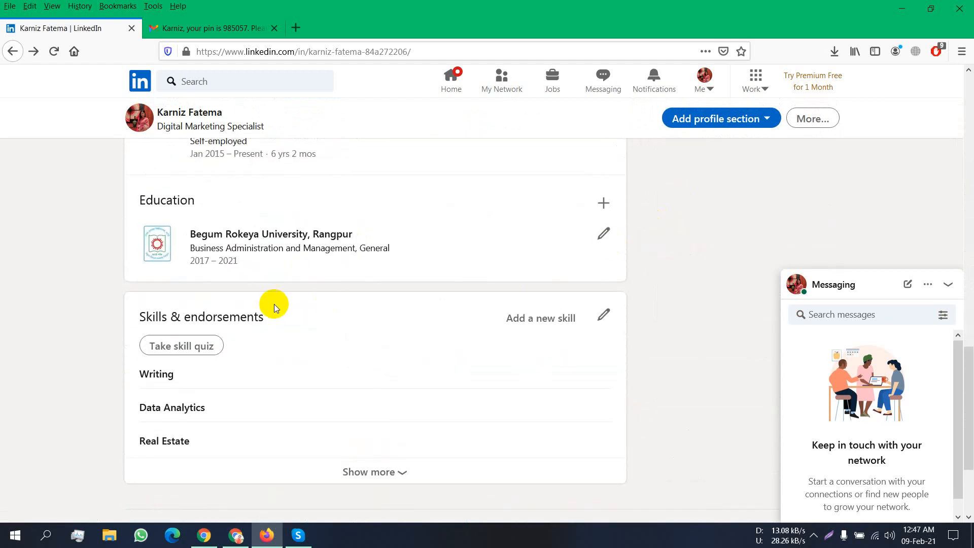
{"action": "scroll", "coordinate": [229, 308], "scroll_direction": "up", "scroll_amount": 10}
{"action": "scroll", "coordinate": [628, 279], "scroll_direction": "down", "scroll_amount": 6}
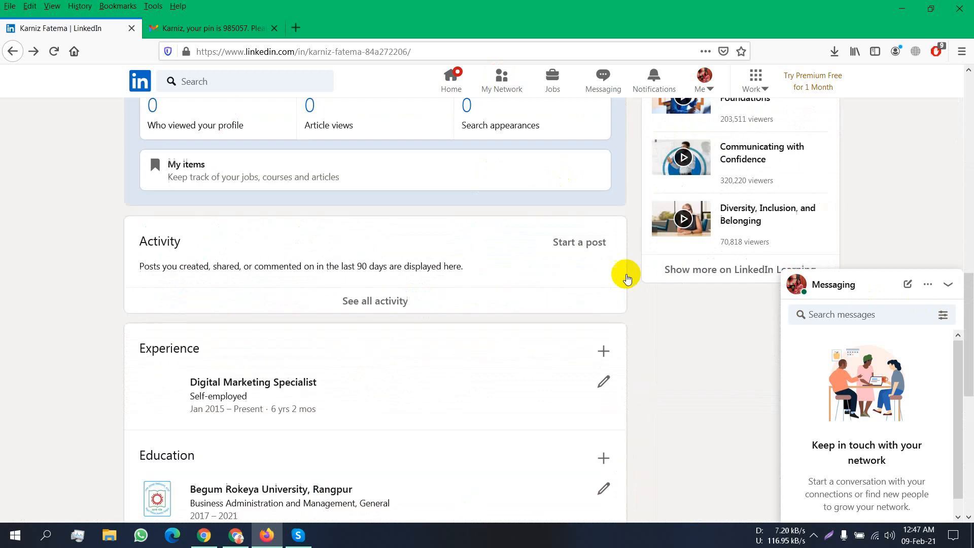
{"action": "scroll", "coordinate": [571, 367], "scroll_direction": "down", "scroll_amount": 5}
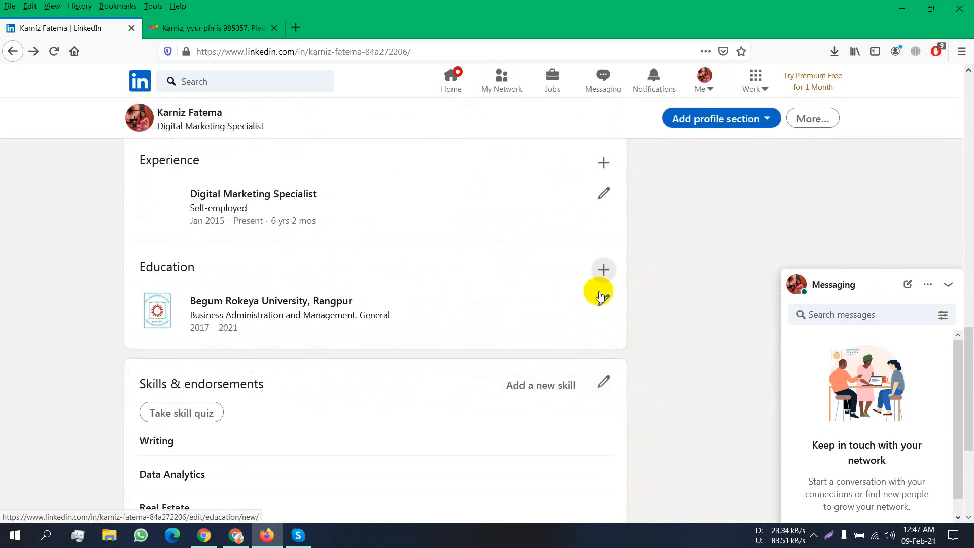
{"action": "scroll", "coordinate": [595, 257], "scroll_direction": "down", "scroll_amount": 5}
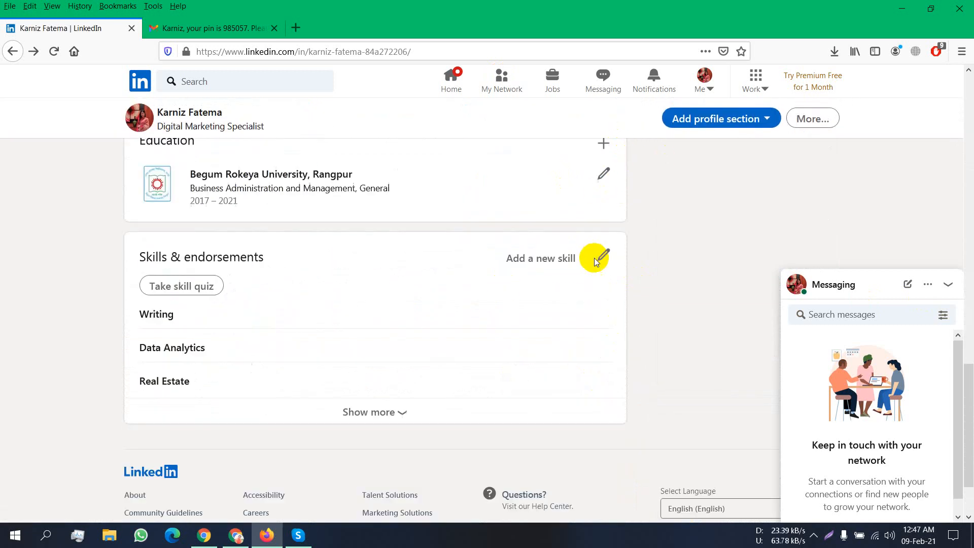
{"action": "scroll", "coordinate": [348, 358], "scroll_direction": "up", "scroll_amount": 20}
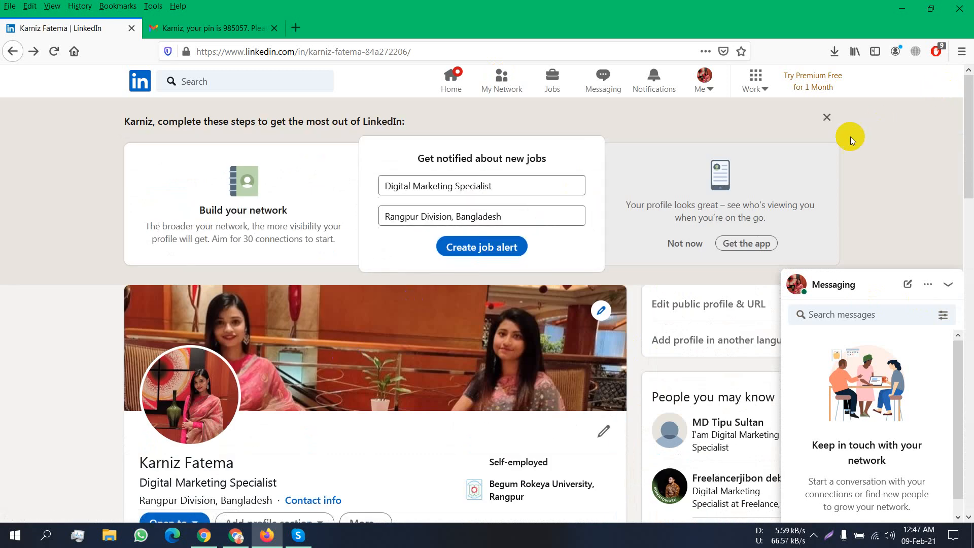
{"action": "left_click", "coordinate": [827, 117]}
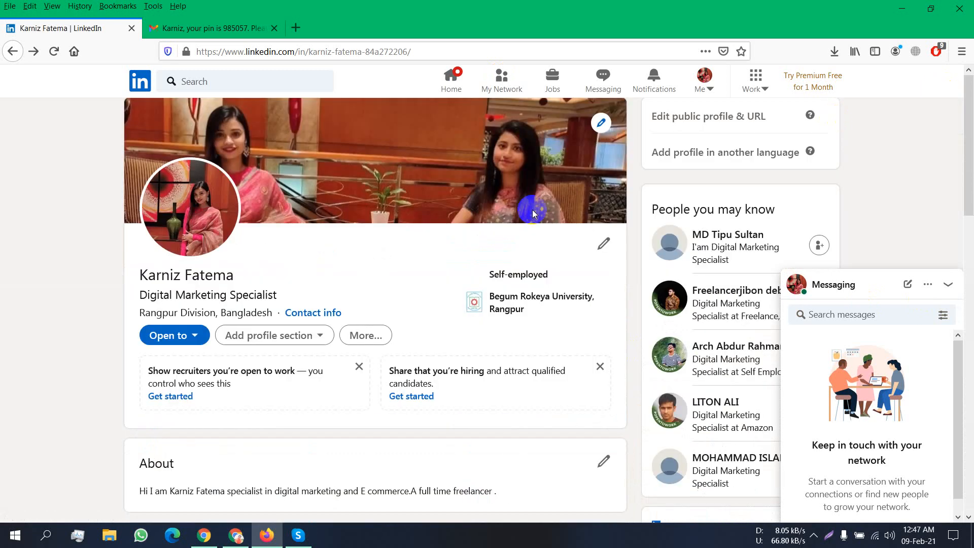
- Open the intro editor and dismiss the location data notice
{"action": "left_click", "coordinate": [604, 245]}
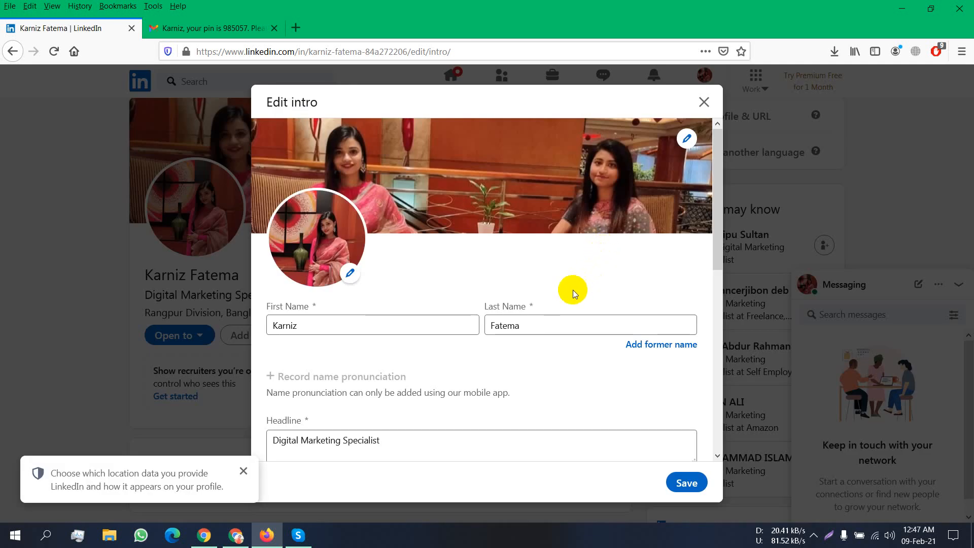
{"action": "scroll", "coordinate": [573, 290], "scroll_direction": "down", "scroll_amount": 5}
{"action": "scroll", "coordinate": [574, 290], "scroll_direction": "up", "scroll_amount": 2}
{"action": "scroll", "coordinate": [574, 290], "scroll_direction": "up", "scroll_amount": 3}
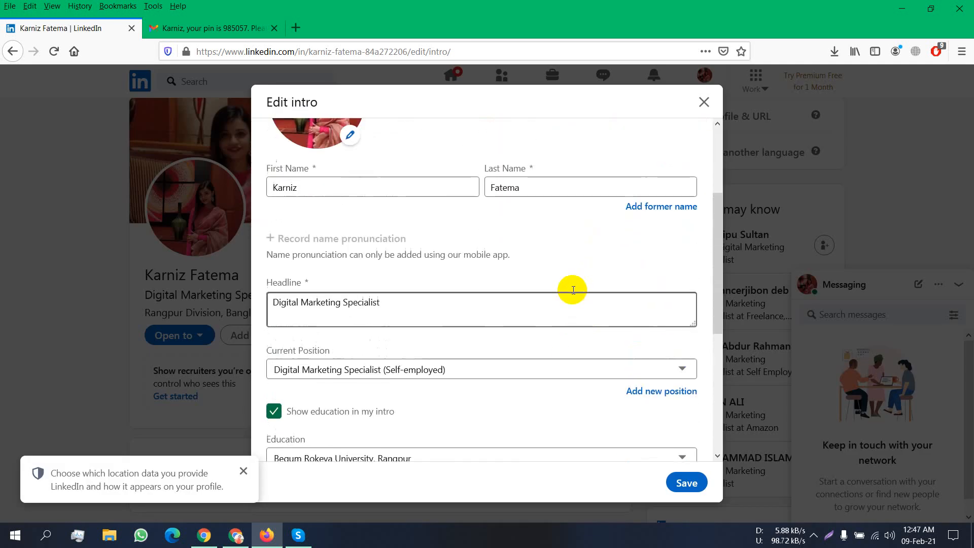
{"action": "left_click", "coordinate": [244, 471]}
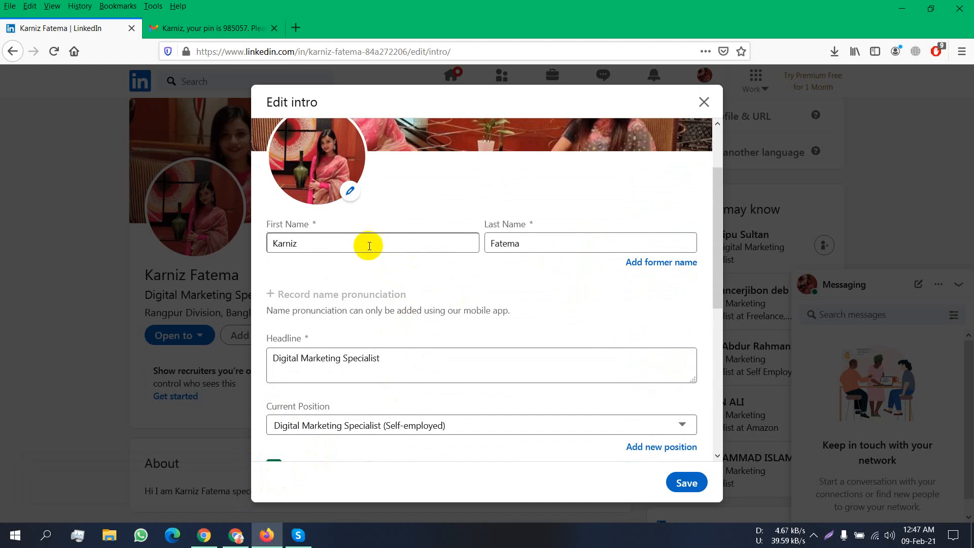
{"action": "scroll", "coordinate": [428, 359], "scroll_direction": "down", "scroll_amount": 3}
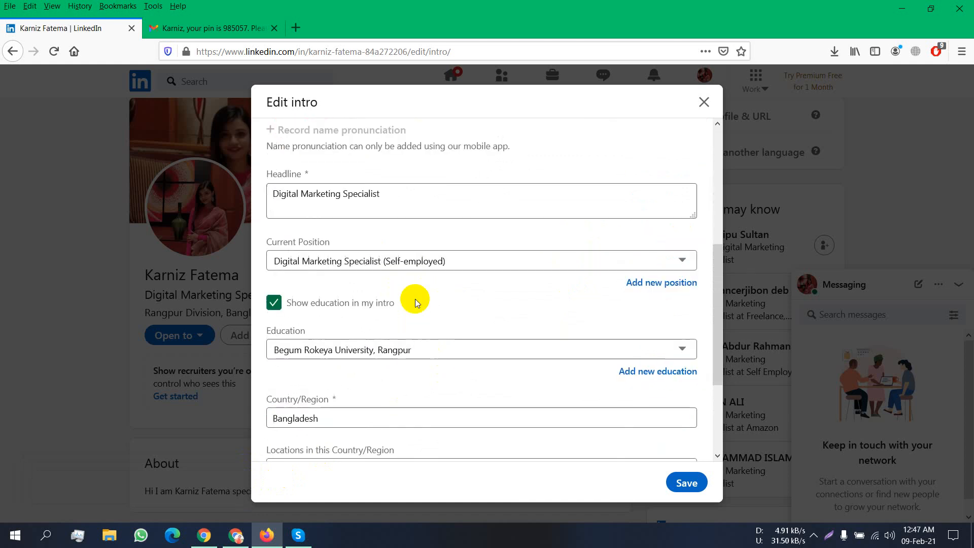
- Check the 'Digital Marketing Specialist' headline, then open the contact info editor
{"action": "left_click", "coordinate": [408, 189]}
{"action": "left_click_drag", "start_coordinate": [408, 189], "coordinate": [266, 170]}
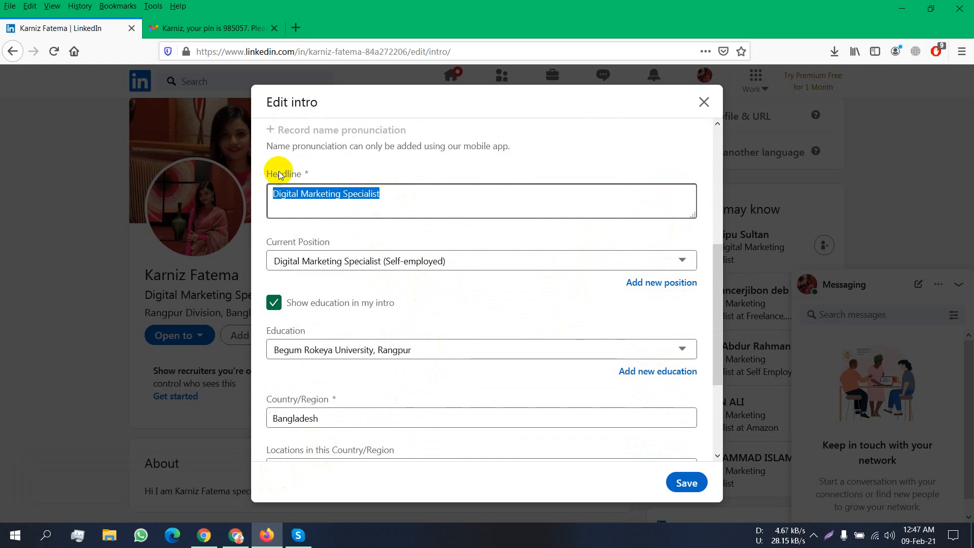
{"action": "left_click", "coordinate": [461, 240]}
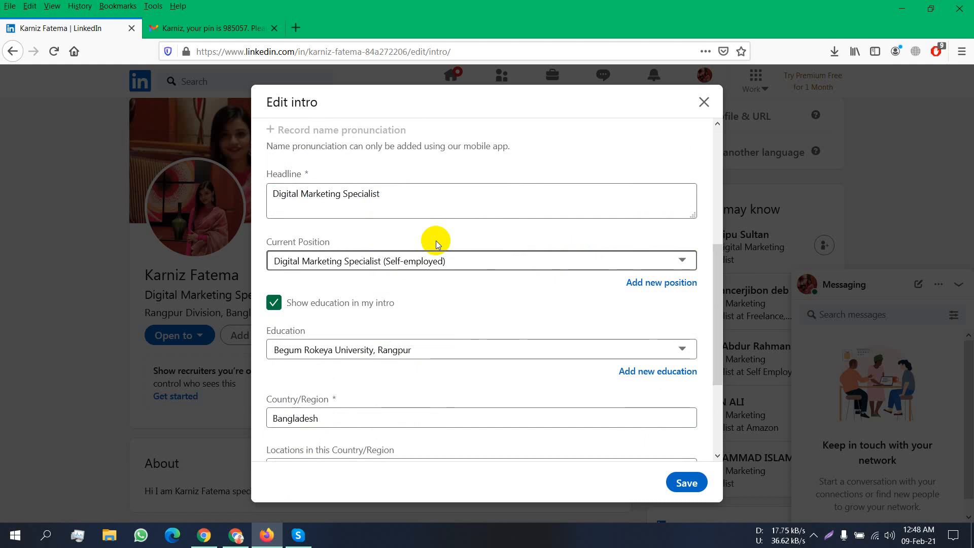
{"action": "scroll", "coordinate": [417, 234], "scroll_direction": "down", "scroll_amount": 2}
{"action": "scroll", "coordinate": [396, 218], "scroll_direction": "down", "scroll_amount": 1}
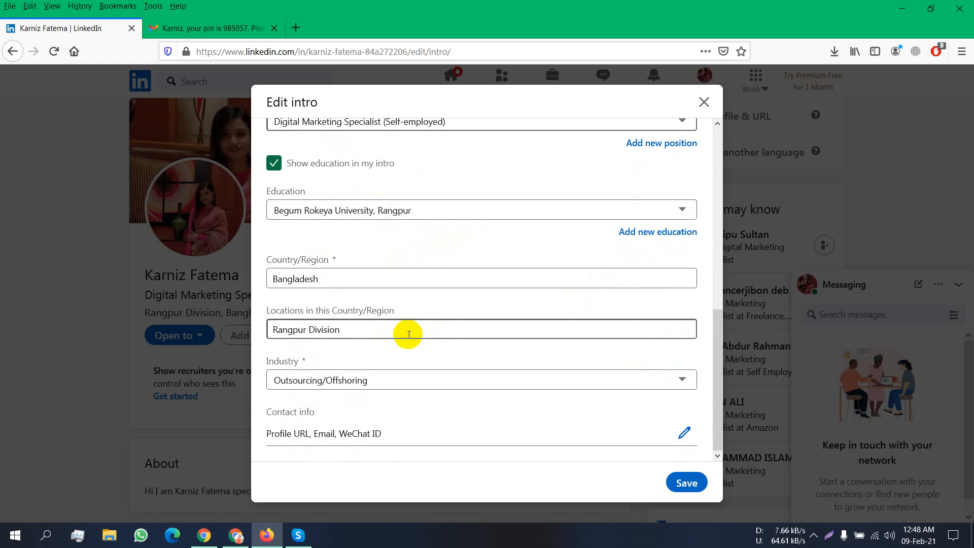
{"action": "left_click", "coordinate": [684, 434]}
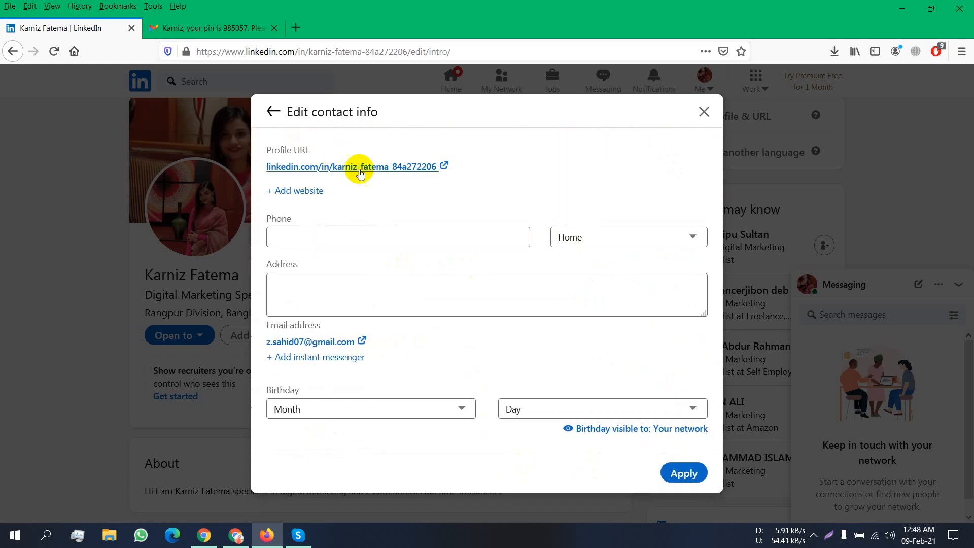
- Open public profile settings in a new tab, cancel the custom URL edit, and return to contact info
{"action": "left_click", "coordinate": [443, 163]}
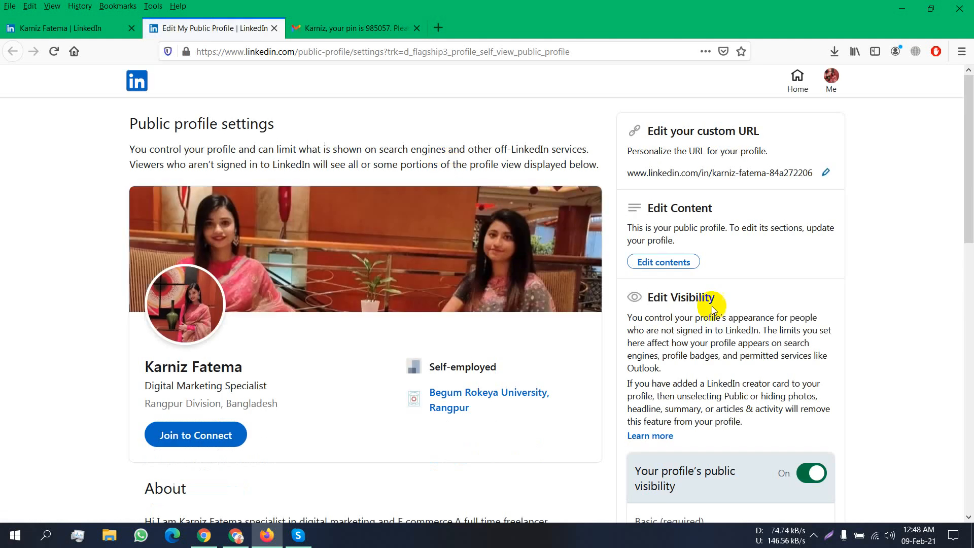
{"action": "left_click", "coordinate": [826, 174]}
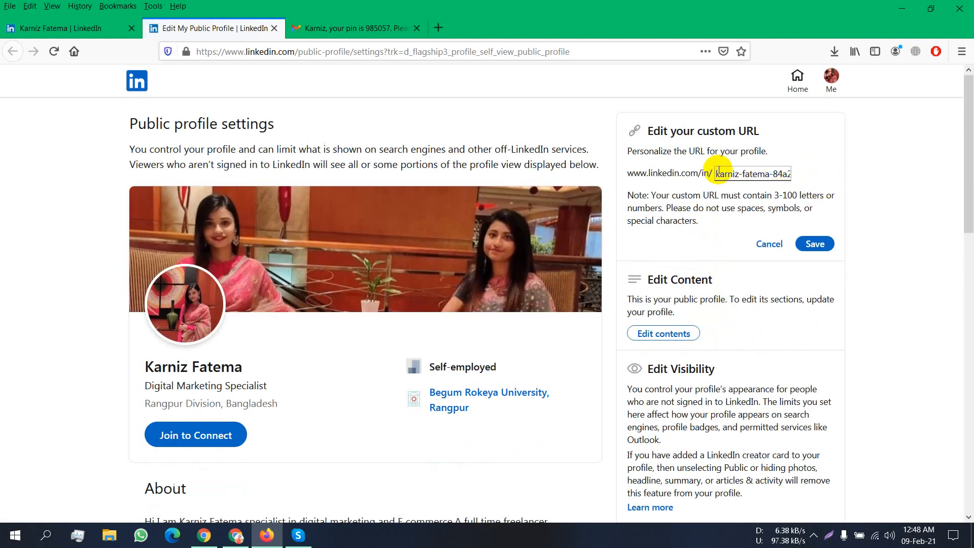
{"action": "left_click_drag", "start_coordinate": [713, 175], "coordinate": [972, 243]}
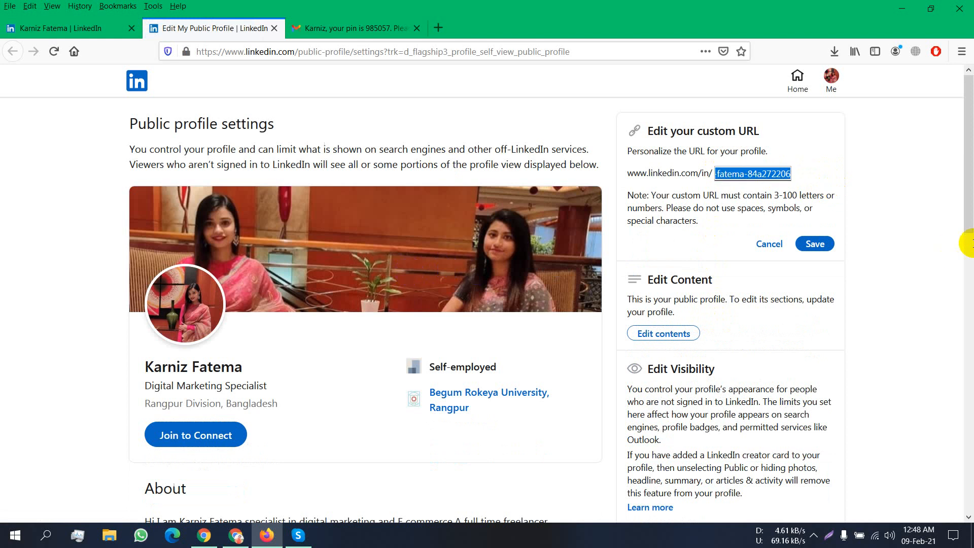
{"action": "left_click", "coordinate": [768, 246]}
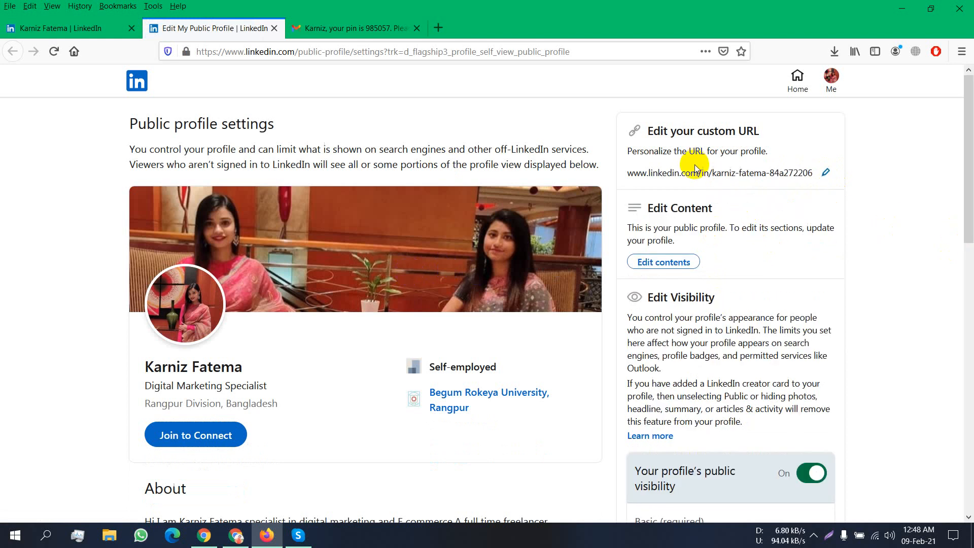
{"action": "scroll", "coordinate": [793, 161], "scroll_direction": "down", "scroll_amount": 9}
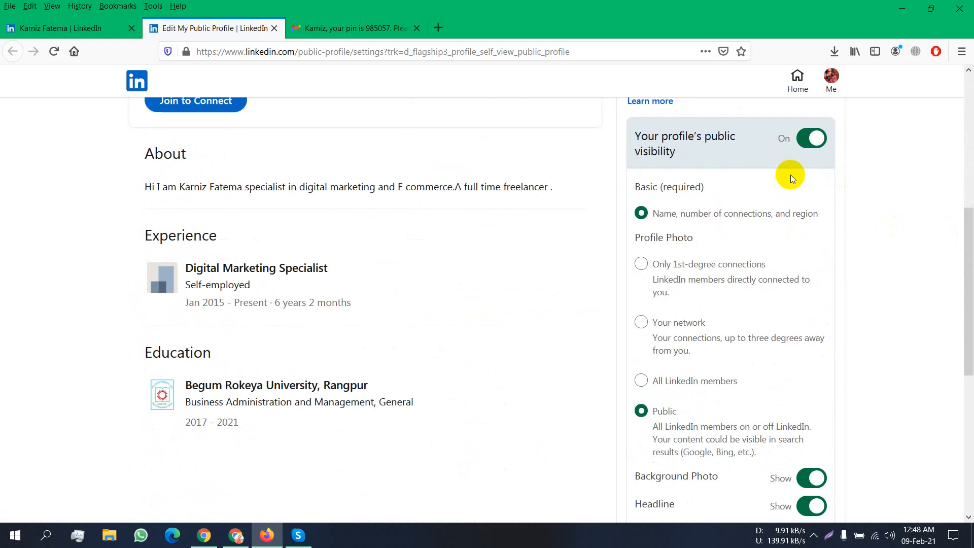
{"action": "scroll", "coordinate": [791, 178], "scroll_direction": "up", "scroll_amount": 10}
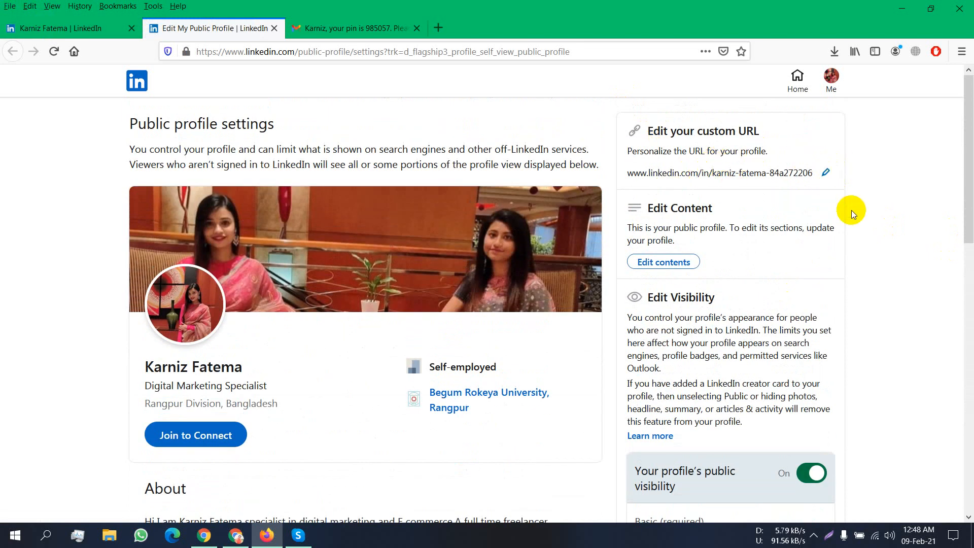
{"action": "left_click", "coordinate": [41, 31]}
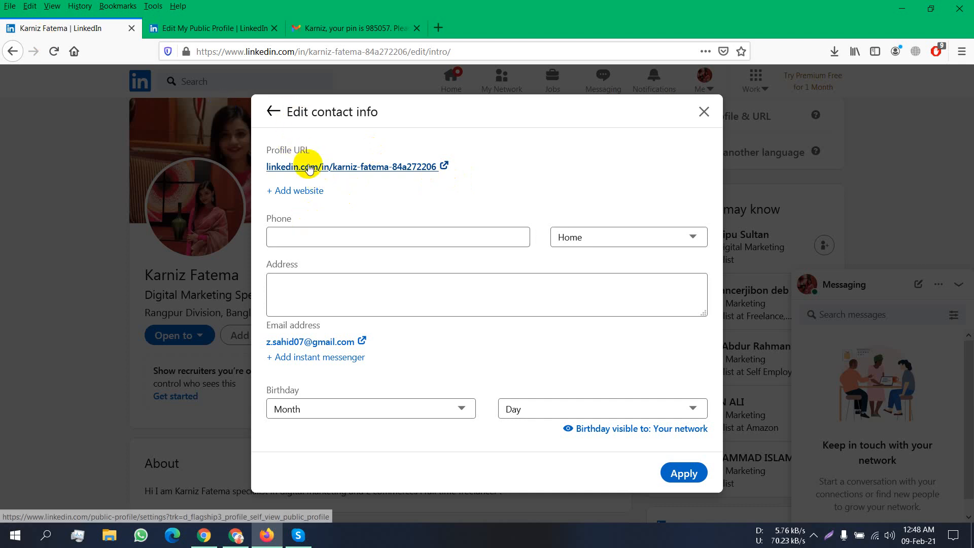
- Set the contact info birthday to October 7, apply it, and close the intro editor
{"action": "left_click", "coordinate": [350, 168]}
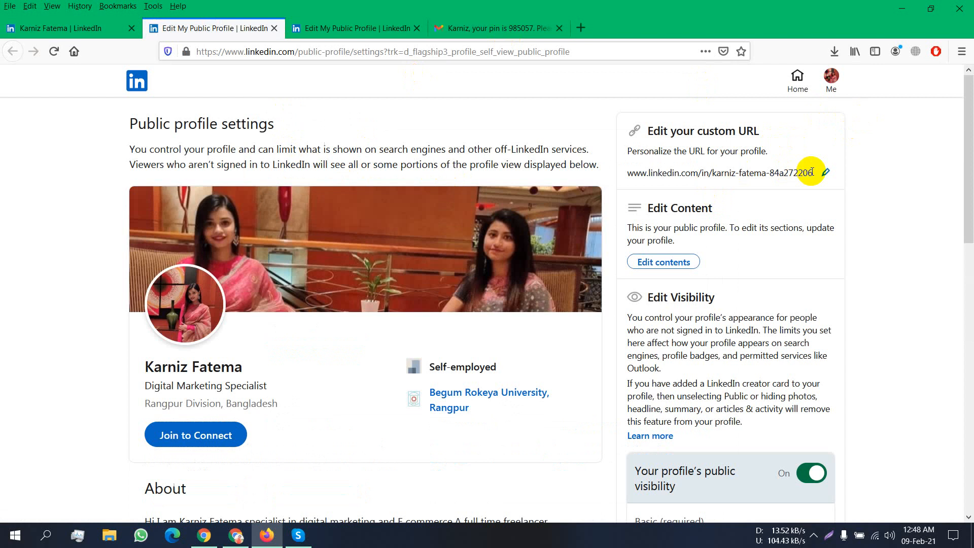
{"action": "left_click", "coordinate": [67, 24]}
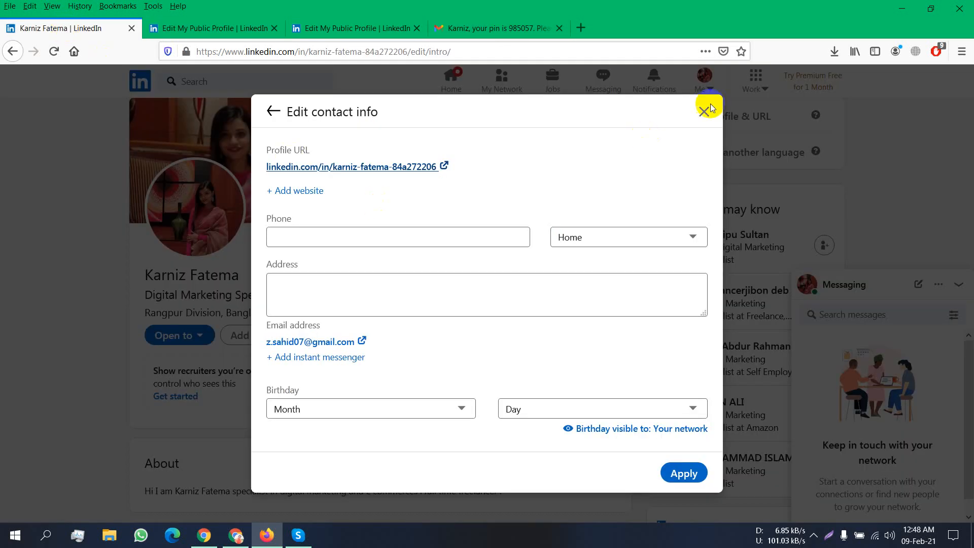
{"action": "left_click", "coordinate": [457, 409]}
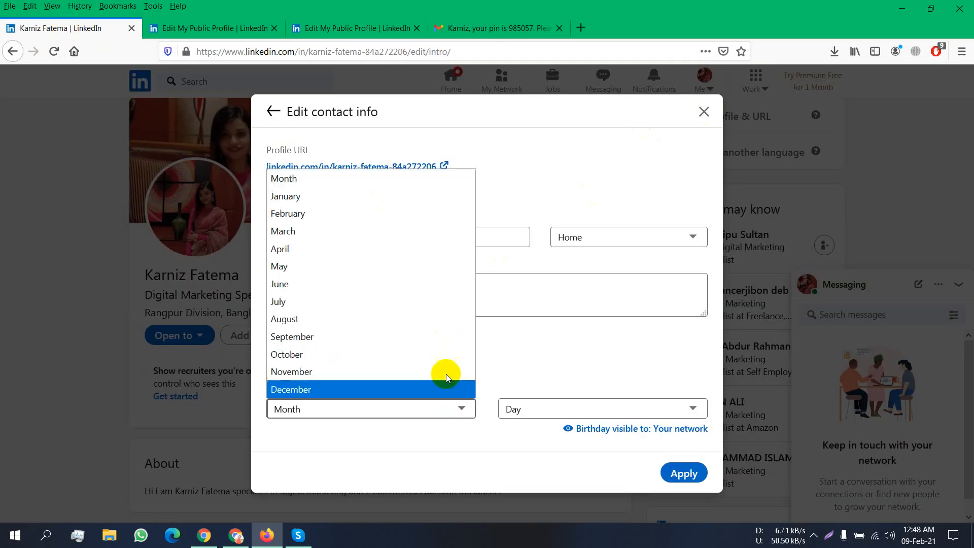
{"action": "left_click", "coordinate": [322, 352]}
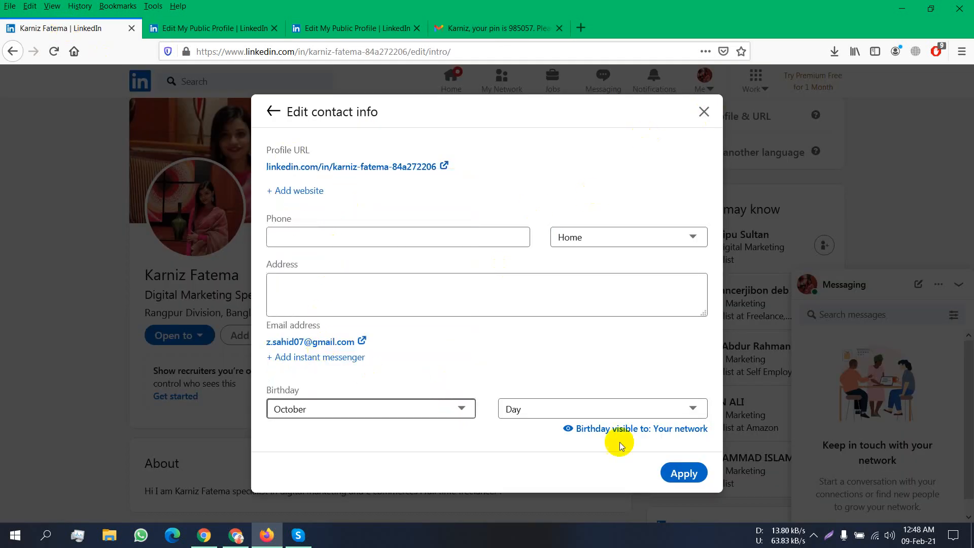
{"action": "left_click", "coordinate": [600, 409]}
{"action": "left_click", "coordinate": [542, 196]}
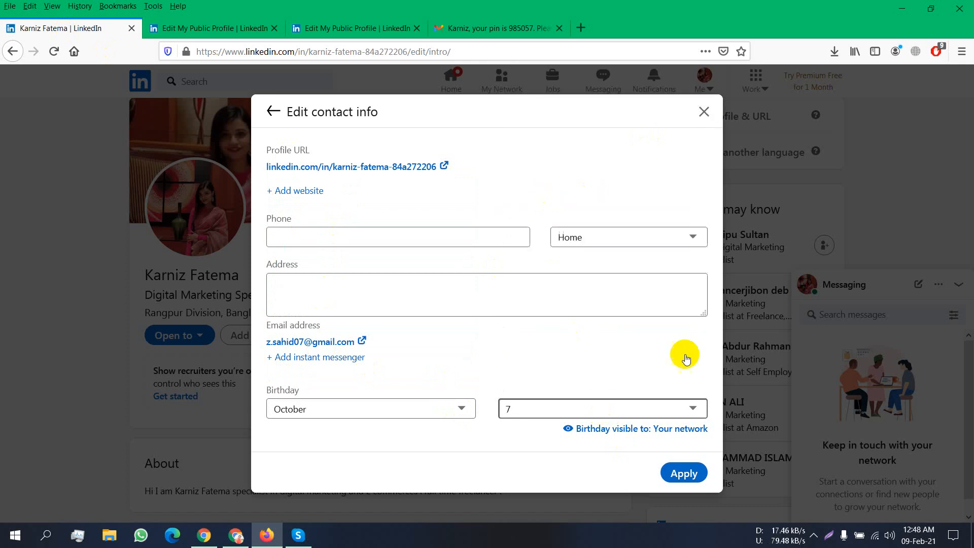
{"action": "left_click", "coordinate": [686, 473]}
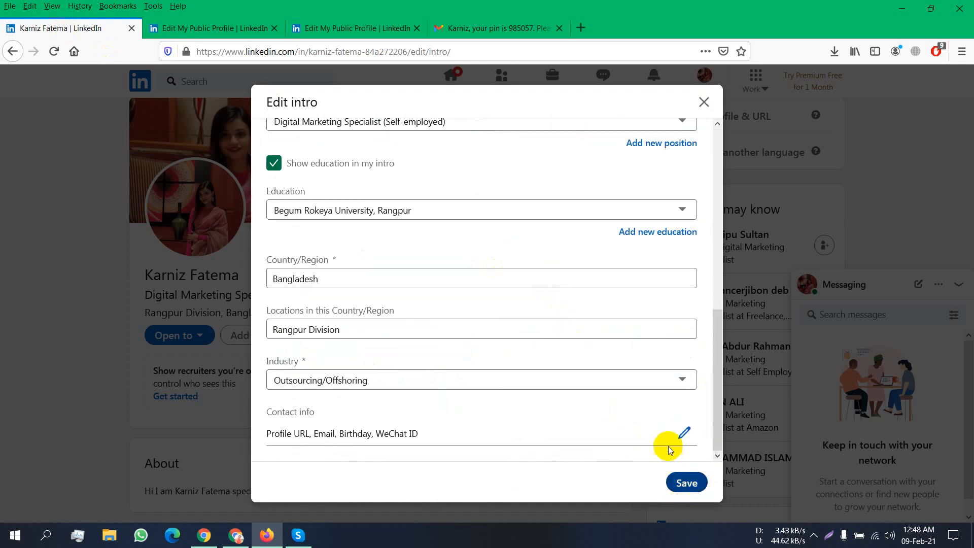
{"action": "left_click", "coordinate": [705, 102]}
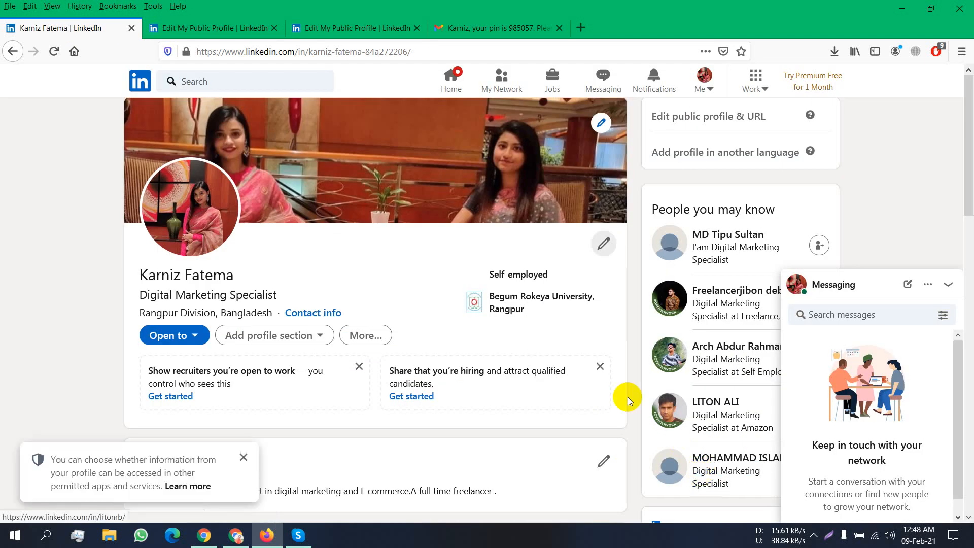
- Collapse the messaging panel and check the account menu on the profile page
{"action": "scroll", "coordinate": [627, 396], "scroll_direction": "down", "scroll_amount": 5}
{"action": "left_click", "coordinate": [947, 285]}
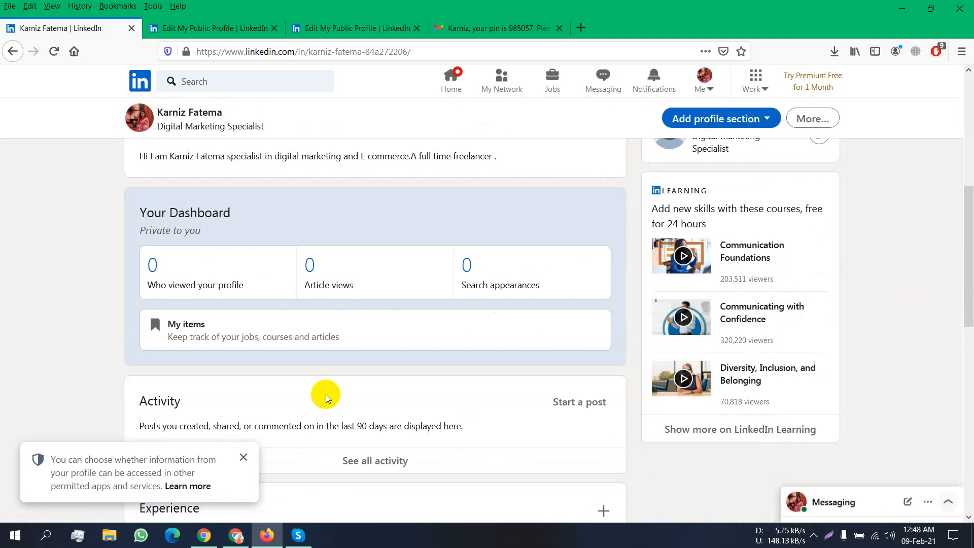
{"action": "scroll", "coordinate": [325, 394], "scroll_direction": "up", "scroll_amount": 6}
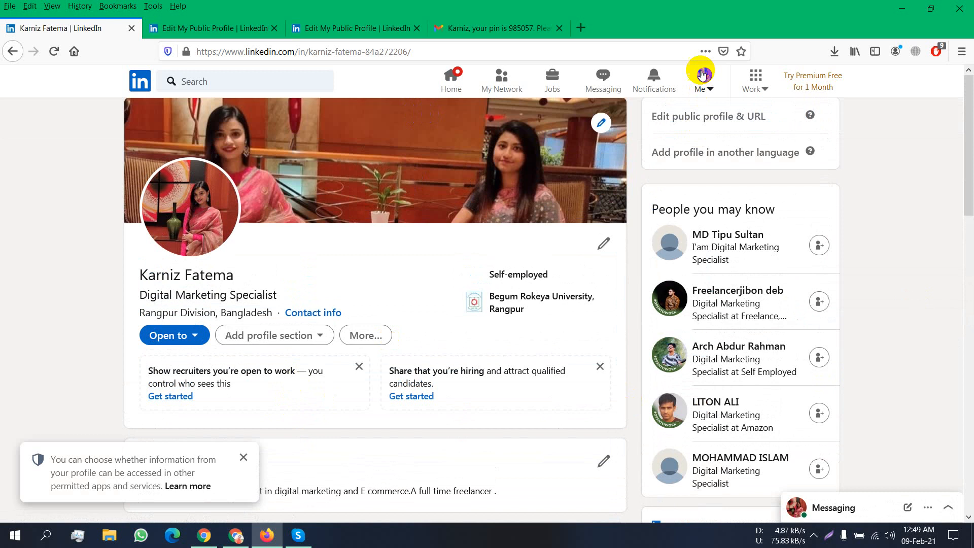
{"action": "left_click", "coordinate": [703, 74]}
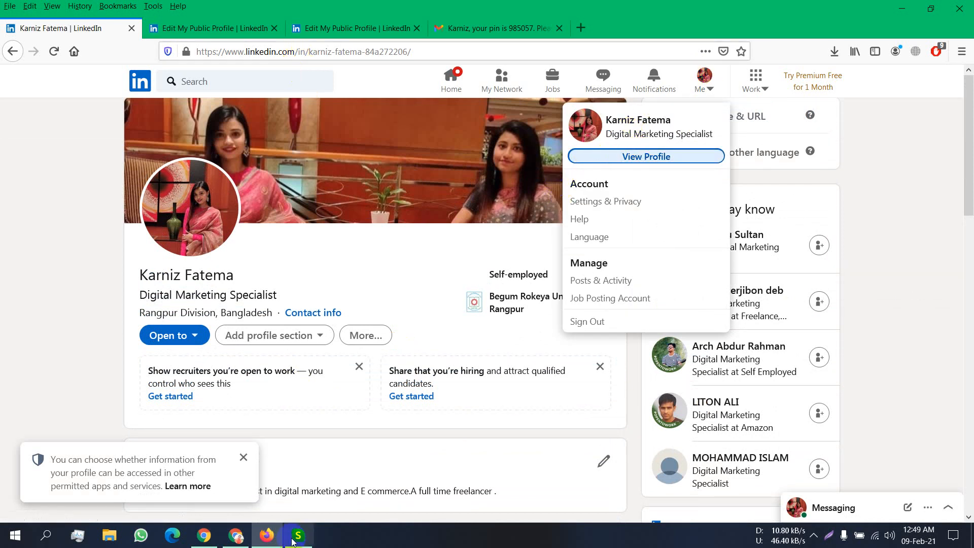
- Glance at the Linkedin Profile spreadsheet, then bring the LinkedIn profile window back in front
{"action": "left_click", "coordinate": [236, 535]}
{"action": "left_click", "coordinate": [376, 6]}
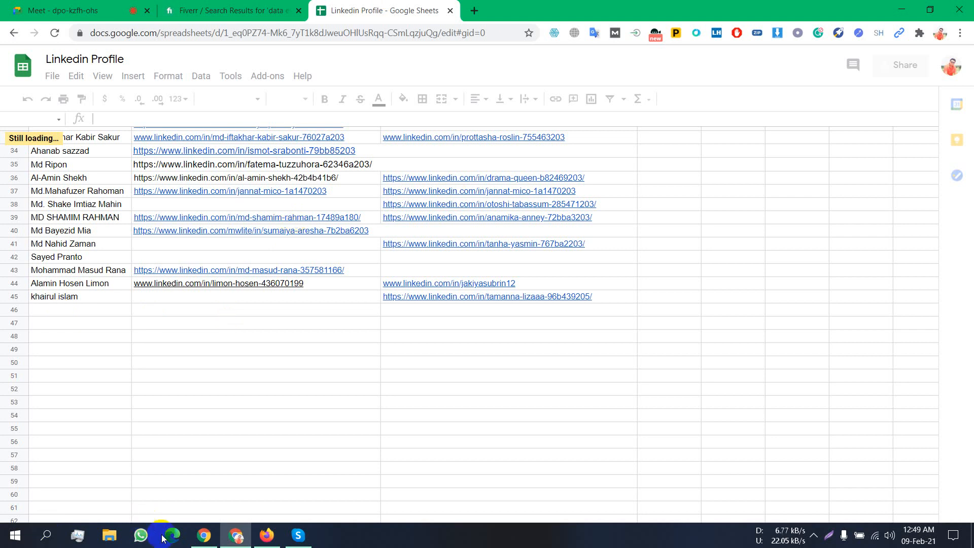
{"action": "left_click", "coordinate": [268, 539]}
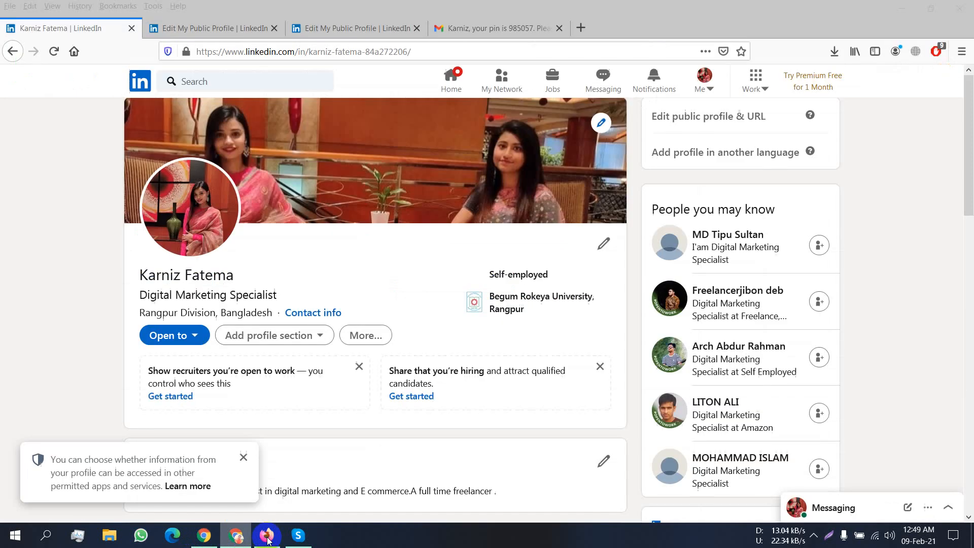
{"action": "left_click", "coordinate": [260, 126]}
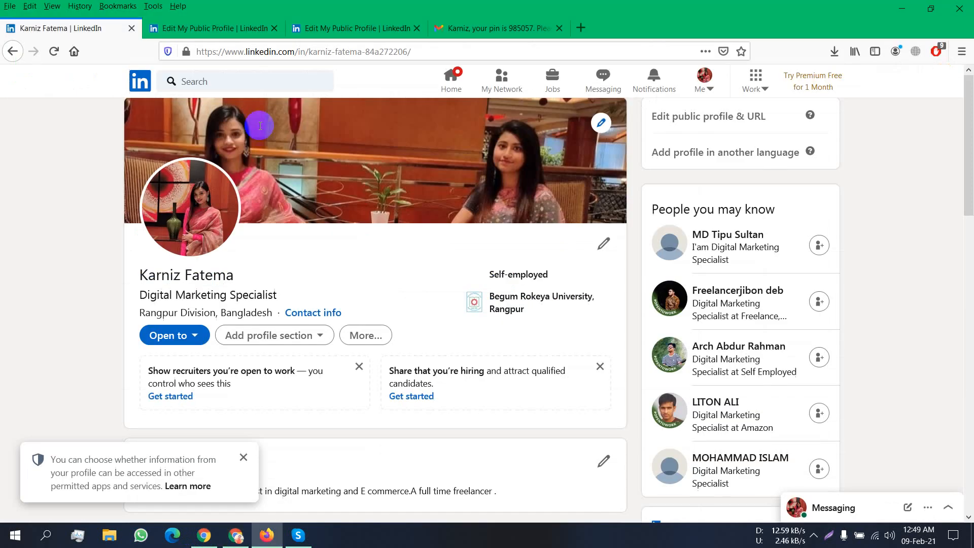
- Search LinkedIn for 'lead generation', then switch back to the Linkedin Profile spreadsheet
{"action": "left_click", "coordinate": [237, 77]}
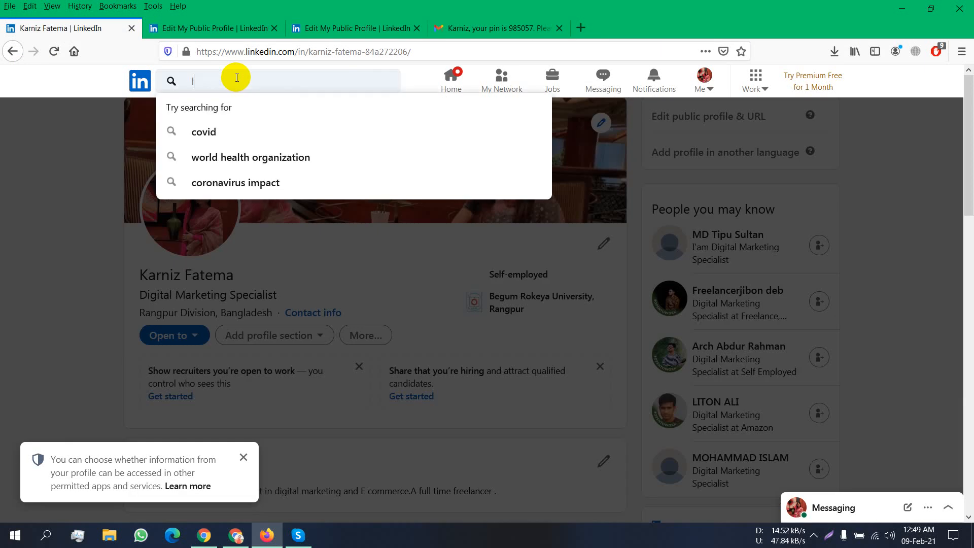
{"action": "type", "text": "lea"}
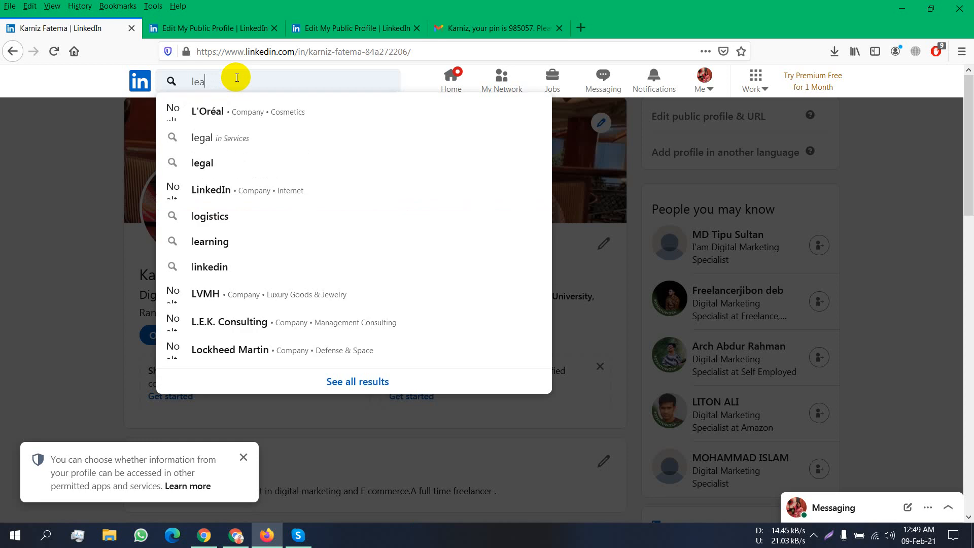
{"action": "type", "text": "d gene"}
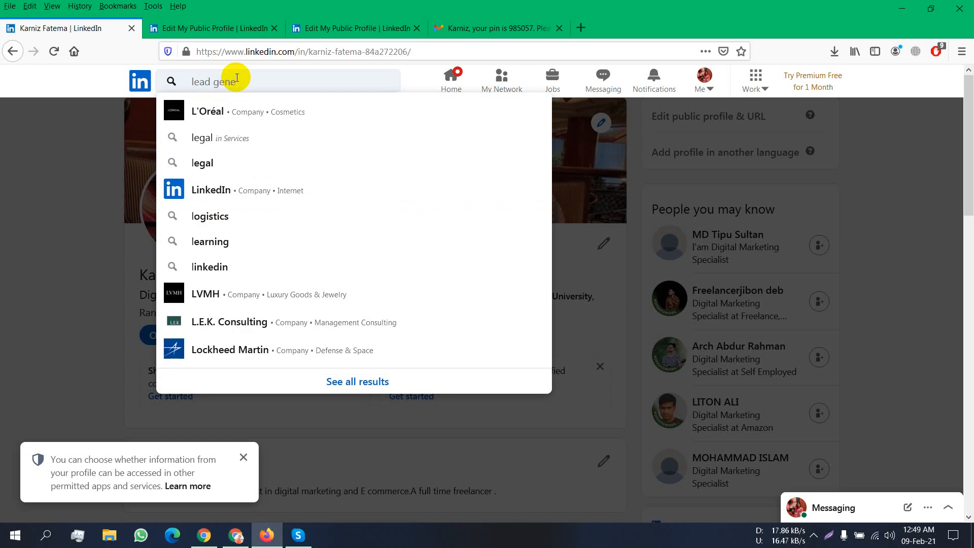
{"action": "type", "text": "ration"}
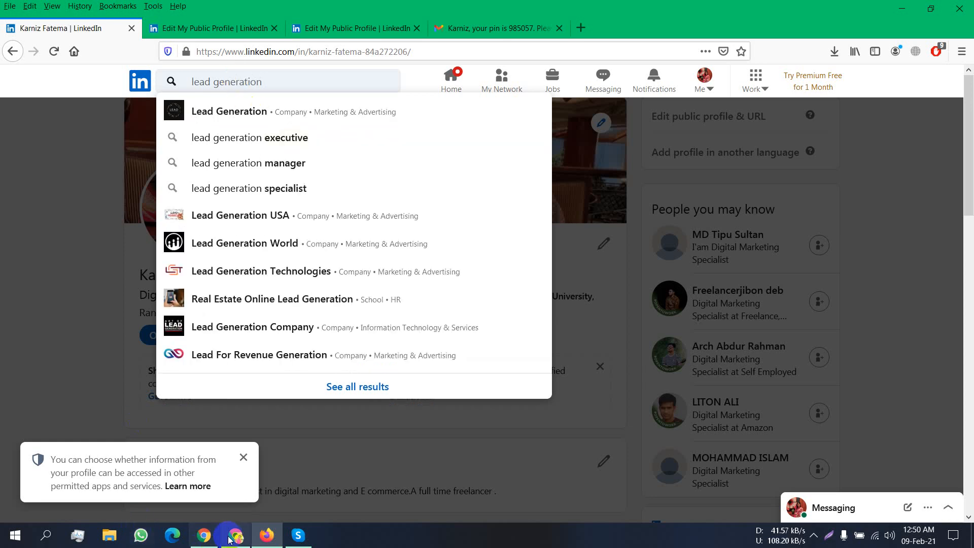
{"action": "mouse_move", "coordinate": [240, 539]}
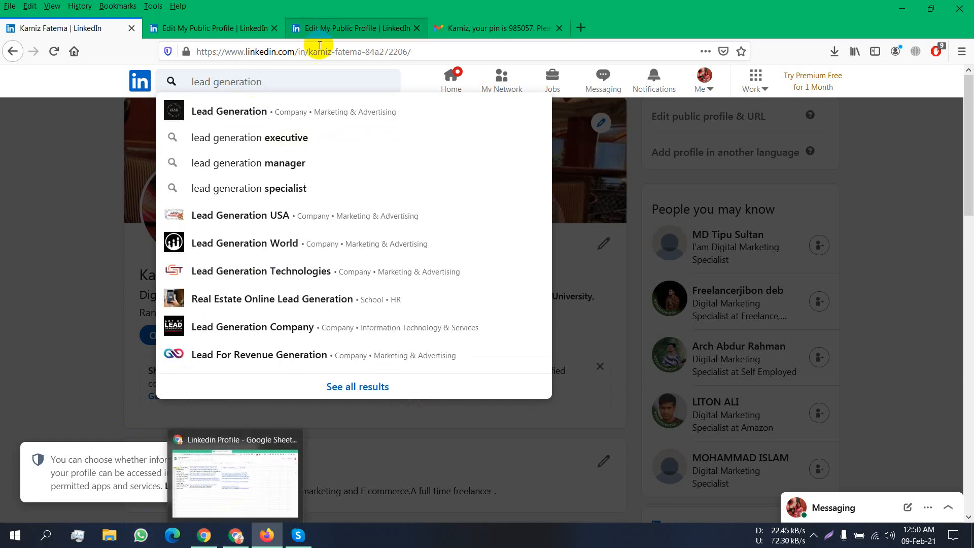
{"action": "left_click", "coordinate": [236, 537]}
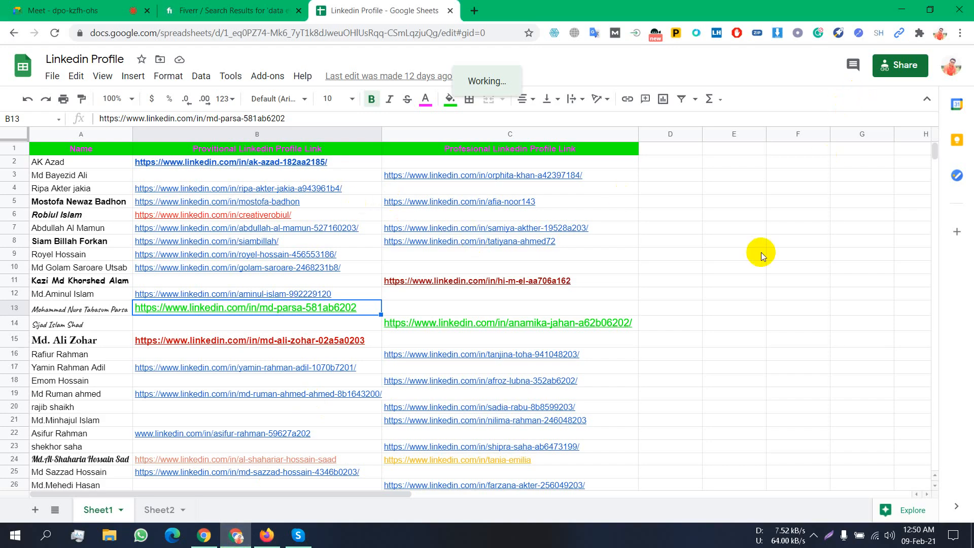
- Find row 46, the first empty row, and select cells A46 and B46
{"action": "scroll", "coordinate": [761, 252], "scroll_direction": "down", "scroll_amount": 6}
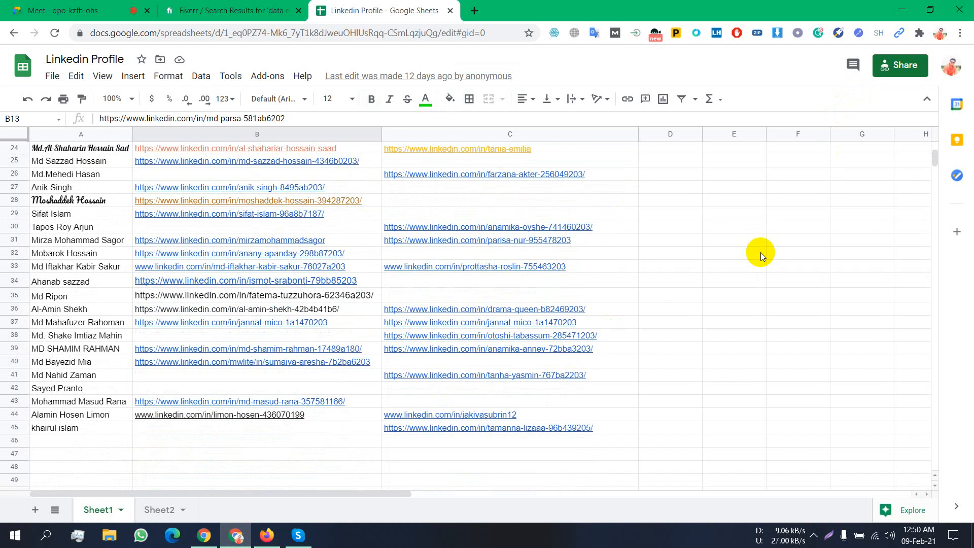
{"action": "left_click", "coordinate": [71, 439]}
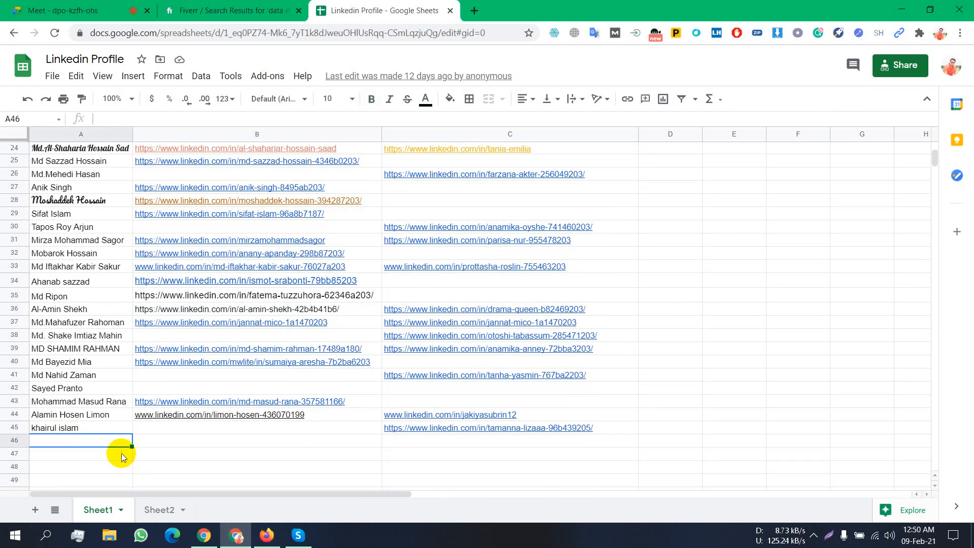
{"action": "scroll", "coordinate": [116, 449], "scroll_direction": "down", "scroll_amount": 1}
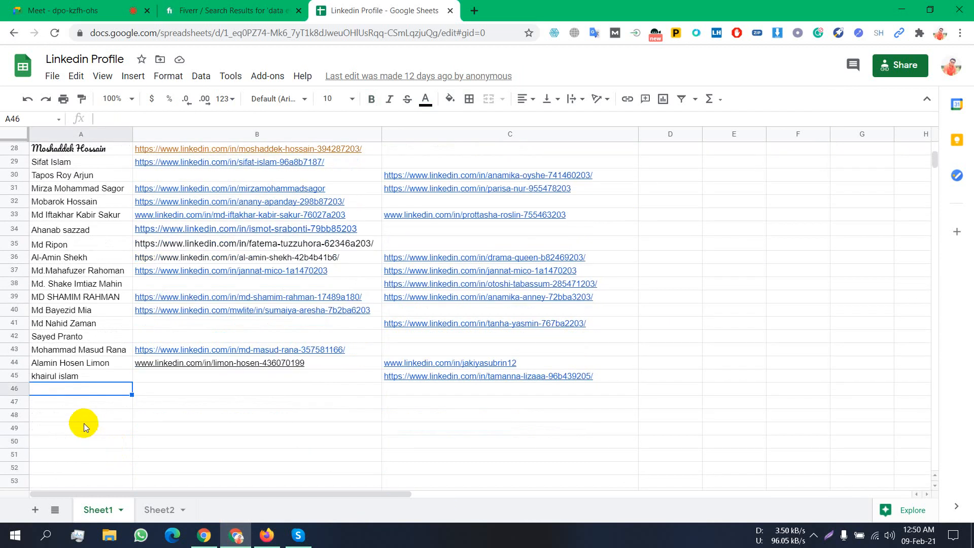
{"action": "scroll", "coordinate": [83, 426], "scroll_direction": "down", "scroll_amount": 2}
{"action": "left_click_drag", "start_coordinate": [54, 299], "coordinate": [69, 443]}
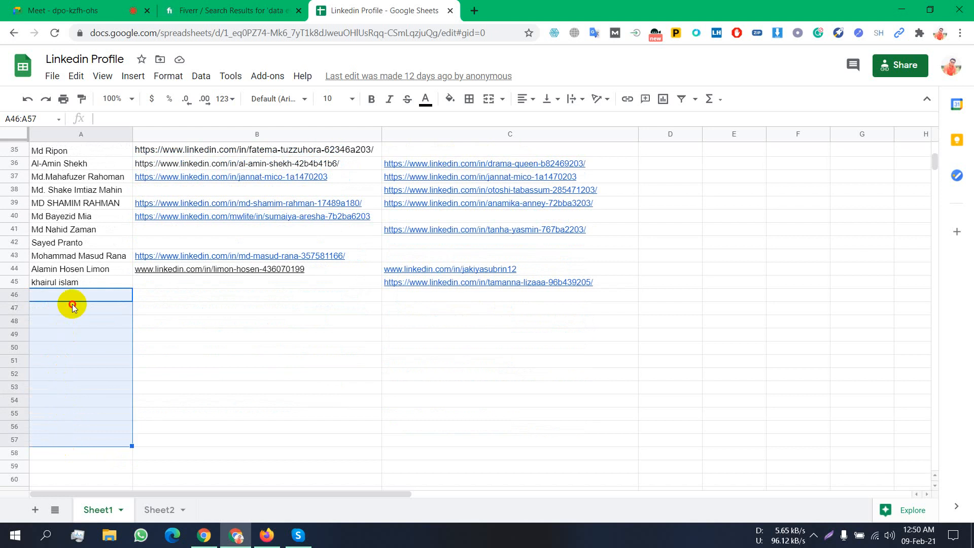
{"action": "left_click", "coordinate": [72, 306]}
{"action": "mouse_move", "coordinate": [196, 276]}
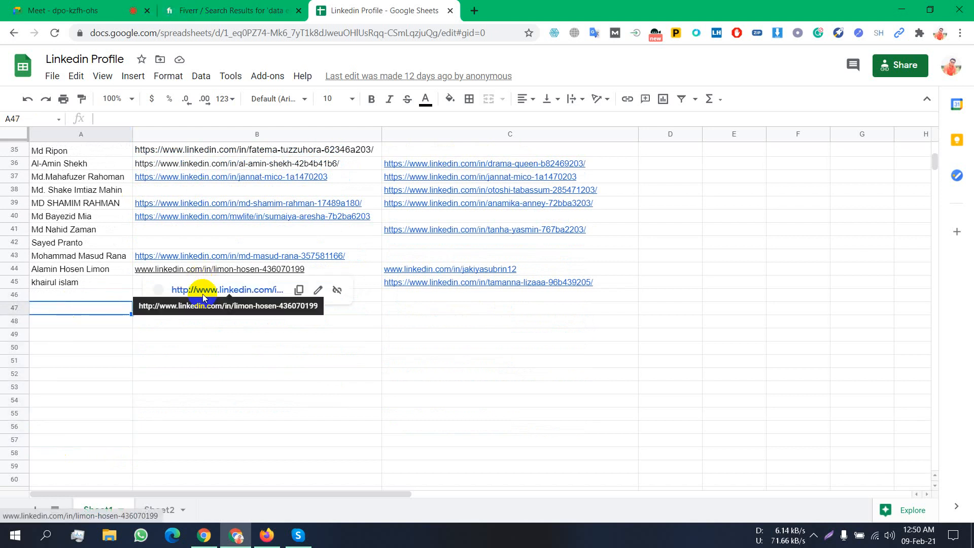
{"action": "left_click", "coordinate": [155, 361]}
{"action": "left_click", "coordinate": [157, 294]}
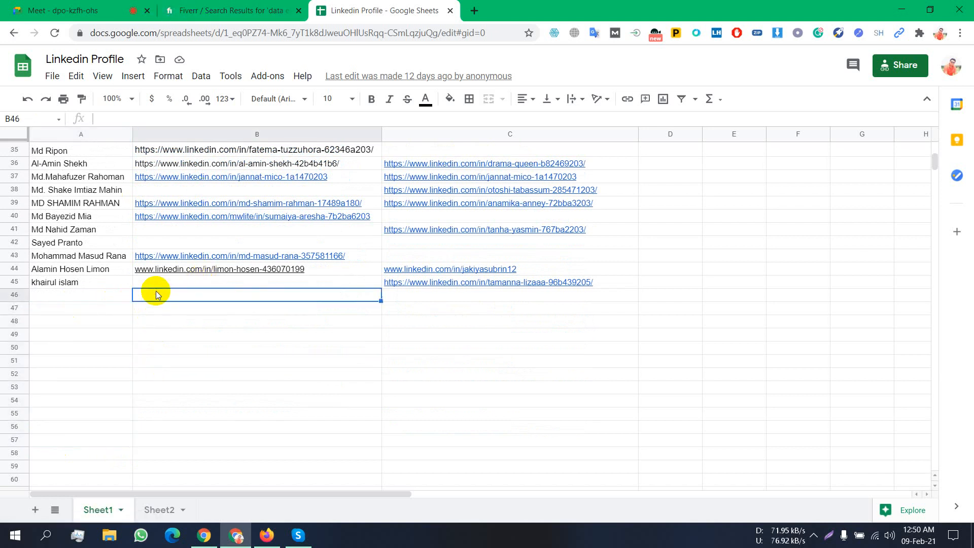
- Hide the screen-sharing notice and bring the LinkedIn profile window back
{"action": "left_click", "coordinate": [201, 535]}
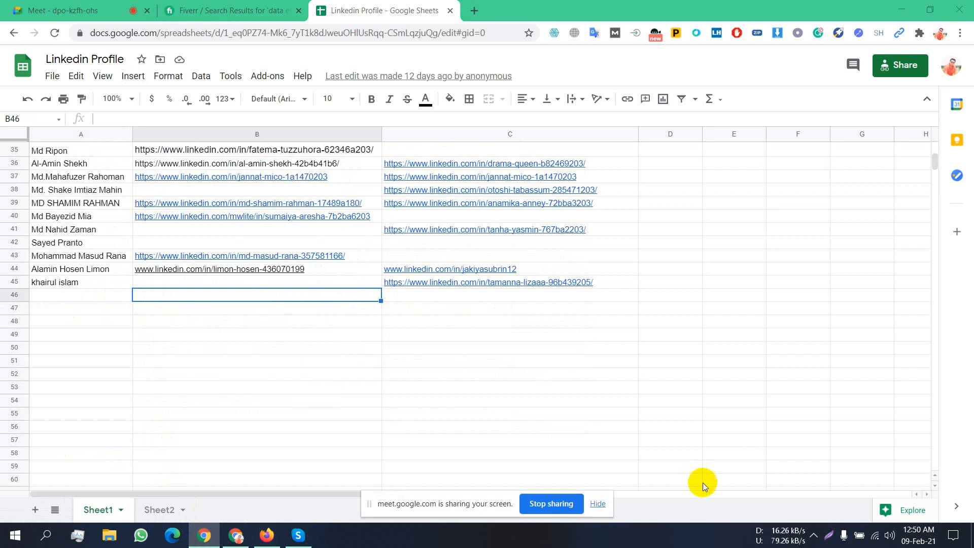
{"action": "left_click", "coordinate": [598, 504]}
{"action": "left_click", "coordinate": [277, 535]}
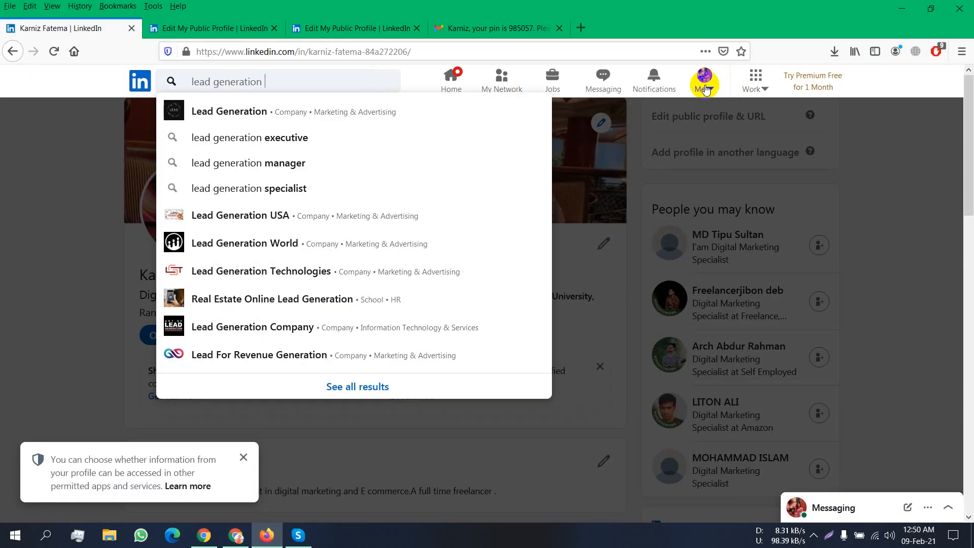
- Copy your own LinkedIn profile URL from the address bar, then return to the spreadsheet
{"action": "left_click", "coordinate": [703, 81]}
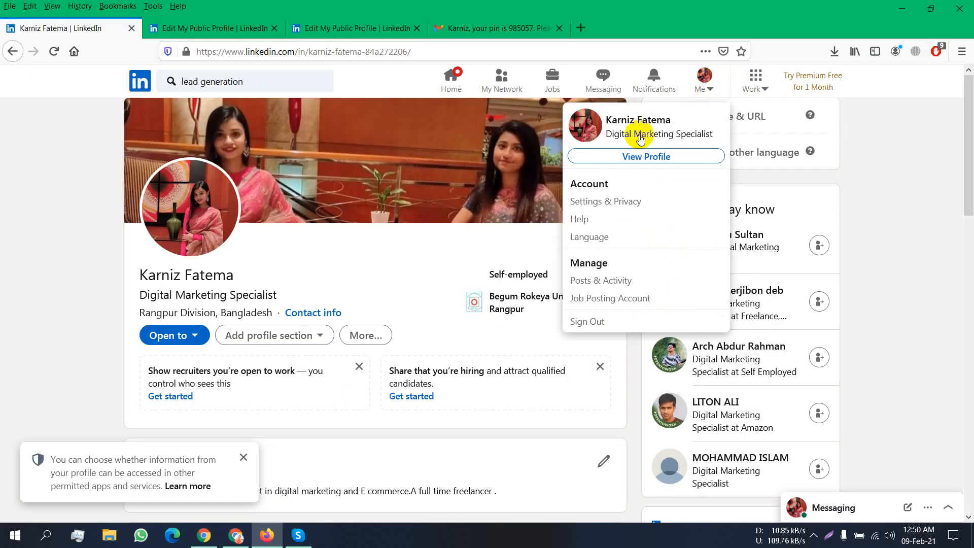
{"action": "left_click", "coordinate": [643, 157]}
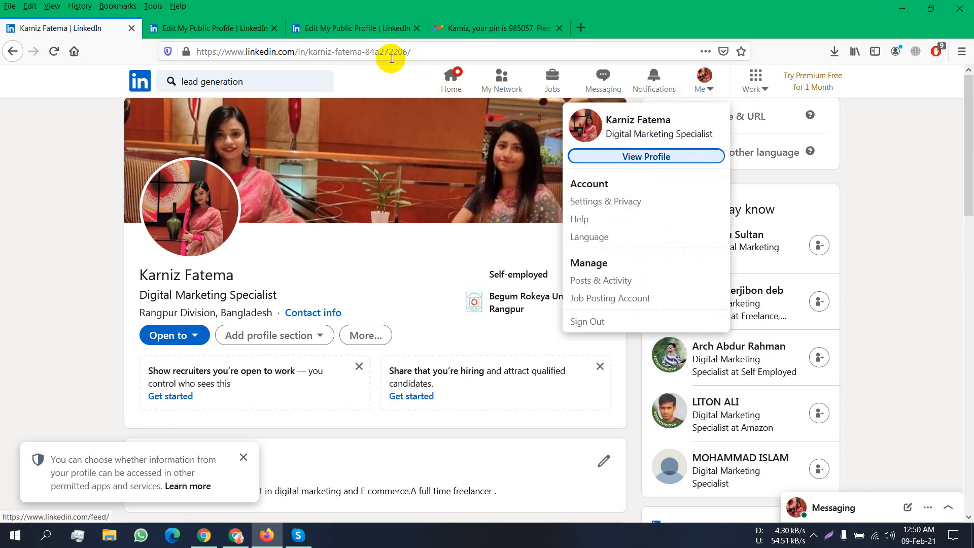
{"action": "left_click", "coordinate": [364, 53]}
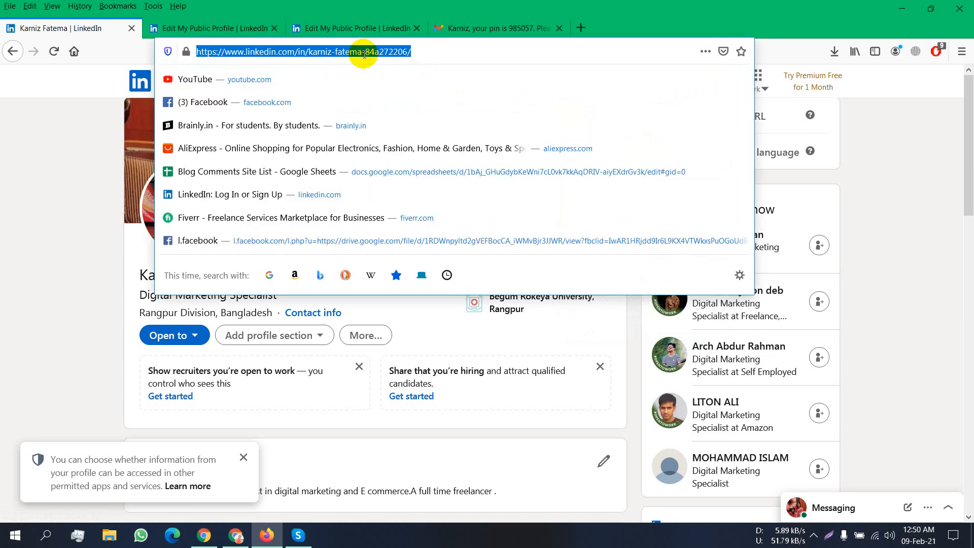
{"action": "right_click", "coordinate": [363, 54]}
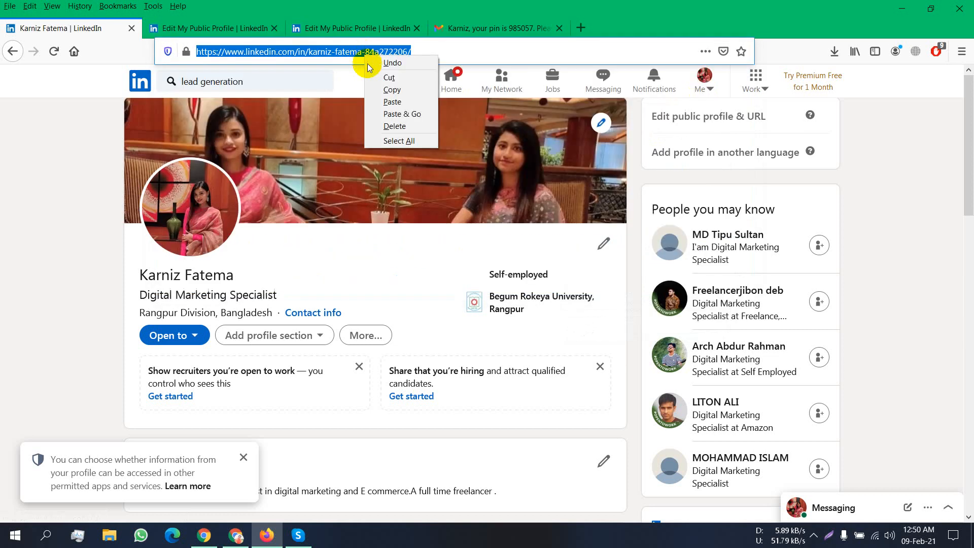
{"action": "left_click", "coordinate": [393, 90]}
{"action": "left_click", "coordinate": [235, 536]}
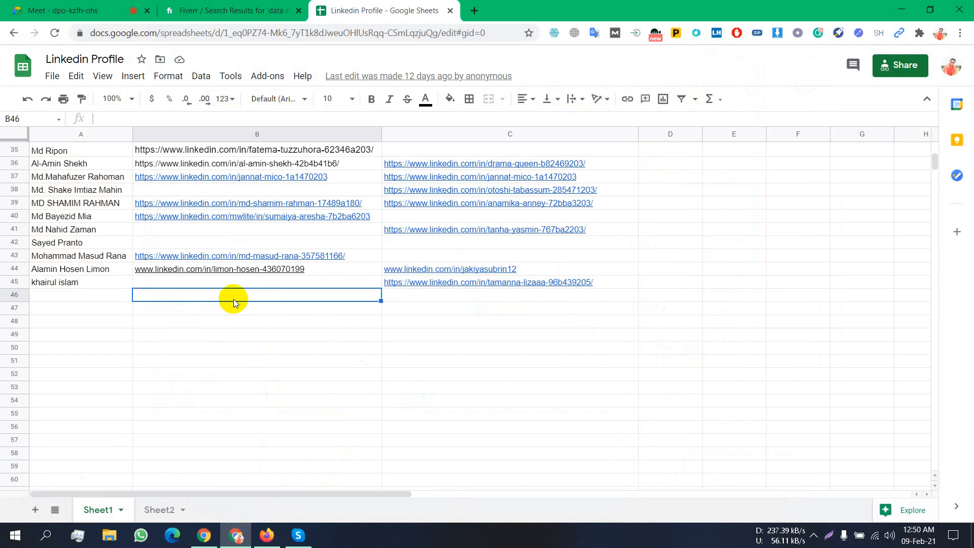
- Paste the copied profile link into B46 and enter the profile owner's full name in A46
{"action": "key", "text": "ctrl+v"}
{"action": "left_click", "coordinate": [76, 293]}
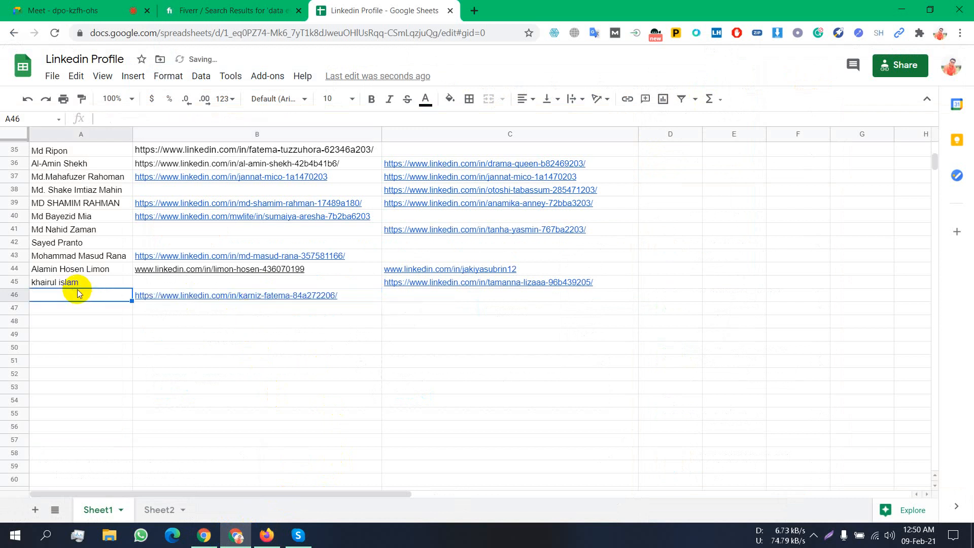
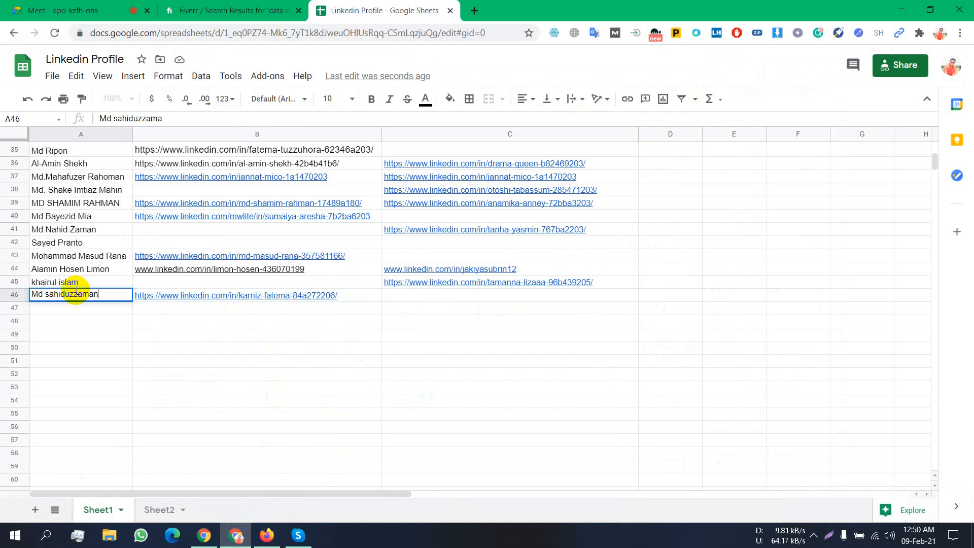
{"action": "left_click", "coordinate": [32, 334]}
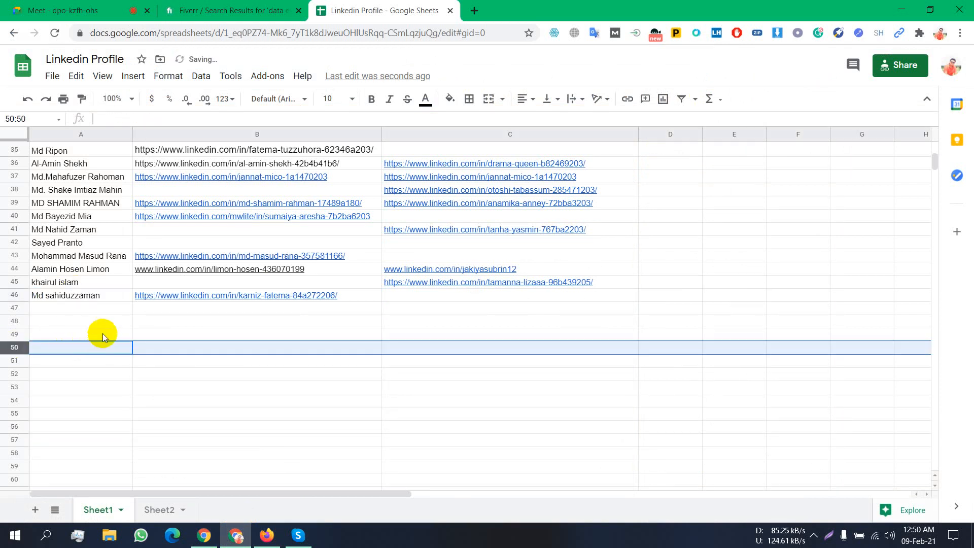
{"action": "mouse_move", "coordinate": [289, 297]}
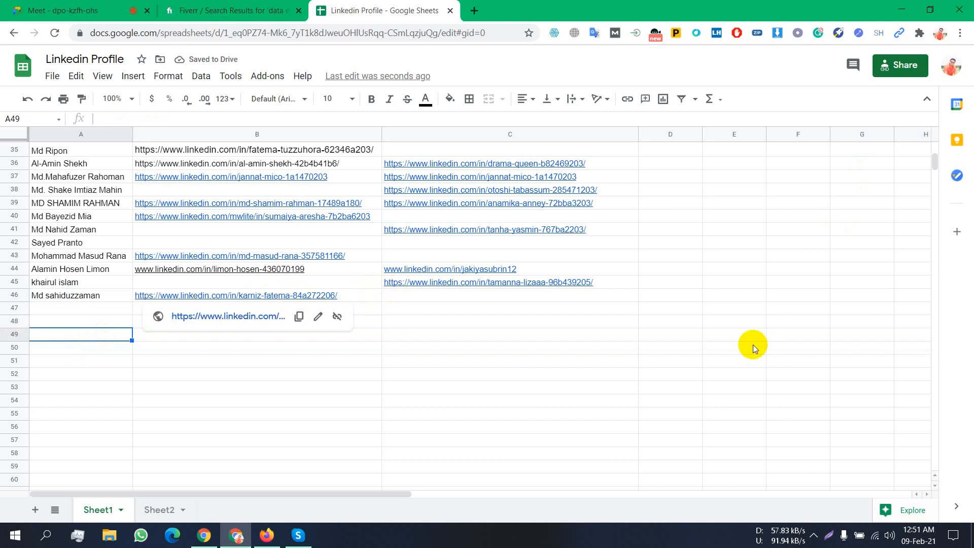
{"action": "scroll", "coordinate": [753, 340], "scroll_direction": "up", "scroll_amount": 5}
{"action": "scroll", "coordinate": [750, 328], "scroll_direction": "up", "scroll_amount": 5}
{"action": "scroll", "coordinate": [481, 236], "scroll_direction": "down", "scroll_amount": 8}
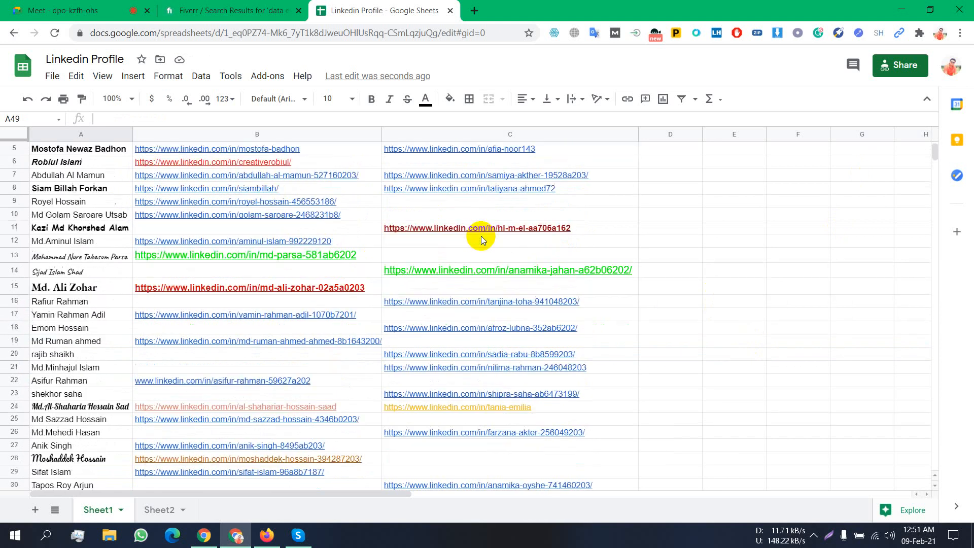
{"action": "scroll", "coordinate": [482, 237], "scroll_direction": "down", "scroll_amount": 8}
{"action": "scroll", "coordinate": [482, 242], "scroll_direction": "up", "scroll_amount": 4}
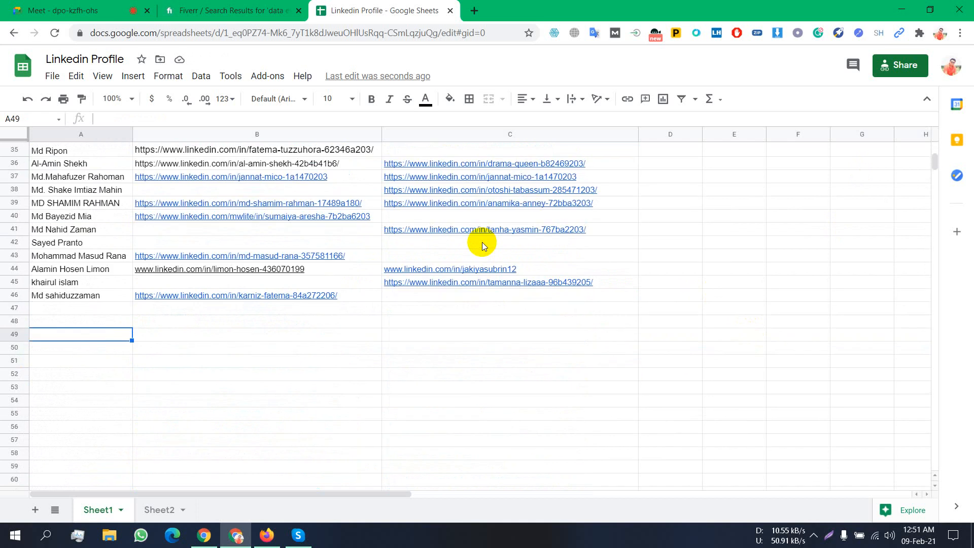
{"action": "scroll", "coordinate": [482, 241], "scroll_direction": "up", "scroll_amount": 4}
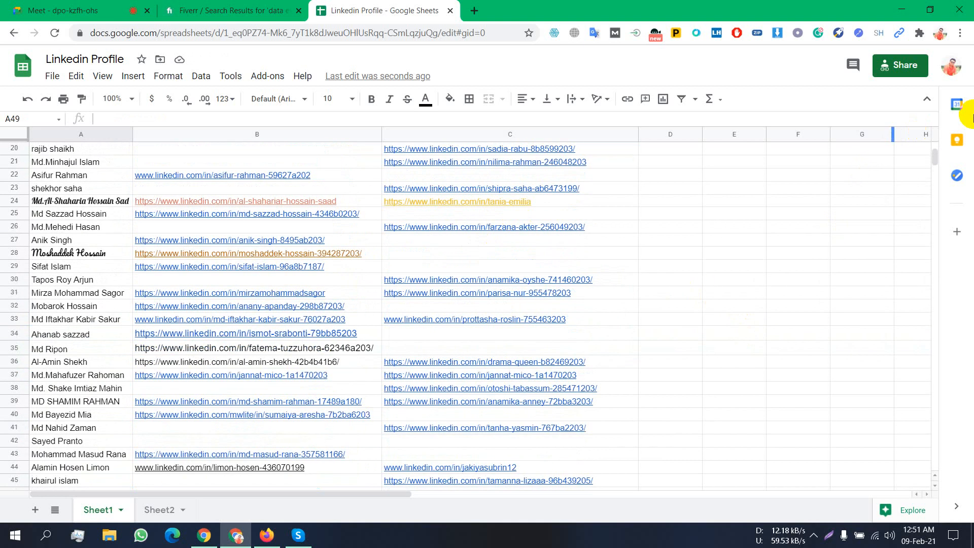
- Copy the spreadsheet's anyone-can-edit share link and close the sharing settings
{"action": "left_click", "coordinate": [895, 65]}
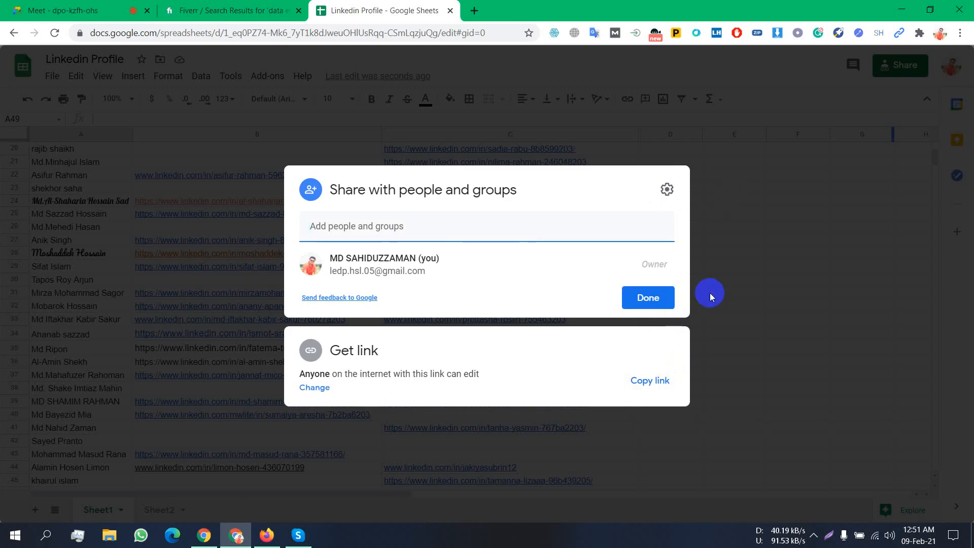
{"action": "left_click", "coordinate": [655, 381]}
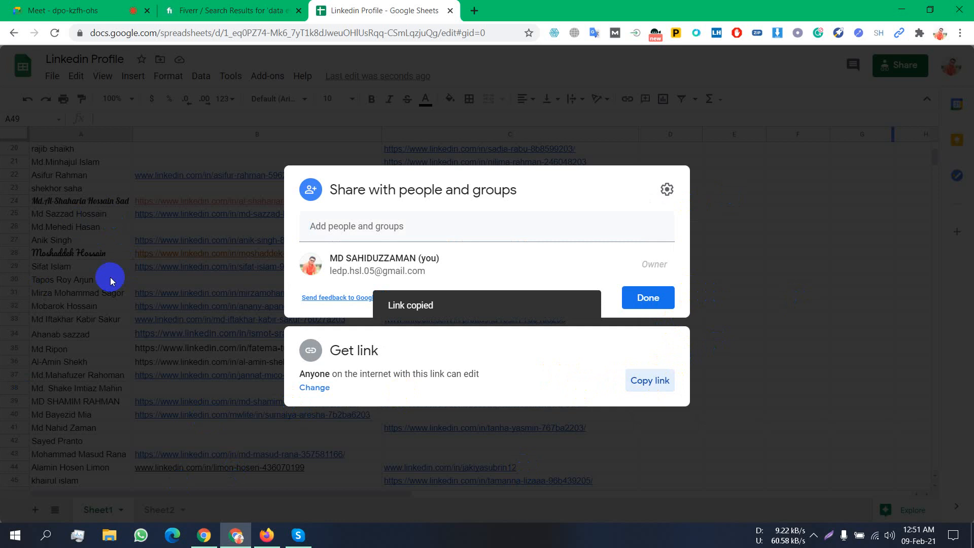
{"action": "left_click", "coordinate": [648, 298]}
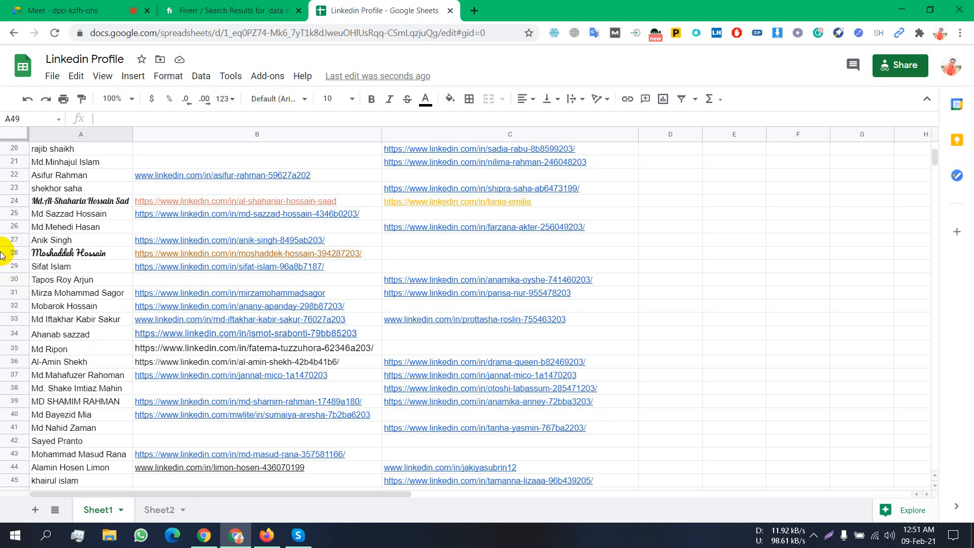
- Select empty cell F30 and scroll the Linkedin Profile list down past row 46
{"action": "mouse_move", "coordinate": [285, 204]}
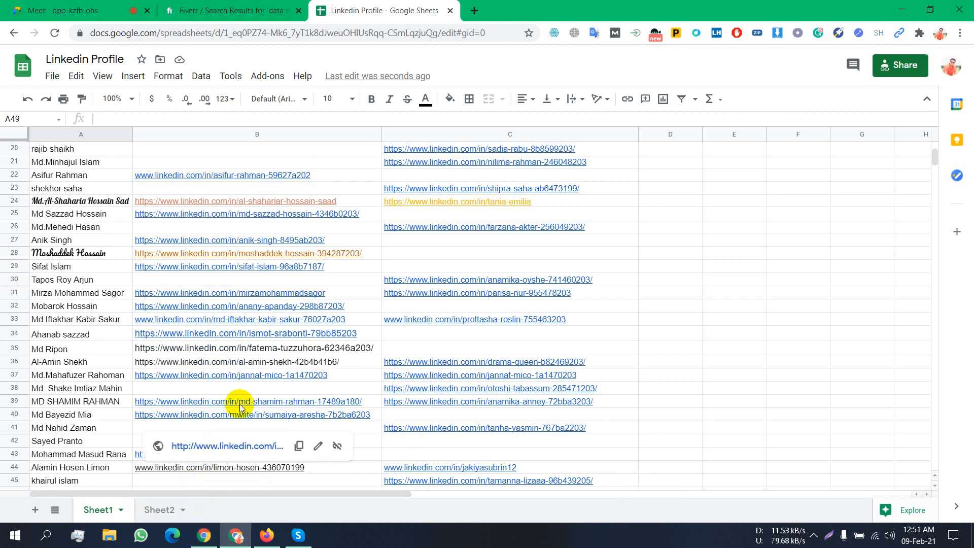
{"action": "left_click", "coordinate": [820, 282]}
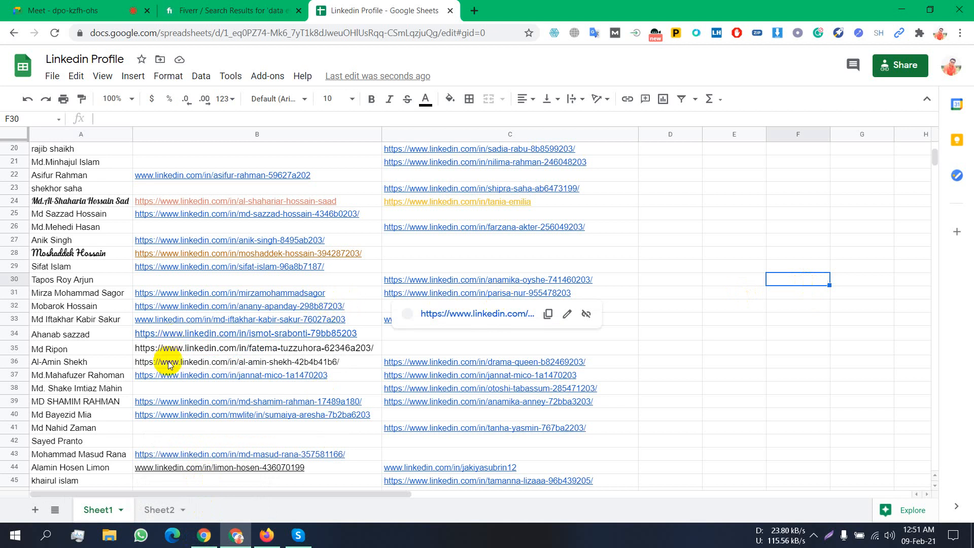
{"action": "scroll", "coordinate": [203, 443], "scroll_direction": "down", "scroll_amount": 1}
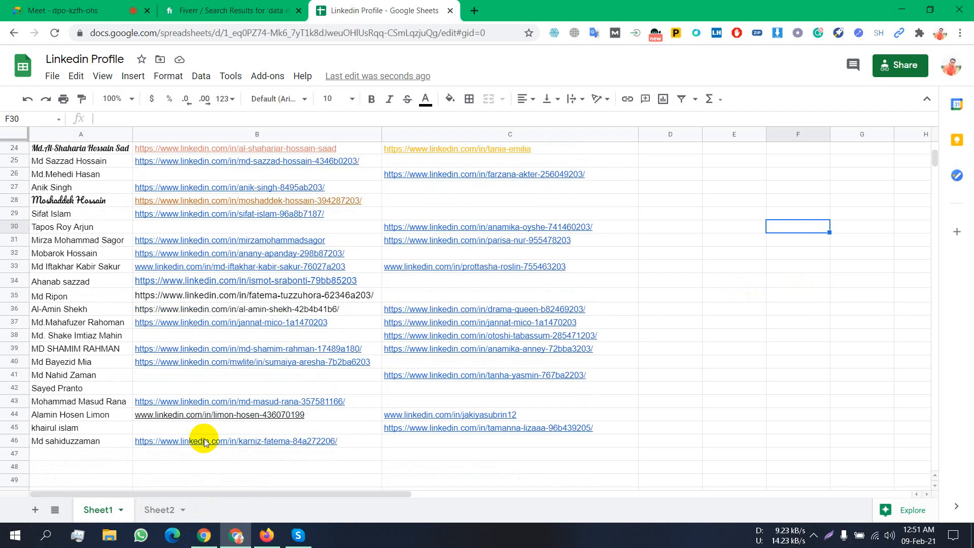
{"action": "scroll", "coordinate": [204, 442], "scroll_direction": "down", "scroll_amount": 3}
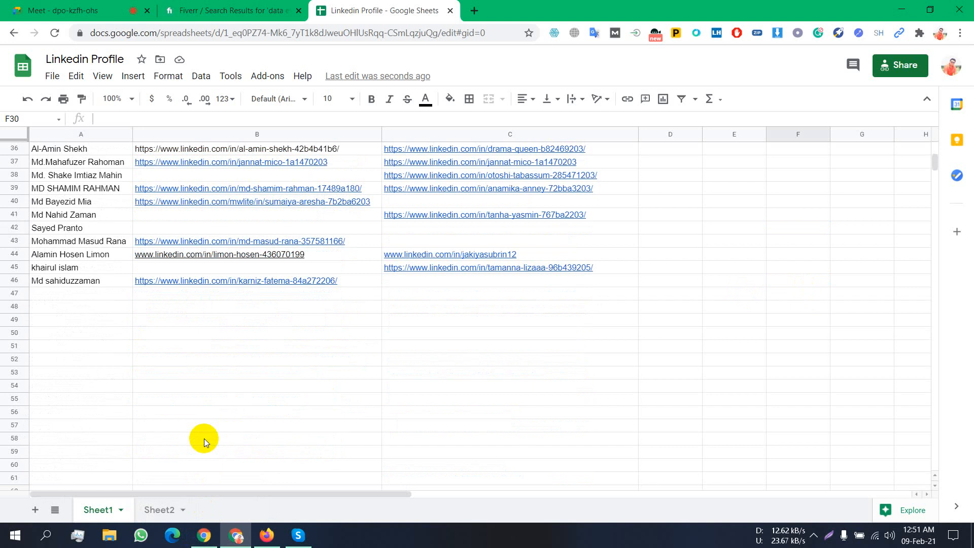
{"action": "scroll", "coordinate": [204, 438], "scroll_direction": "down", "scroll_amount": 1}
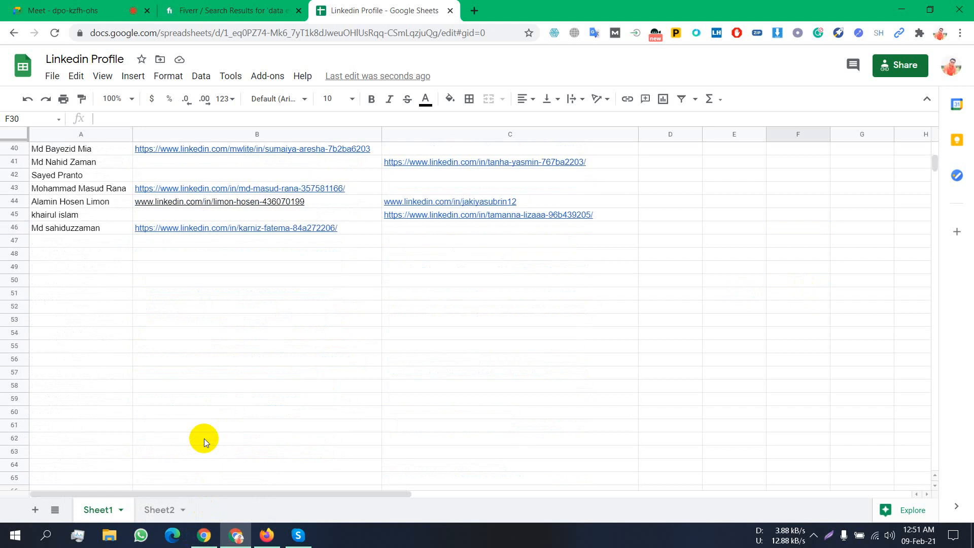
{"action": "scroll", "coordinate": [204, 438], "scroll_direction": "down", "scroll_amount": 1}
{"action": "scroll", "coordinate": [204, 438], "scroll_direction": "down", "scroll_amount": 1}
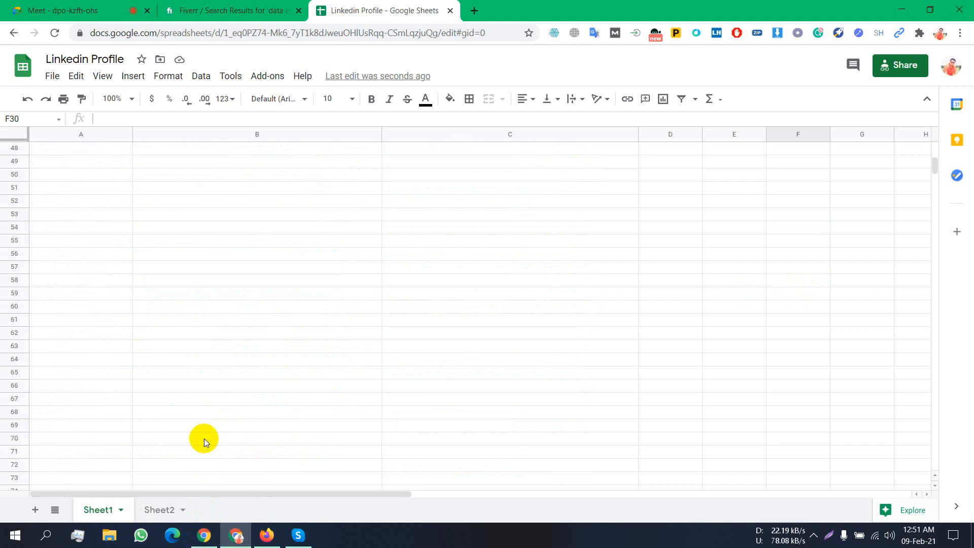
{"action": "scroll", "coordinate": [204, 438], "scroll_direction": "down", "scroll_amount": 1}
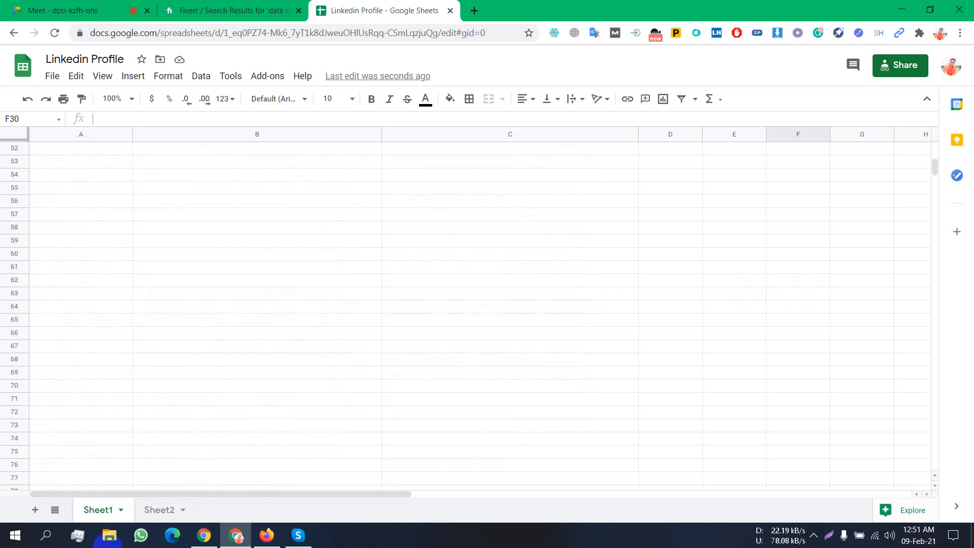
- Bring the LinkedIn window forward and focus the search box for 'lead generation'
{"action": "left_click", "coordinate": [267, 536]}
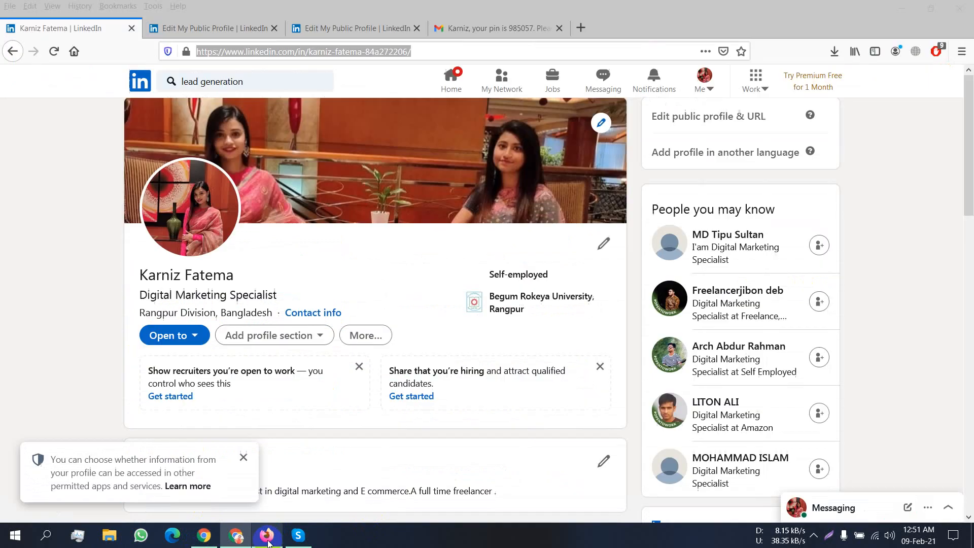
{"action": "left_click", "coordinate": [266, 81]}
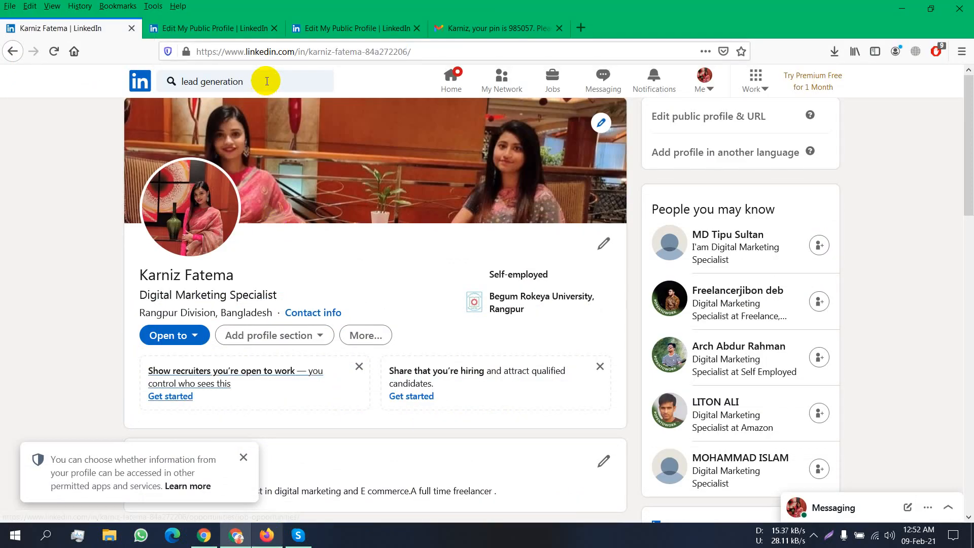
{"action": "left_click", "coordinate": [267, 81]}
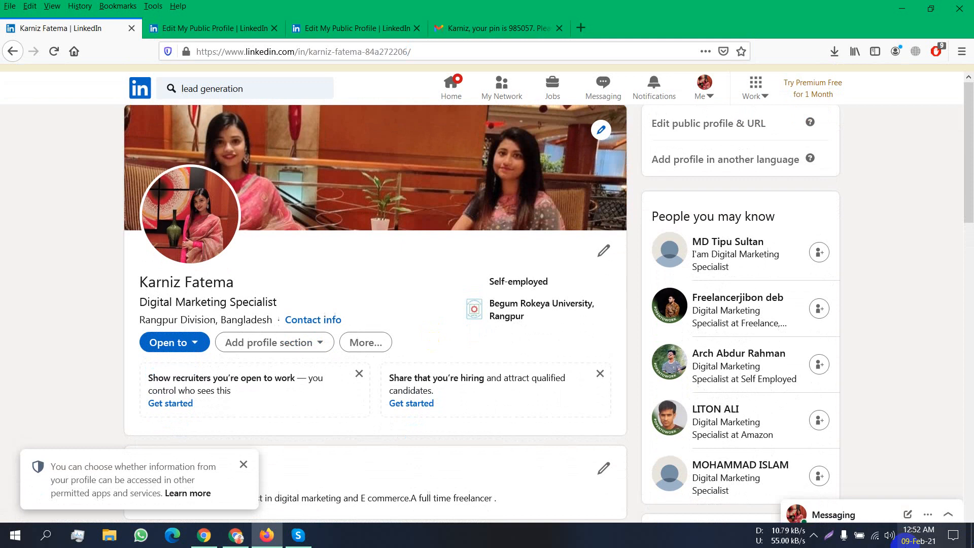
{"action": "left_click", "coordinate": [268, 88]}
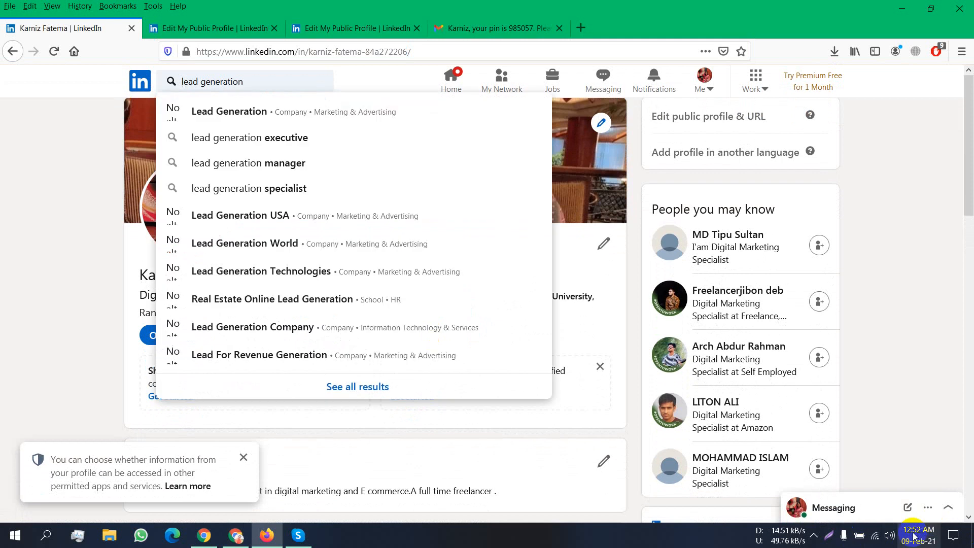
- Connect the computer to the HashTag Wi-Fi network
{"action": "left_click", "coordinate": [878, 536]}
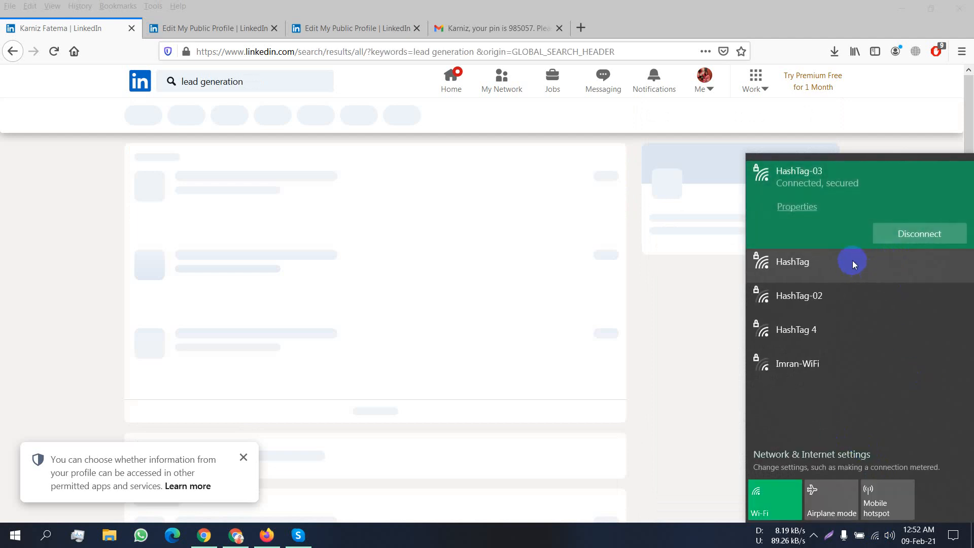
{"action": "left_click", "coordinate": [853, 260]}
{"action": "left_click", "coordinate": [954, 268]}
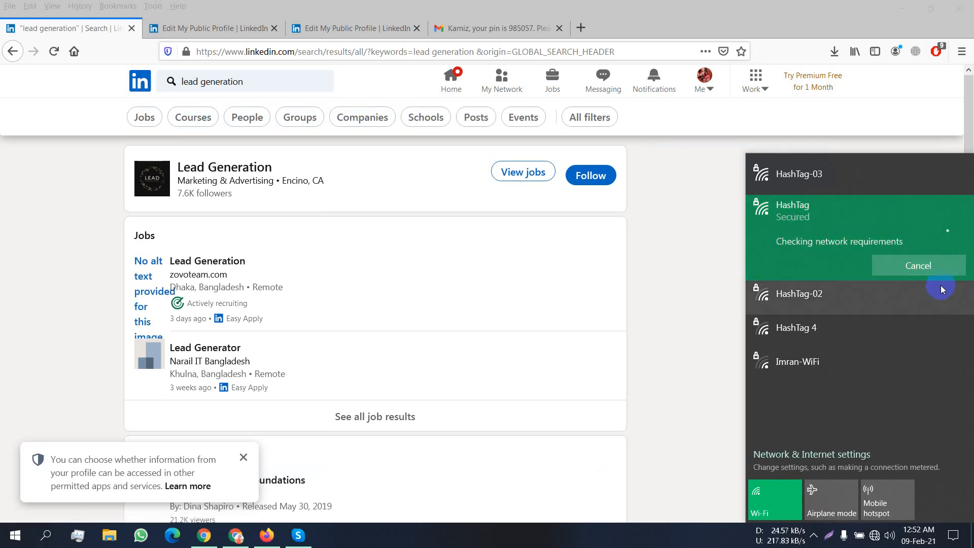
{"action": "left_click", "coordinate": [814, 538]}
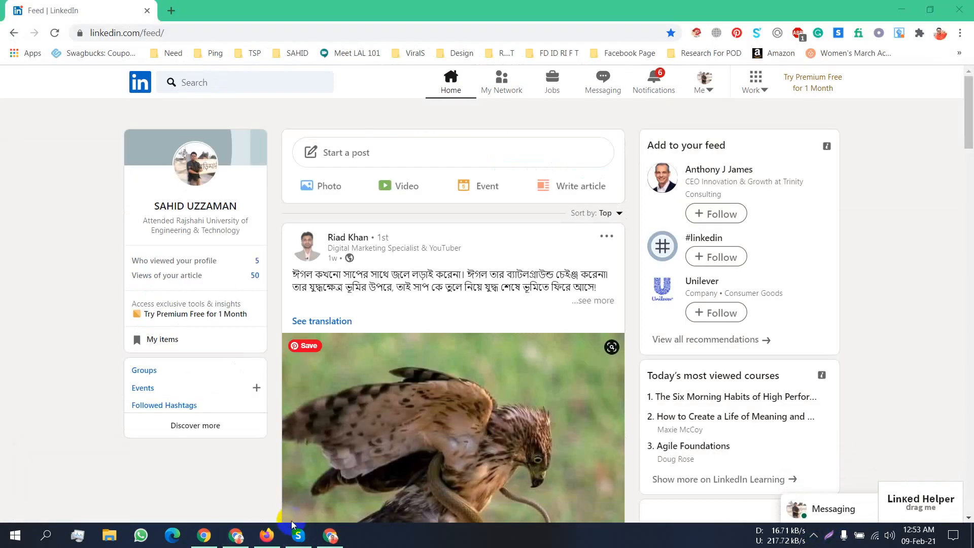
- Return to LinkedIn and show only People results for 'lead generation'
{"action": "left_click", "coordinate": [267, 535]}
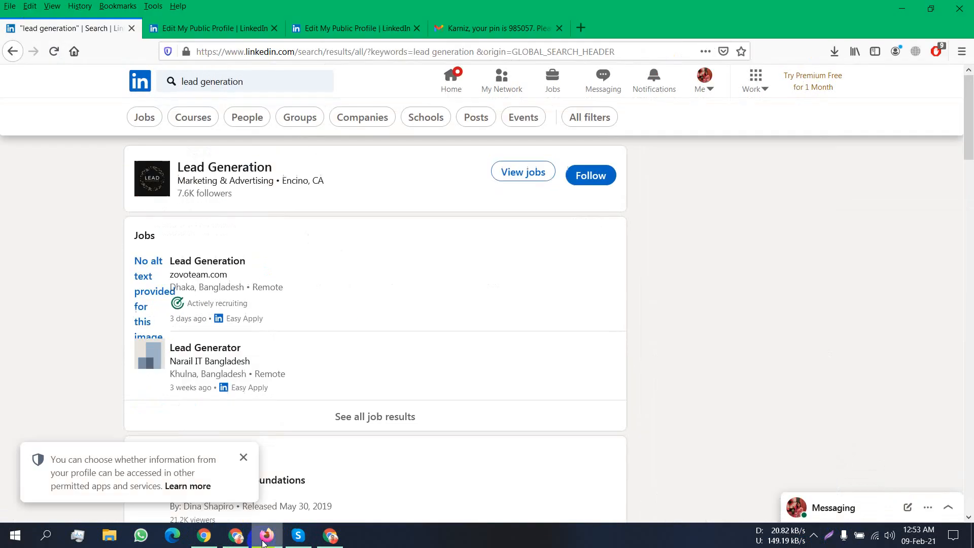
{"action": "left_click", "coordinate": [268, 84]}
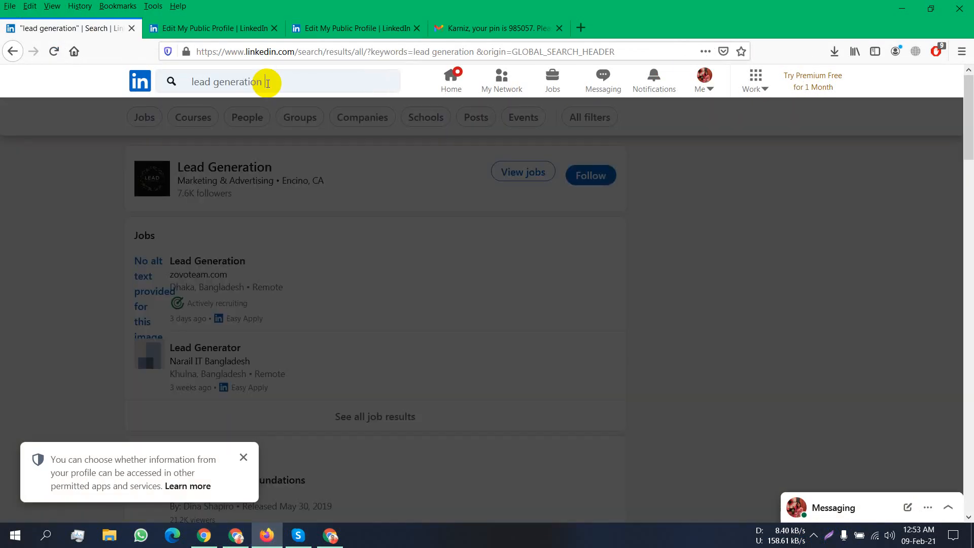
{"action": "left_click", "coordinate": [859, 291]}
{"action": "key", "text": "ctrl+a"}
{"action": "left_click", "coordinate": [854, 281]}
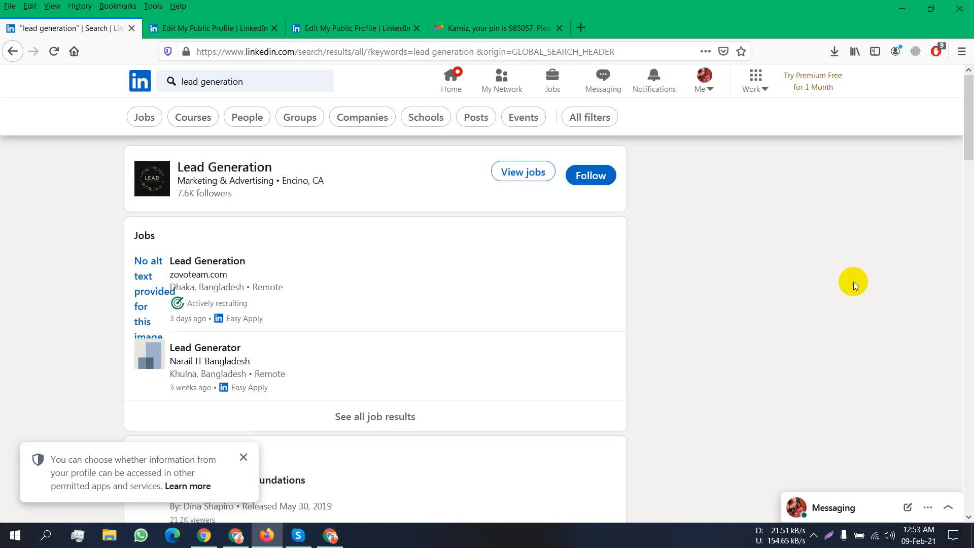
{"action": "left_click", "coordinate": [246, 116]}
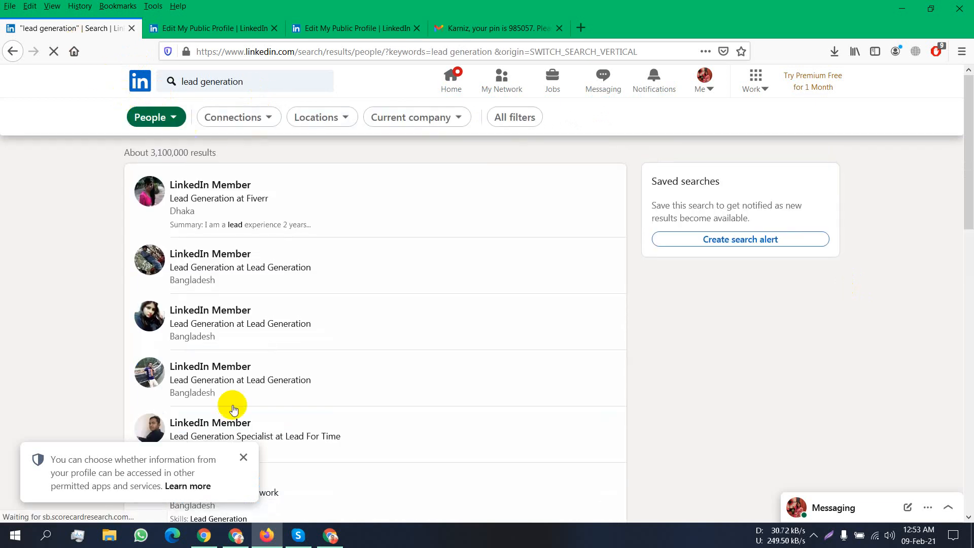
- Dismiss the privacy notice and open a member's profile from the results in a new tab
{"action": "left_click", "coordinate": [243, 464]}
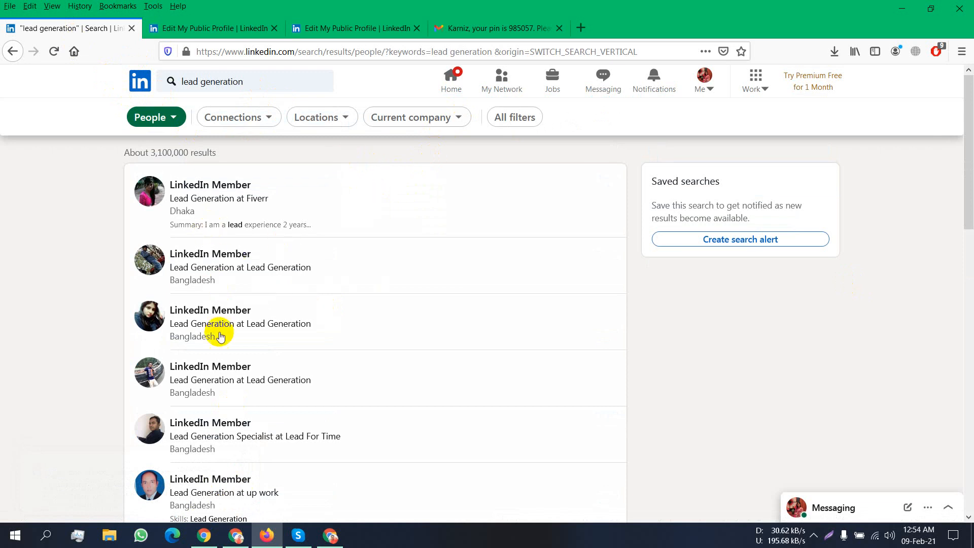
{"action": "scroll", "coordinate": [226, 399], "scroll_direction": "down", "scroll_amount": 4}
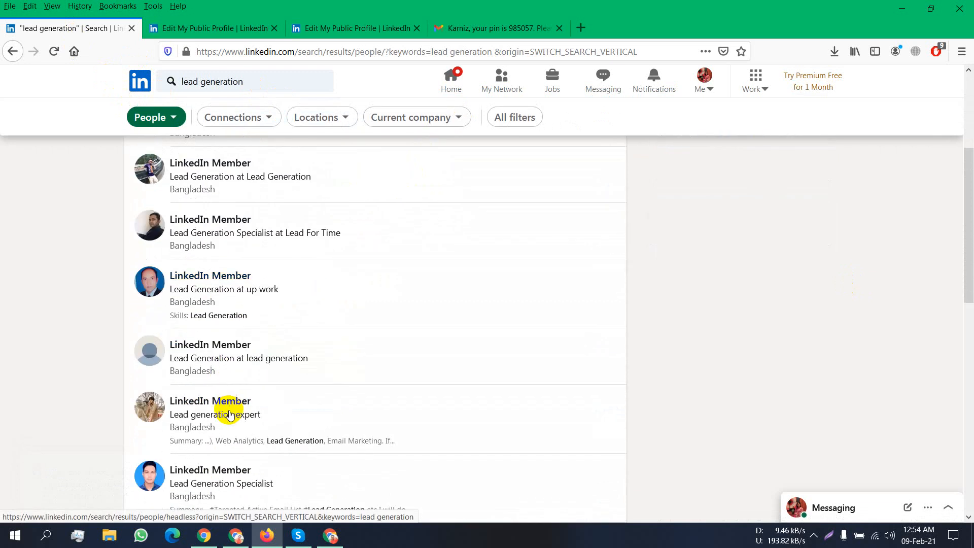
{"action": "scroll", "coordinate": [180, 406], "scroll_direction": "down", "scroll_amount": 2}
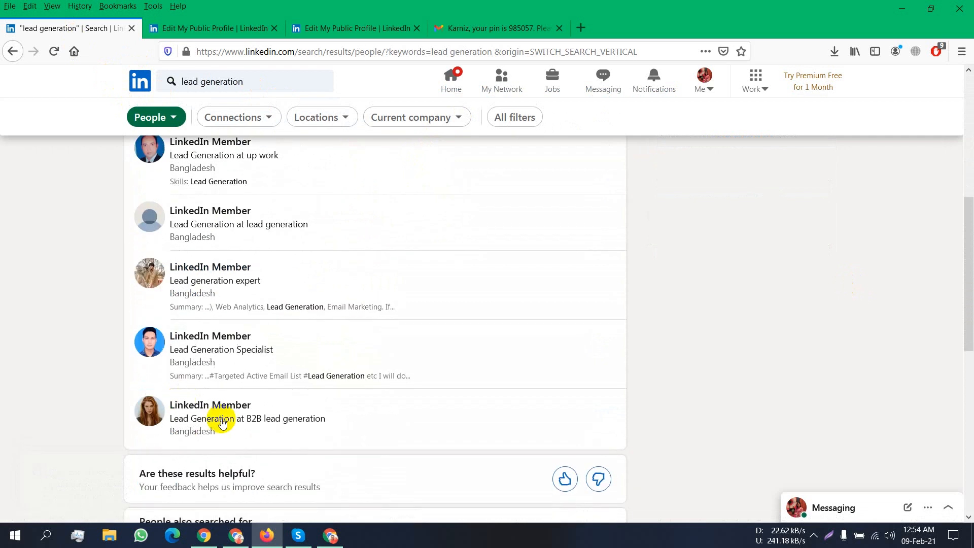
{"action": "scroll", "coordinate": [229, 416], "scroll_direction": "up", "scroll_amount": 6}
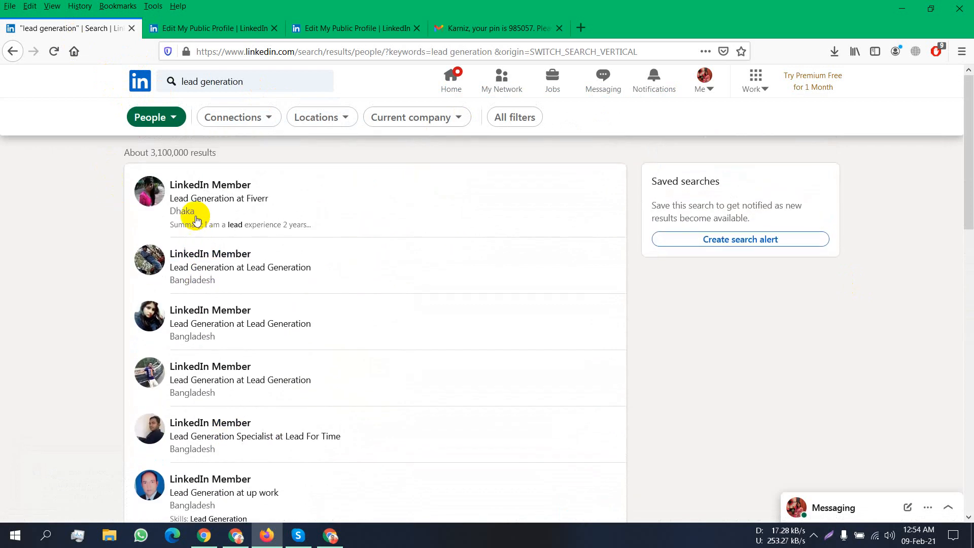
{"action": "scroll", "coordinate": [194, 238], "scroll_direction": "down", "scroll_amount": 7}
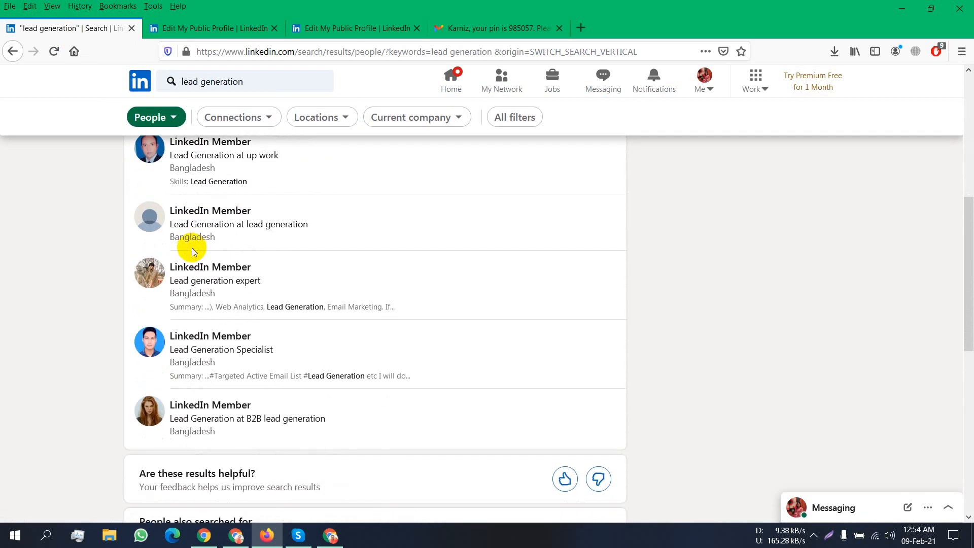
{"action": "right_click", "coordinate": [195, 265]}
{"action": "left_click", "coordinate": [219, 270]}
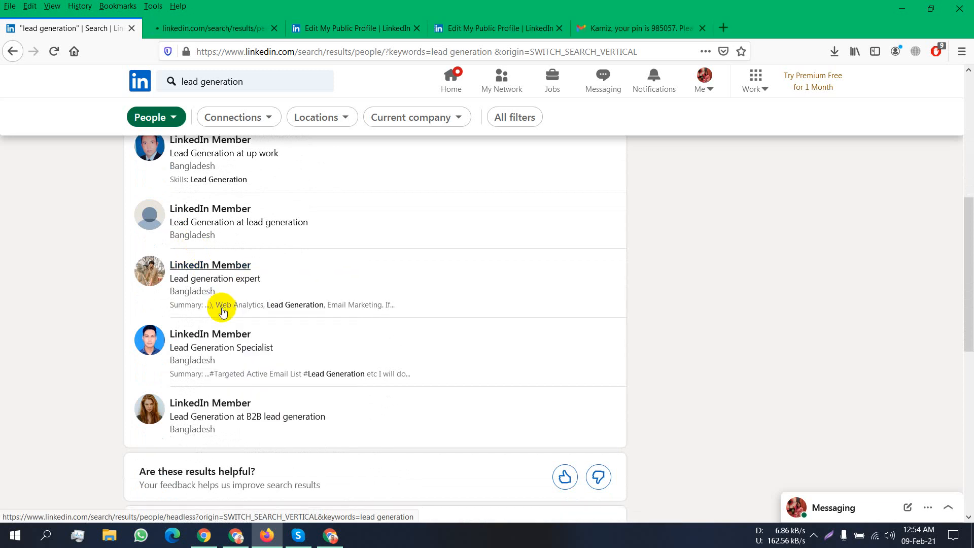
- Move through the lead generation People results to page 2, then page 3
{"action": "scroll", "coordinate": [220, 292], "scroll_direction": "down", "scroll_amount": 4}
{"action": "scroll", "coordinate": [239, 218], "scroll_direction": "down", "scroll_amount": 5}
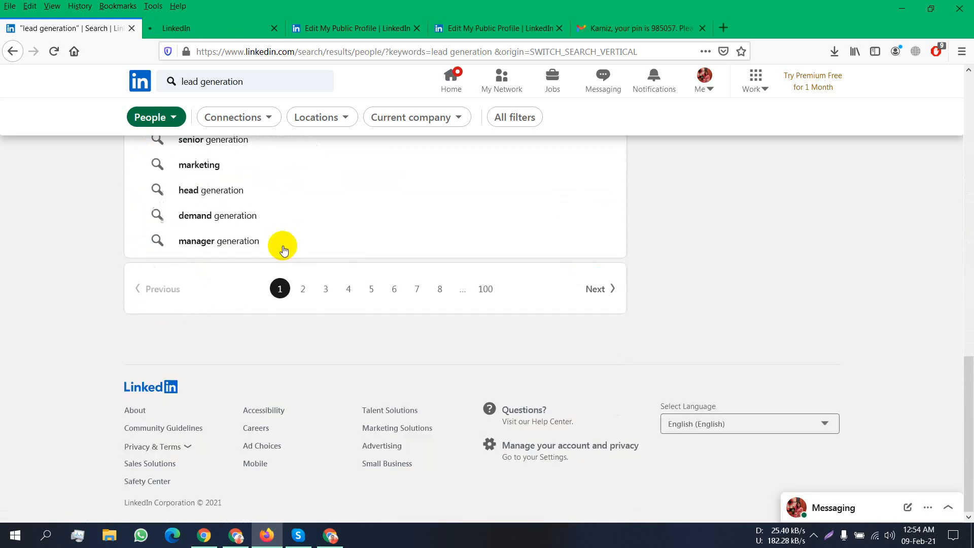
{"action": "left_click", "coordinate": [304, 291]}
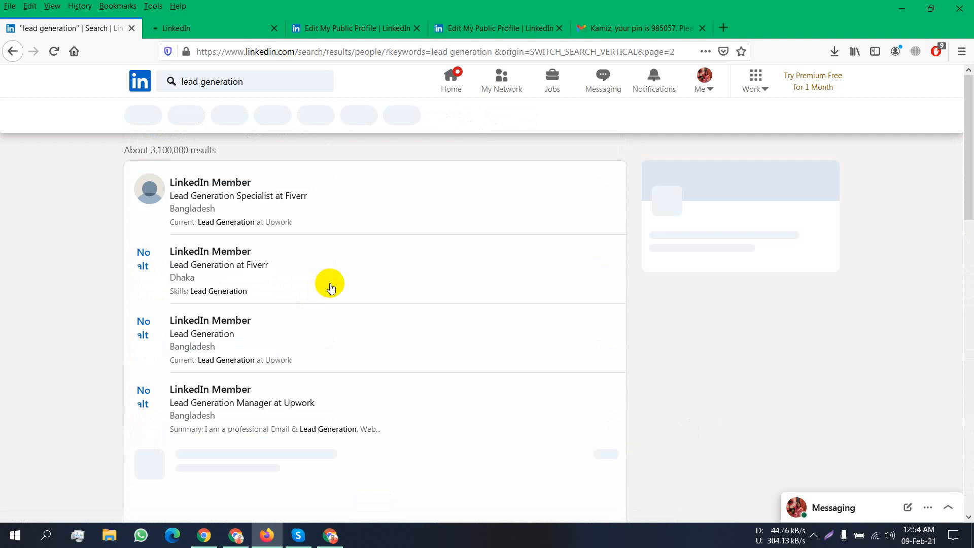
{"action": "scroll", "coordinate": [330, 286], "scroll_direction": "down", "scroll_amount": 5}
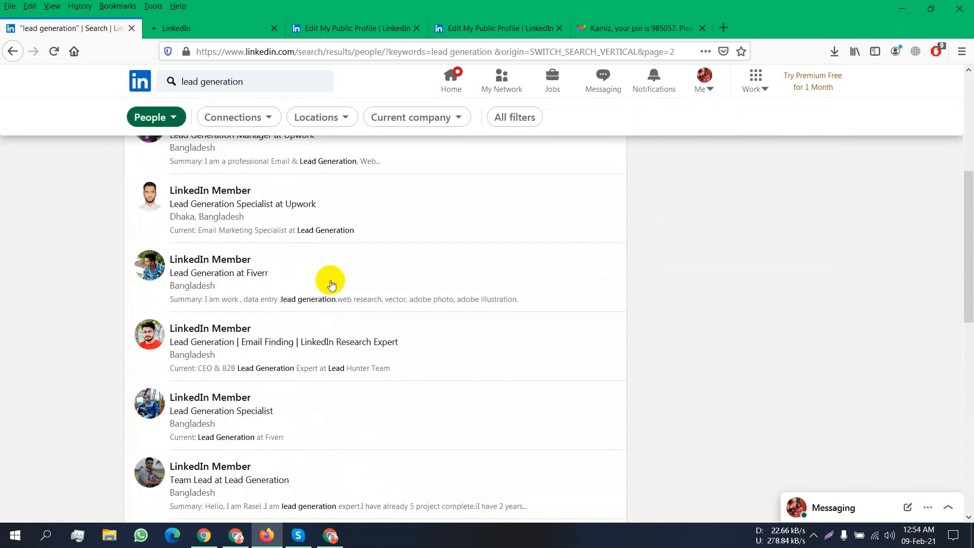
{"action": "scroll", "coordinate": [330, 284], "scroll_direction": "down", "scroll_amount": 7}
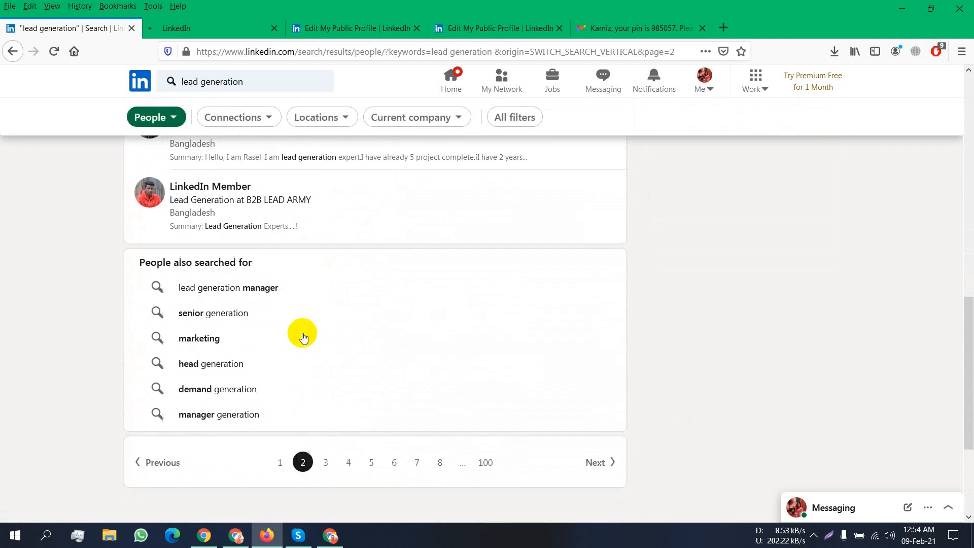
{"action": "scroll", "coordinate": [304, 337], "scroll_direction": "down", "scroll_amount": 2}
{"action": "left_click", "coordinate": [325, 343]}
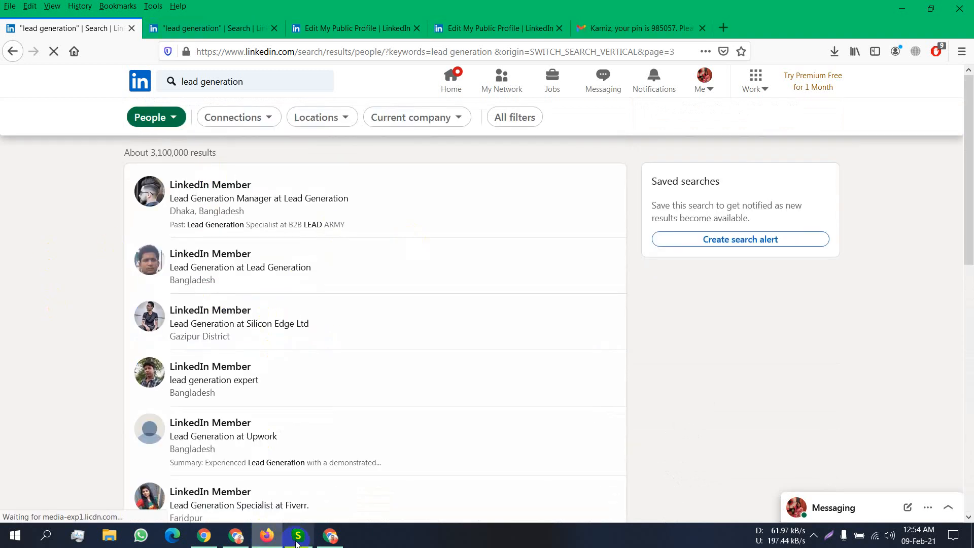
- Check the Chrome feed and the spreadsheet, then return to the lead generation People results
{"action": "left_click", "coordinate": [327, 542]}
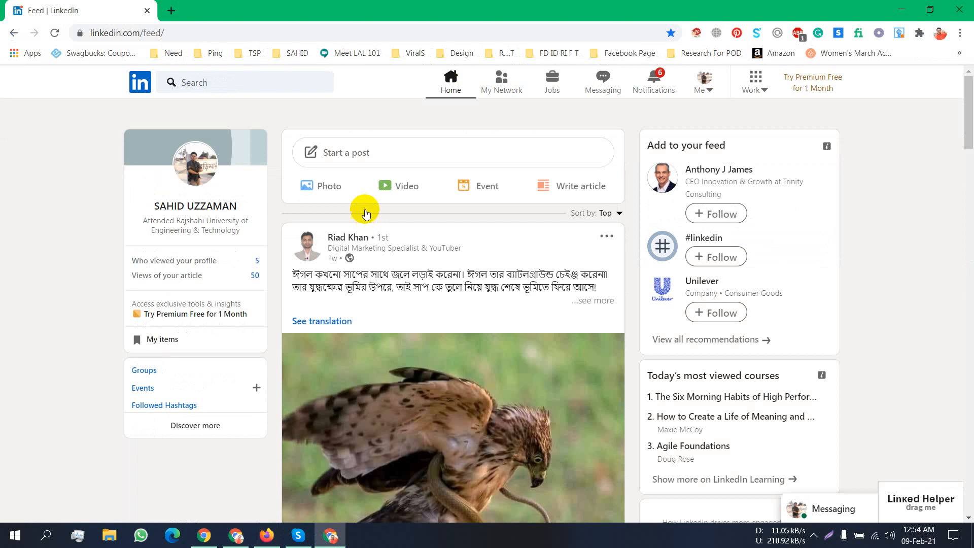
{"action": "left_click", "coordinate": [285, 79]}
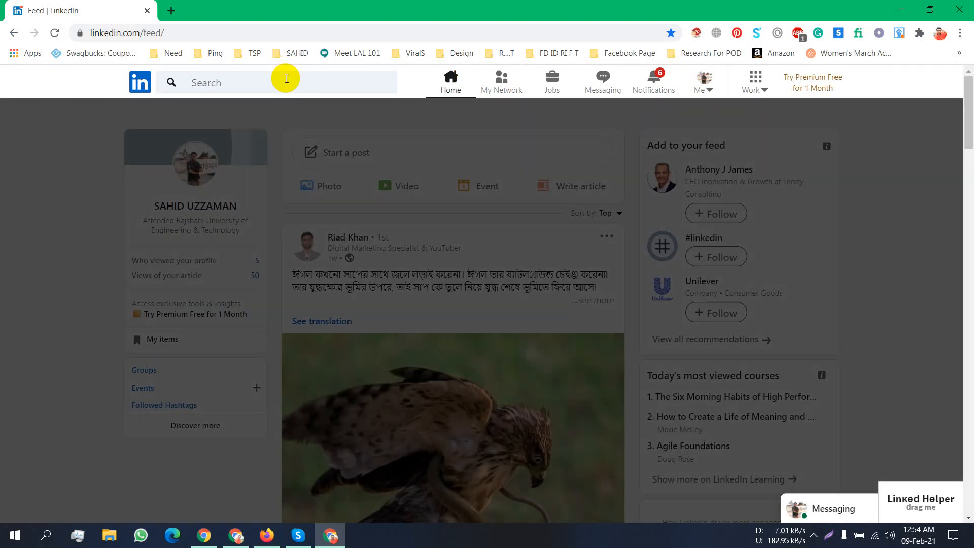
{"action": "left_click", "coordinate": [236, 536]}
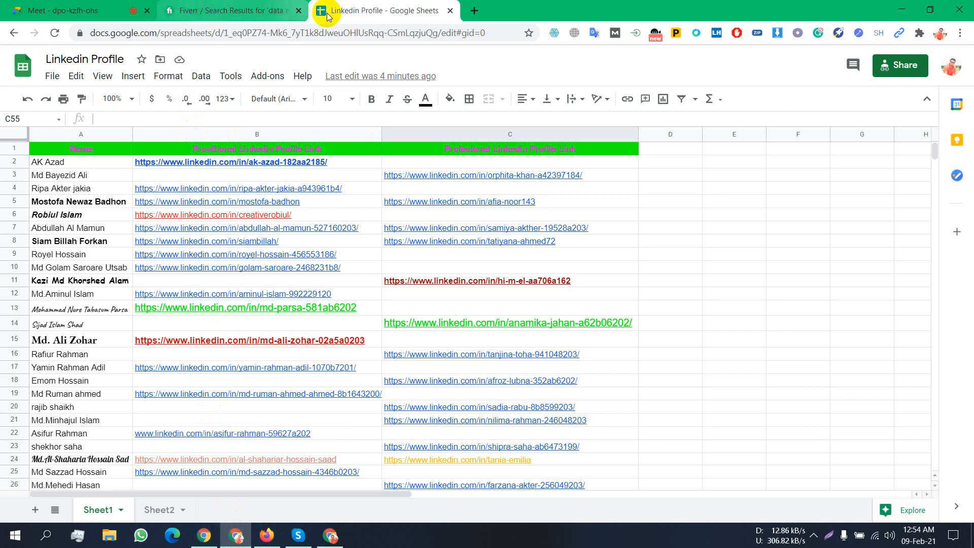
{"action": "left_click", "coordinate": [267, 535]}
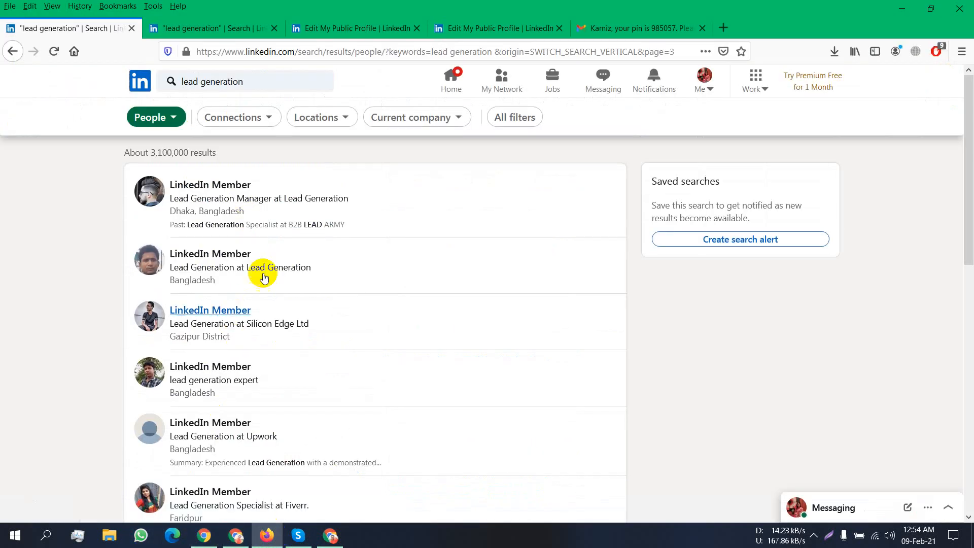
{"action": "scroll", "coordinate": [264, 189], "scroll_direction": "down", "scroll_amount": 6}
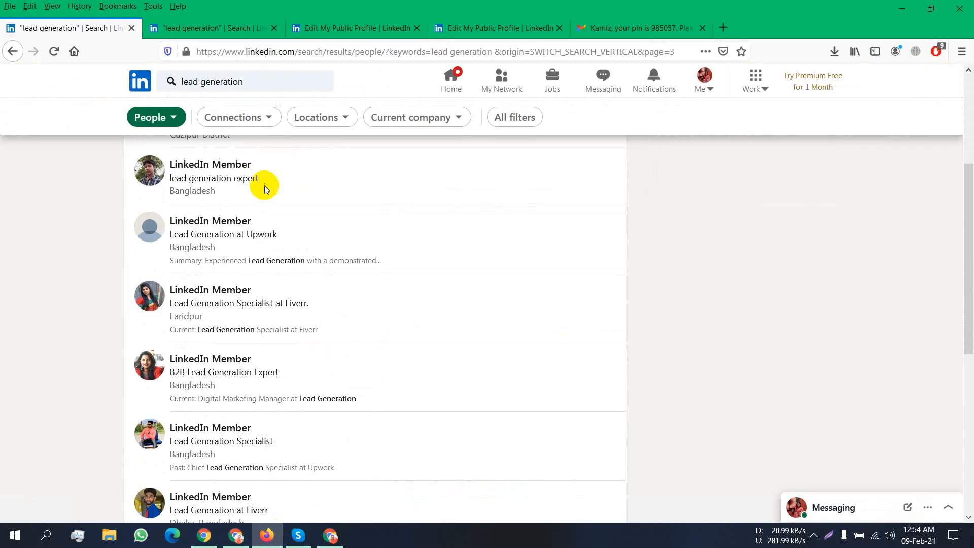
{"action": "scroll", "coordinate": [266, 189], "scroll_direction": "down", "scroll_amount": 1}
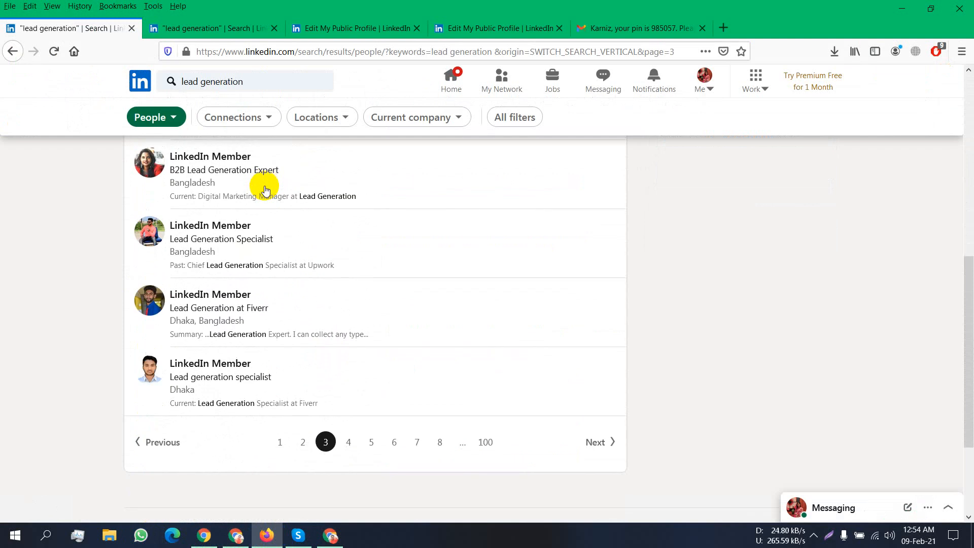
{"action": "scroll", "coordinate": [265, 189], "scroll_direction": "up", "scroll_amount": 7}
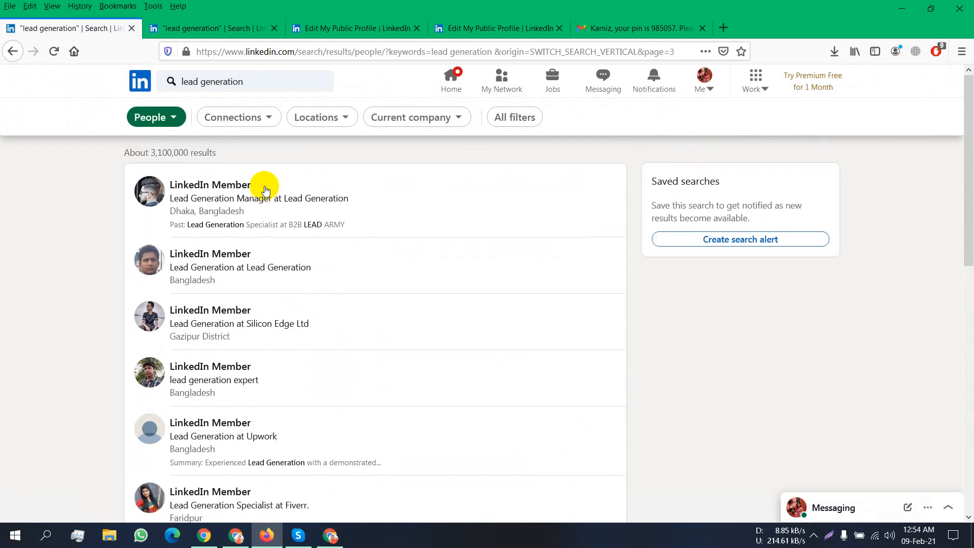
- Close the duplicate Edit My Public Profile tab and return to the second results tab
{"action": "left_click", "coordinate": [231, 28]}
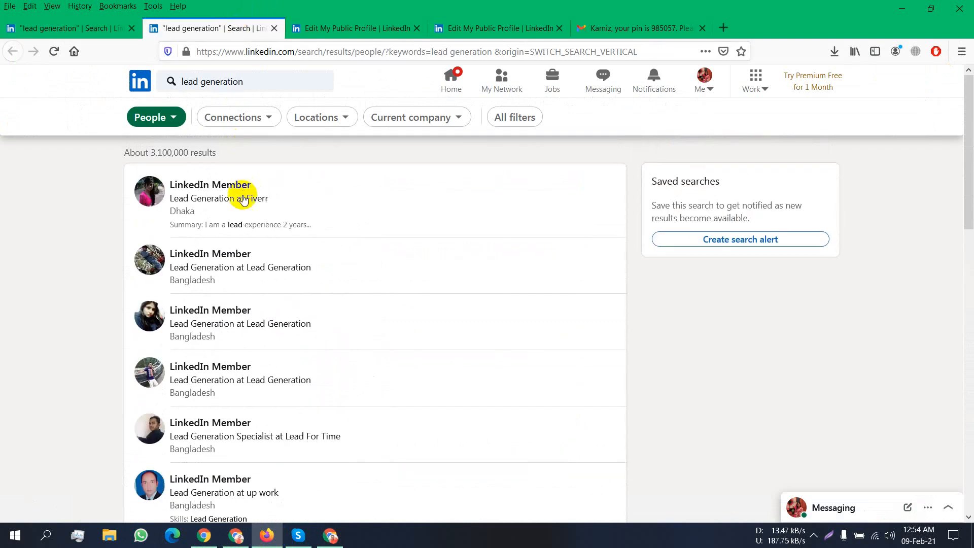
{"action": "left_click", "coordinate": [318, 27]}
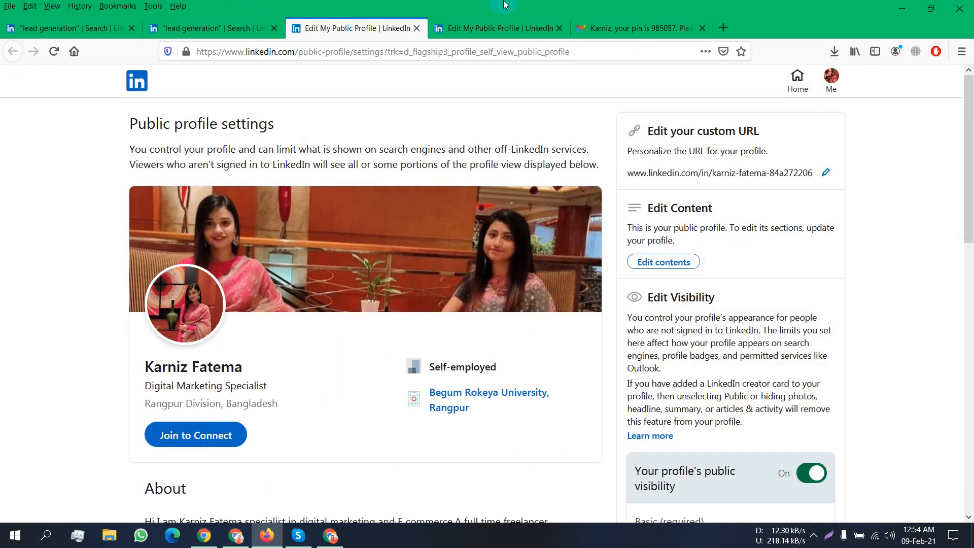
{"action": "left_click", "coordinate": [417, 28]}
{"action": "left_click", "coordinate": [188, 28]}
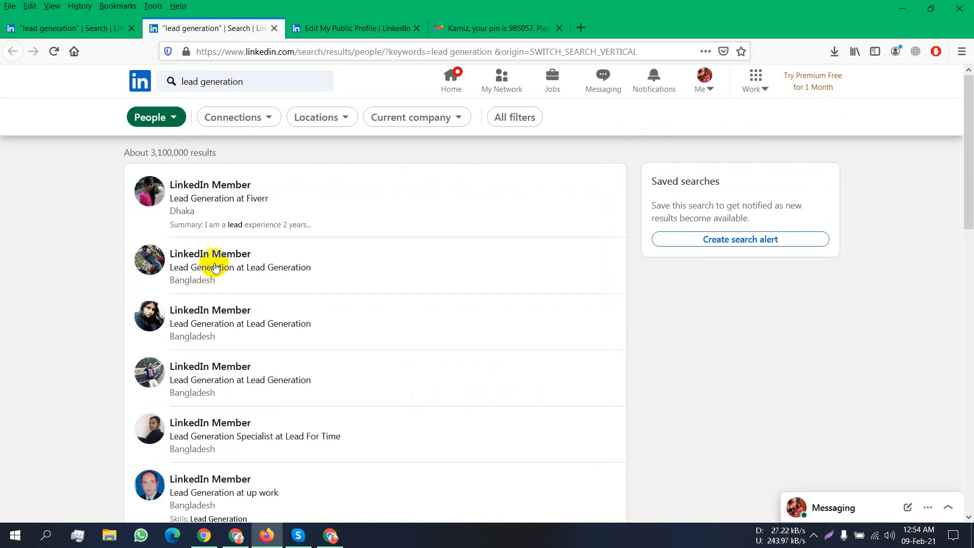
- Try opening three LinkedIn Member results and dismiss each no-access notice
{"action": "left_click", "coordinate": [219, 255]}
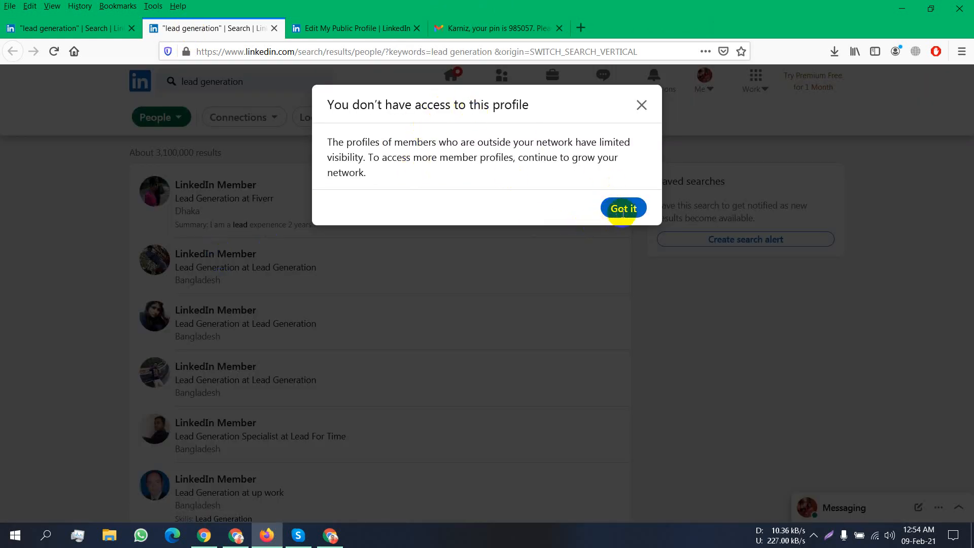
{"action": "double_click", "coordinate": [480, 108]}
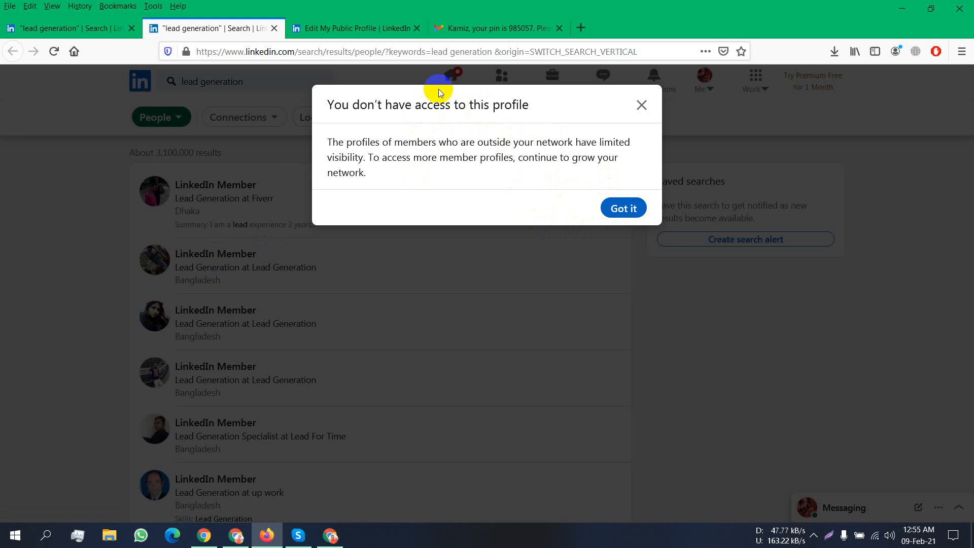
{"action": "left_click", "coordinate": [627, 207]}
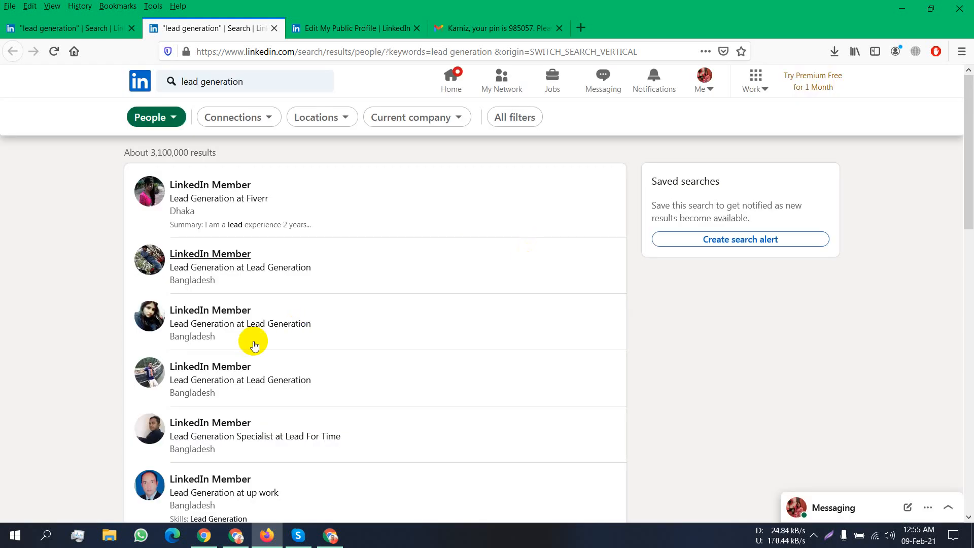
{"action": "left_click", "coordinate": [234, 310]}
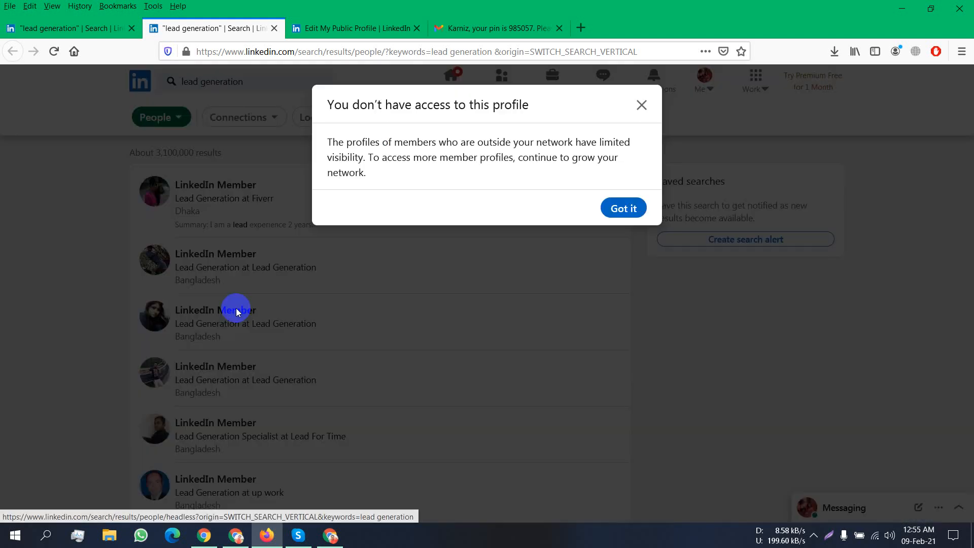
{"action": "left_click", "coordinate": [628, 208]}
{"action": "scroll", "coordinate": [239, 374], "scroll_direction": "down", "scroll_amount": 8}
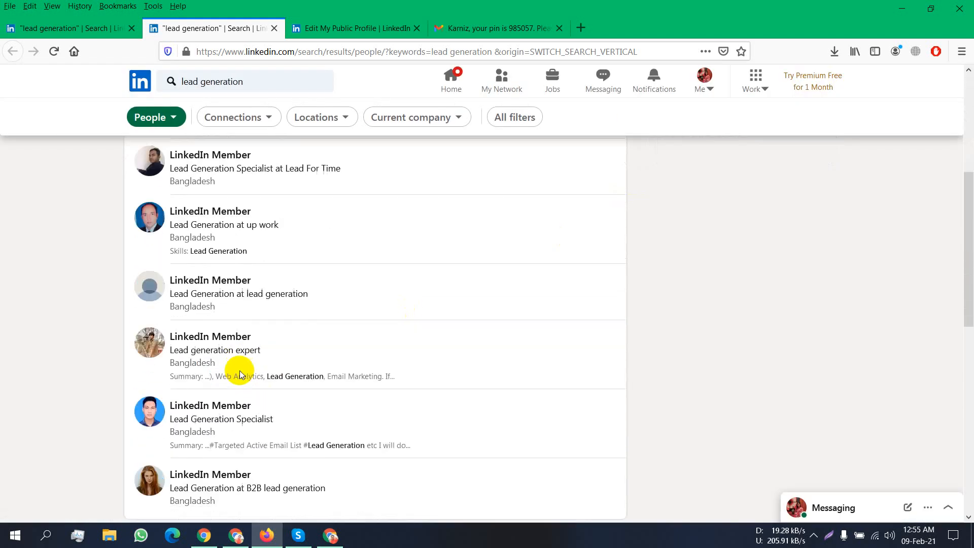
{"action": "left_click", "coordinate": [219, 337]}
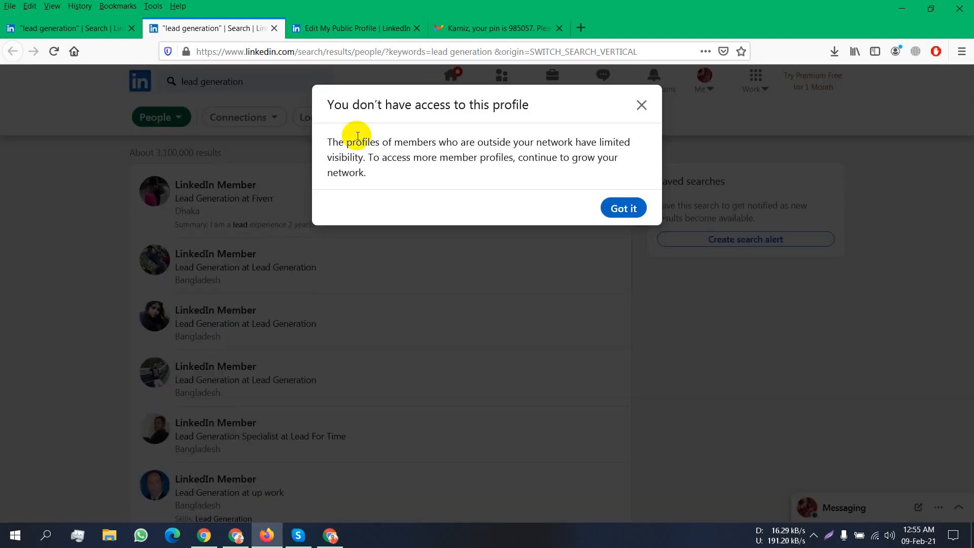
{"action": "left_click", "coordinate": [620, 208]}
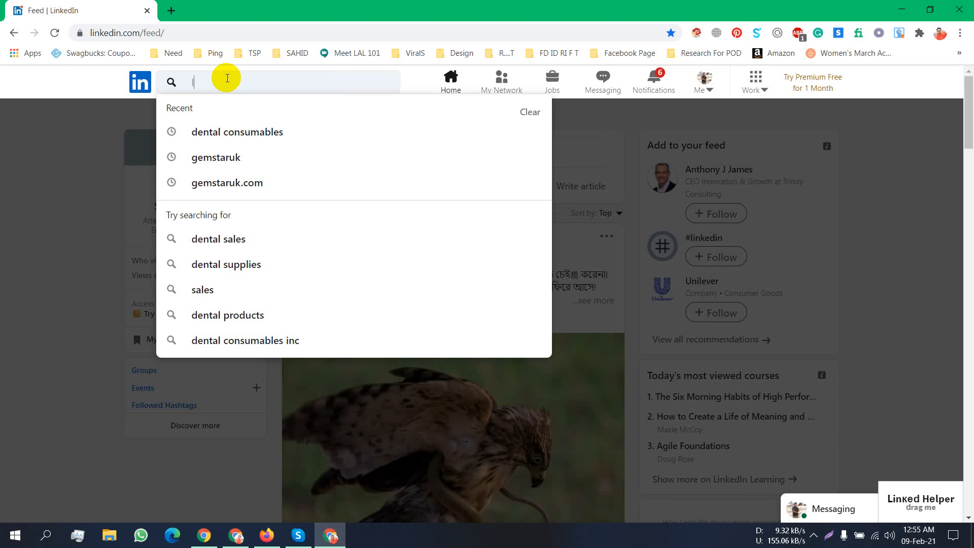
- Search 'lead generation', filter to People (about 3,100,000), and scroll page 1 to the pagination
{"action": "type", "text": "ad"}
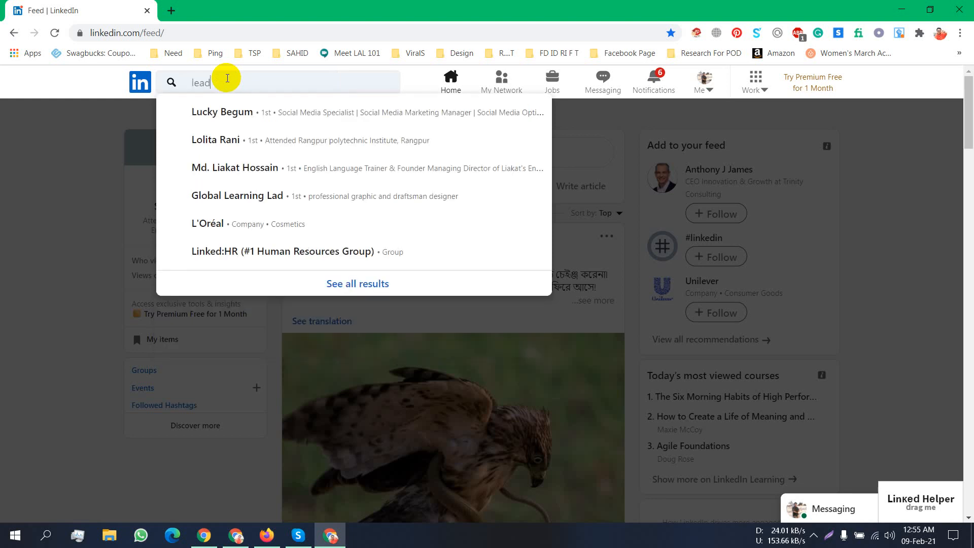
{"action": "type", "text": " ge"}
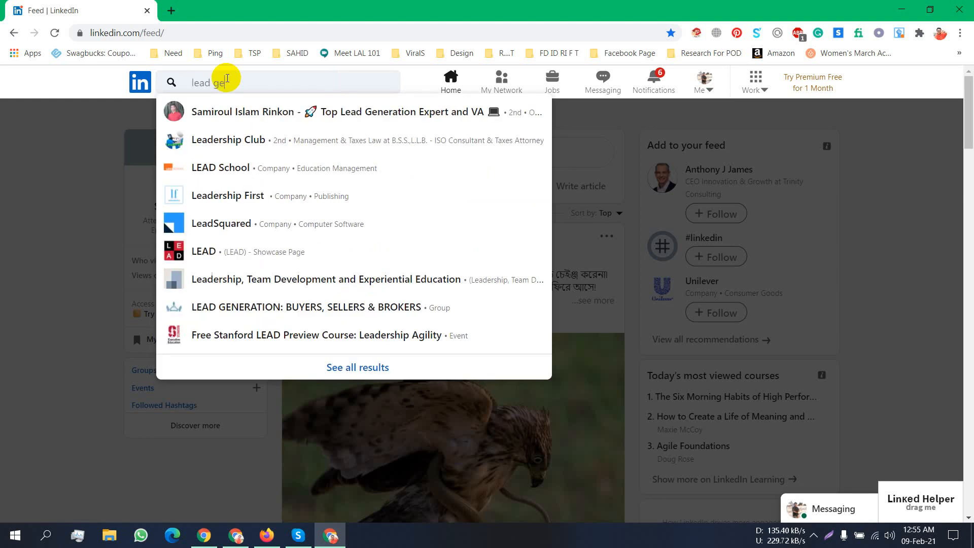
{"action": "type", "text": "nera"}
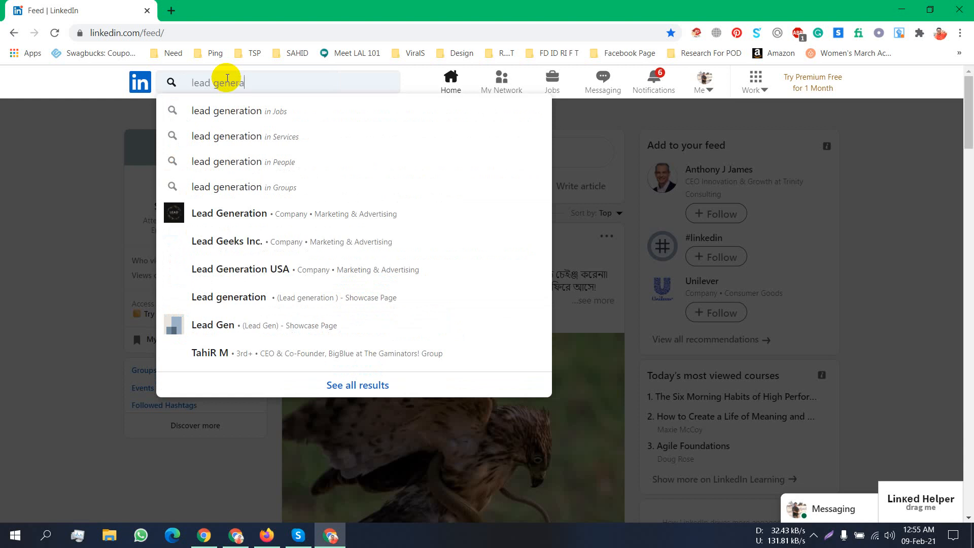
{"action": "type", "text": "tion"}
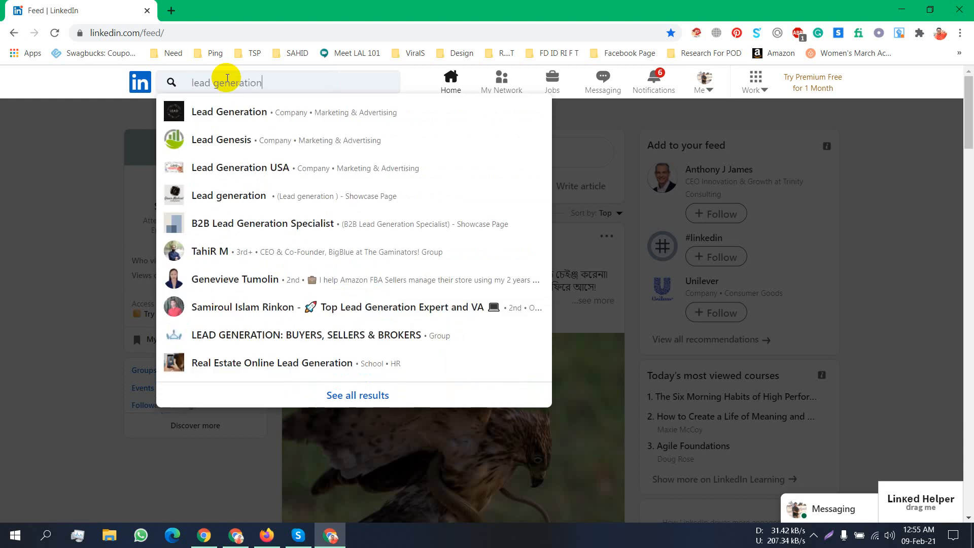
{"action": "key", "text": "Escape"}
{"action": "key", "text": "Return"}
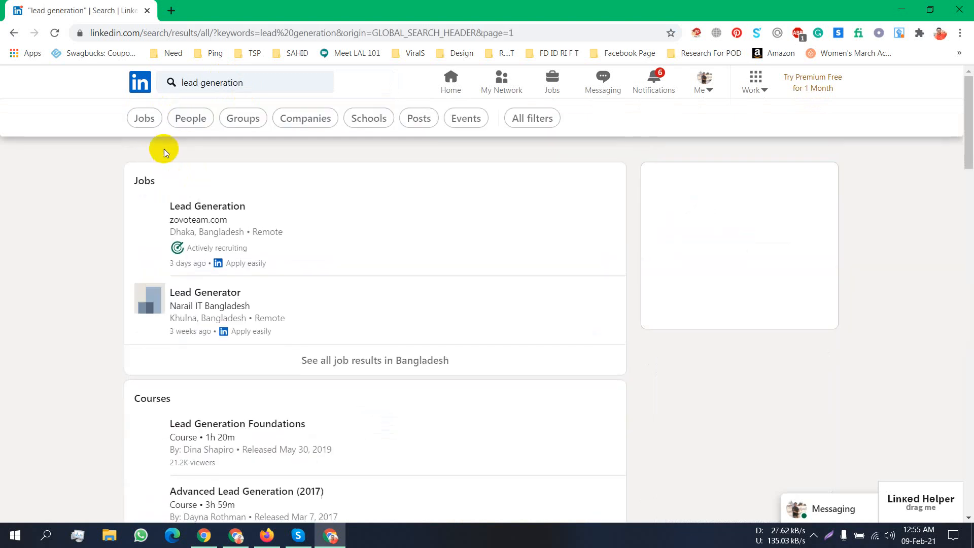
{"action": "left_click", "coordinate": [188, 117]}
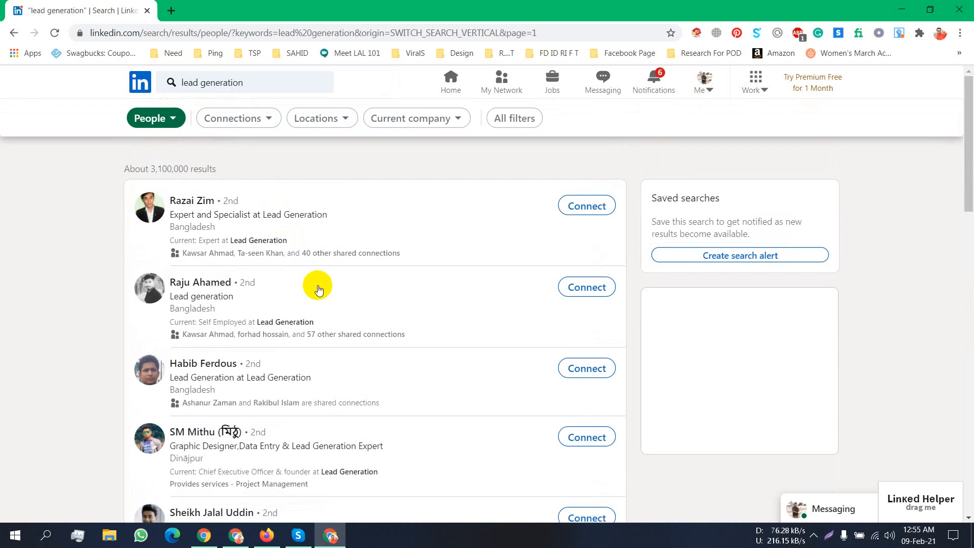
{"action": "scroll", "coordinate": [202, 211], "scroll_direction": "down", "scroll_amount": 7}
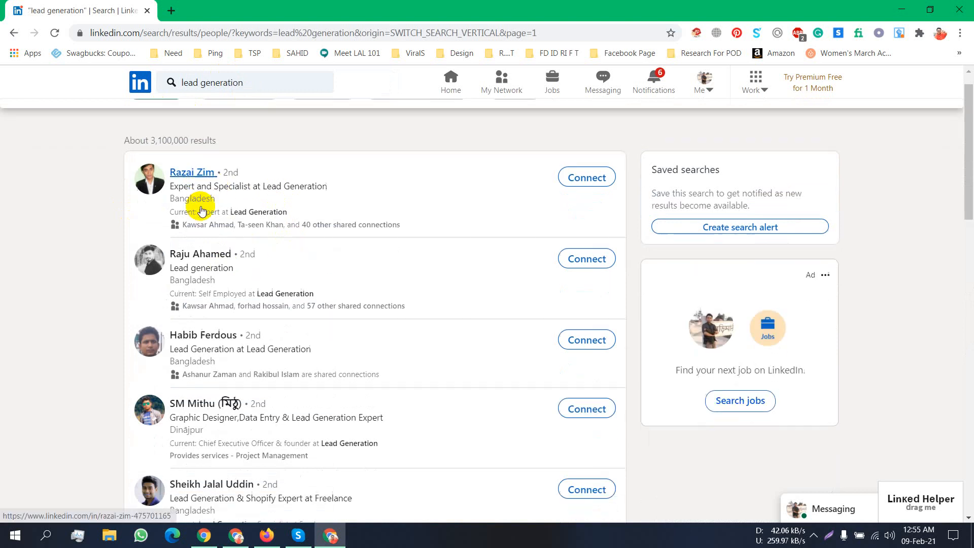
{"action": "scroll", "coordinate": [202, 211], "scroll_direction": "down", "scroll_amount": 6}
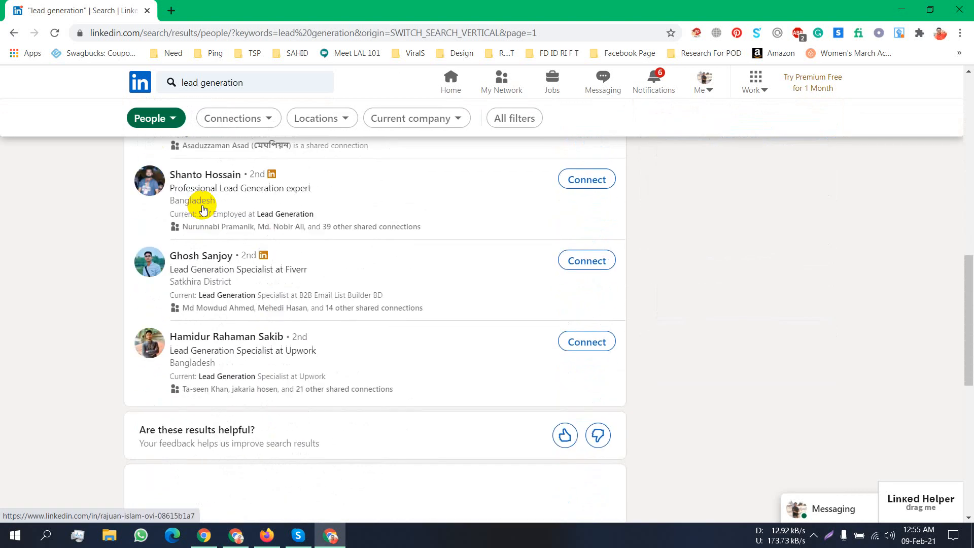
{"action": "scroll", "coordinate": [277, 283], "scroll_direction": "up", "scroll_amount": 10}
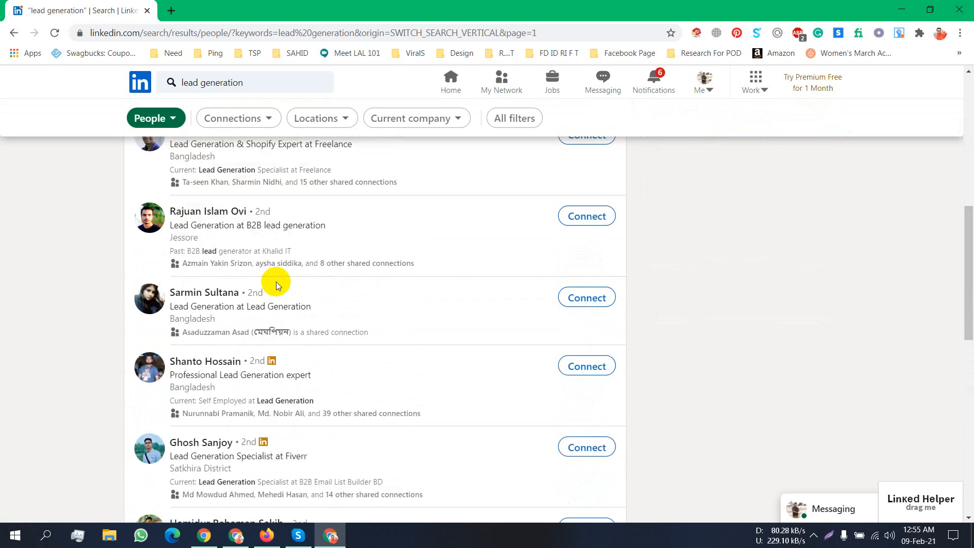
{"action": "scroll", "coordinate": [277, 284], "scroll_direction": "down", "scroll_amount": 7}
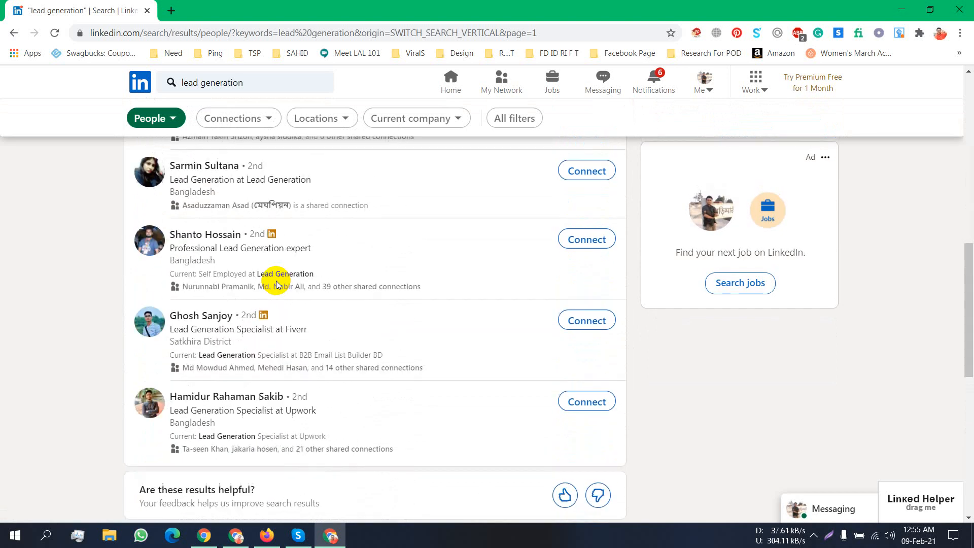
{"action": "scroll", "coordinate": [277, 284], "scroll_direction": "down", "scroll_amount": 8}
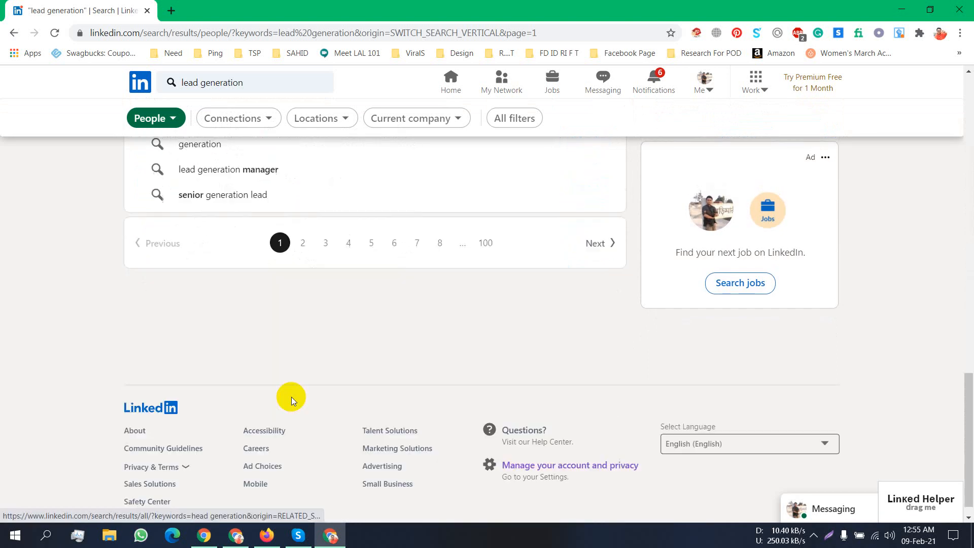
- Open page 2 of the lead generation People results and compare it with the other browser
{"action": "left_click", "coordinate": [303, 246]}
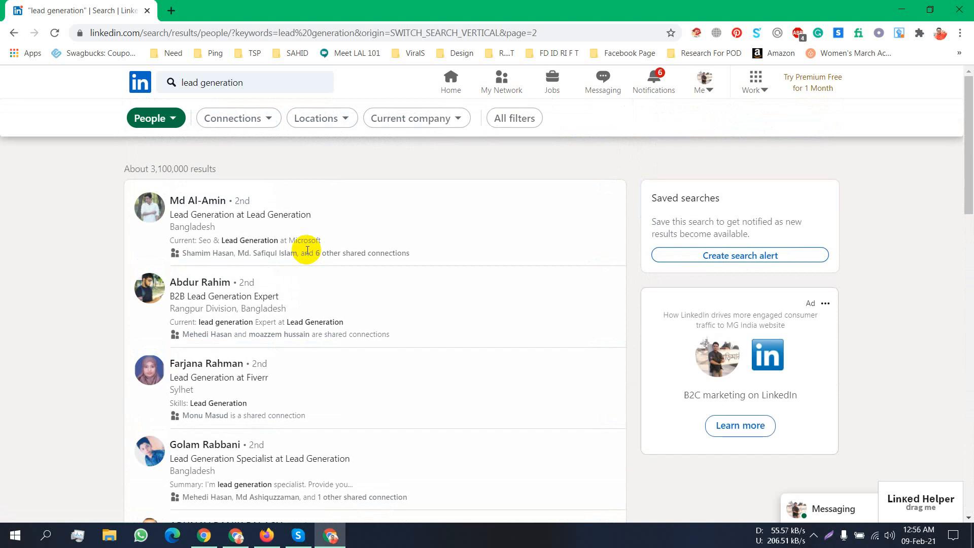
{"action": "scroll", "coordinate": [304, 246], "scroll_direction": "down", "scroll_amount": 10}
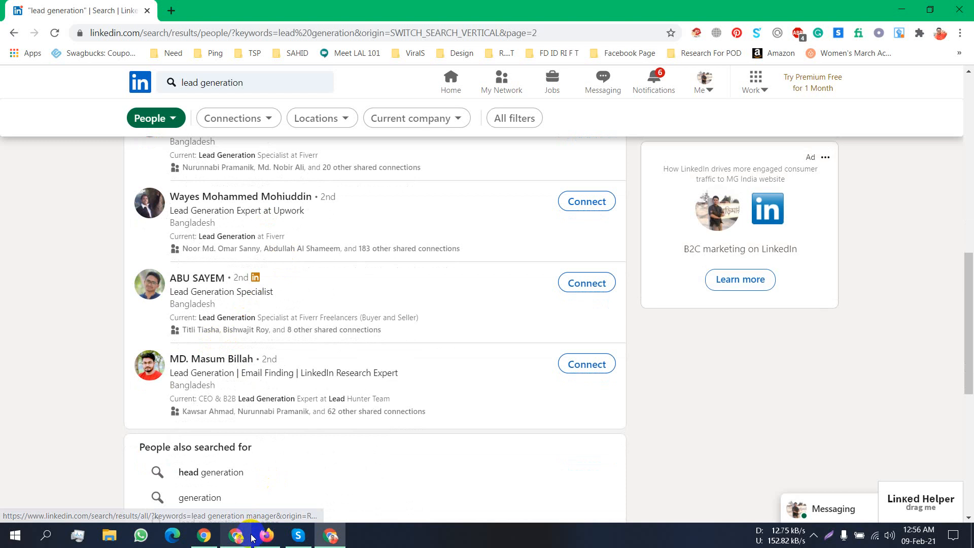
{"action": "left_click", "coordinate": [267, 535]}
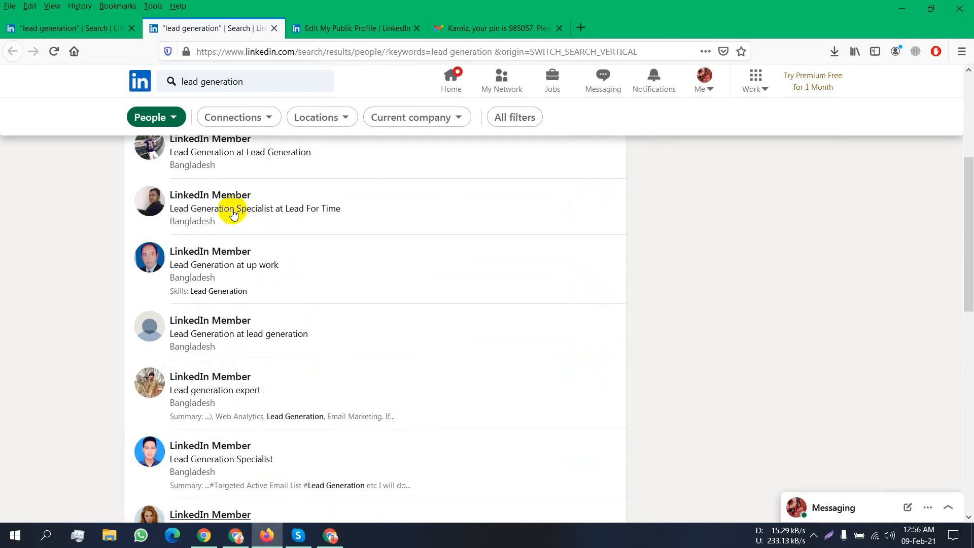
{"action": "scroll", "coordinate": [230, 210], "scroll_direction": "down", "scroll_amount": 6}
{"action": "scroll", "coordinate": [229, 210], "scroll_direction": "up", "scroll_amount": 6}
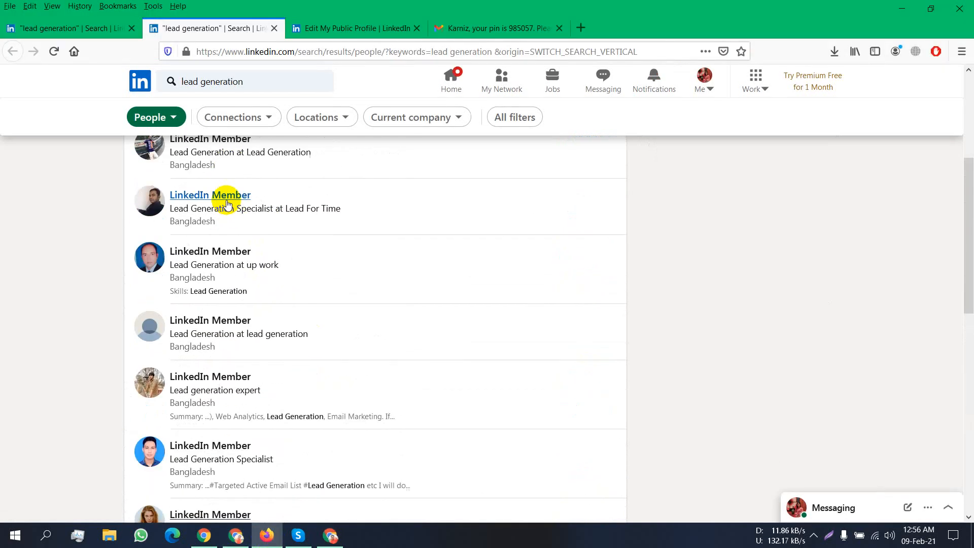
{"action": "scroll", "coordinate": [227, 203], "scroll_direction": "up", "scroll_amount": 5}
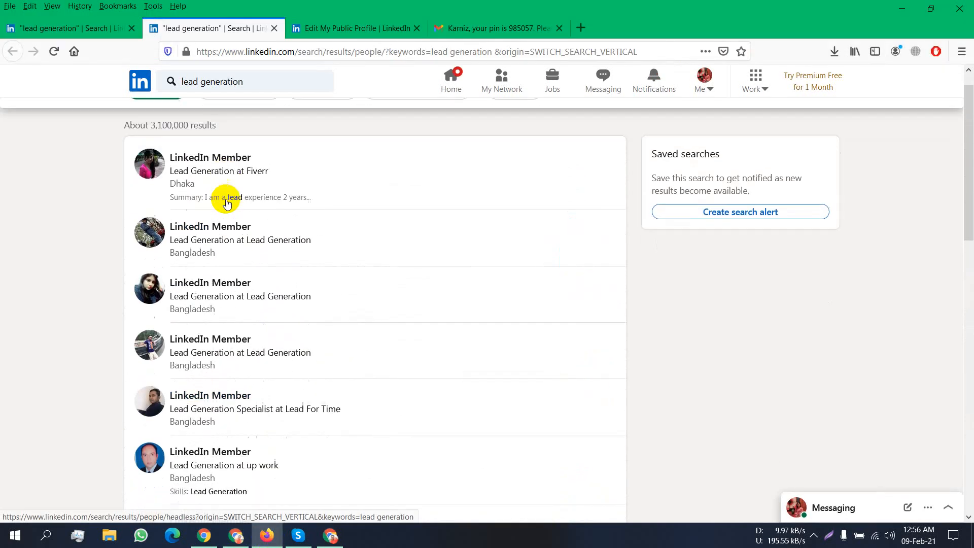
{"action": "scroll", "coordinate": [227, 199], "scroll_direction": "down", "scroll_amount": 8}
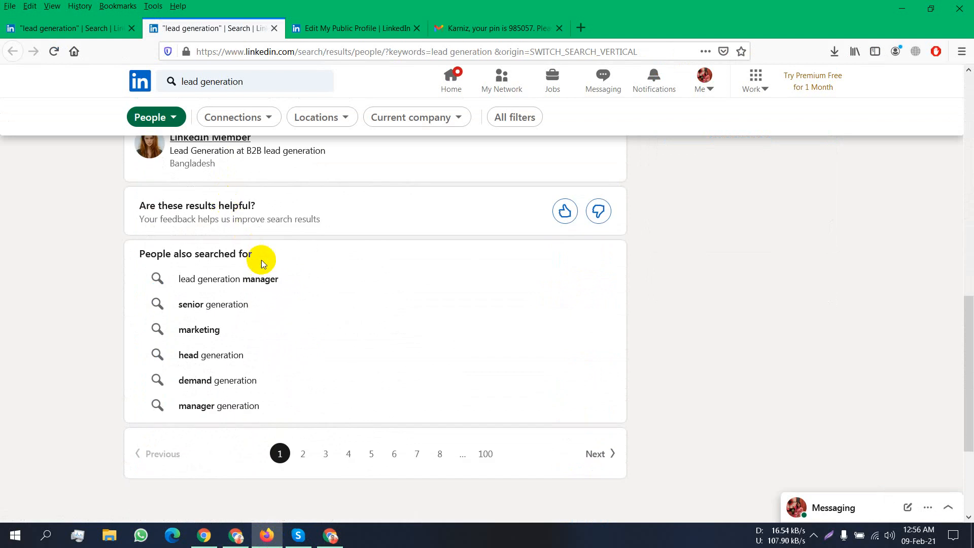
{"action": "scroll", "coordinate": [261, 257], "scroll_direction": "up", "scroll_amount": 10}
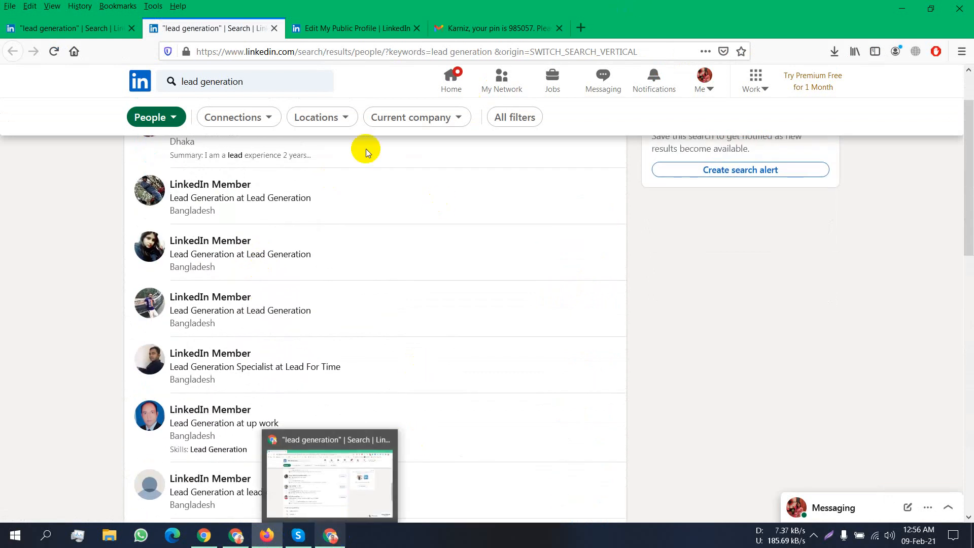
{"action": "left_click", "coordinate": [330, 536]}
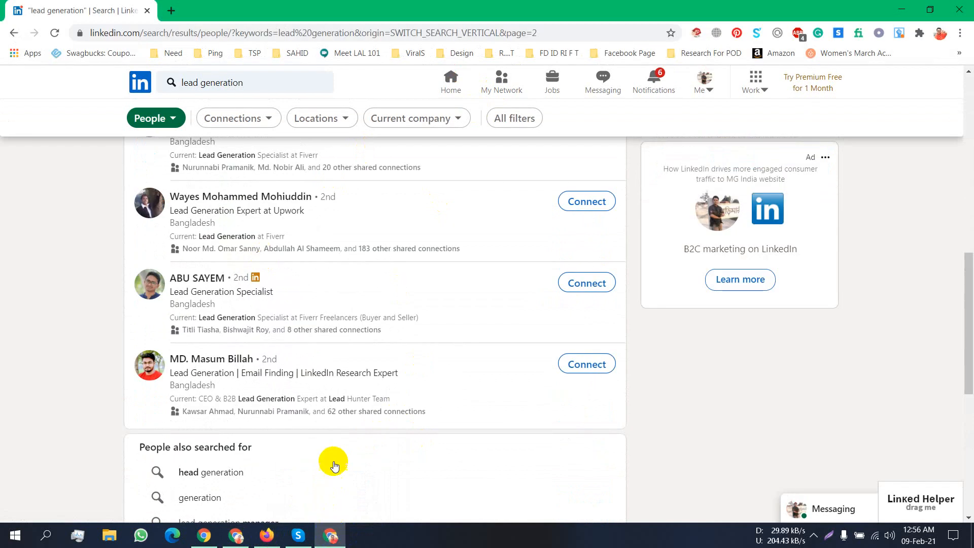
- Enter the new member's name in cell A47 of the Linkedin Profile sheet
{"action": "left_click", "coordinate": [241, 541]}
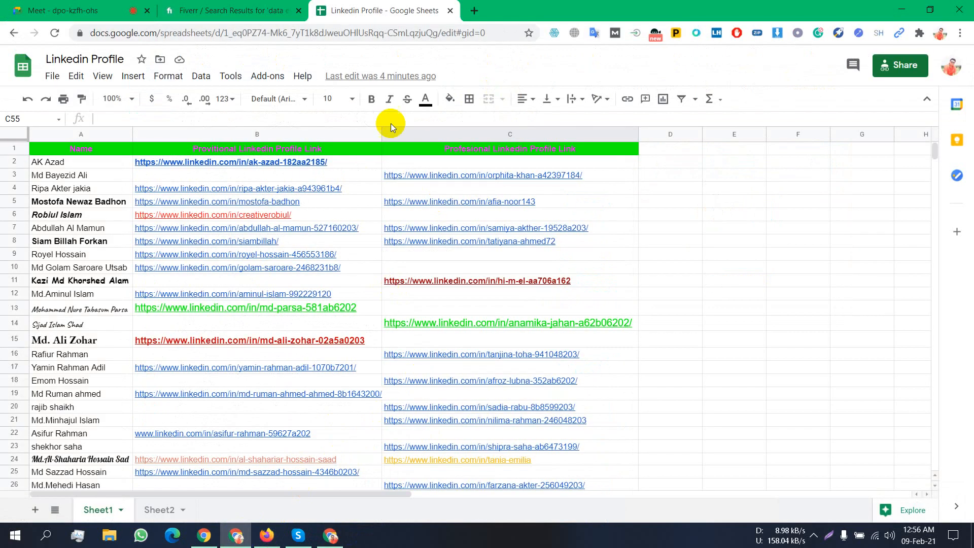
{"action": "scroll", "coordinate": [320, 181], "scroll_direction": "down", "scroll_amount": 10}
{"action": "scroll", "coordinate": [319, 183], "scroll_direction": "down", "scroll_amount": 2}
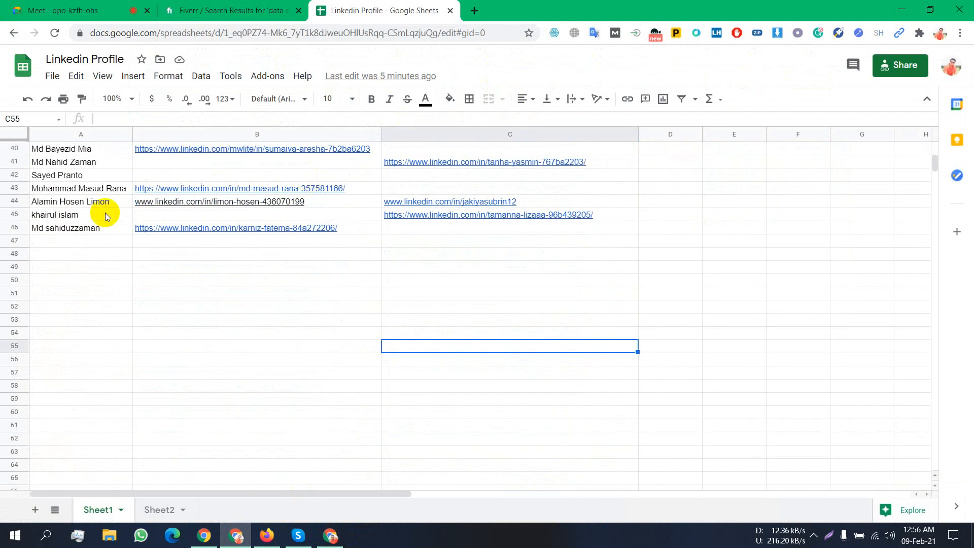
{"action": "left_click", "coordinate": [74, 228]}
{"action": "left_click", "coordinate": [202, 226]}
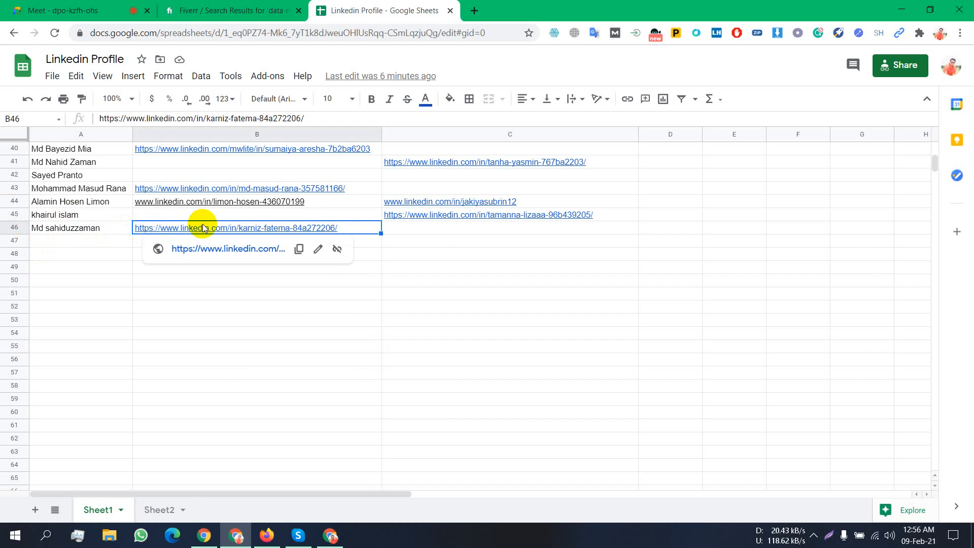
{"action": "left_click", "coordinate": [64, 244]}
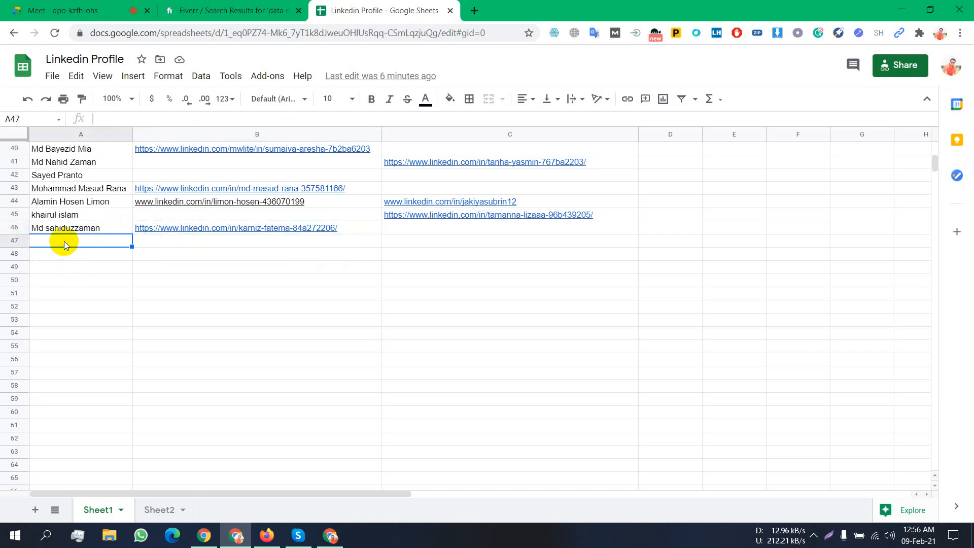
{"action": "left_click", "coordinate": [59, 7]}
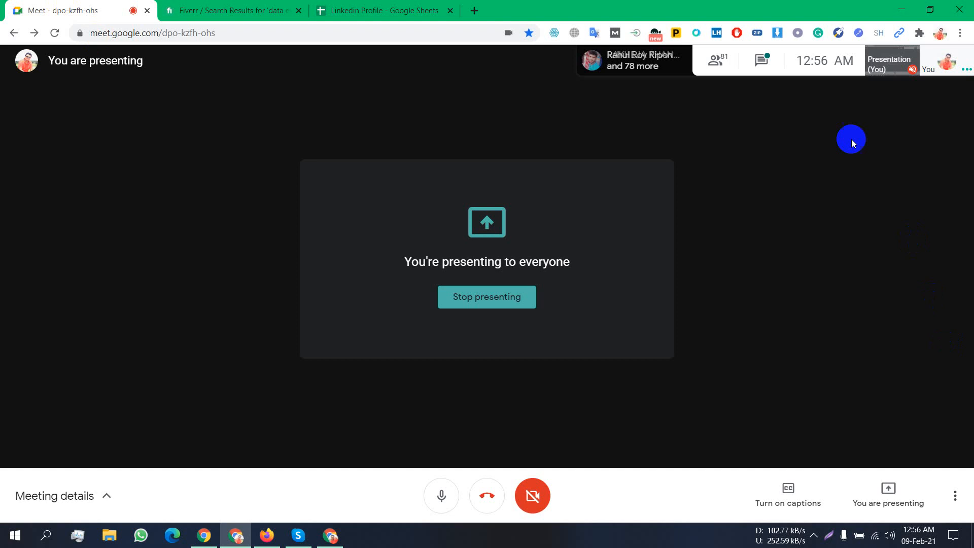
{"action": "left_click", "coordinate": [401, 9]}
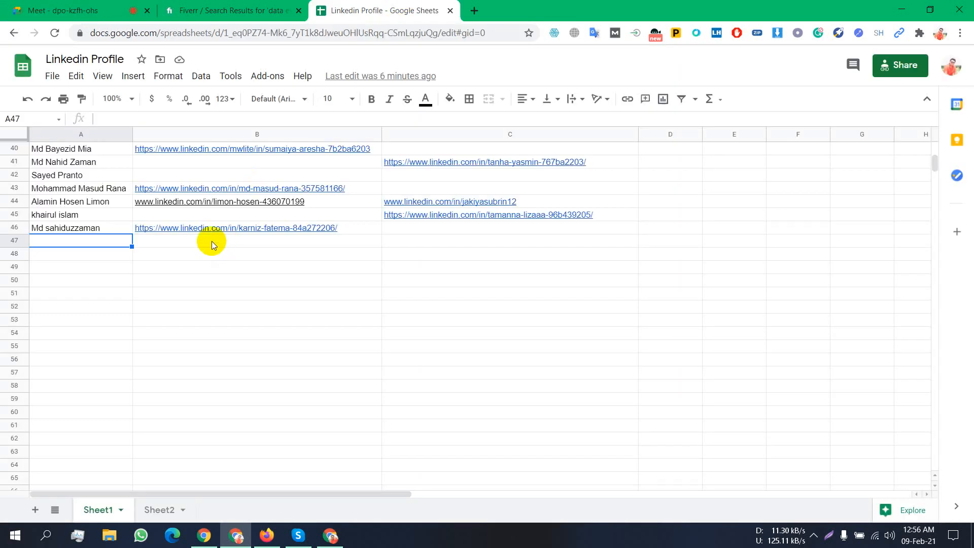
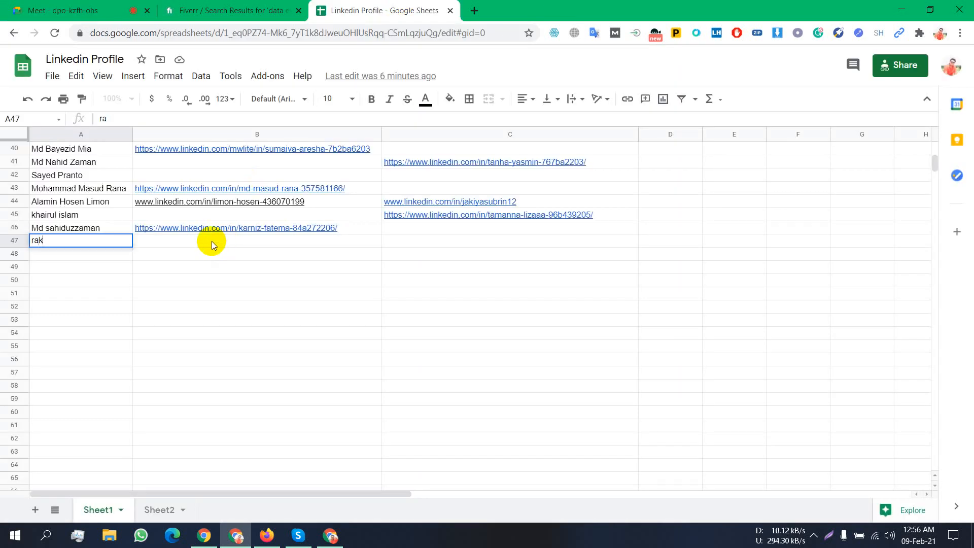
{"action": "key", "text": "Tab"}
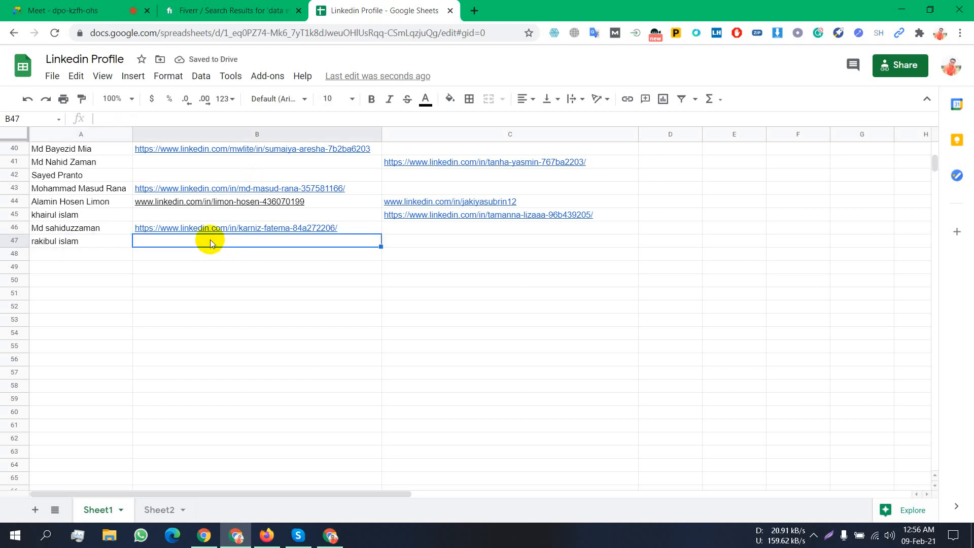
- Copy the LinkedIn profile link from cell B34
{"action": "left_click", "coordinate": [282, 229]}
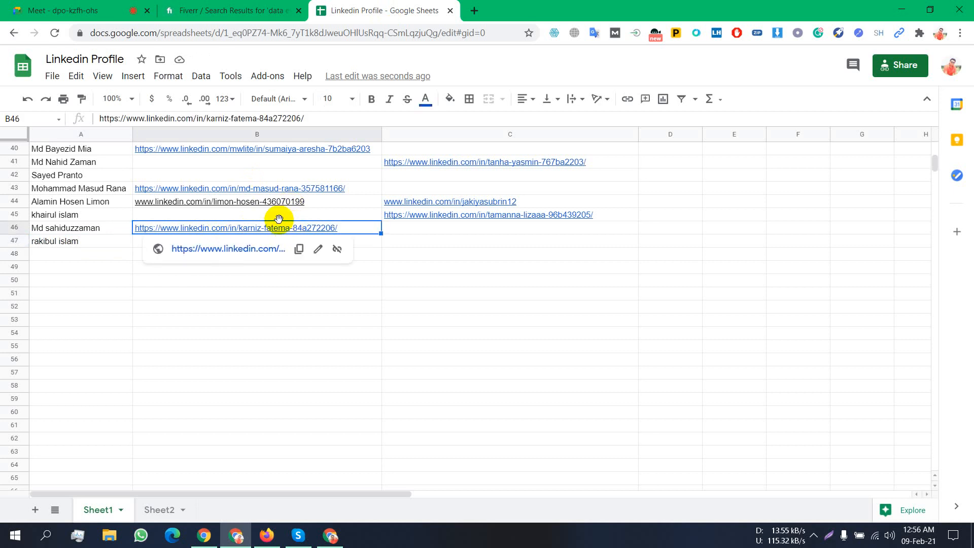
{"action": "scroll", "coordinate": [352, 278], "scroll_direction": "up", "scroll_amount": 10}
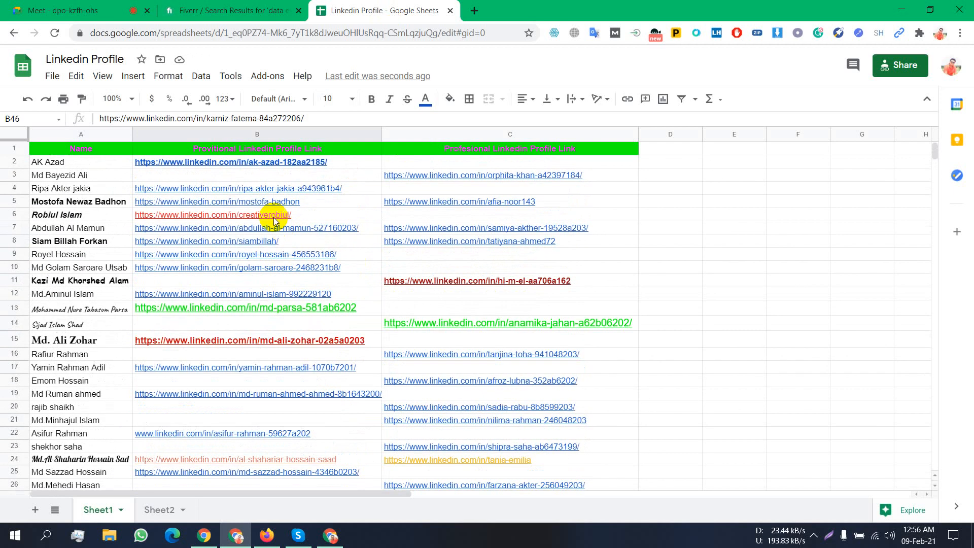
{"action": "scroll", "coordinate": [302, 281], "scroll_direction": "down", "scroll_amount": 5}
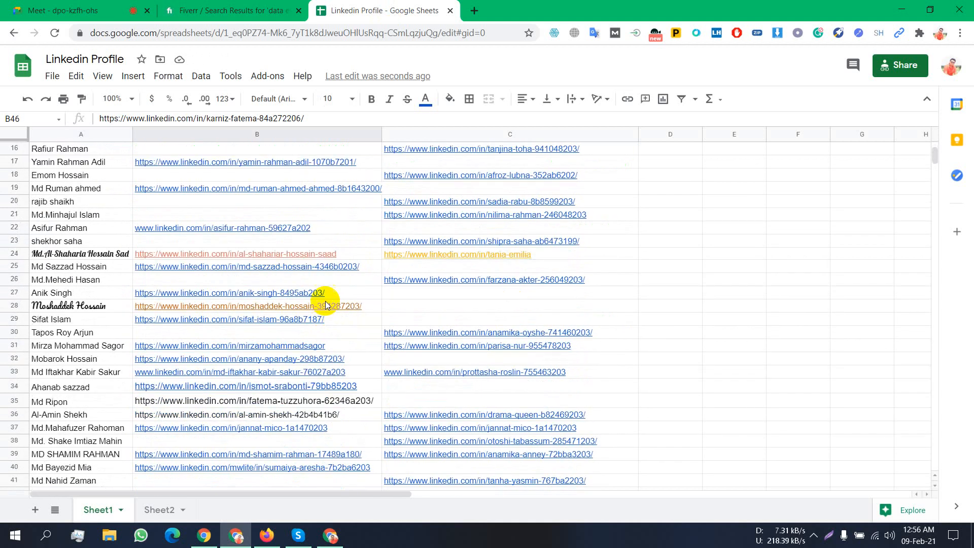
{"action": "mouse_move", "coordinate": [326, 301]}
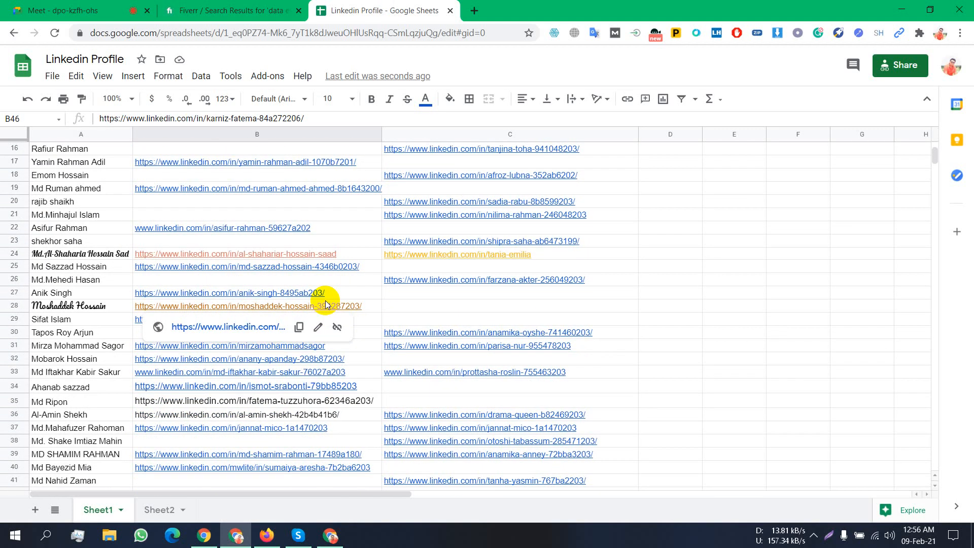
{"action": "left_click", "coordinate": [280, 228]}
{"action": "right_click", "coordinate": [281, 228]}
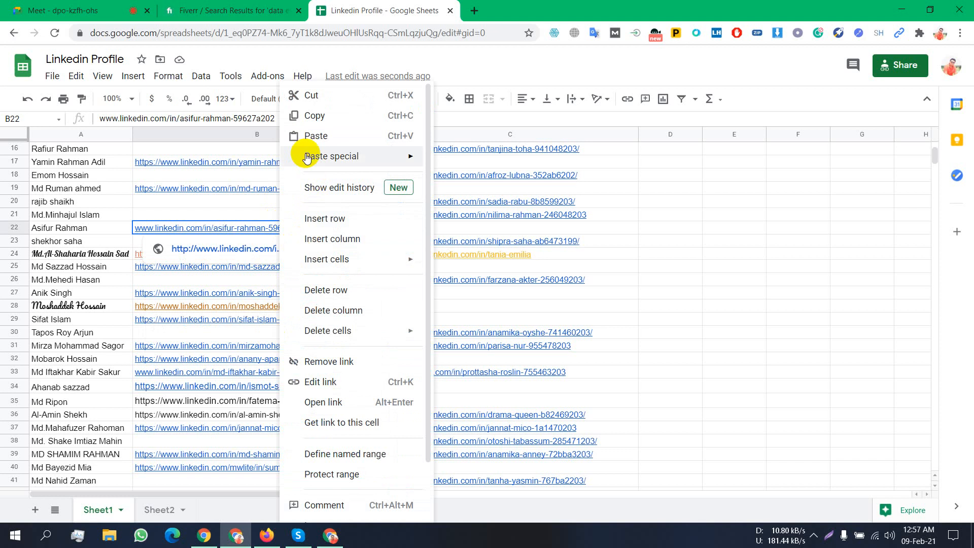
{"action": "left_click", "coordinate": [218, 385]}
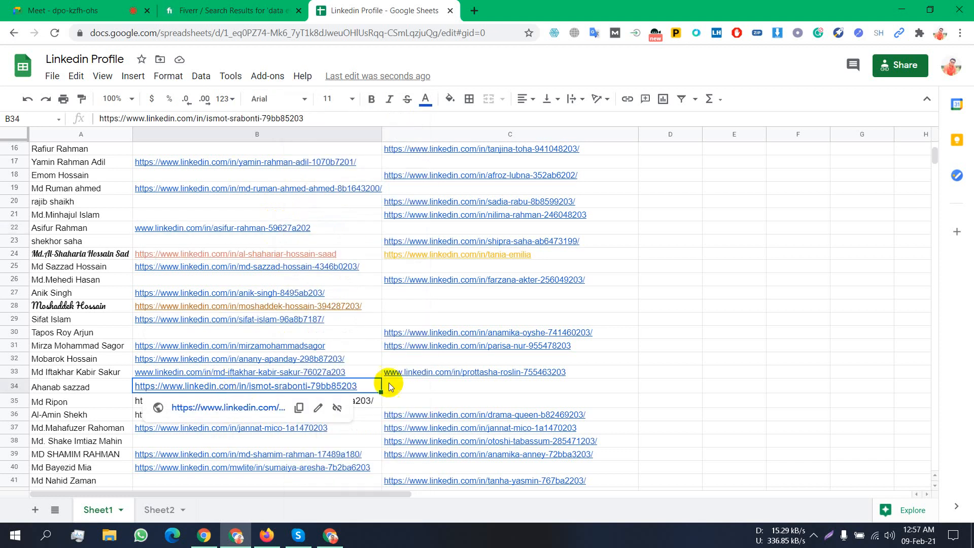
{"action": "left_click", "coordinate": [298, 407]}
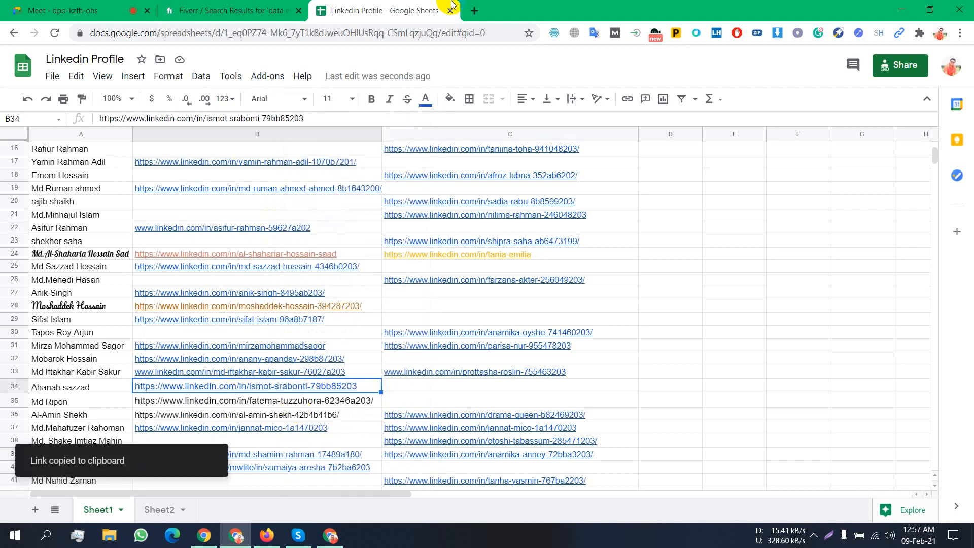
- Paste the copied B34 link into a new tab's address bar and load it
{"action": "left_click", "coordinate": [474, 10]}
{"action": "right_click", "coordinate": [358, 31]}
{"action": "left_click", "coordinate": [476, 126]}
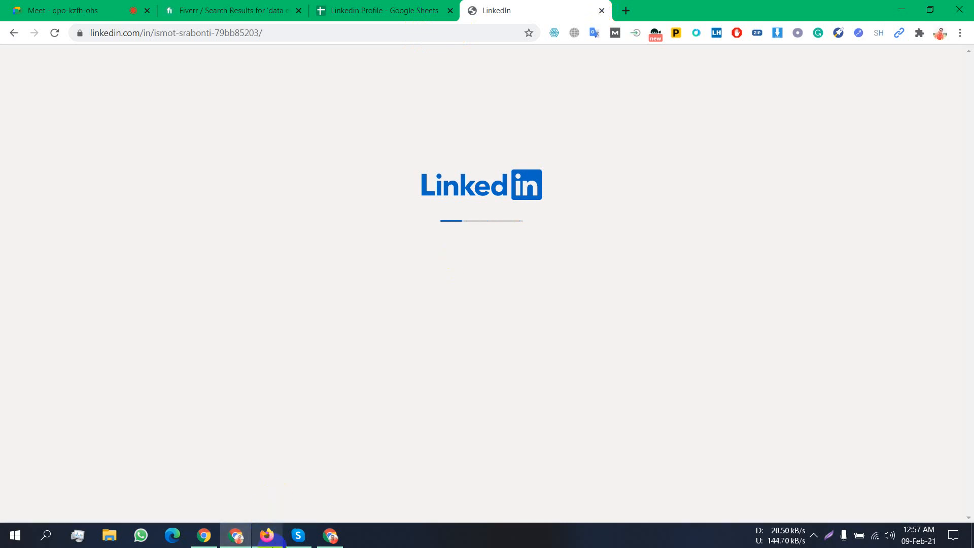
- Load the copied profile link in a new Firefox tab, which shows 'This profile is not available'
{"action": "left_click", "coordinate": [267, 536]}
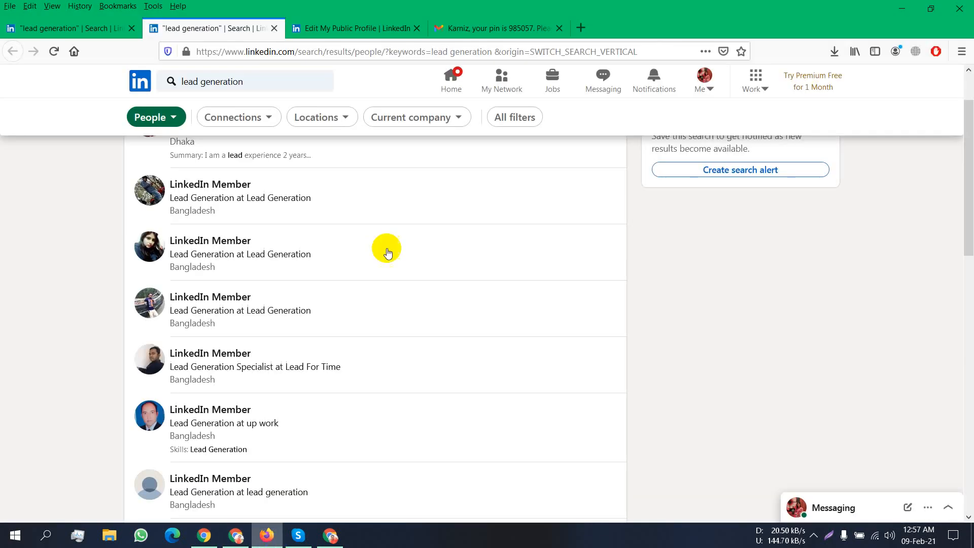
{"action": "left_click", "coordinate": [581, 28]}
{"action": "right_click", "coordinate": [499, 45]}
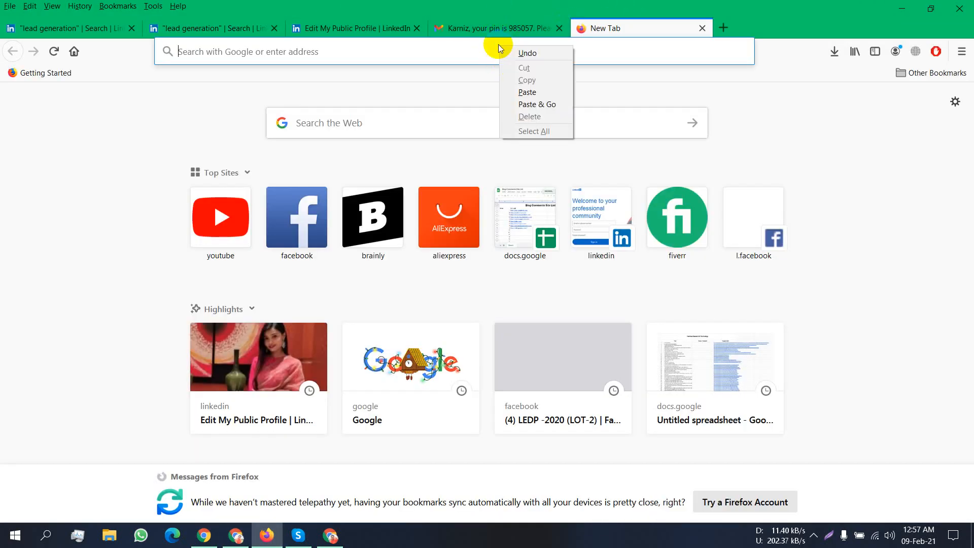
{"action": "left_click", "coordinate": [550, 108]}
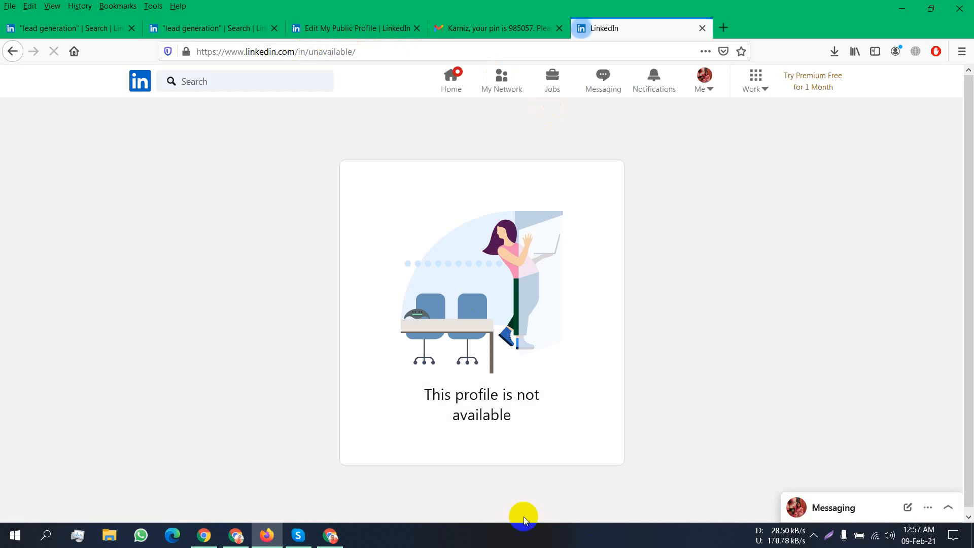
- Paste the same profile link into a new Chrome tab and load it
{"action": "left_click", "coordinate": [330, 536]}
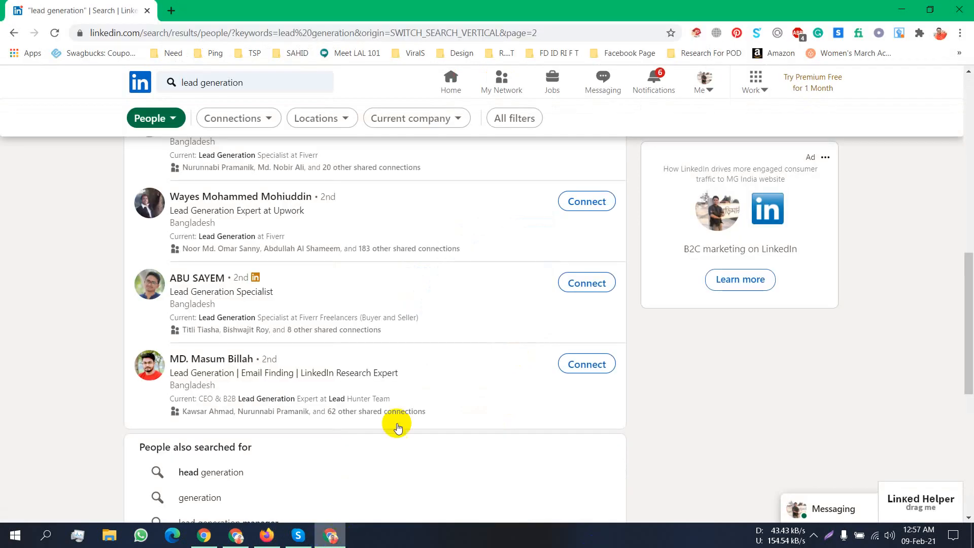
{"action": "left_click", "coordinate": [170, 10]}
{"action": "right_click", "coordinate": [178, 31]}
{"action": "left_click", "coordinate": [278, 119]}
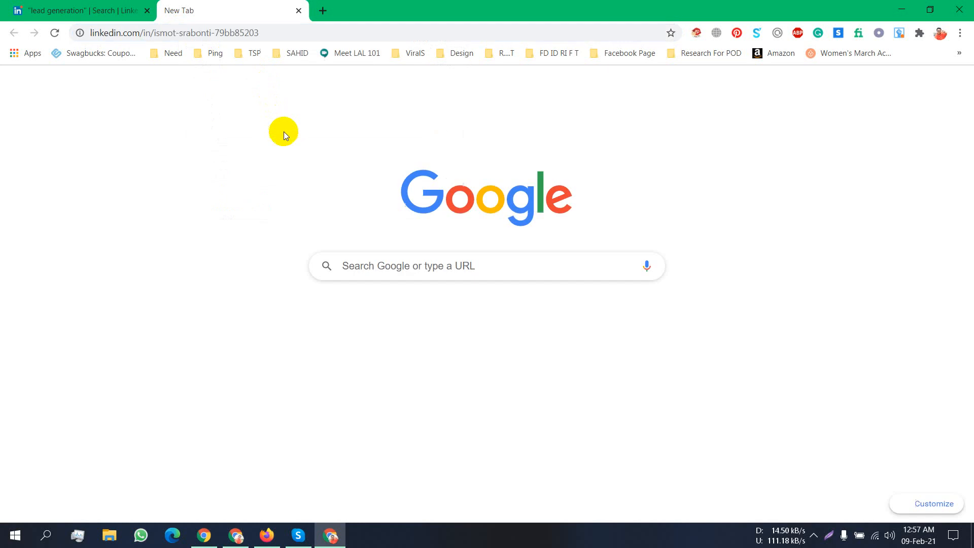
{"action": "key", "text": "Return"}
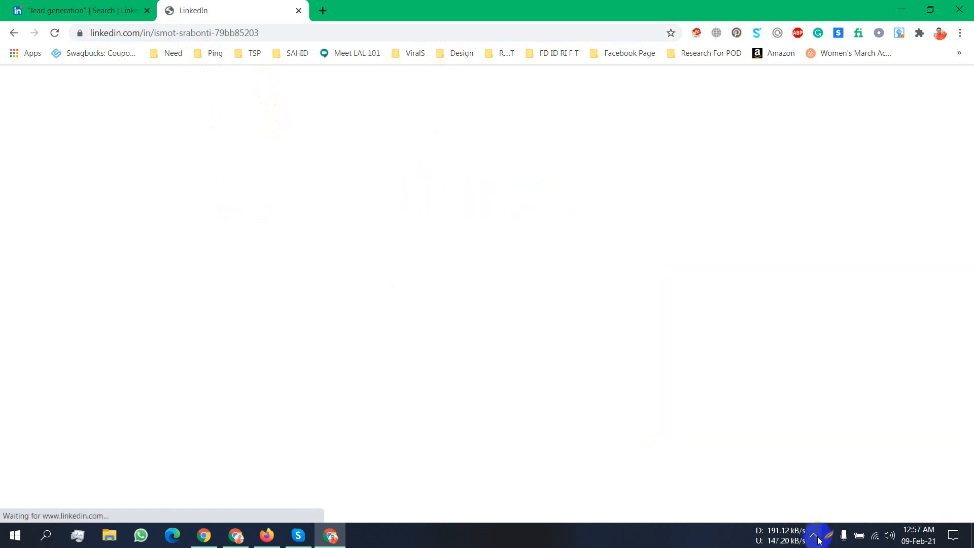
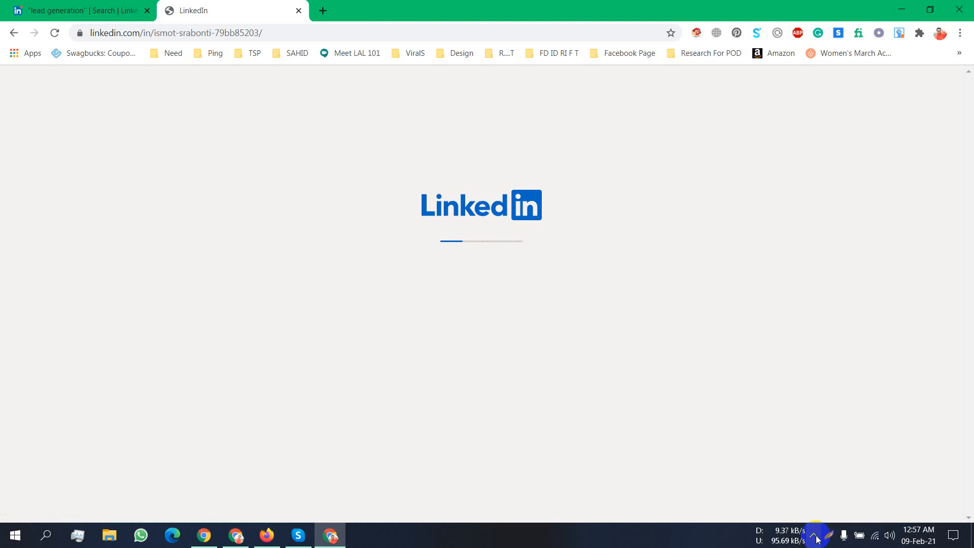
- Close the 'This profile is not available' tab to get back to page 2 of the 'lead generation' results
{"action": "left_click", "coordinate": [77, 7]}
{"action": "left_click", "coordinate": [247, 10]}
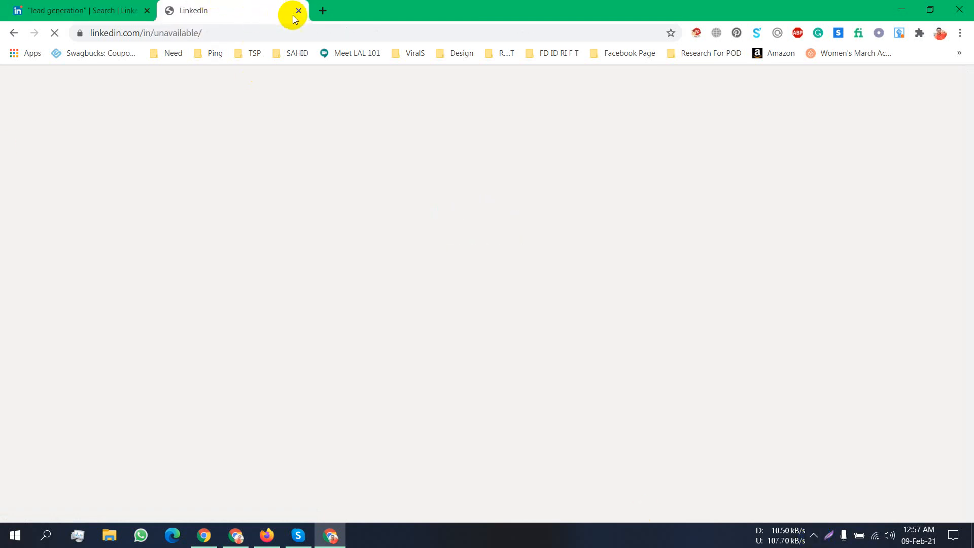
{"action": "left_click", "coordinate": [76, 10]}
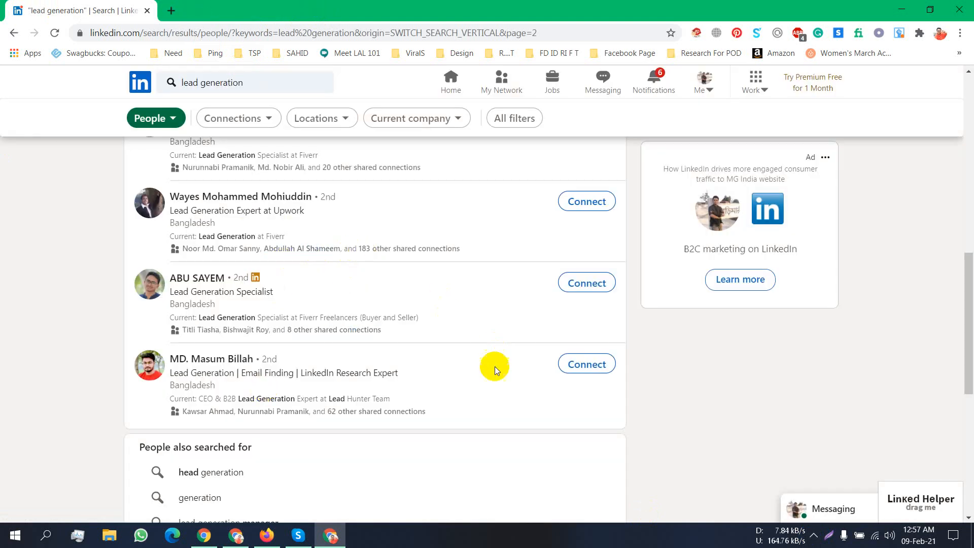
{"action": "scroll", "coordinate": [270, 468], "scroll_direction": "down", "scroll_amount": 5}
{"action": "scroll", "coordinate": [270, 469], "scroll_direction": "up", "scroll_amount": 5}
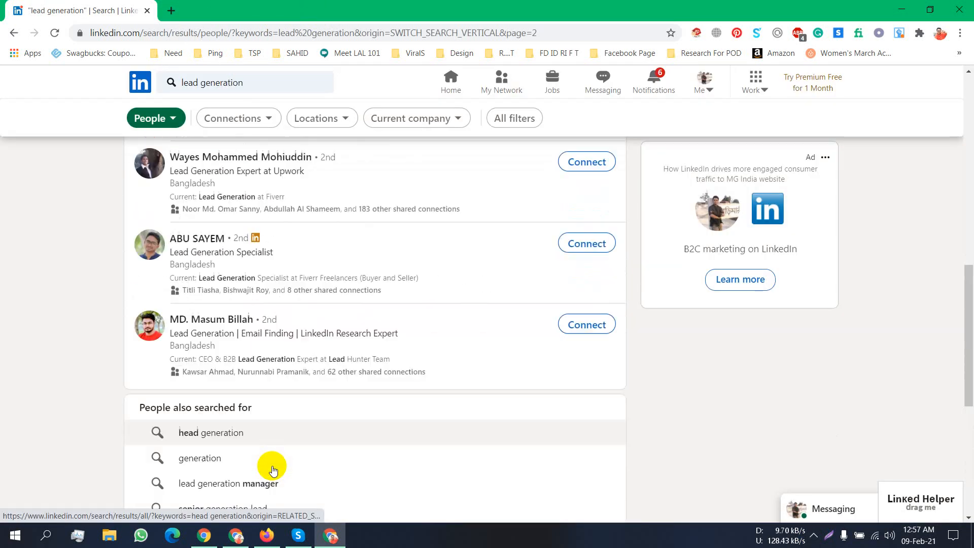
{"action": "scroll", "coordinate": [273, 432], "scroll_direction": "up", "scroll_amount": 6}
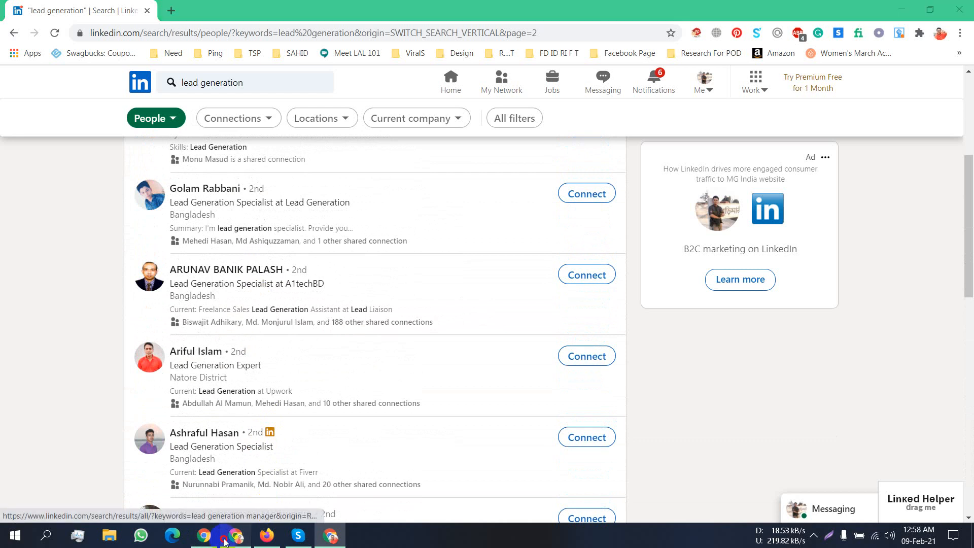
{"action": "left_click", "coordinate": [249, 536]}
- In Firefox, go to the 'lead generation' search and open results pages 6 and 7
{"action": "left_click", "coordinate": [266, 536]}
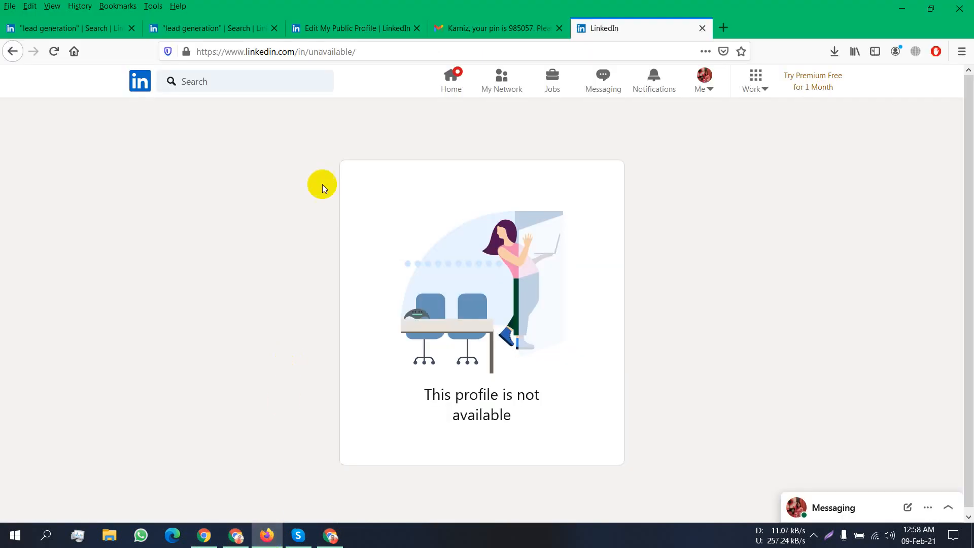
{"action": "left_click", "coordinate": [217, 28]}
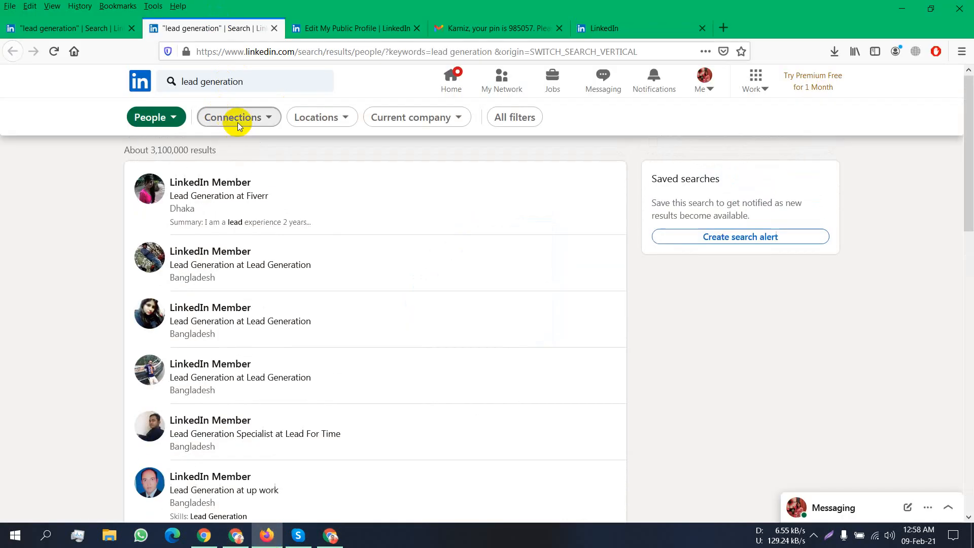
{"action": "scroll", "coordinate": [329, 321], "scroll_direction": "down", "scroll_amount": 2}
{"action": "scroll", "coordinate": [329, 321], "scroll_direction": "up", "scroll_amount": 3}
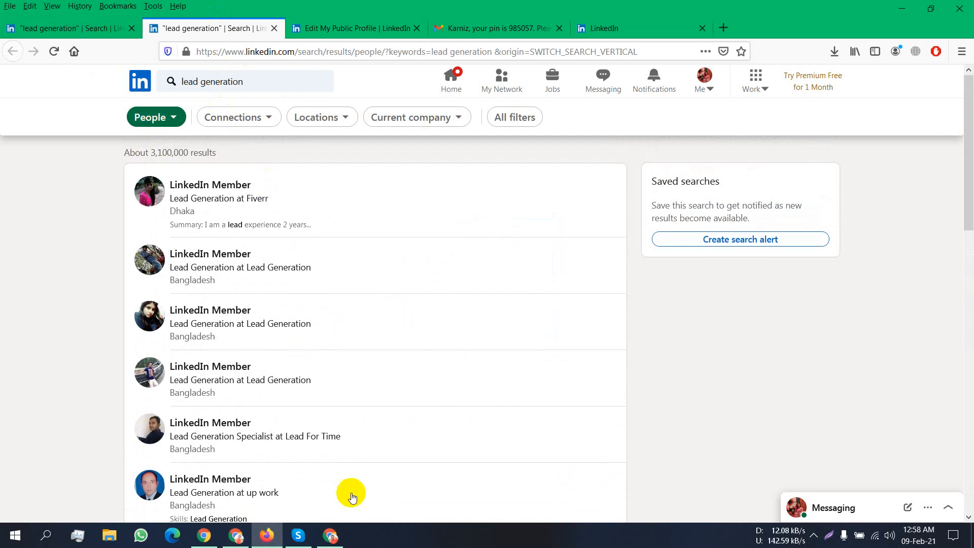
{"action": "scroll", "coordinate": [177, 288], "scroll_direction": "down", "scroll_amount": 10}
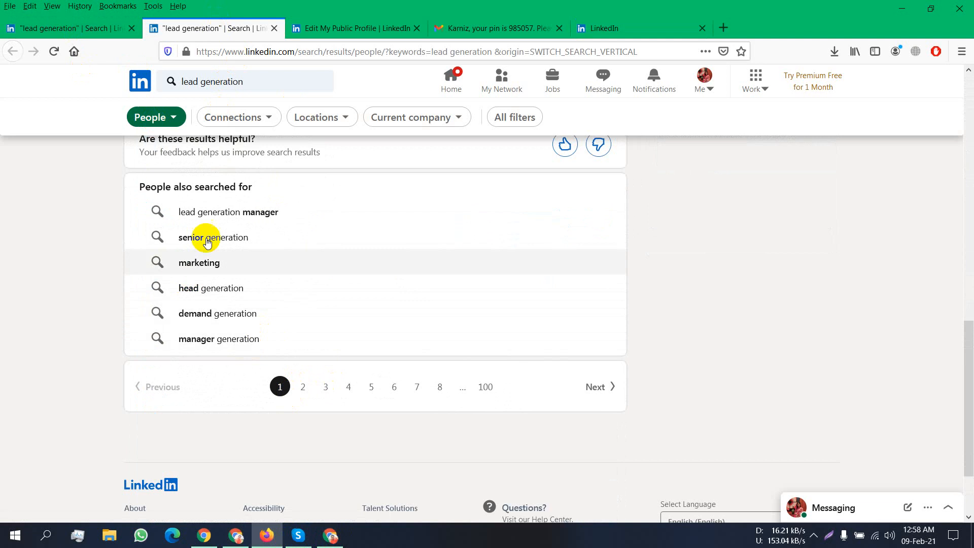
{"action": "left_click", "coordinate": [394, 388]}
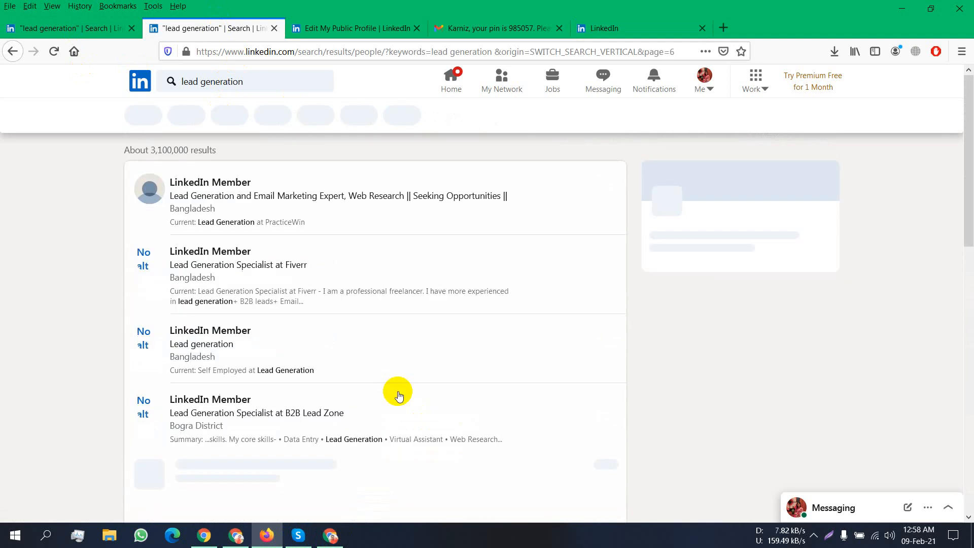
{"action": "scroll", "coordinate": [377, 381], "scroll_direction": "down", "scroll_amount": 6}
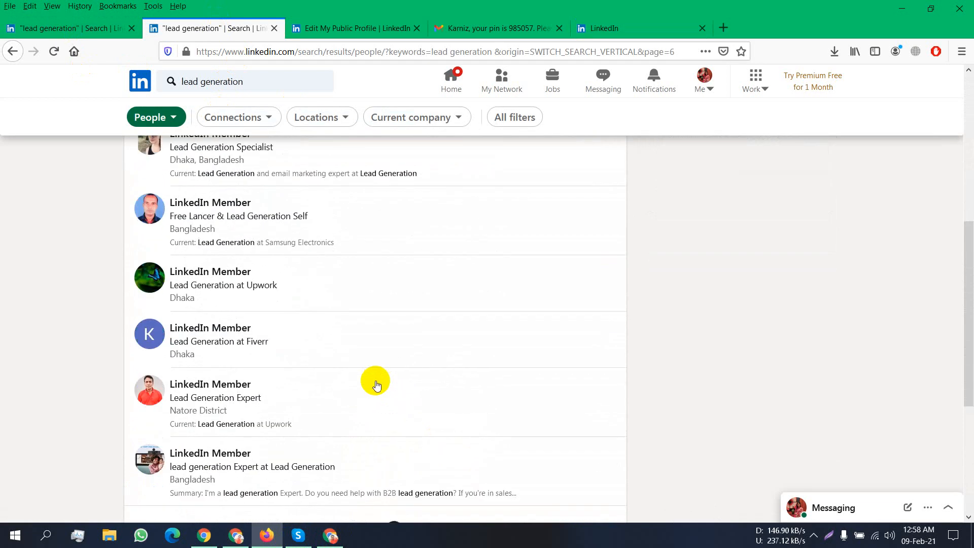
{"action": "scroll", "coordinate": [190, 368], "scroll_direction": "down", "scroll_amount": 5}
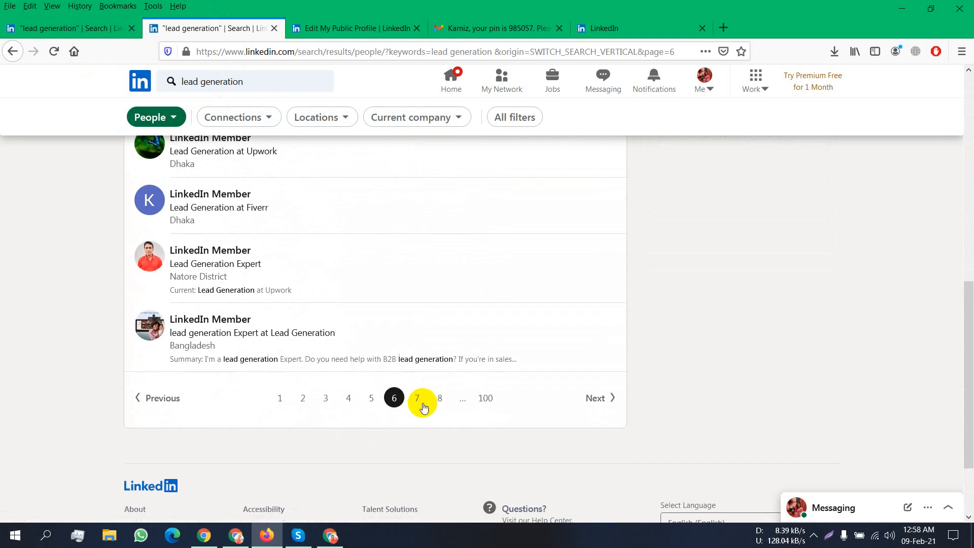
{"action": "left_click", "coordinate": [420, 401]}
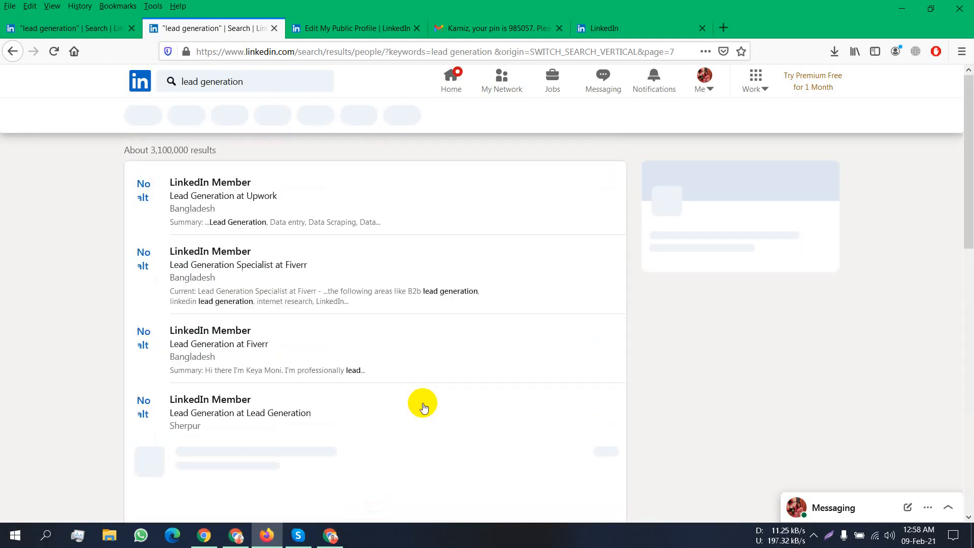
{"action": "scroll", "coordinate": [423, 401], "scroll_direction": "down", "scroll_amount": 4}
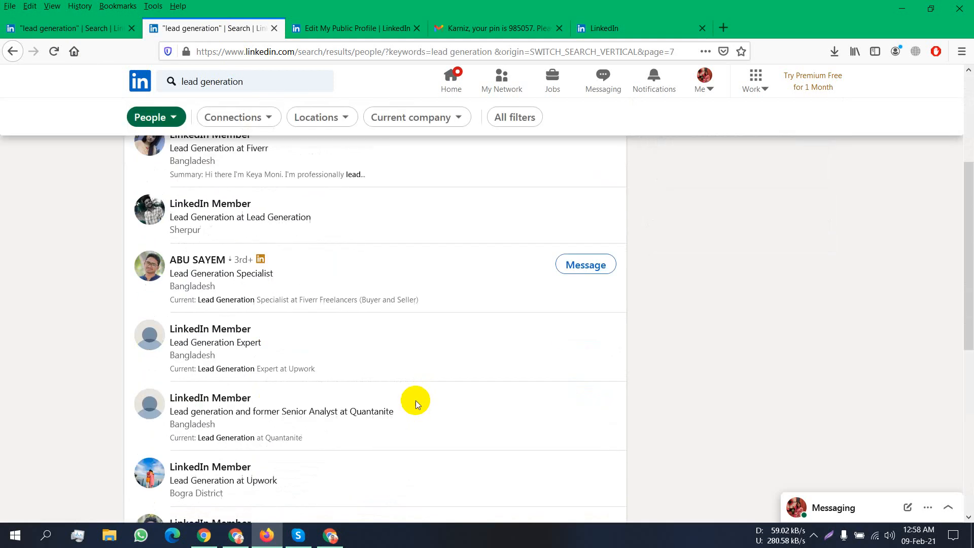
- Hide the screen-sharing notice, check the Meet presentation tab, then return to Firefox
{"action": "left_click", "coordinate": [194, 538]}
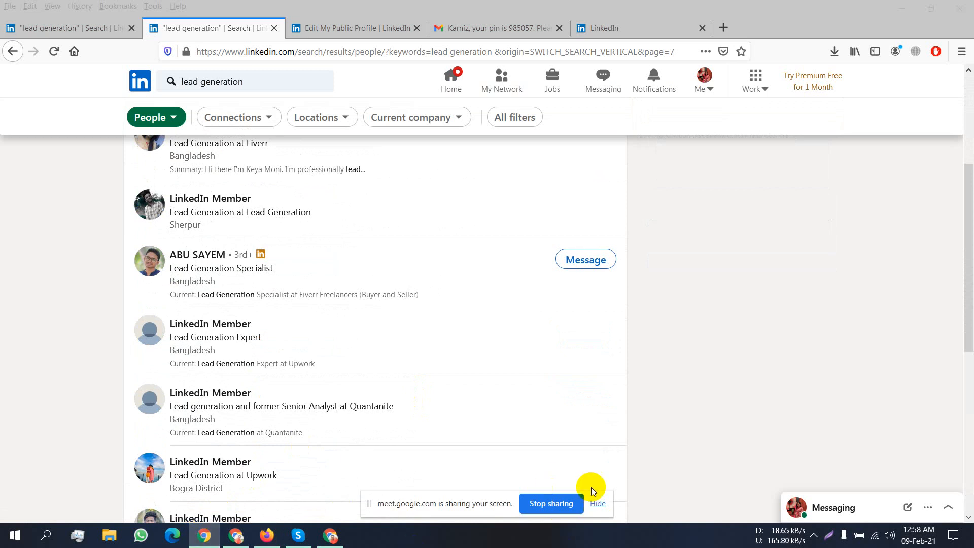
{"action": "left_click", "coordinate": [591, 503]}
{"action": "left_click", "coordinate": [235, 536]}
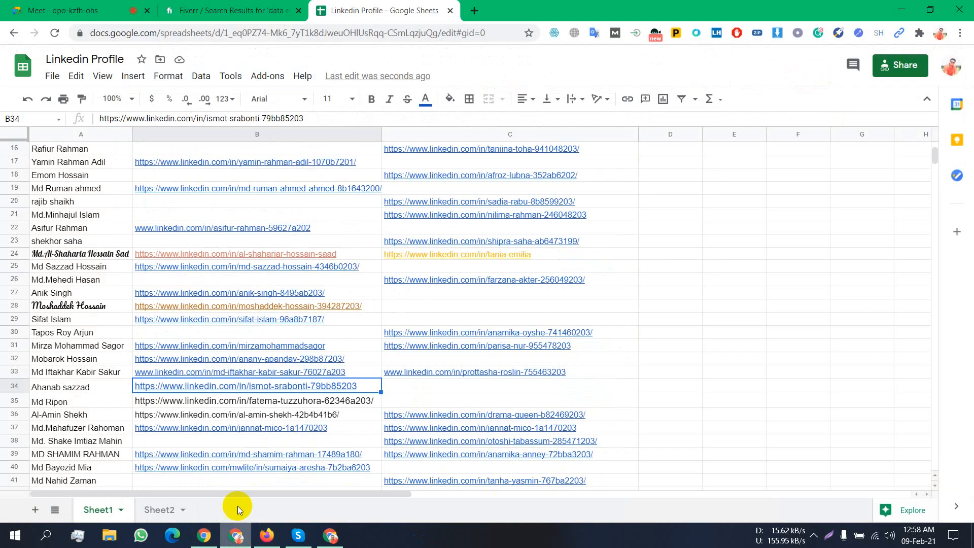
{"action": "left_click", "coordinate": [109, 4]}
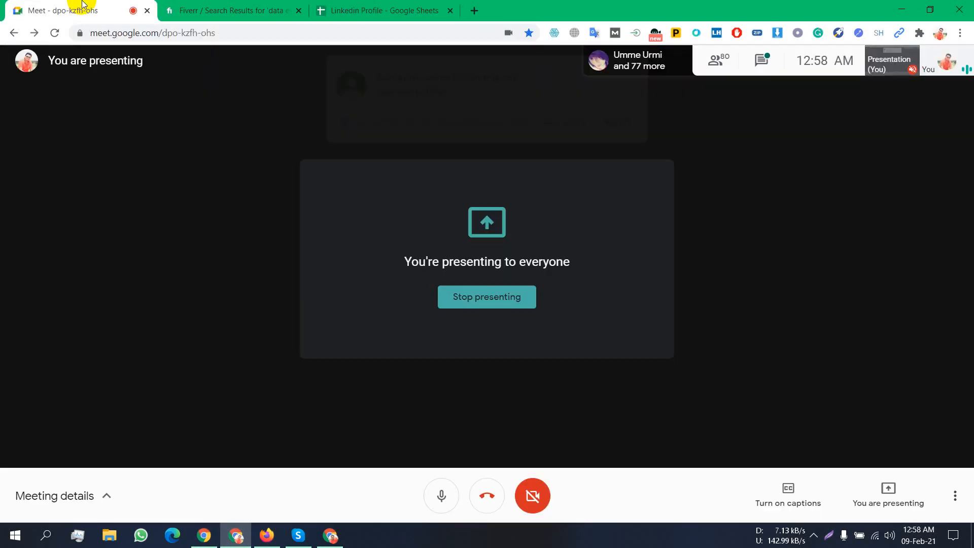
{"action": "left_click", "coordinate": [267, 535]}
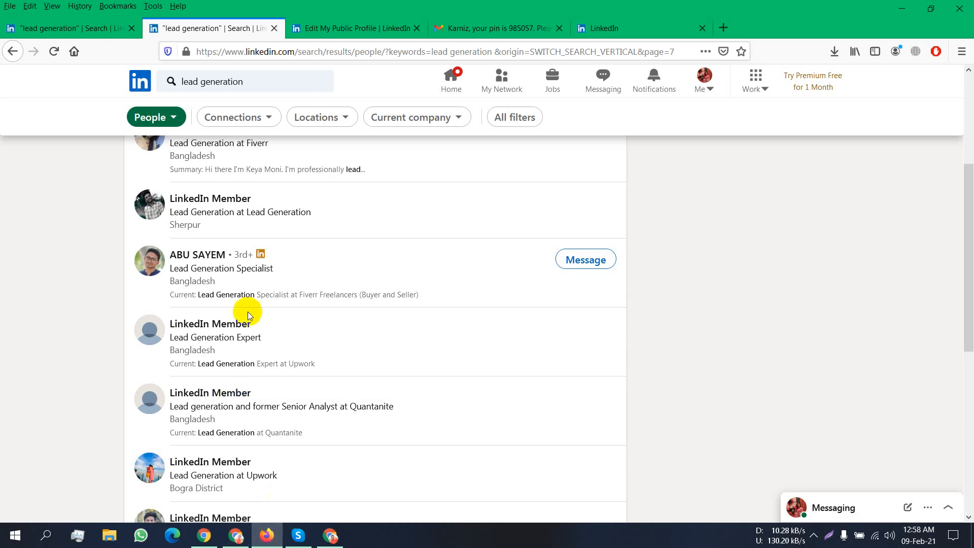
- Open results page 8, jump to the last page 100, then go back to page 99
{"action": "scroll", "coordinate": [247, 312], "scroll_direction": "down", "scroll_amount": 3}
{"action": "scroll", "coordinate": [248, 314], "scroll_direction": "down", "scroll_amount": 2}
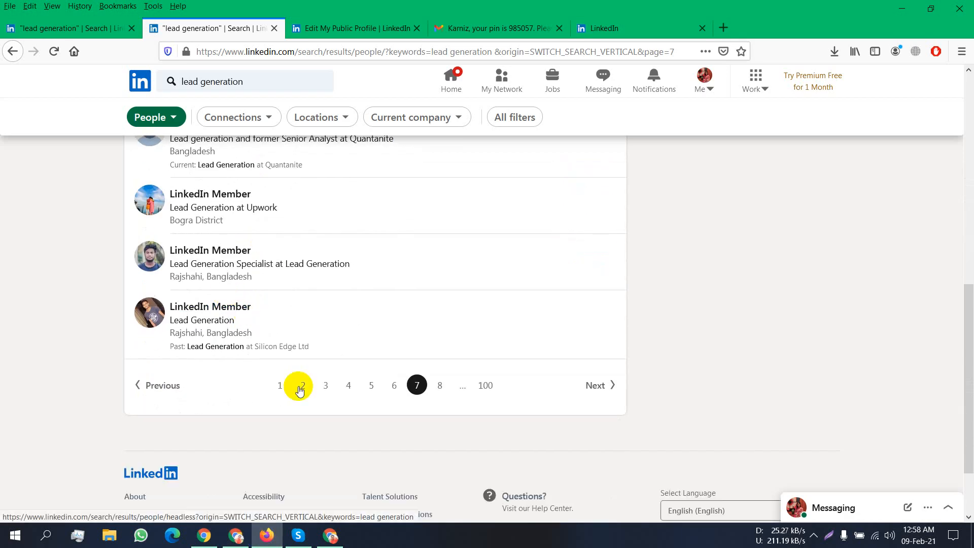
{"action": "left_click", "coordinate": [442, 383]}
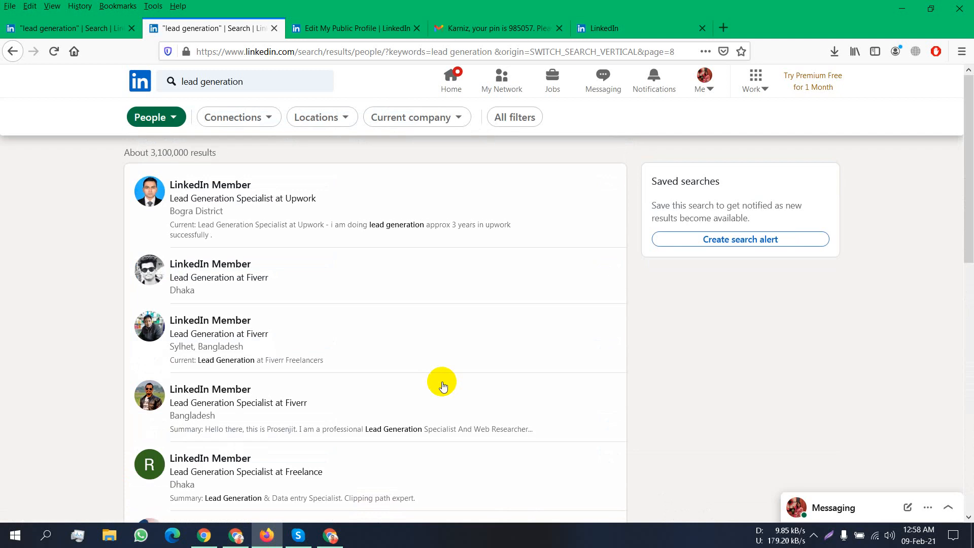
{"action": "scroll", "coordinate": [443, 386], "scroll_direction": "down", "scroll_amount": 10}
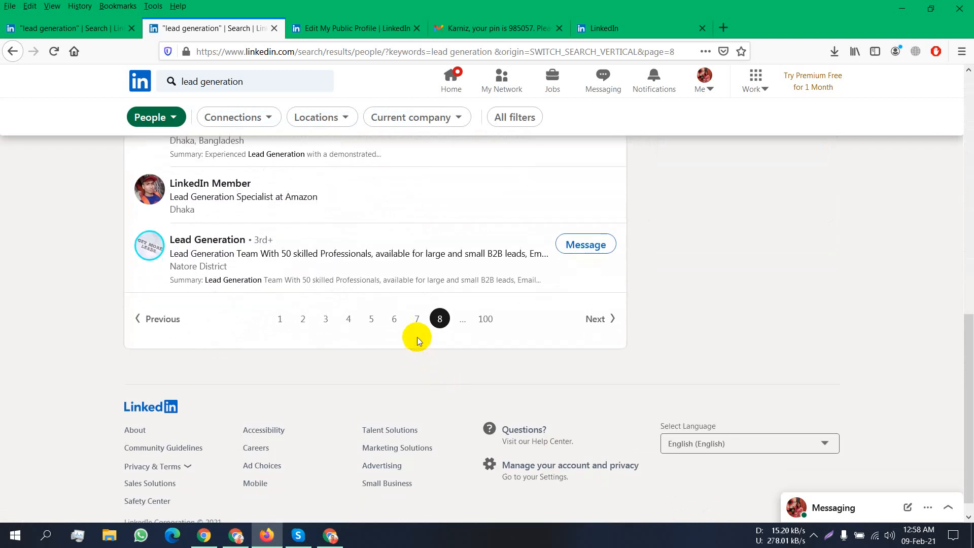
{"action": "left_click", "coordinate": [487, 319]}
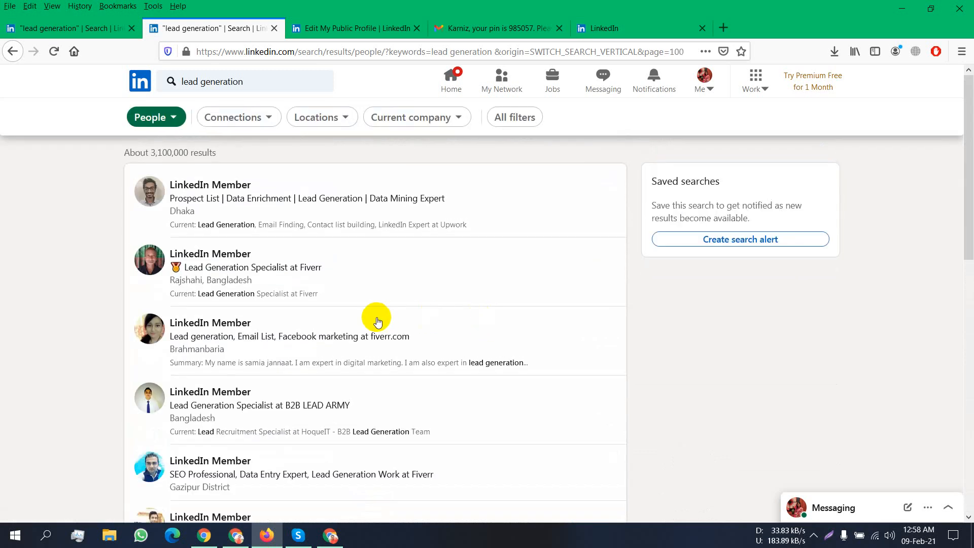
{"action": "scroll", "coordinate": [378, 321], "scroll_direction": "down", "scroll_amount": 10}
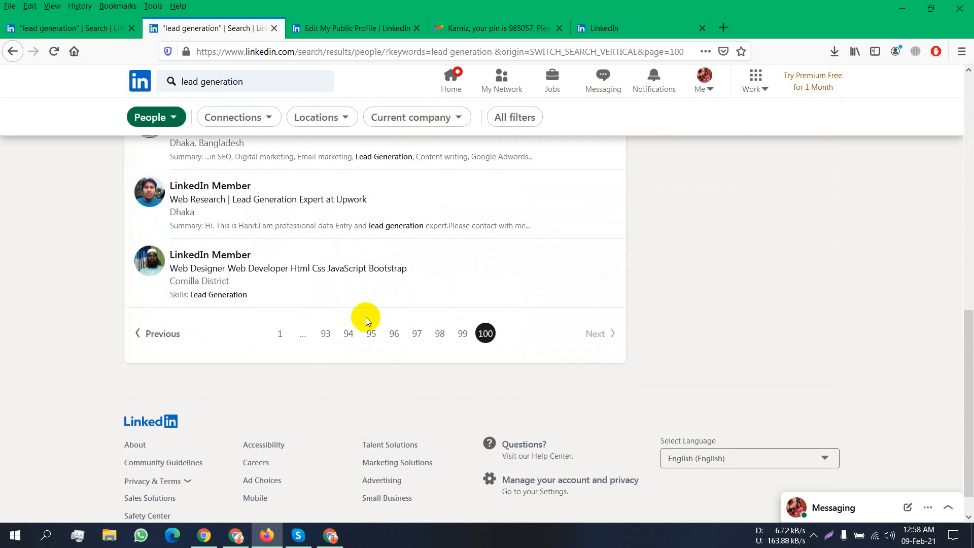
{"action": "left_click", "coordinate": [458, 344]}
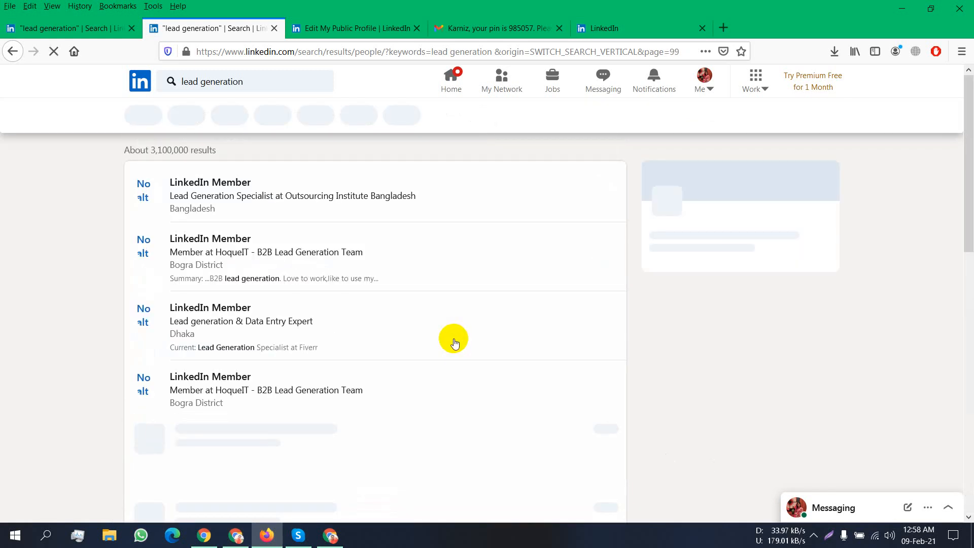
{"action": "scroll", "coordinate": [455, 343], "scroll_direction": "down", "scroll_amount": 5}
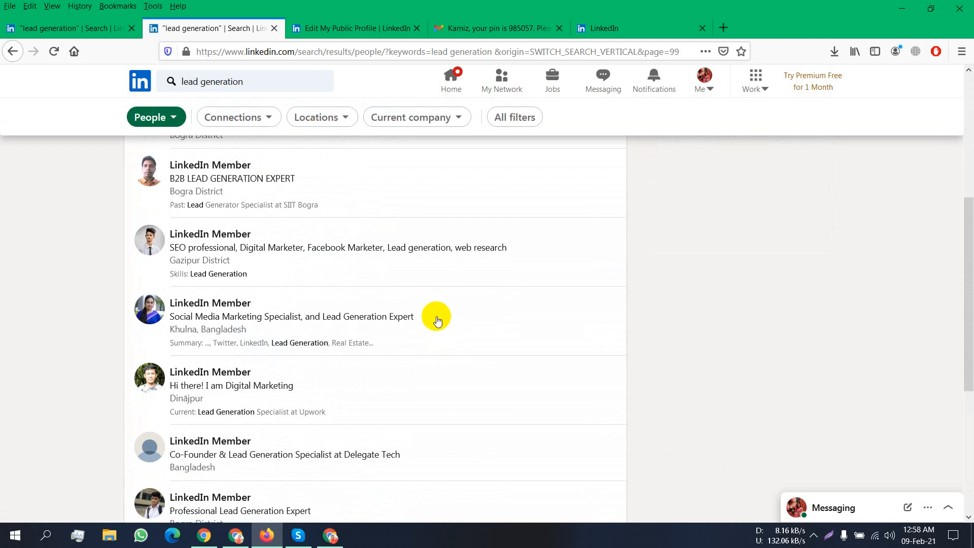
{"action": "scroll", "coordinate": [437, 320], "scroll_direction": "down", "scroll_amount": 4}
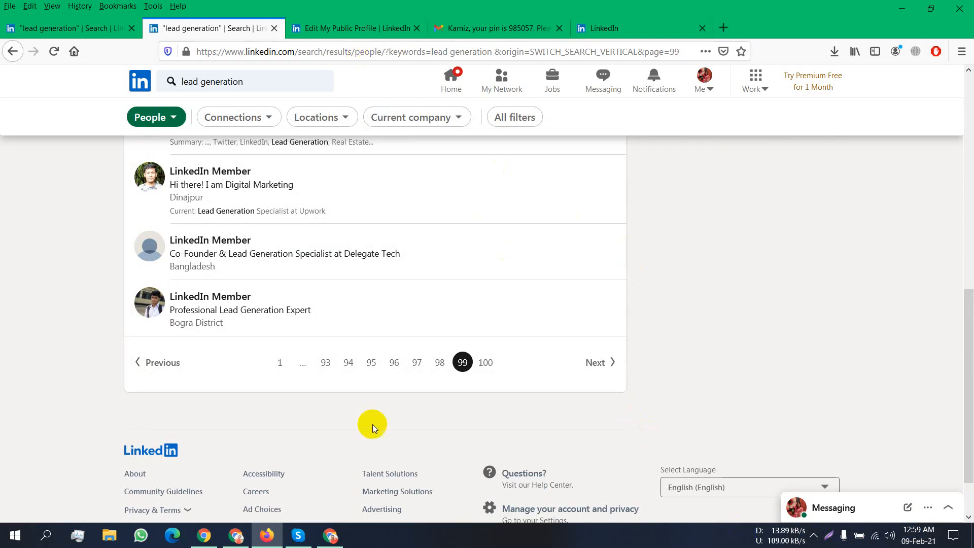
- Switch to Chrome's 'Linkedin Profile' sheet and scroll through the names and profile URLs to row 47
{"action": "left_click", "coordinate": [247, 539]}
{"action": "left_click", "coordinate": [369, 6]}
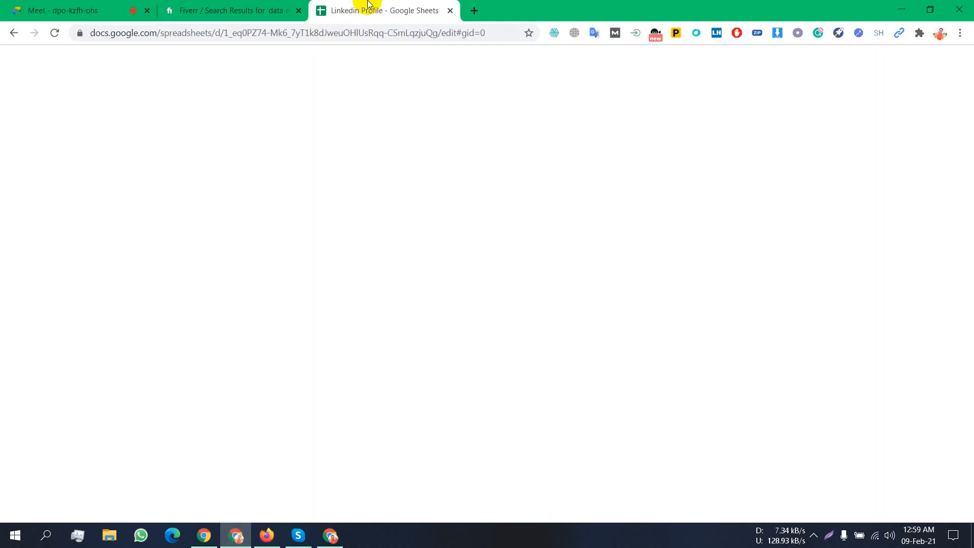
{"action": "scroll", "coordinate": [289, 414], "scroll_direction": "down", "scroll_amount": 6}
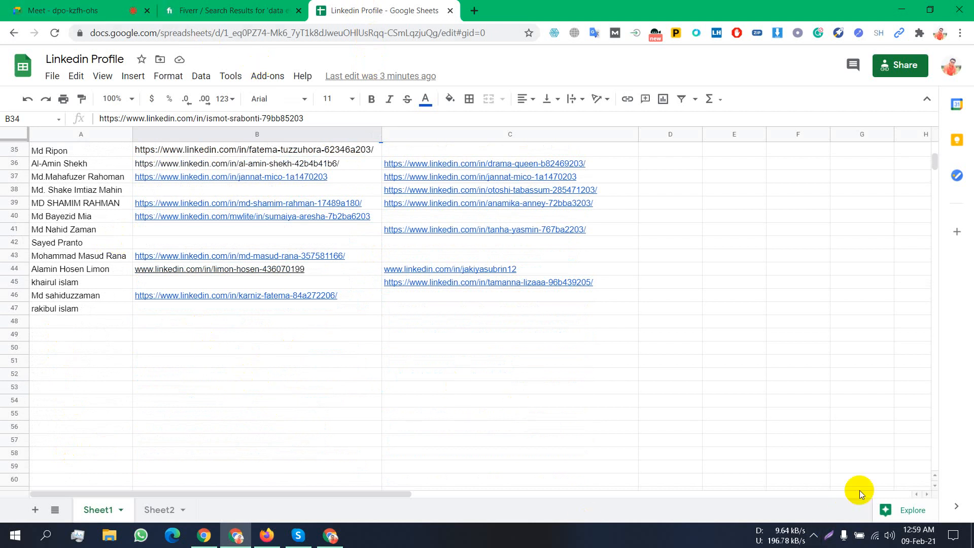
{"action": "left_click", "coordinate": [814, 535]}
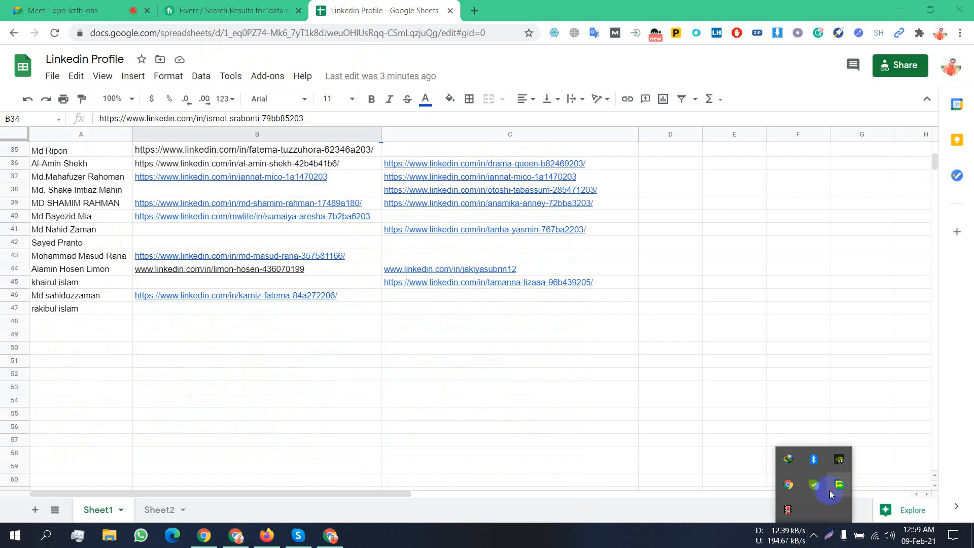